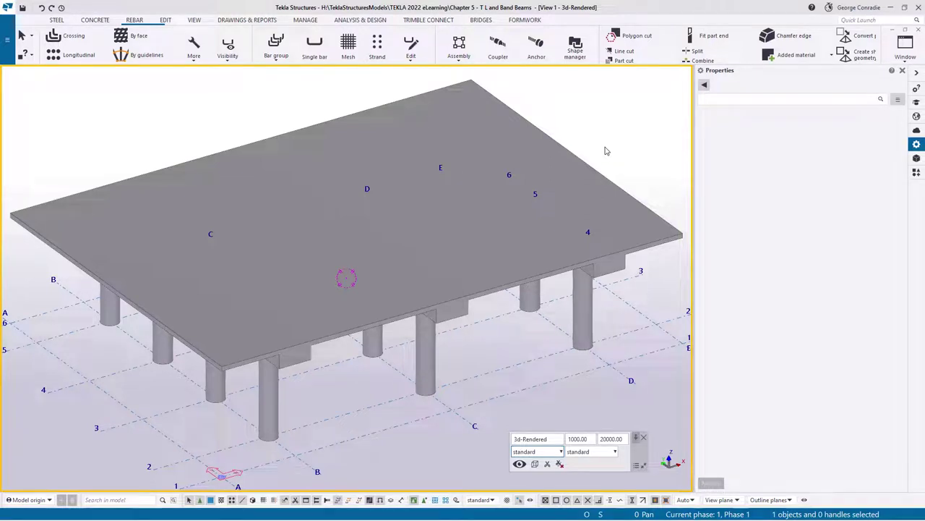
# Step: Examine the slab, band beams and column reinforcement in the 3D view, switching the parts between transparent and solid display
pyautogui.scroll(3, 312, 398)
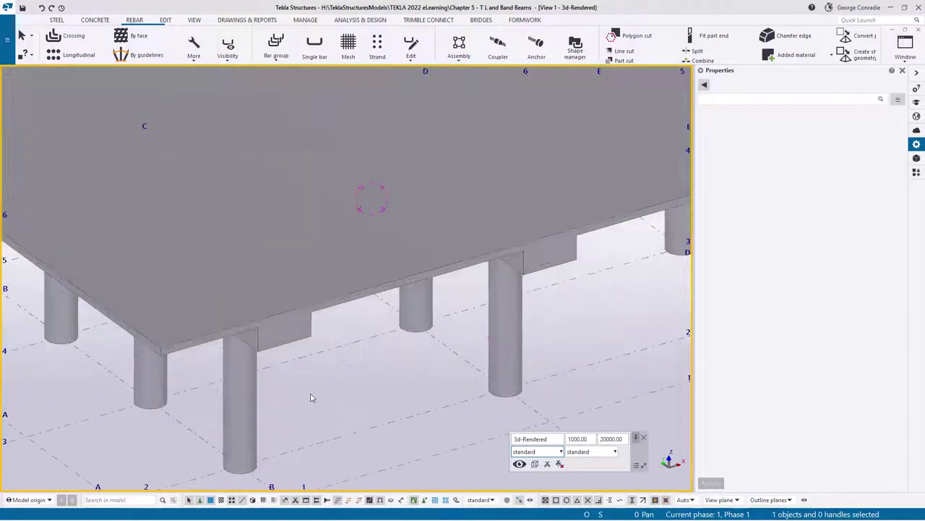
pyautogui.moveTo(293, 346)
pyautogui.keyDown('ctrl'); pyautogui.mouseDown(button='middle')
pyautogui.moveTo(231, 289)
pyautogui.moveTo(299, 324)
pyautogui.moveTo(323, 393)
pyautogui.moveTo(321, 383)
pyautogui.moveTo(391, 382)
pyautogui.moveTo(411, 365)
pyautogui.mouseUp(button='middle'); pyautogui.keyUp('ctrl')
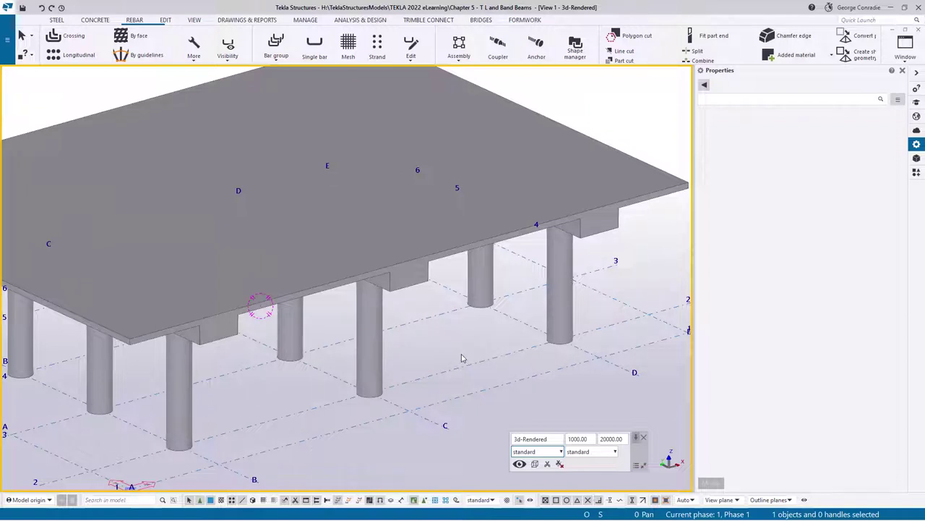
pyautogui.hotkey('ctrl', '2')
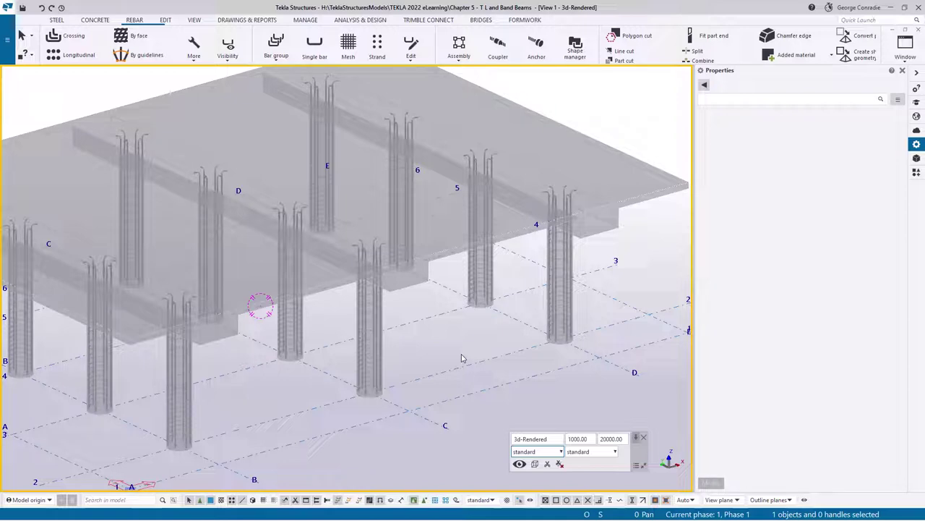
pyautogui.hotkey('ctrl', '4')
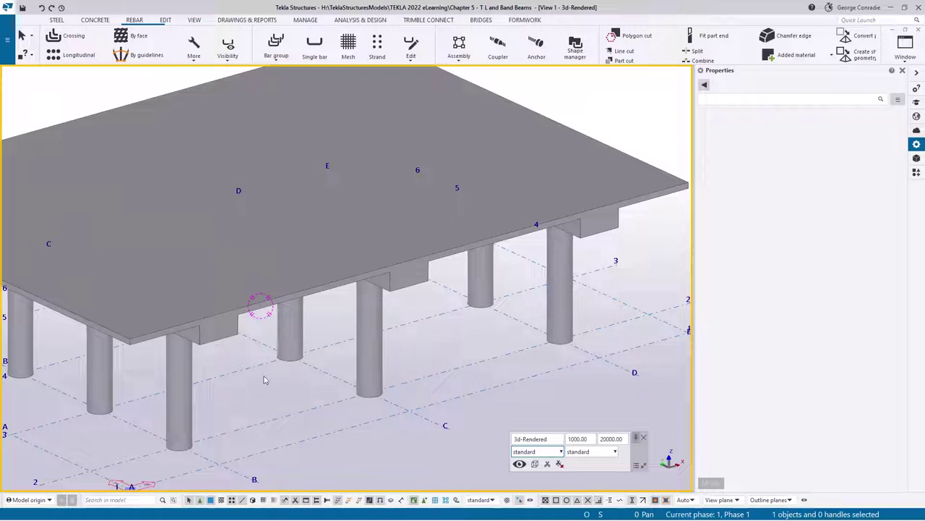
# Step: Inspect the profiles and properties of the band beams along grid lines B and C
pyautogui.click(224, 347)
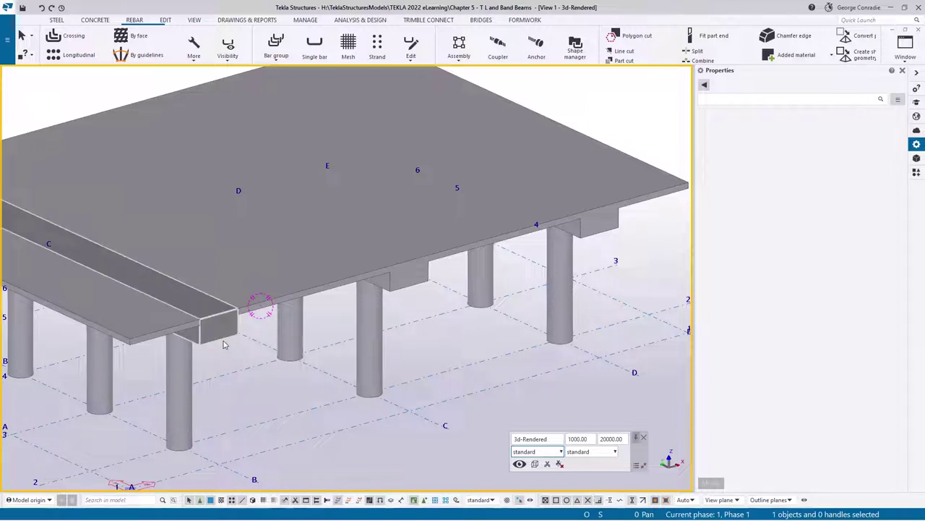
pyautogui.click(224, 345)
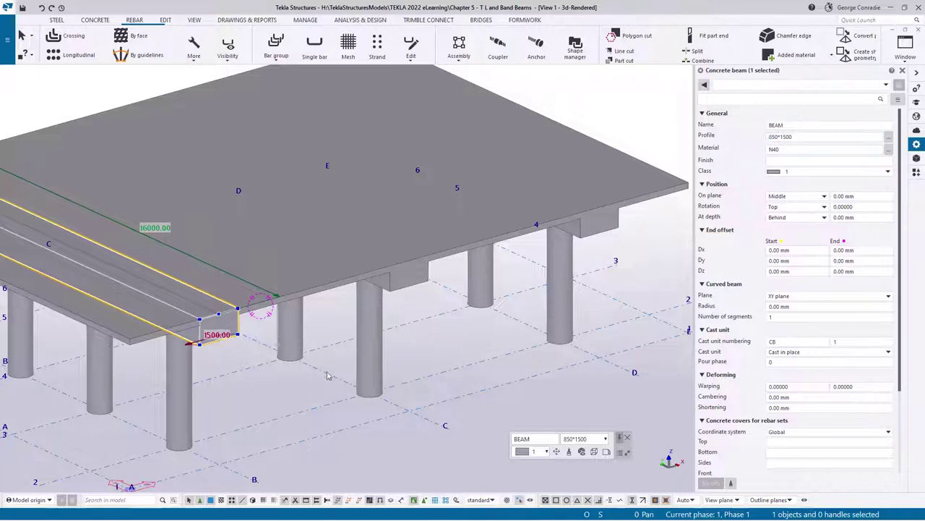
pyautogui.click(257, 385)
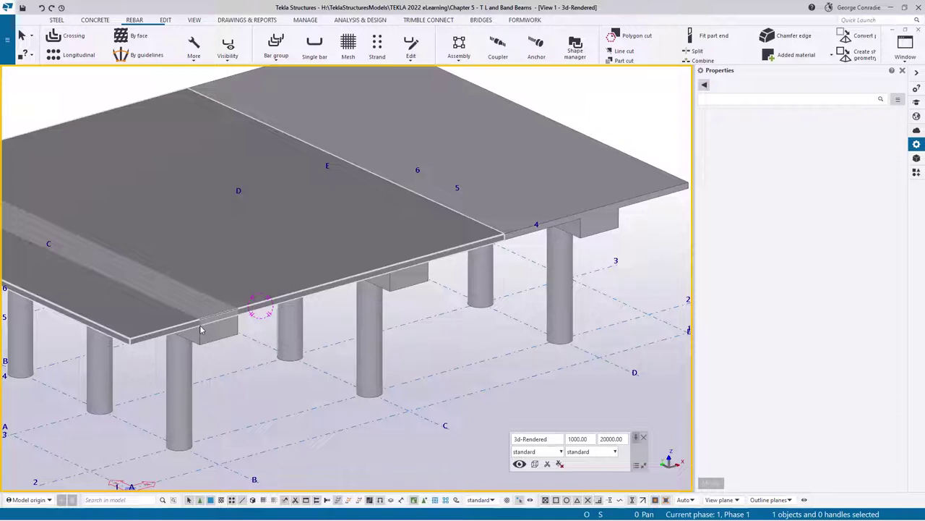
pyautogui.click(409, 291)
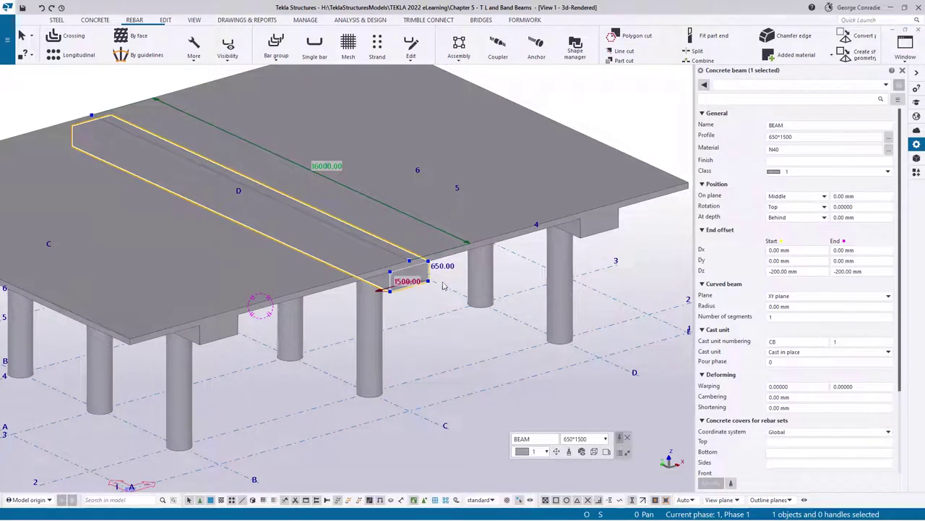
pyautogui.click(443, 268)
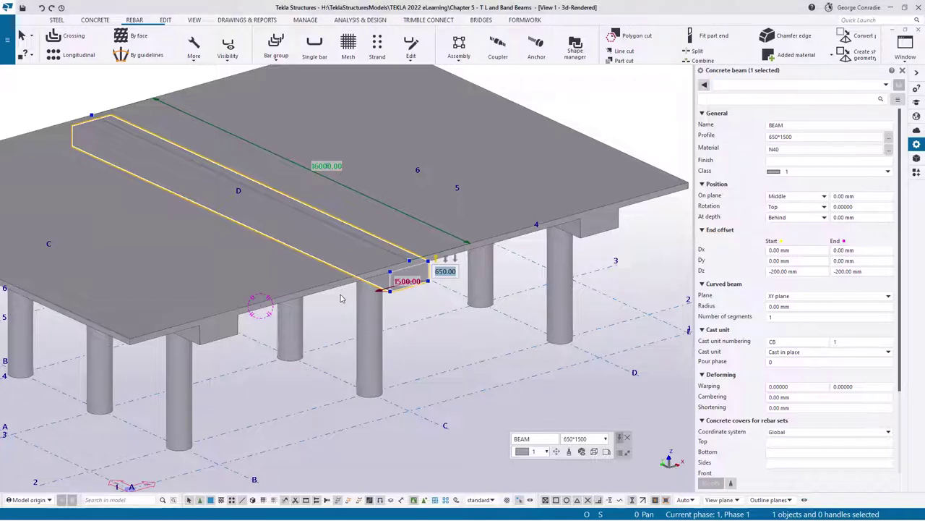
pyautogui.rightClick(347, 295)
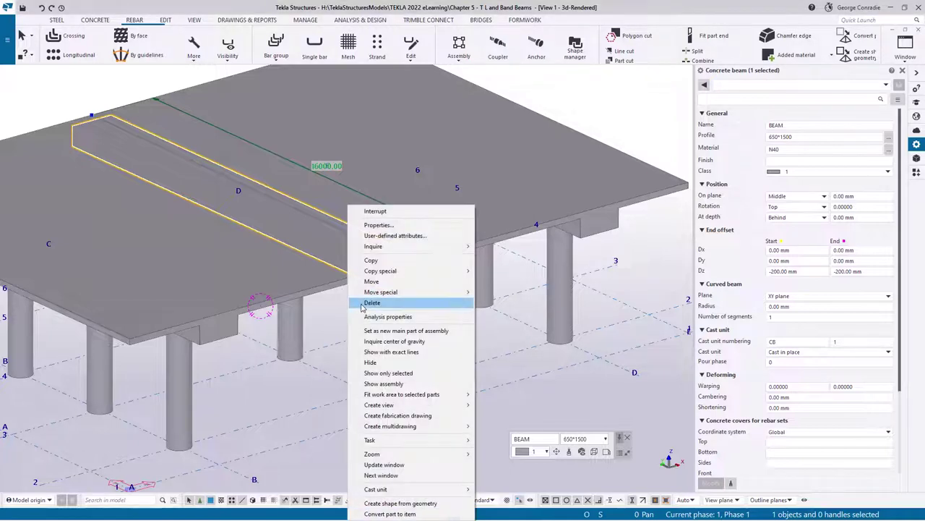
pyautogui.click(398, 211)
pyautogui.press('Delete')
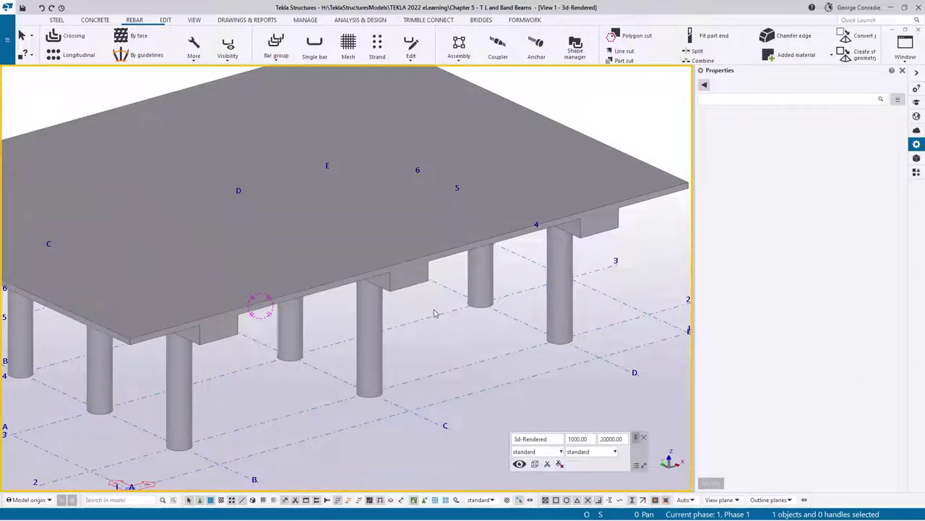
# Step: Review the band beam's bar marks and the beam tie schedule in the reference image Band Beam Target.png
pyautogui.moveTo(631, 266); pyautogui.dragTo(578, 275, button='middle')
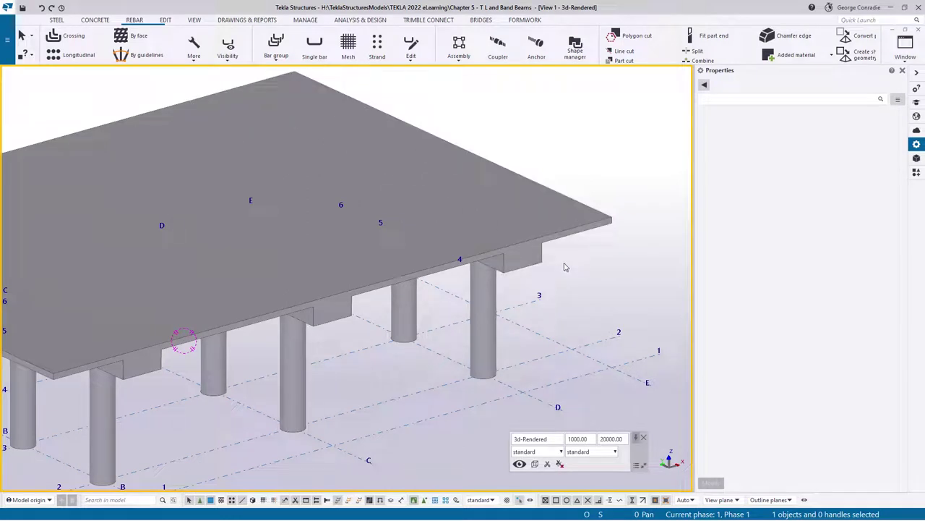
pyautogui.moveTo(250, 430); pyautogui.dragTo(314, 384, button='middle')
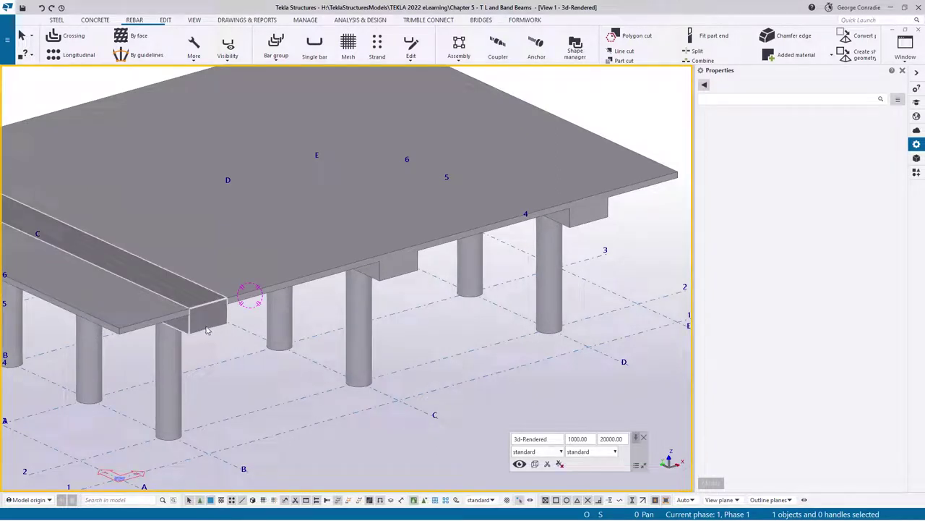
pyautogui.press('Delete')
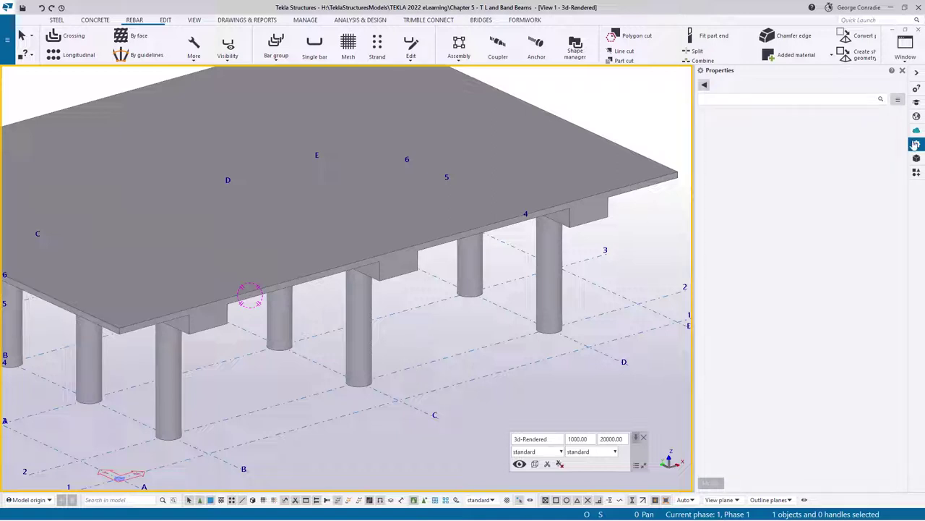
pyautogui.moveTo(924, 35); pyautogui.dragTo(295, 33)
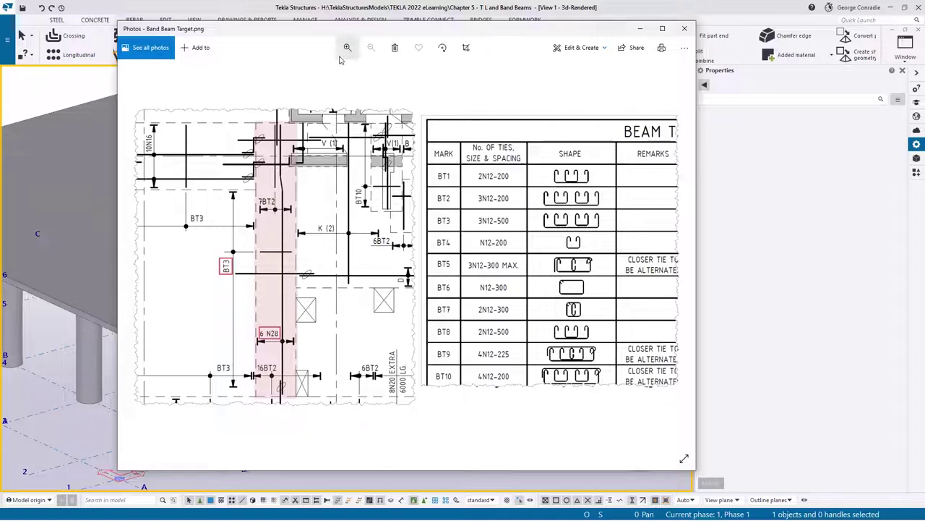
pyautogui.moveTo(345, 31); pyautogui.dragTo(924, 43)
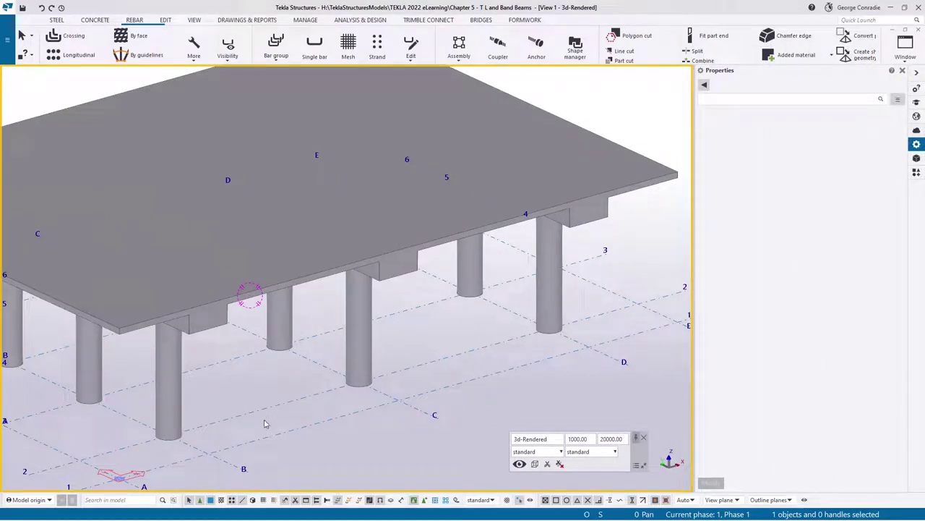
# Step: Switch to the Plan +5000 view and display its parts as transparent
pyautogui.moveTo(256, 414); pyautogui.dragTo(398, 382, button='middle')
pyautogui.scroll(3, 385, 311)
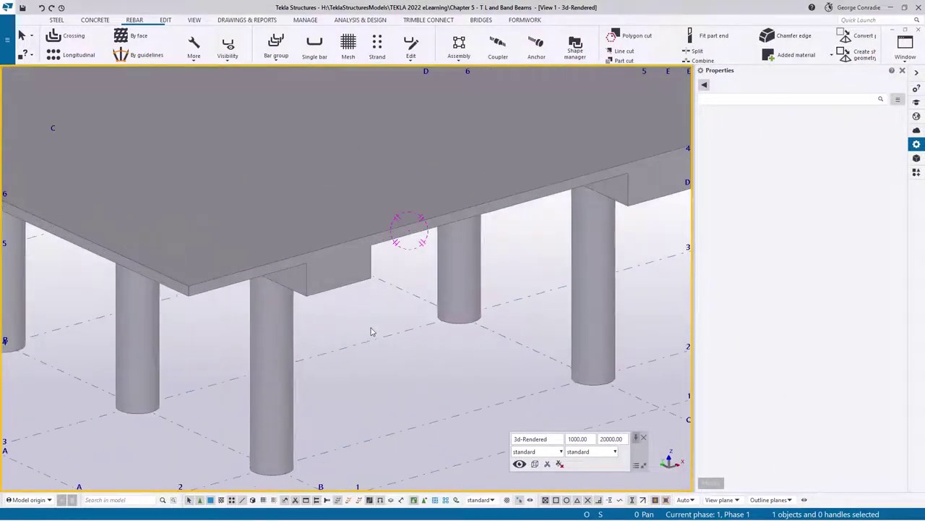
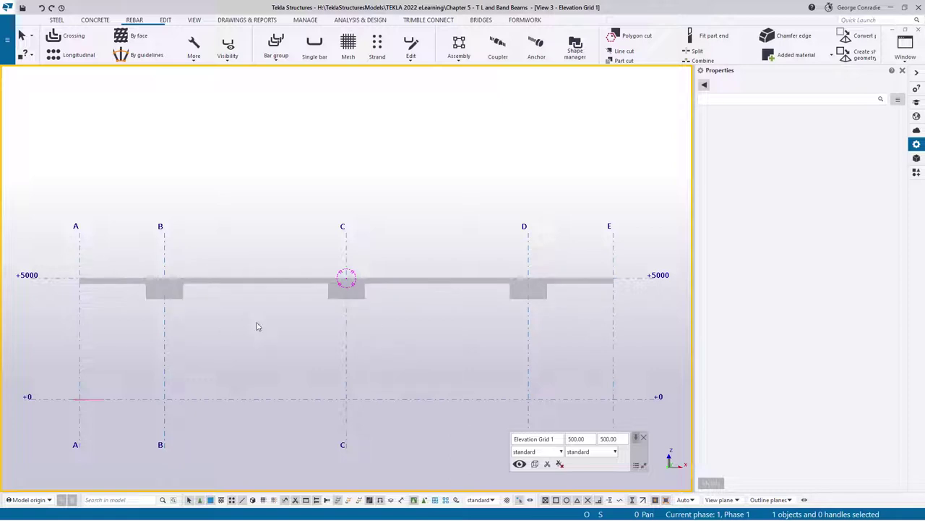
pyautogui.hotkey('ctrl', 'Tab')
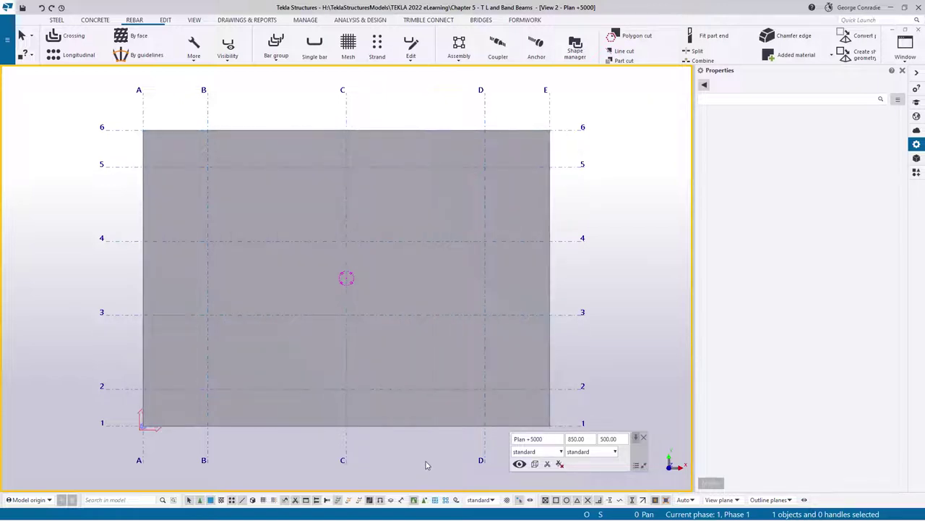
pyautogui.hotkey('ctrl', '2')
pyautogui.moveTo(418, 442); pyautogui.dragTo(444, 402, button='middle')
pyautogui.scroll(2, 285, 427)
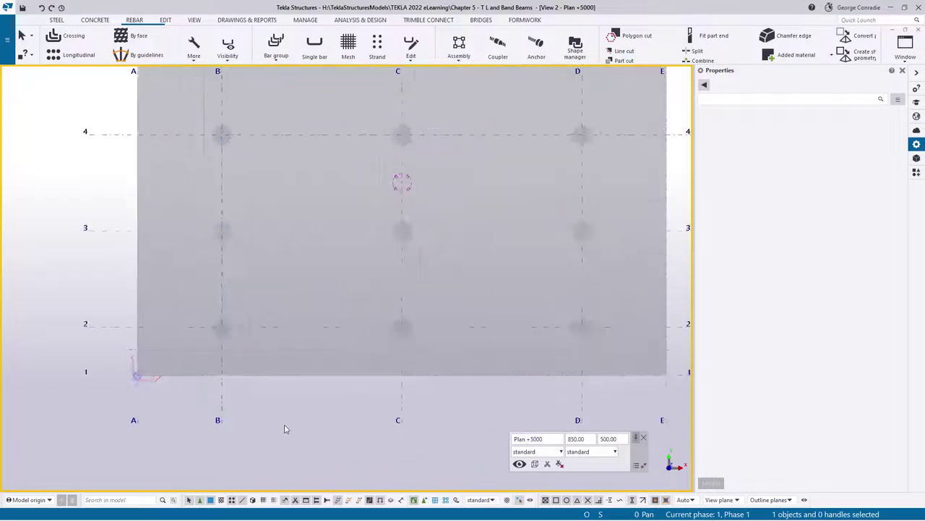
# Step: Apply the CIP - Beam visibility filter to the Plan +5000 view
pyautogui.moveTo(291, 418)
pyautogui.mouseDown(button='middle')
pyautogui.moveTo(335, 419)
pyautogui.moveTo(391, 388)
pyautogui.moveTo(409, 345)
pyautogui.moveTo(401, 383)
pyautogui.moveTo(445, 392)
pyautogui.mouseUp(button='middle')
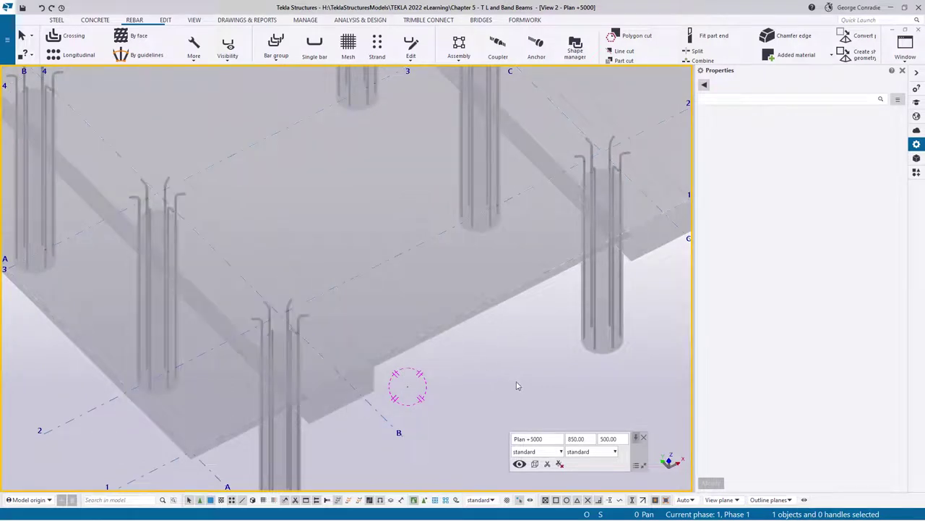
pyautogui.click(539, 453)
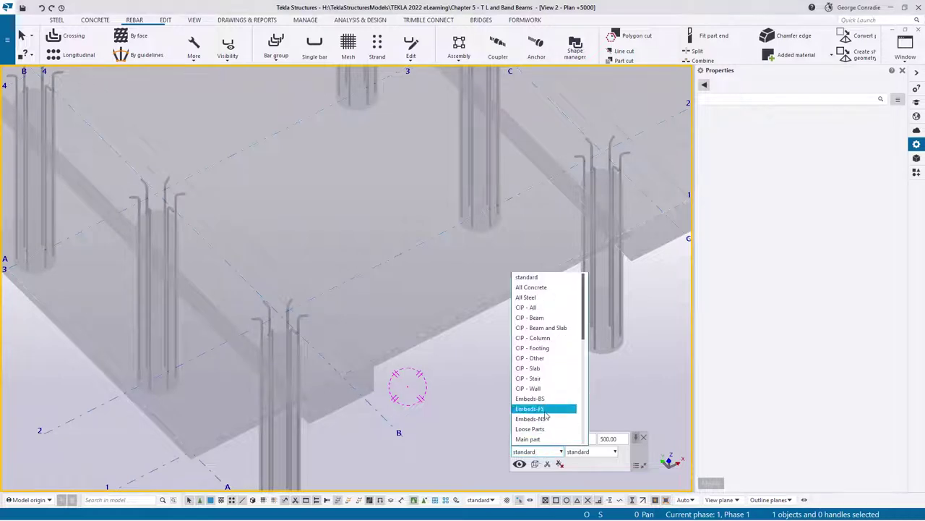
pyautogui.click(540, 318)
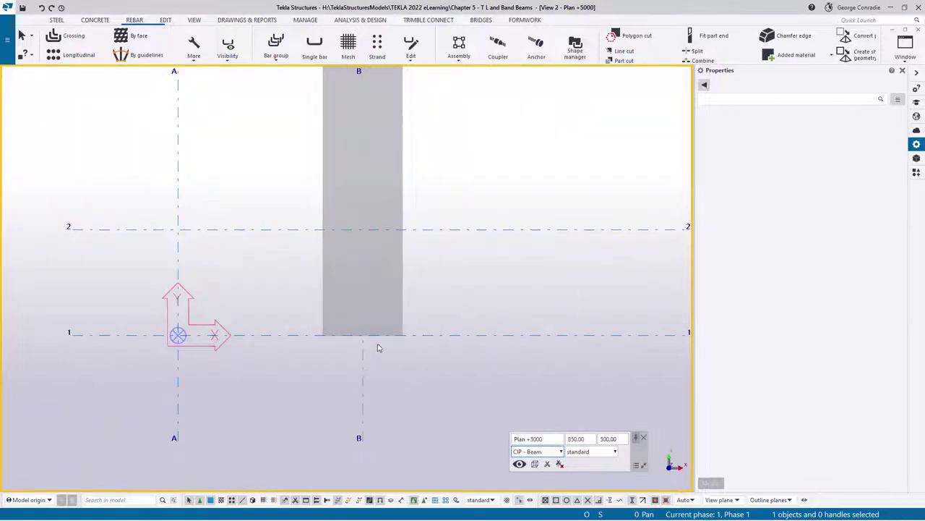
# Step: Examine the end of the grid B band beam and check its required reinforcement in Band Beam Target.png
pyautogui.moveTo(377, 348)
pyautogui.keyDown('ctrl'); pyautogui.mouseDown(button='middle')
pyautogui.moveTo(444, 254)
pyautogui.moveTo(456, 220)
pyautogui.moveTo(473, 299)
pyautogui.moveTo(366, 355)
pyautogui.moveTo(390, 363)
pyautogui.moveTo(319, 395)
pyautogui.mouseUp(button='middle'); pyautogui.keyUp('ctrl')
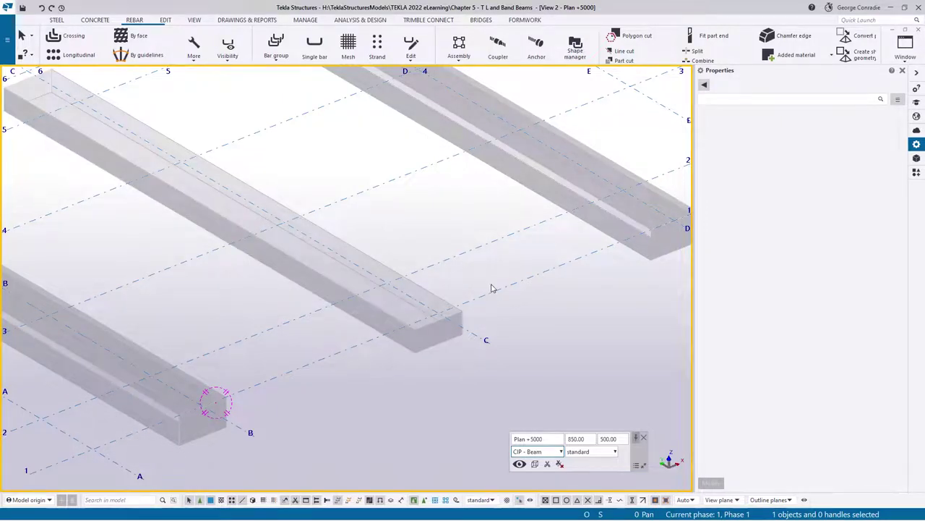
pyautogui.moveTo(532, 315)
pyautogui.keyDown('ctrl'); pyautogui.mouseDown(button='middle')
pyautogui.moveTo(536, 279)
pyautogui.moveTo(498, 345)
pyautogui.mouseUp(button='middle'); pyautogui.keyUp('ctrl')
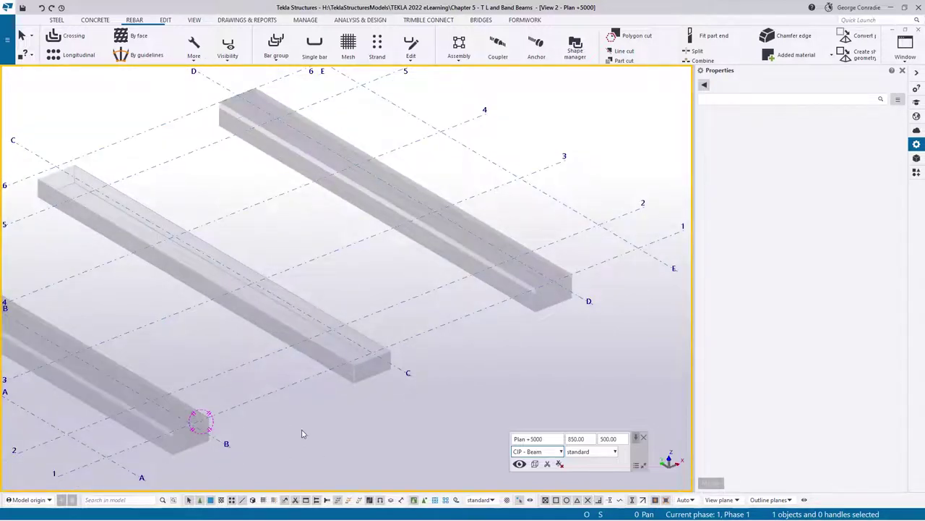
pyautogui.scroll(5, 296, 438)
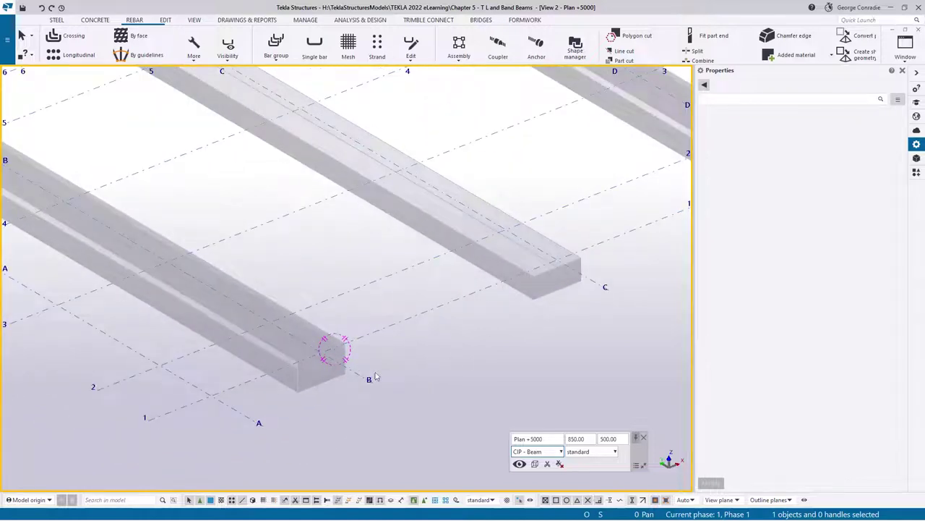
pyautogui.keyDown('ctrl'); pyautogui.moveTo(270, 378); pyautogui.dragTo(303, 415, button='middle'); pyautogui.keyUp('ctrl')
pyautogui.scroll(3, 322, 409)
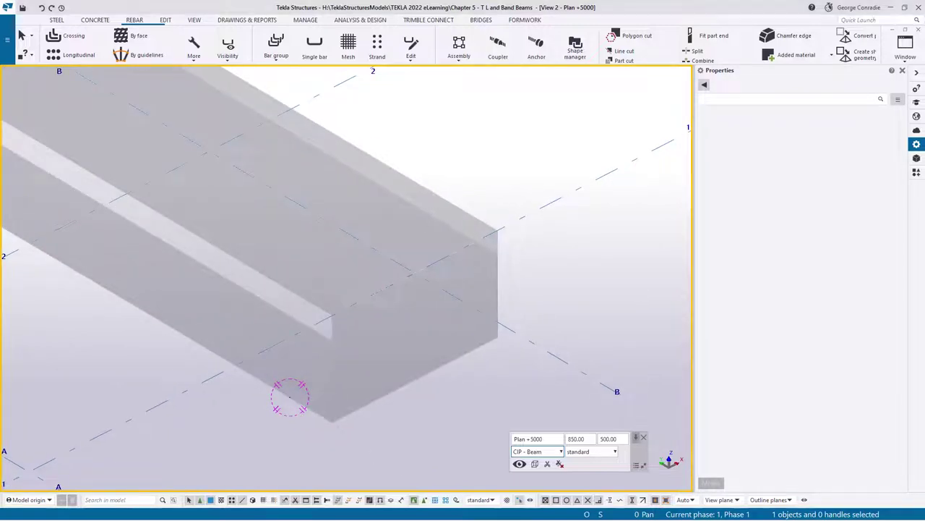
pyautogui.moveTo(924, 33); pyautogui.dragTo(294, 49)
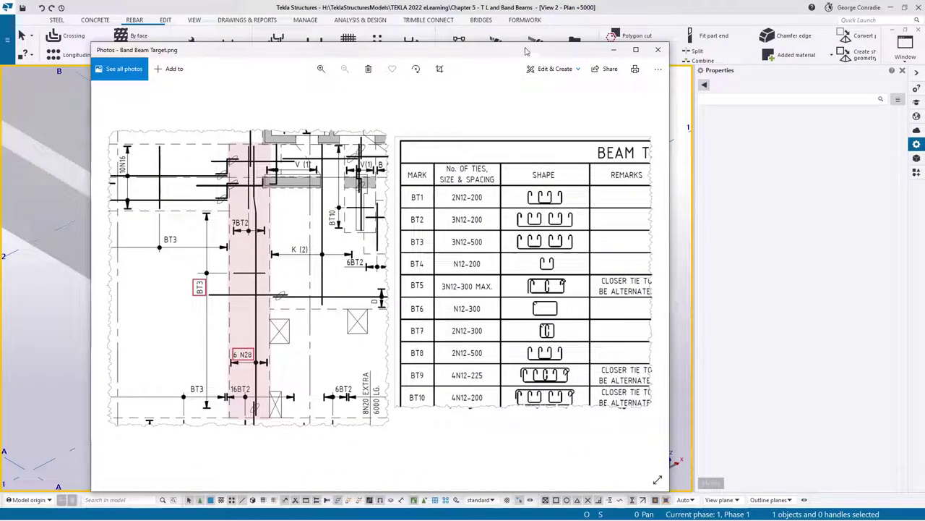
pyautogui.moveTo(527, 50); pyautogui.dragTo(924, 11)
# Step: Set up a crossing rebar set with grade N, size 16 main bars and class 5
pyautogui.click(70, 40)
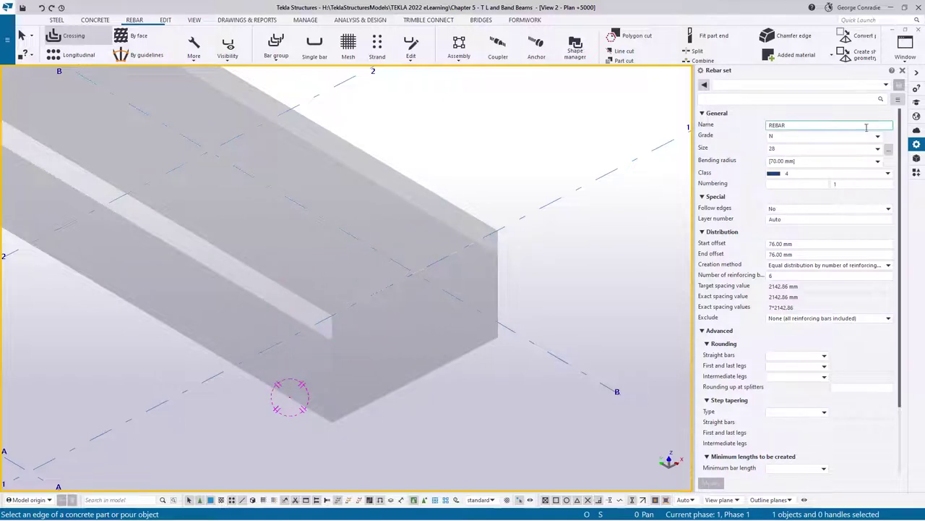
pyautogui.click(888, 150)
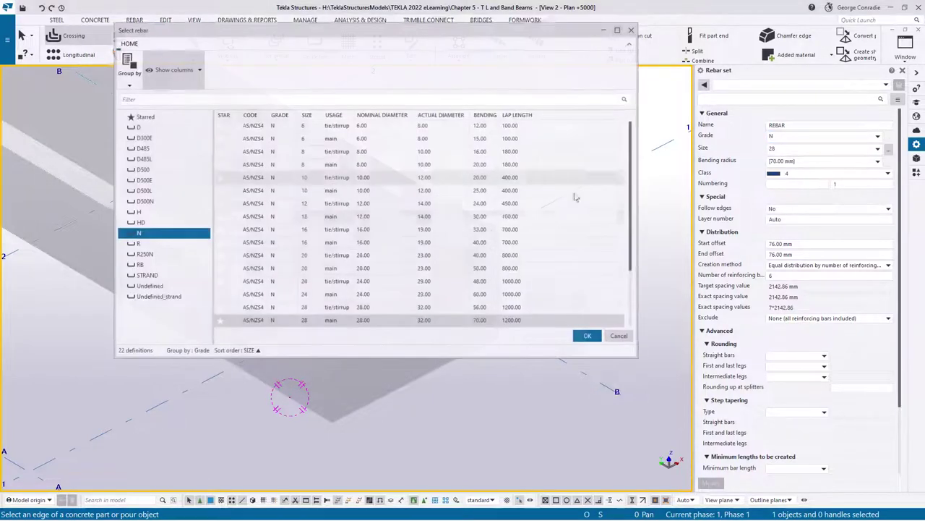
pyautogui.click(366, 244)
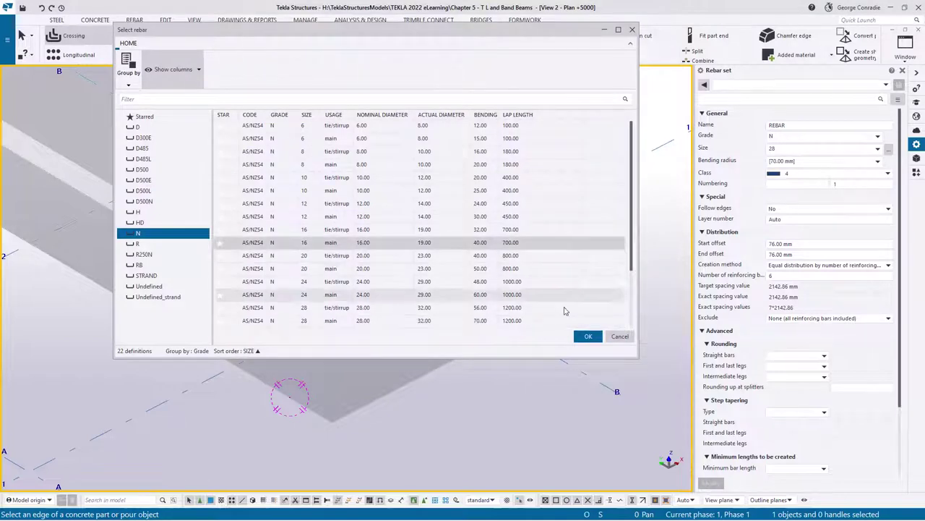
pyautogui.click(589, 337)
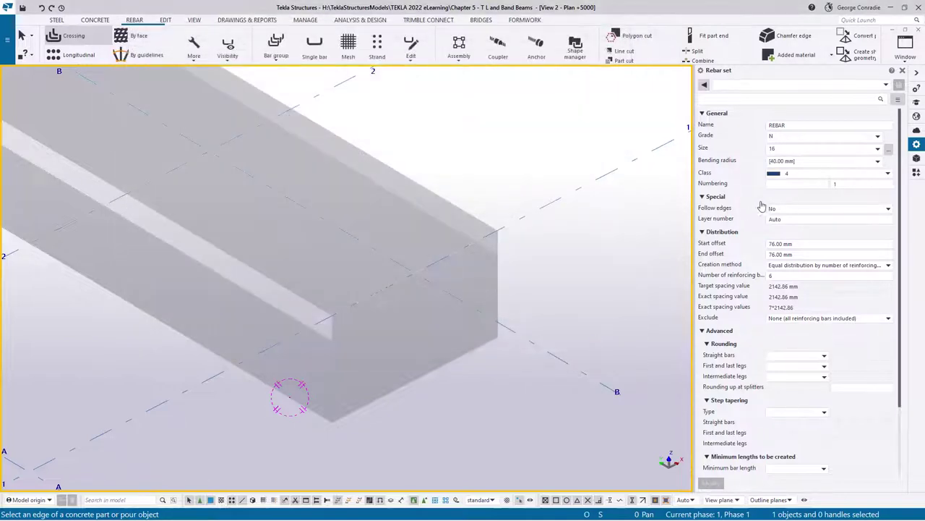
pyautogui.click(780, 175)
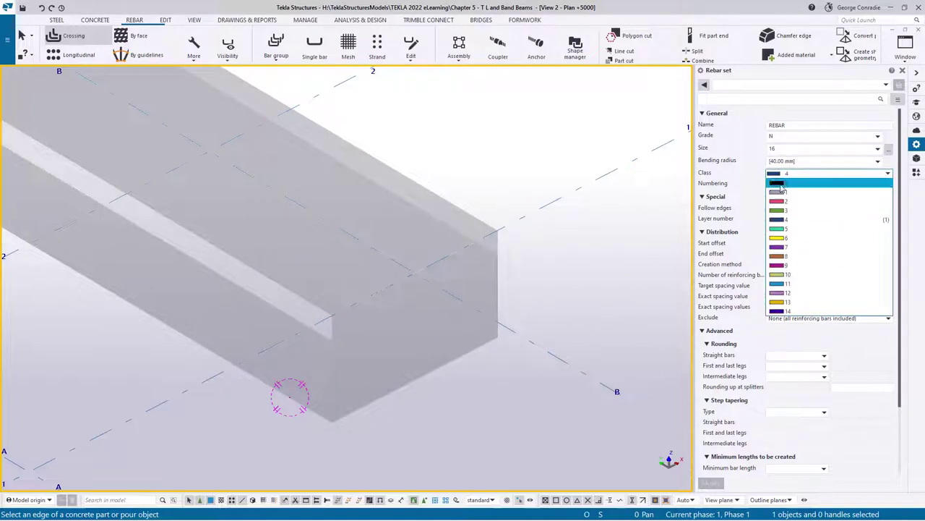
pyautogui.click(780, 230)
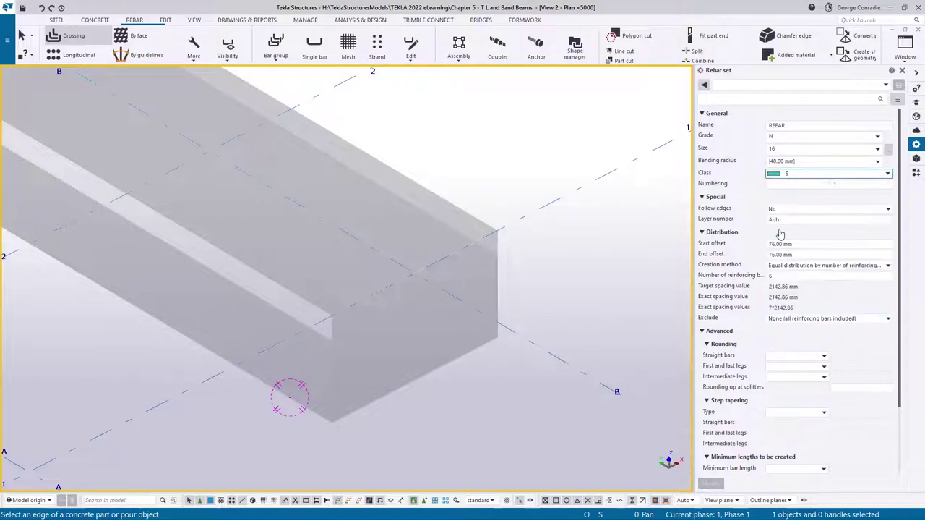
# Step: Clear the start offset and end offset values of the crossing rebar set
pyautogui.click(803, 245)
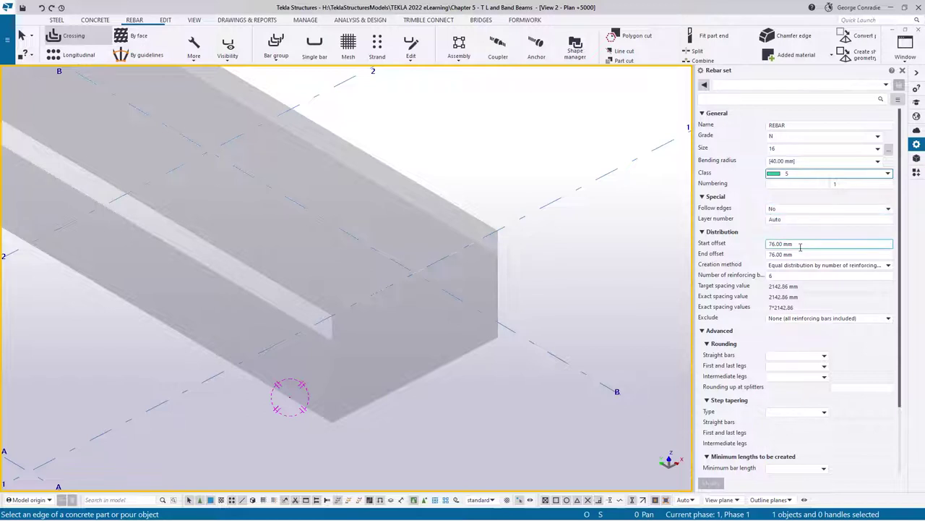
pyautogui.moveTo(802, 246); pyautogui.dragTo(718, 251)
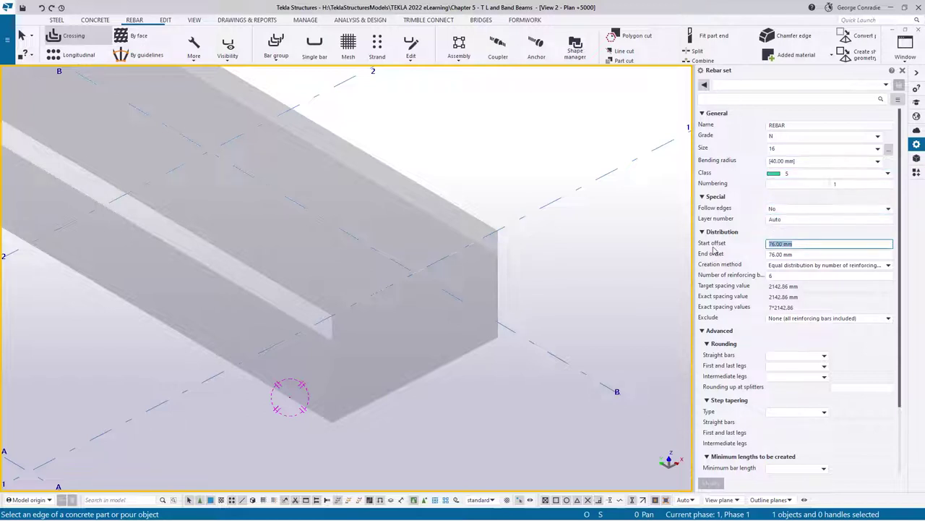
pyautogui.press('BackSpace')
pyautogui.moveTo(805, 254); pyautogui.dragTo(735, 257)
pyautogui.press('BackSpace')
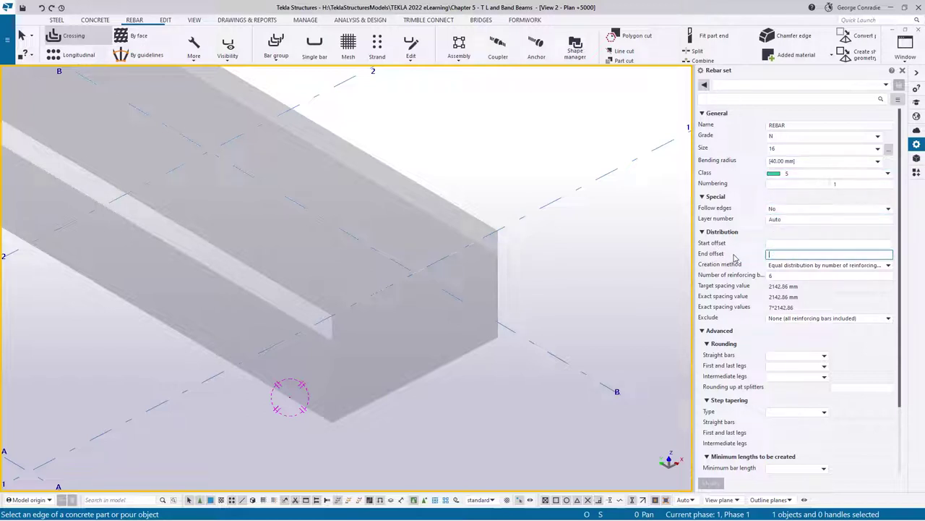
# Step: Set the rebar distribution to equal distribution by target spacing value with a 200 mm target spacing
pyautogui.click(832, 268)
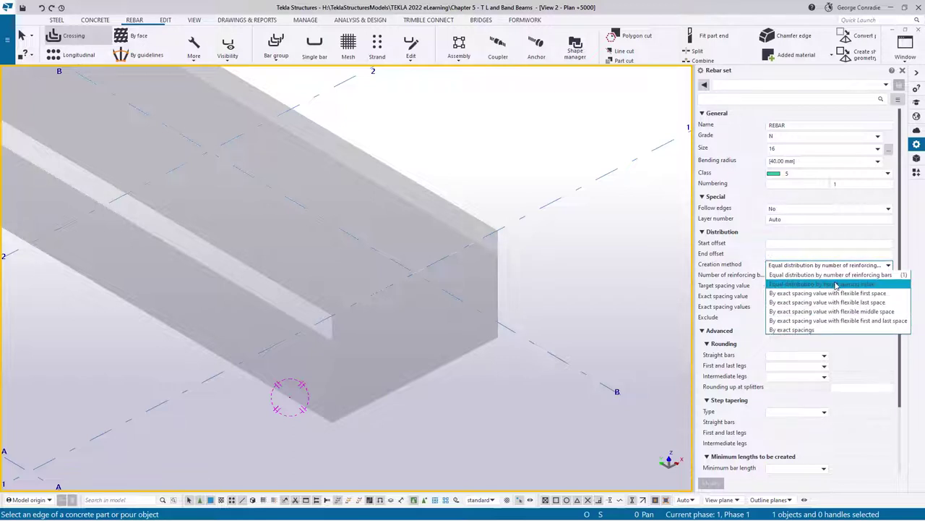
pyautogui.click(836, 284)
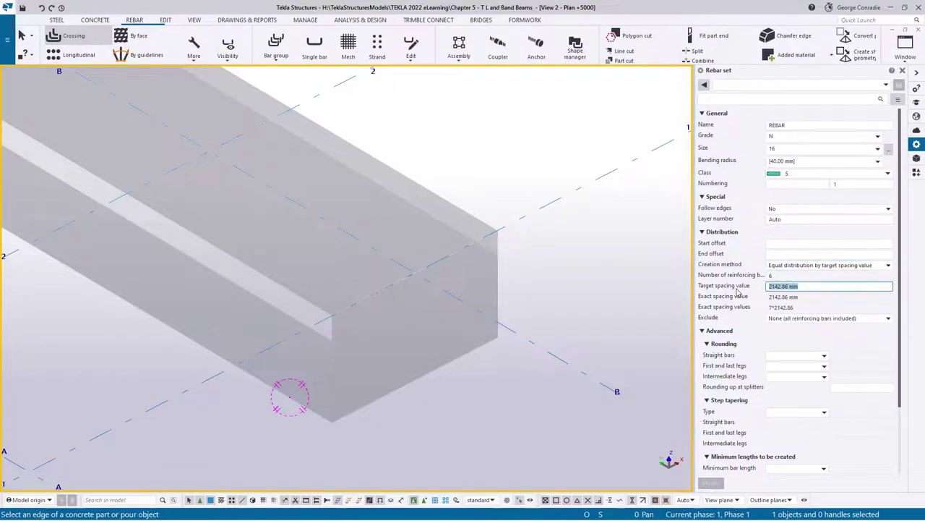
pyautogui.write('200')
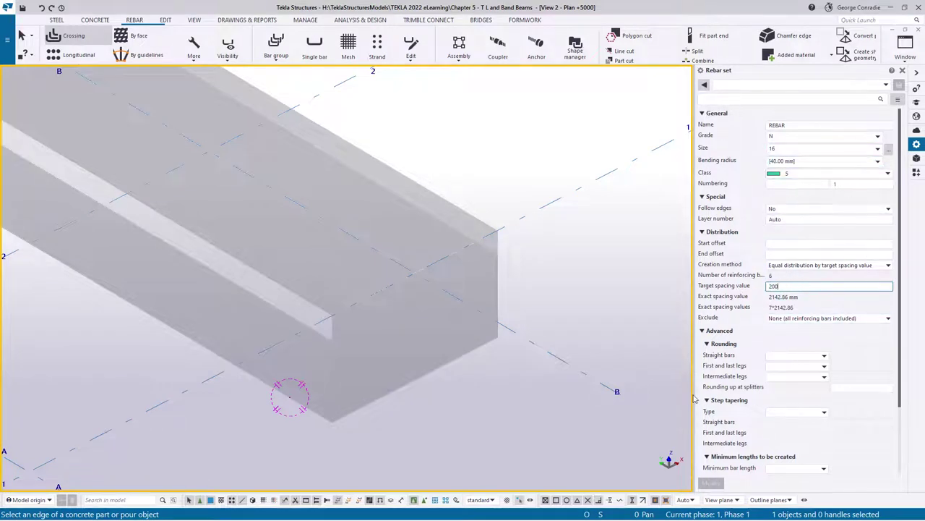
# Step: Create the crossing rebar set as open-topped U bars along the grid B band beam, covering both sides and the bottom
pyautogui.click(275, 393)
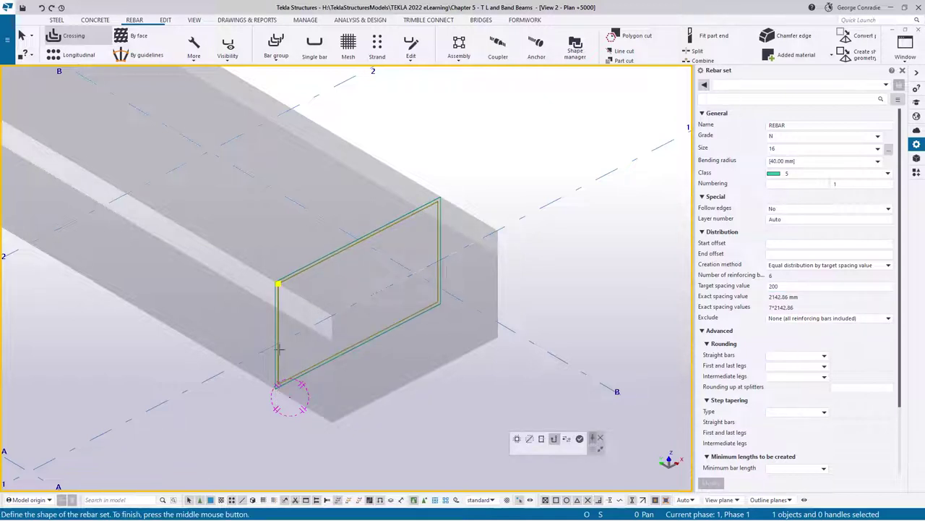
pyautogui.click(278, 349)
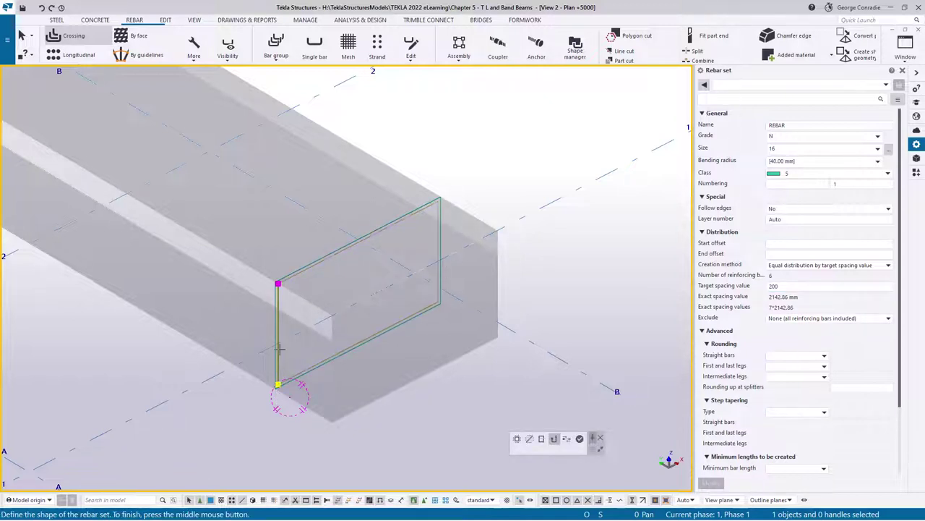
pyautogui.click(437, 282)
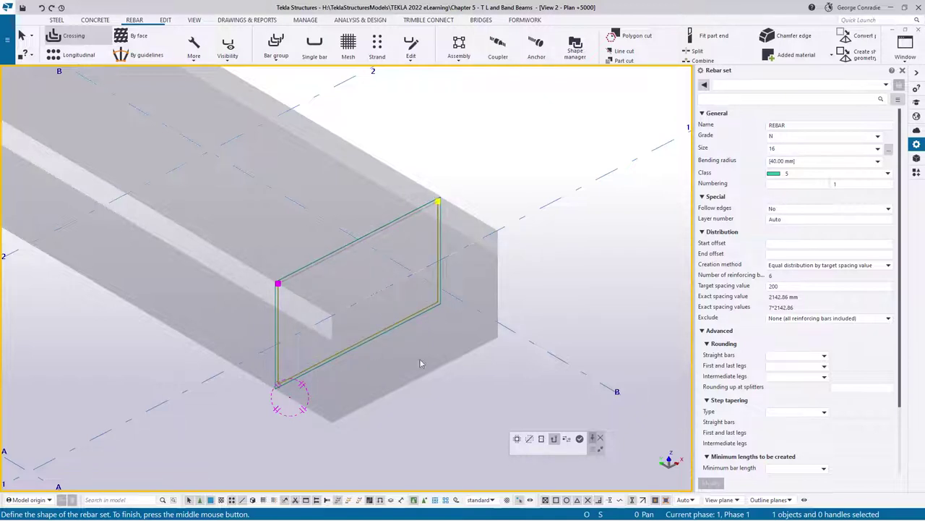
pyautogui.click(579, 438)
pyautogui.rightClick(558, 270)
pyautogui.click(573, 276)
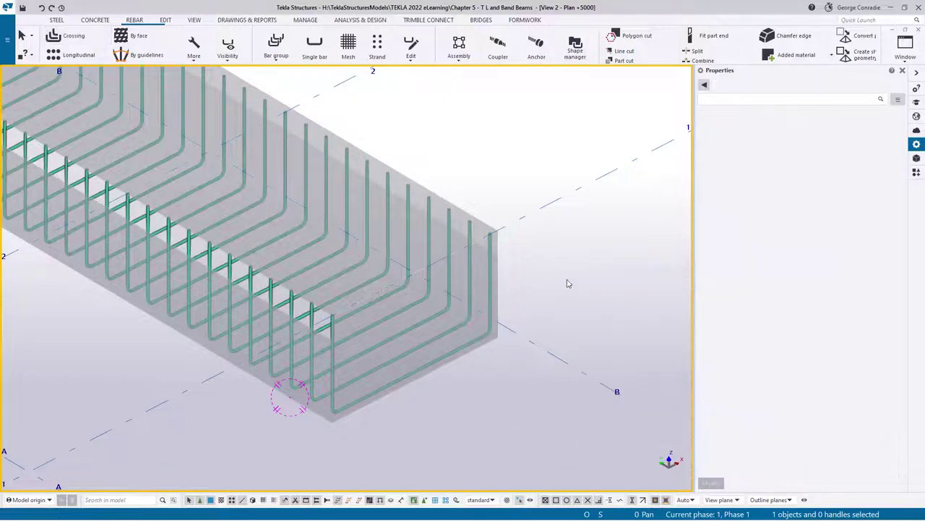
# Step: Switch to the plan view, examine the bars at the grid 1 end of the grid B beam and select the rebar set
pyautogui.scroll(-6, 483, 399)
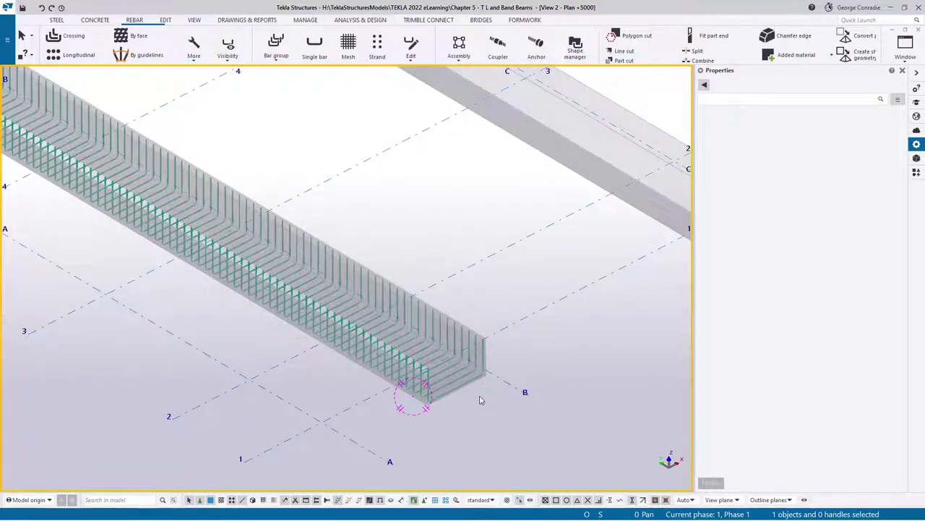
pyautogui.hotkey('ctrl', 'p')
pyautogui.moveTo(261, 433); pyautogui.dragTo(344, 380, button='middle')
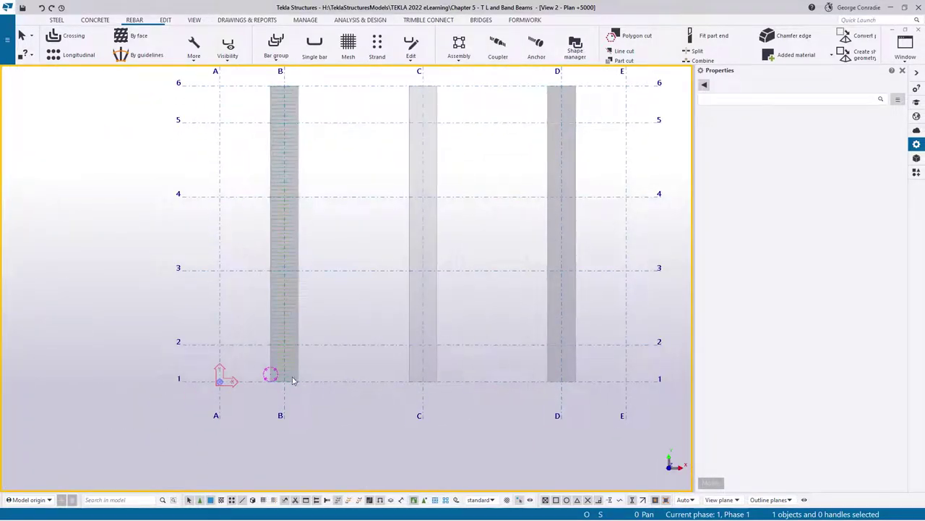
pyautogui.scroll(1, 293, 381)
pyautogui.scroll(-1, 293, 381)
pyautogui.scroll(10, 307, 367)
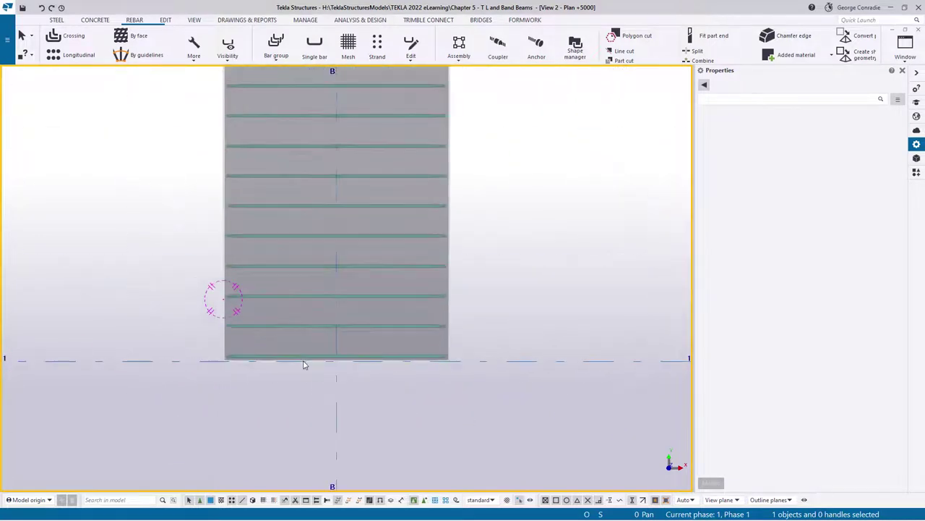
pyautogui.scroll(1, 316, 378)
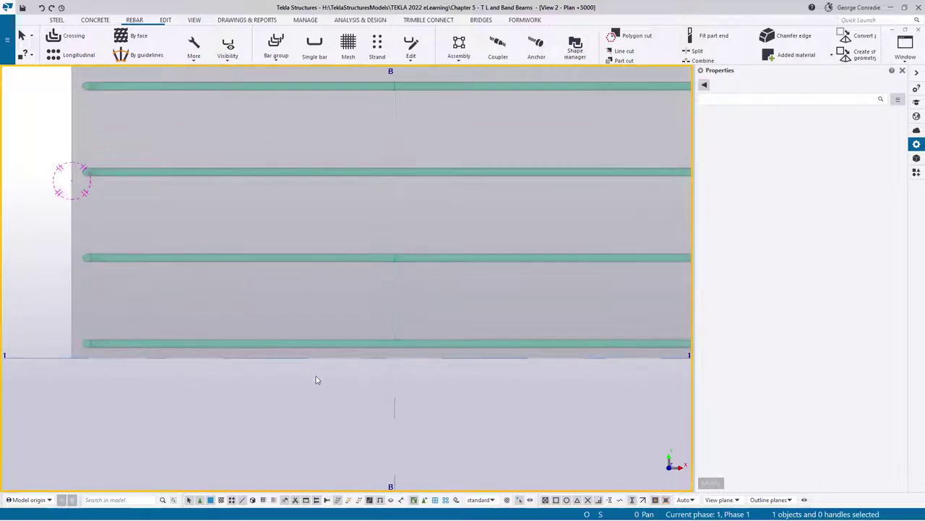
pyautogui.click(334, 348)
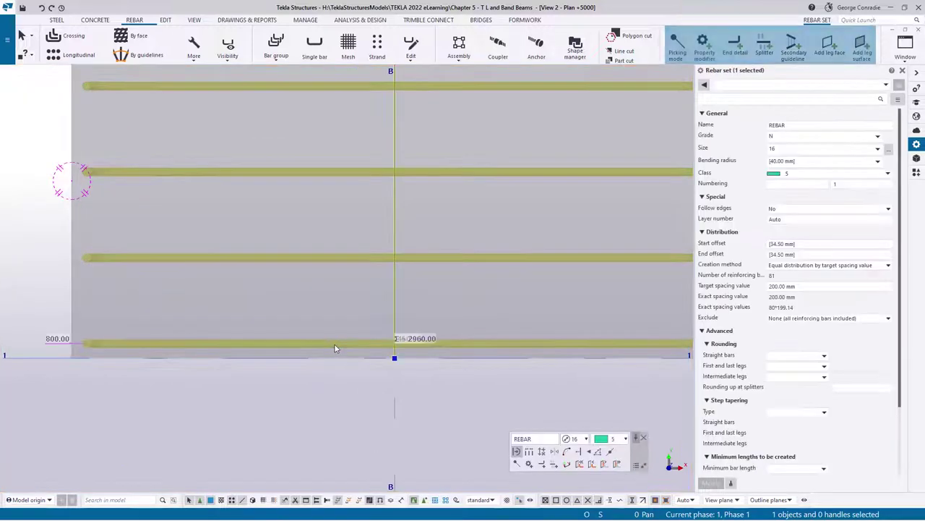
# Step: Inspect the selected rebar set's bar distribution along the grid B beam and back at its grid 1 end
pyautogui.moveTo(398, 389); pyautogui.dragTo(328, 419, button='middle')
pyautogui.scroll(-3, 328, 419)
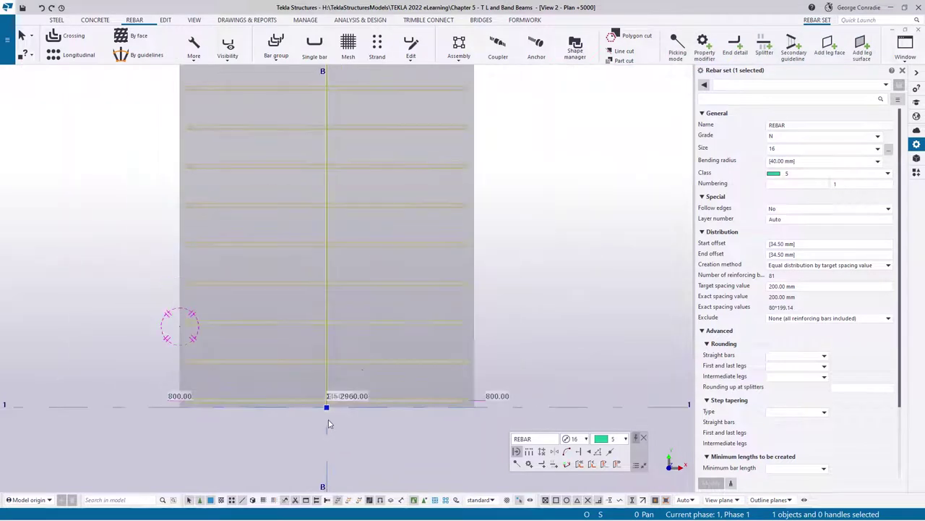
pyautogui.moveTo(410, 159); pyautogui.dragTo(436, 446, button='middle')
pyautogui.moveTo(437, 203); pyautogui.dragTo(436, 454, button='middle')
pyautogui.moveTo(431, 168); pyautogui.dragTo(426, 420, button='middle')
pyautogui.scroll(-3, 425, 407)
pyautogui.moveTo(434, 248); pyautogui.dragTo(430, 468, button='middle')
pyautogui.scroll(3, 375, 218)
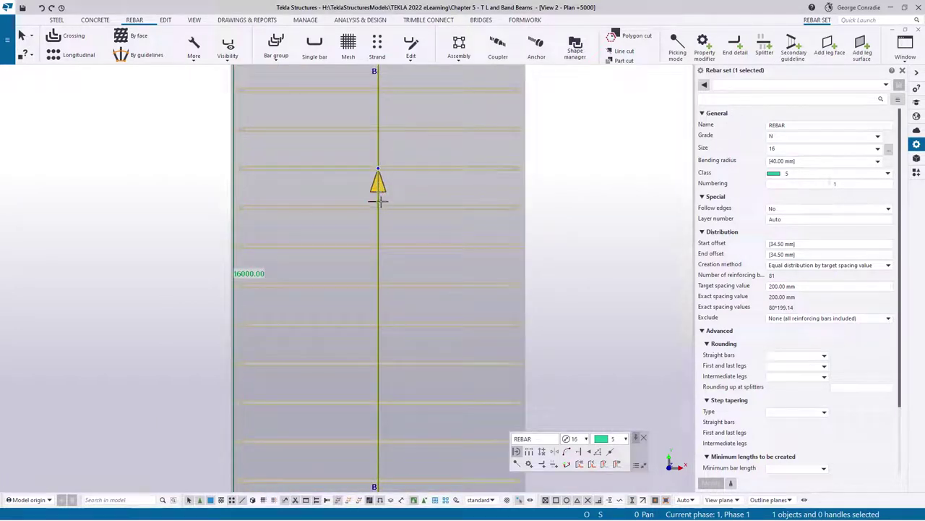
pyautogui.scroll(-6, 378, 215)
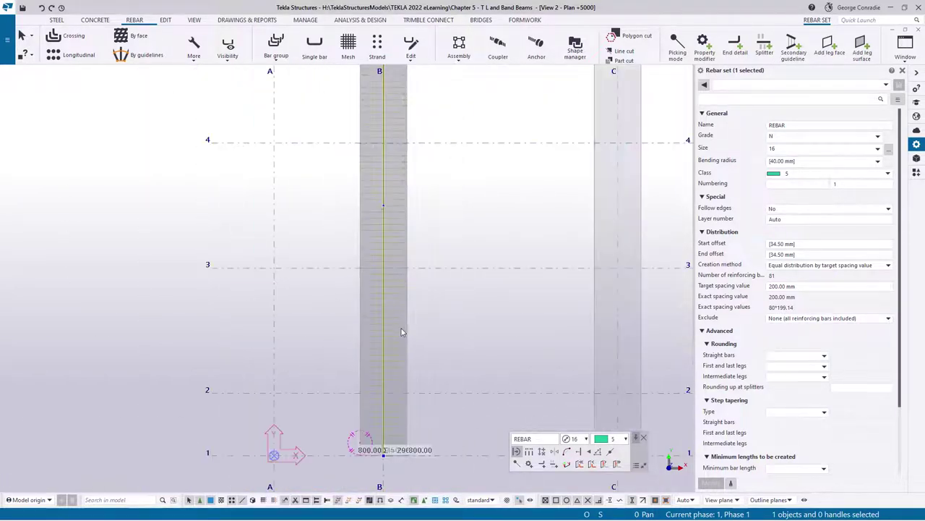
pyautogui.scroll(8, 421, 283)
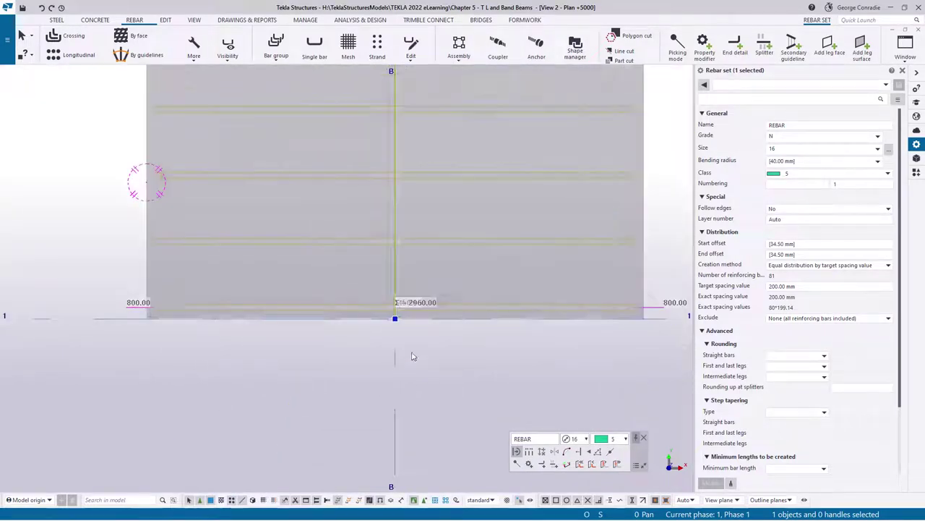
pyautogui.moveTo(412, 352); pyautogui.dragTo(340, 335, button='middle')
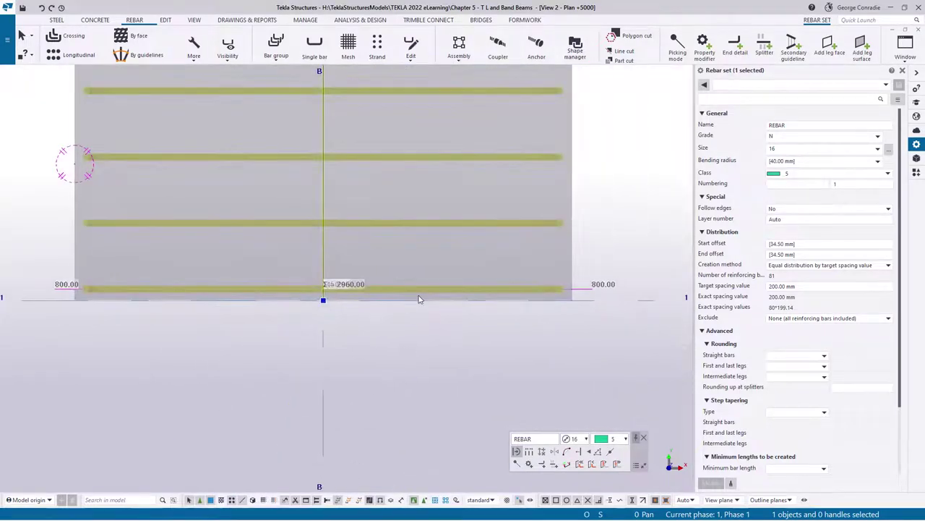
# Step: Show the rebar set's spacing dimensions, check the start offset at grid 1 and open the calculator
pyautogui.click(529, 452)
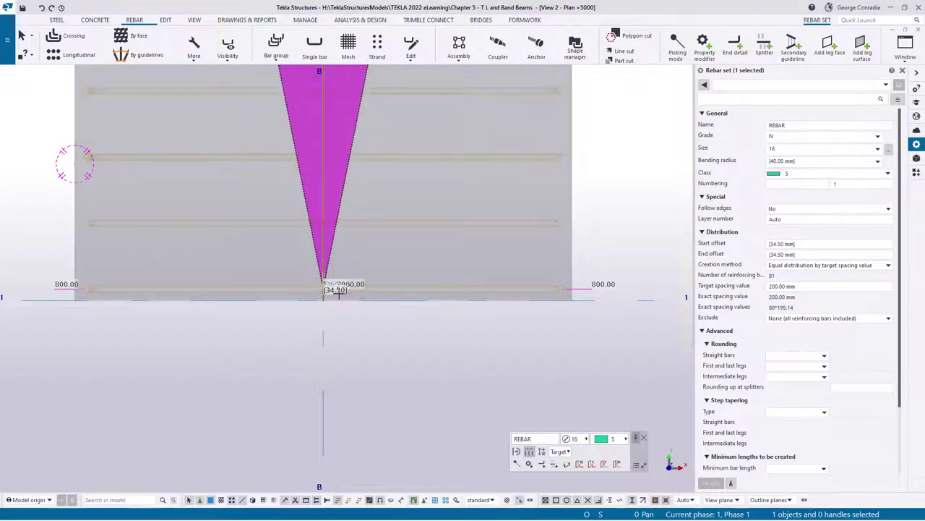
pyautogui.scroll(3, 339, 293)
pyautogui.scroll(3, 321, 289)
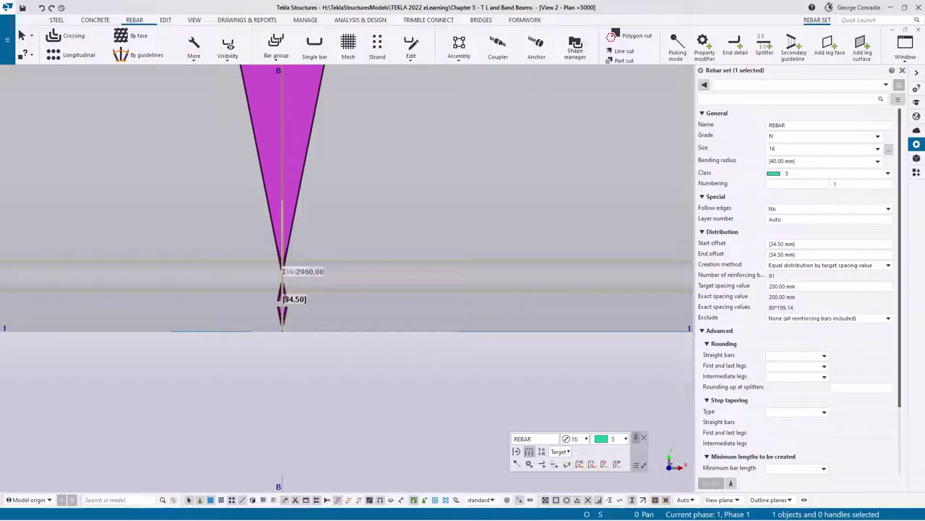
pyautogui.moveTo(706, 124); pyautogui.dragTo(604, 95)
pyautogui.click(616, 112)
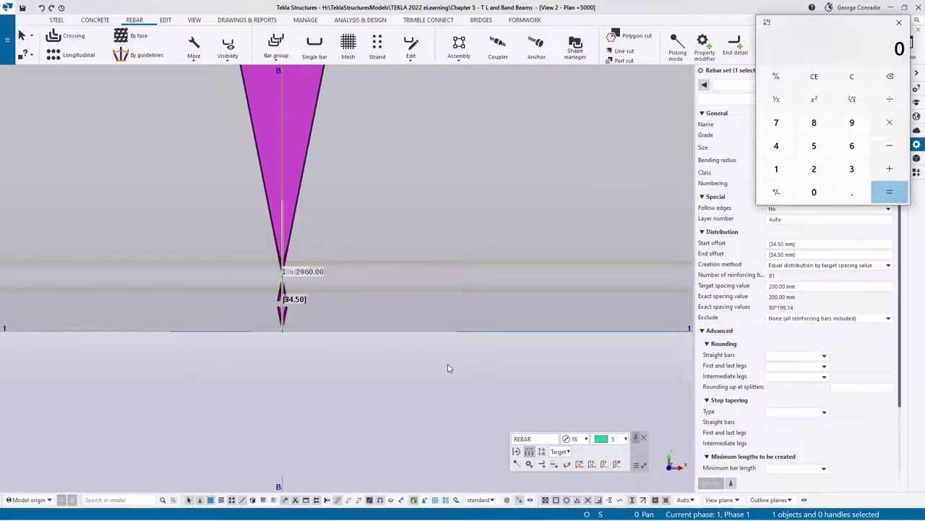
# Step: Select the grid B concrete beam and check its concrete covers for rebar sets
pyautogui.click(416, 333)
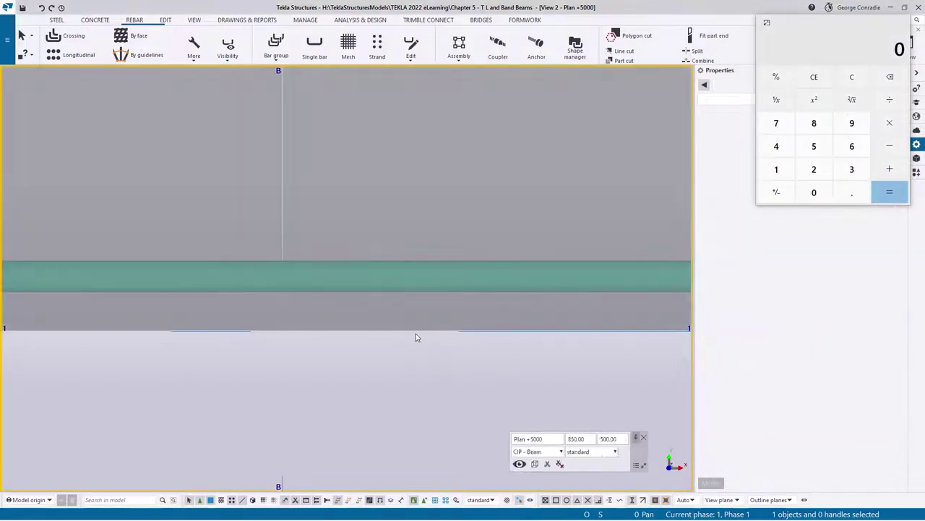
pyautogui.scroll(-1, 728, 394)
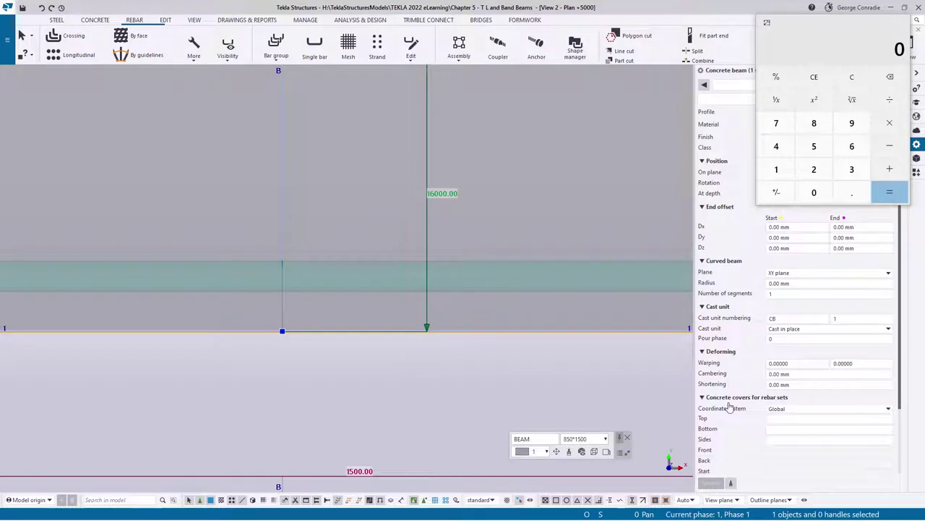
pyautogui.click(783, 441)
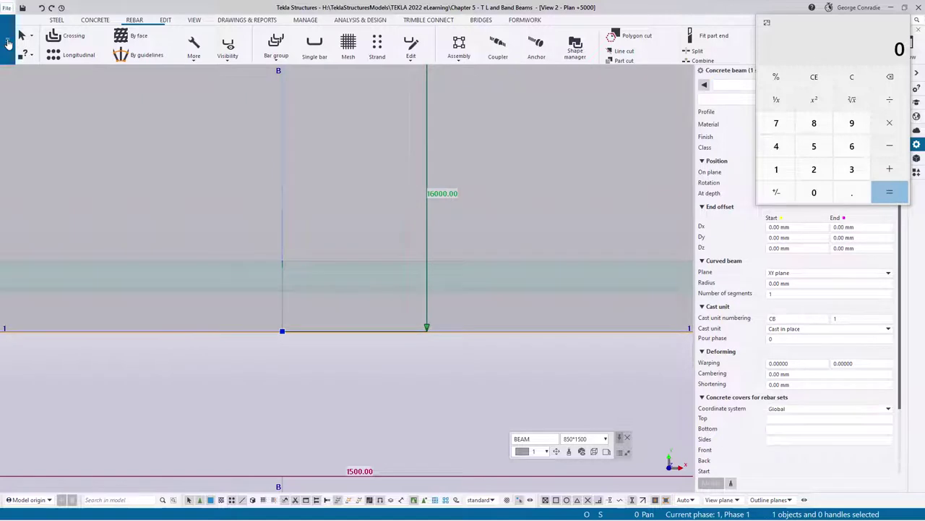
# Step: Check the default concrete covers in the model's rebar set options and leave them unmodified
pyautogui.click(7, 39)
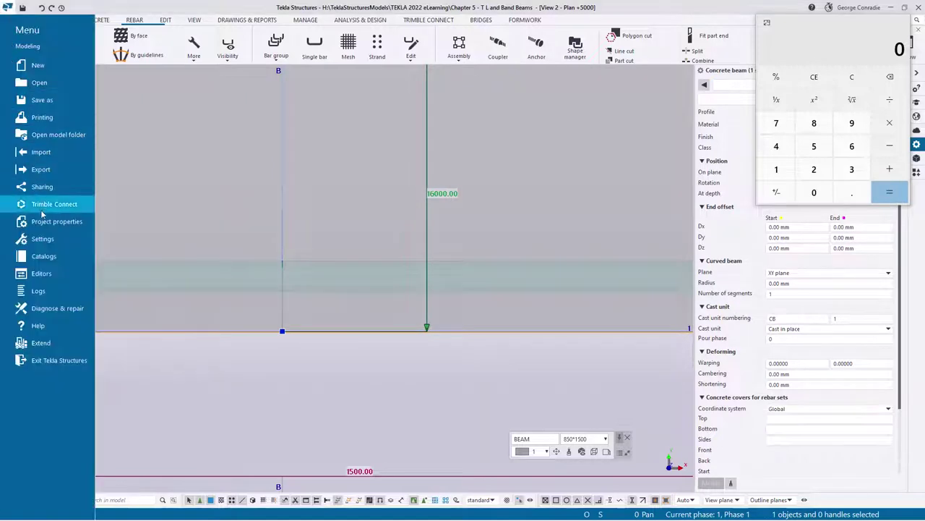
pyautogui.click(42, 240)
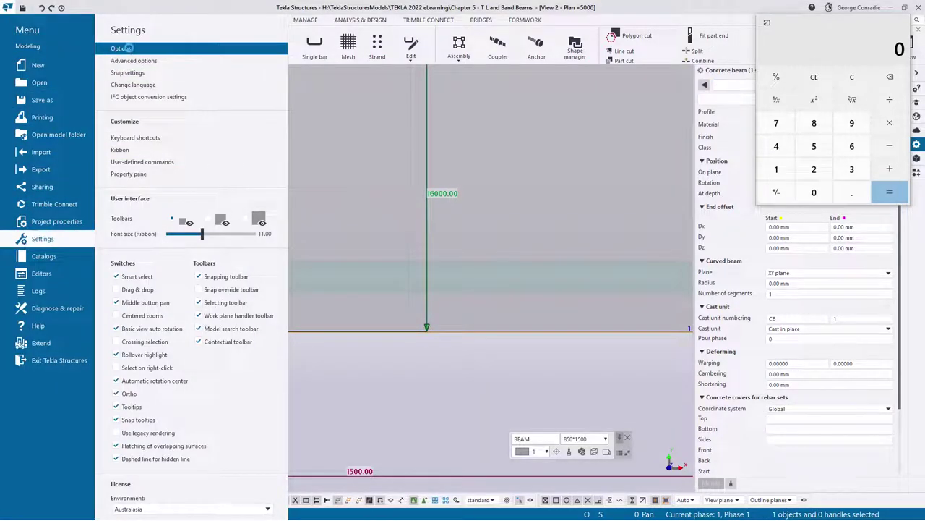
pyautogui.click(126, 47)
pyautogui.click(44, 155)
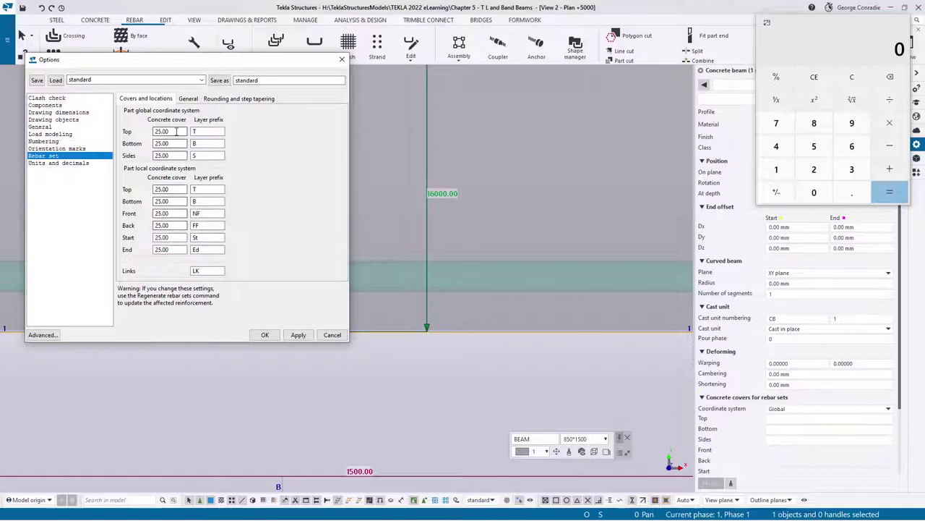
pyautogui.click(332, 336)
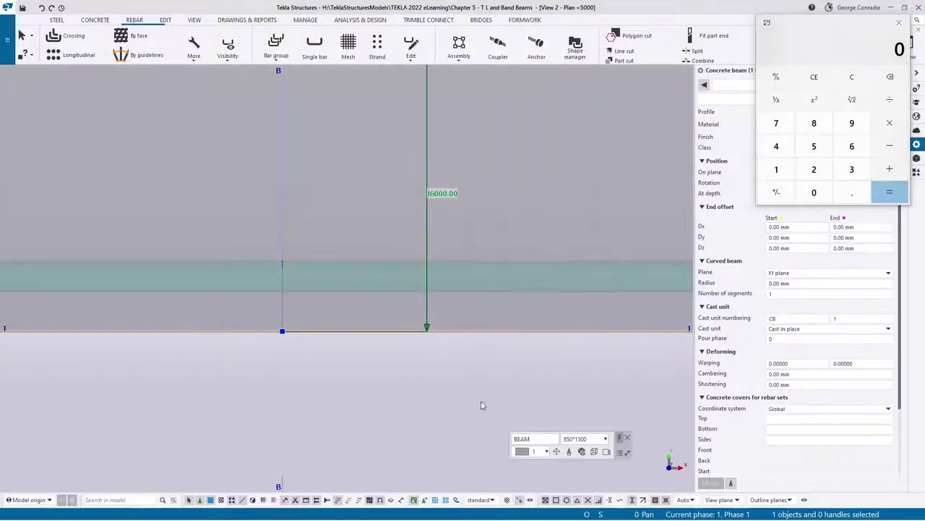
# Step: Look up the actual diameter of the grade N size 16 main bar in the rebar catalog and redisplay the rebar set's spacing dimensions
pyautogui.rightClick(481, 403)
pyautogui.click(533, 92)
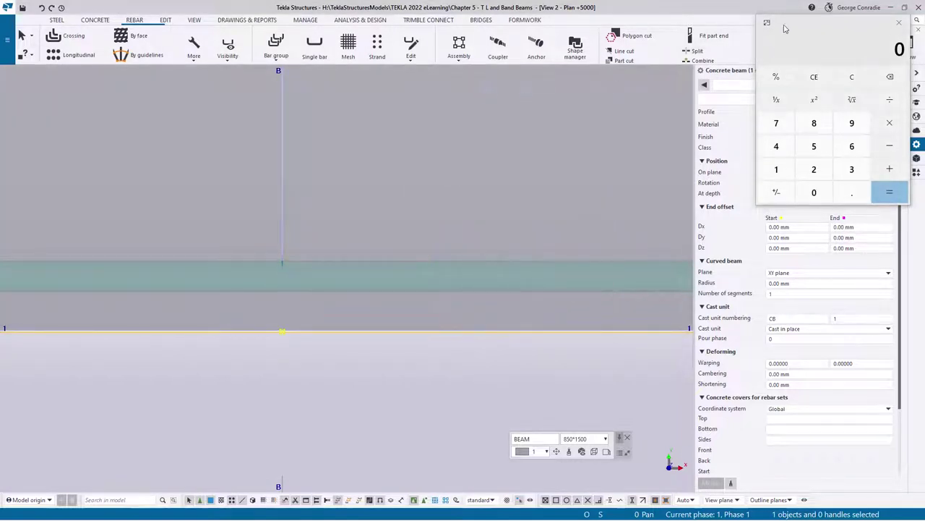
pyautogui.moveTo(795, 24); pyautogui.dragTo(555, 36)
pyautogui.click(520, 283)
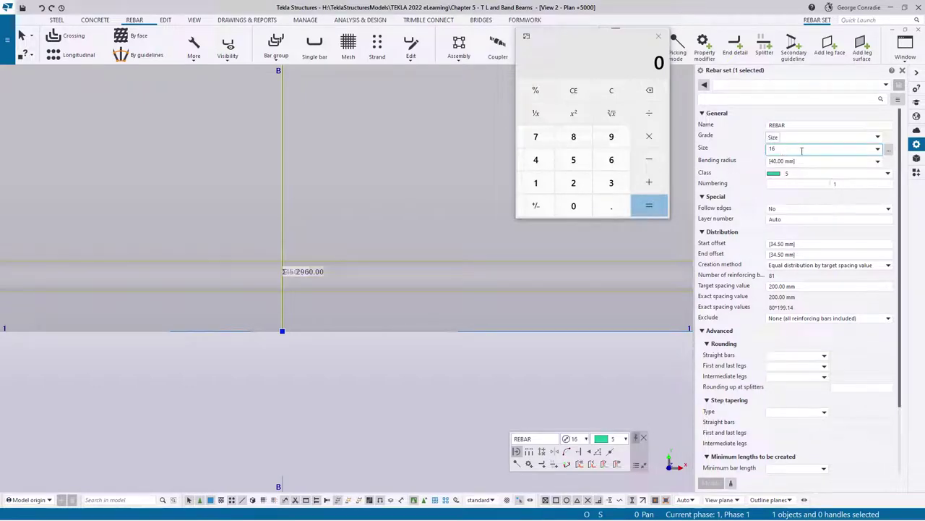
pyautogui.click(889, 149)
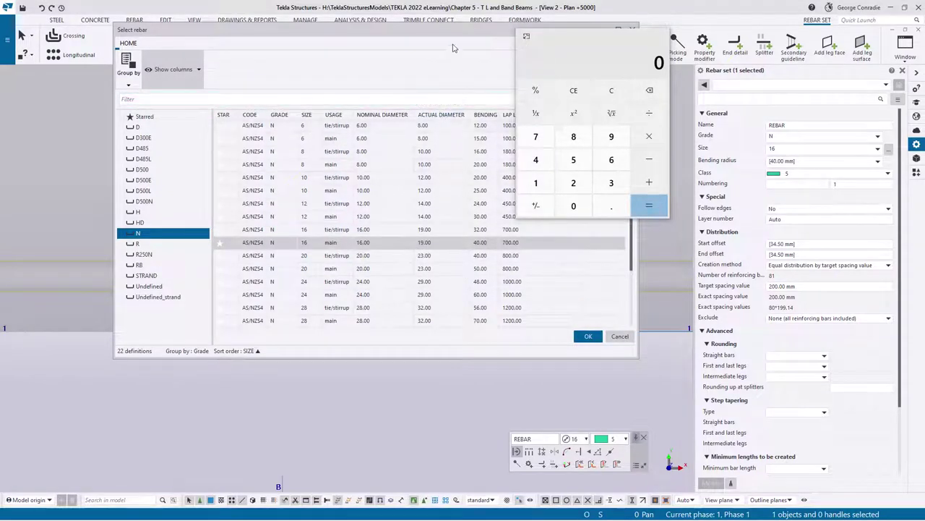
pyautogui.click(620, 336)
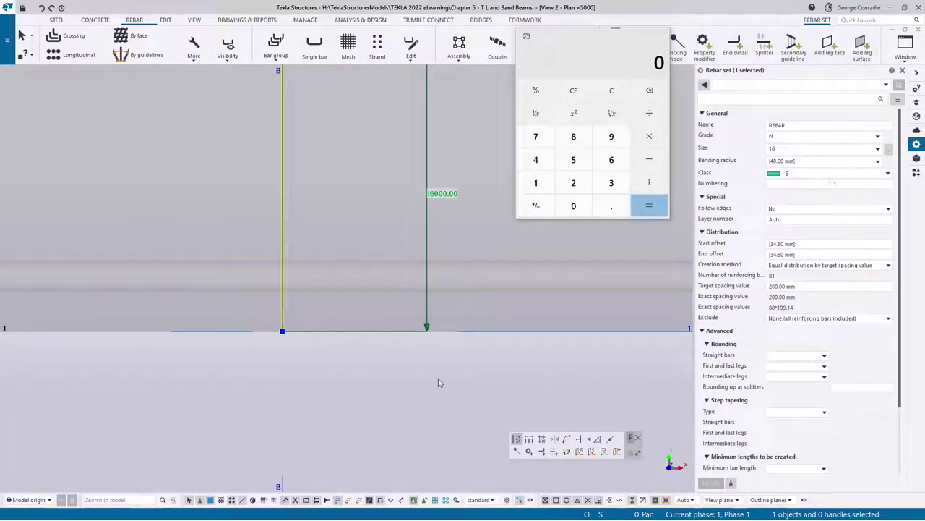
pyautogui.click(528, 439)
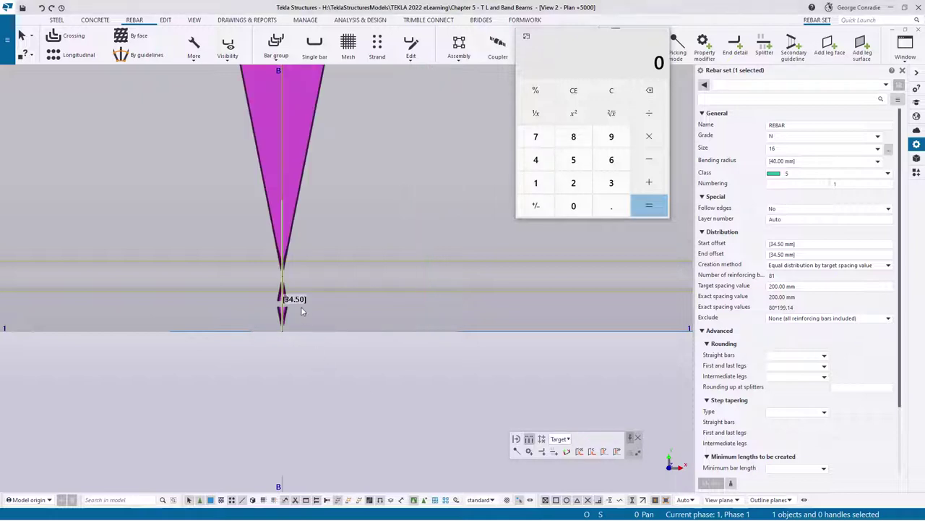
# Step: Calculate the automatic start offset as half the 19 mm bar diameter plus the 25 mm cover, and close the calculator
pyautogui.click(582, 33)
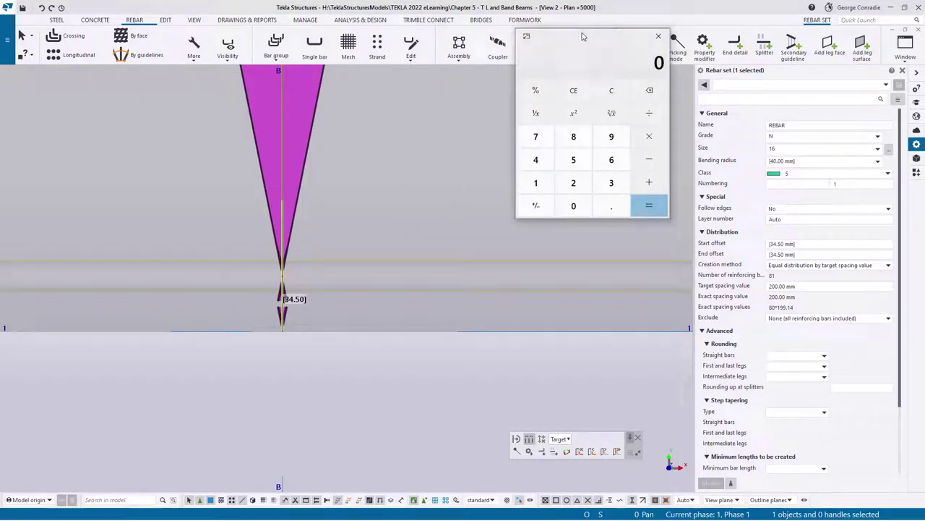
pyautogui.write('19/2')
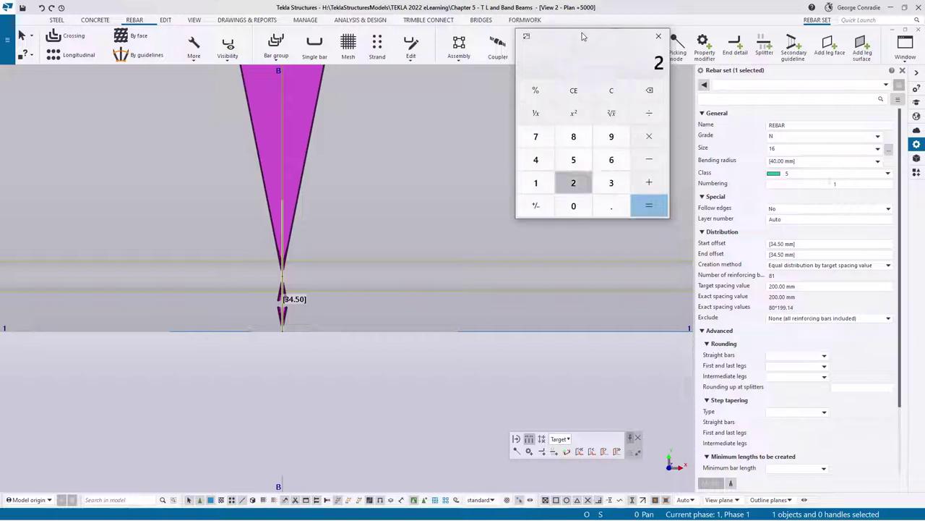
pyautogui.press('Return')
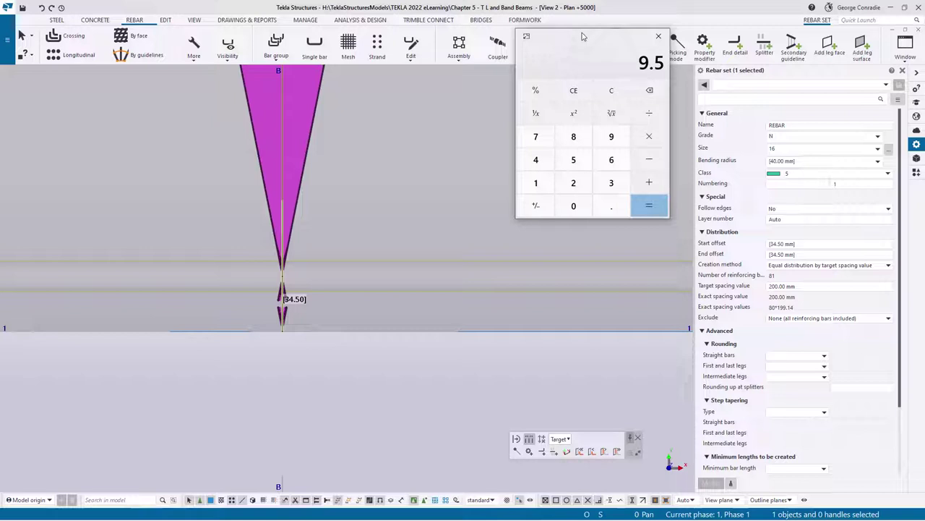
pyautogui.write('+25')
pyautogui.press('Return')
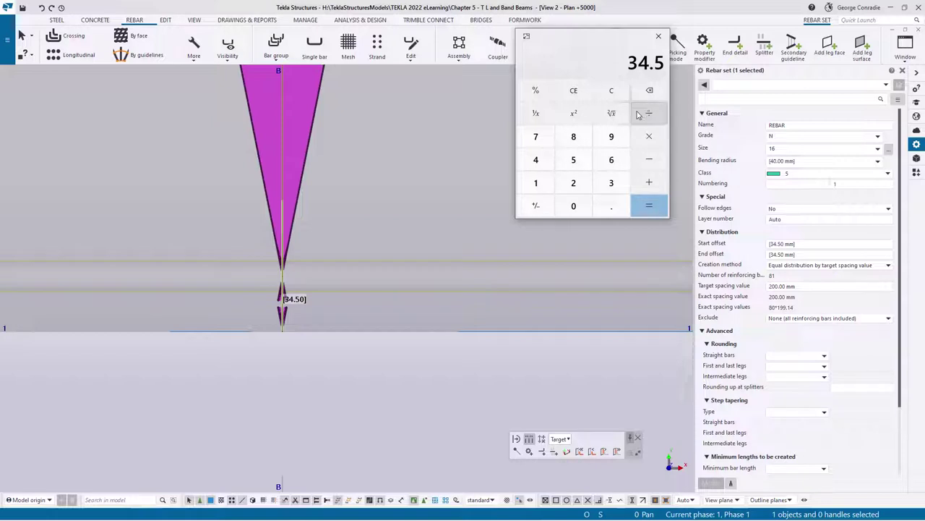
pyautogui.click(660, 37)
# Step: Reselect the rebar set in the grid B beam and set its start offset to 100 mm
pyautogui.rightClick(460, 331)
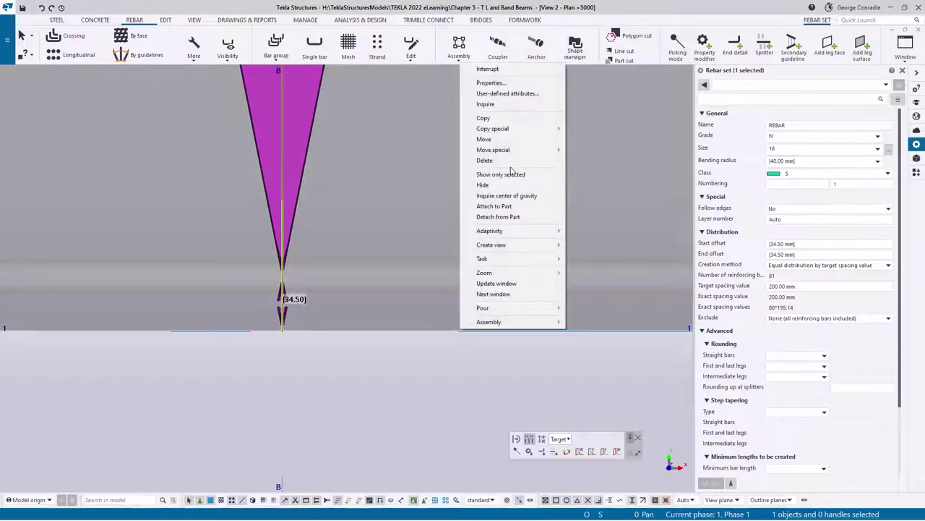
pyautogui.click(496, 69)
pyautogui.click(467, 397)
pyautogui.scroll(-6, 460, 400)
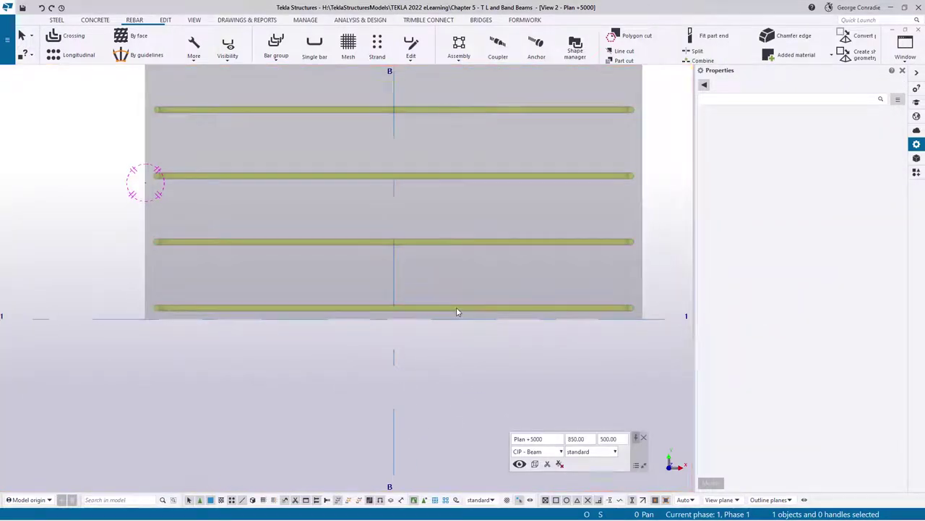
pyautogui.click(456, 307)
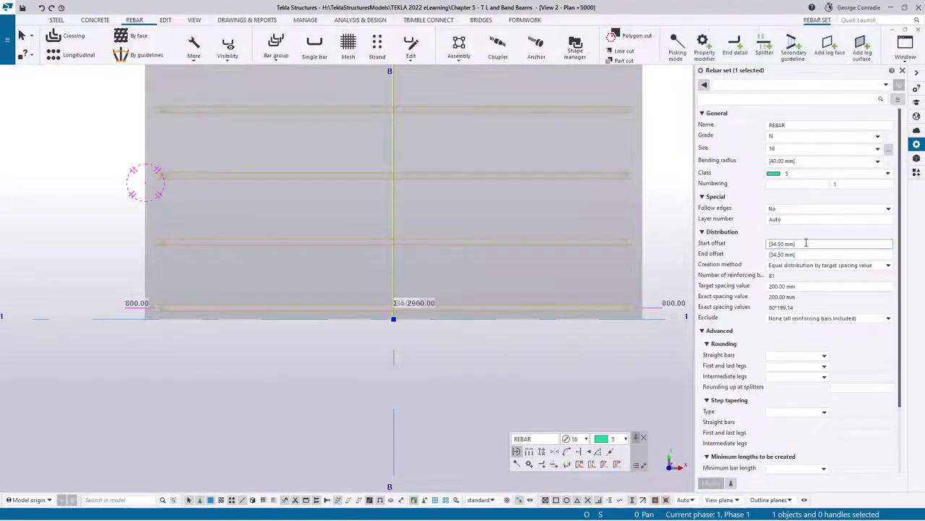
pyautogui.moveTo(806, 243); pyautogui.dragTo(671, 253)
pyautogui.write('100')
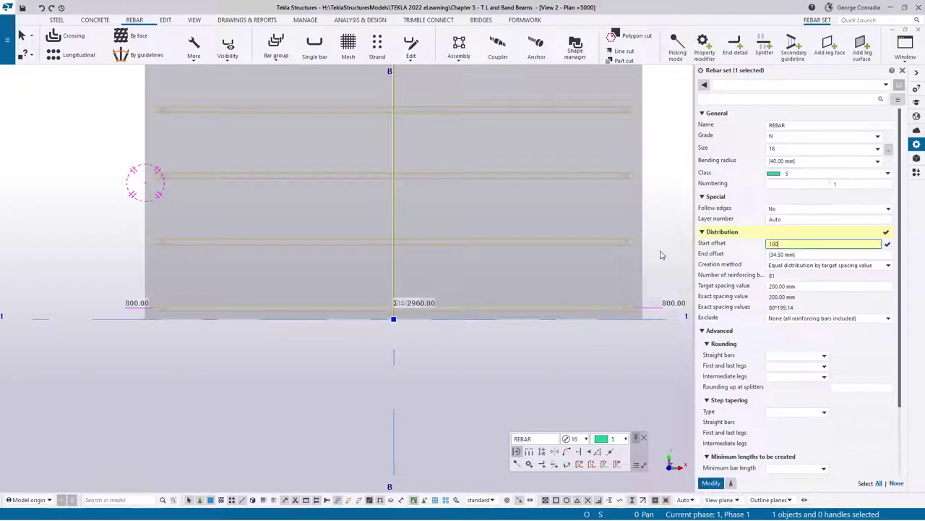
pyautogui.press('Return')
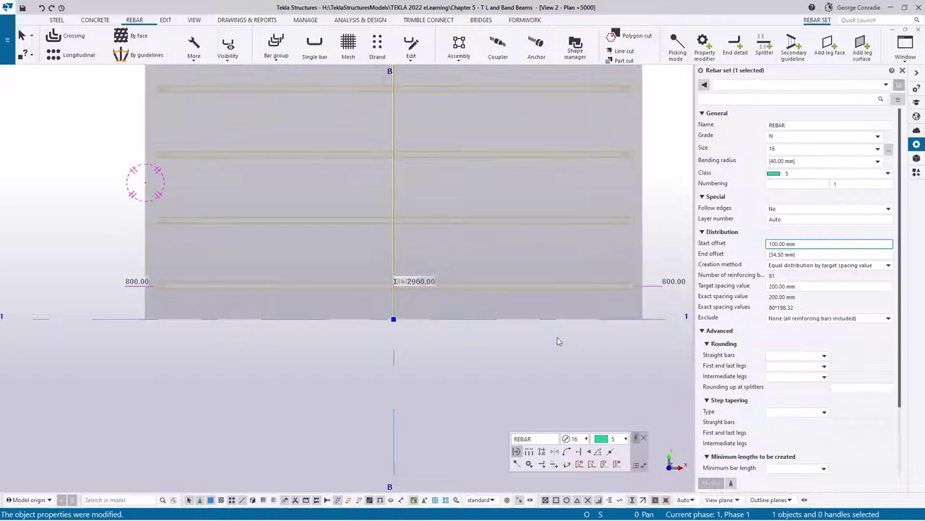
# Step: Switch the rebar set's creation method to By exact spacings with exact spacing values of 80*200
pyautogui.moveTo(558, 340); pyautogui.dragTo(487, 340, button='middle')
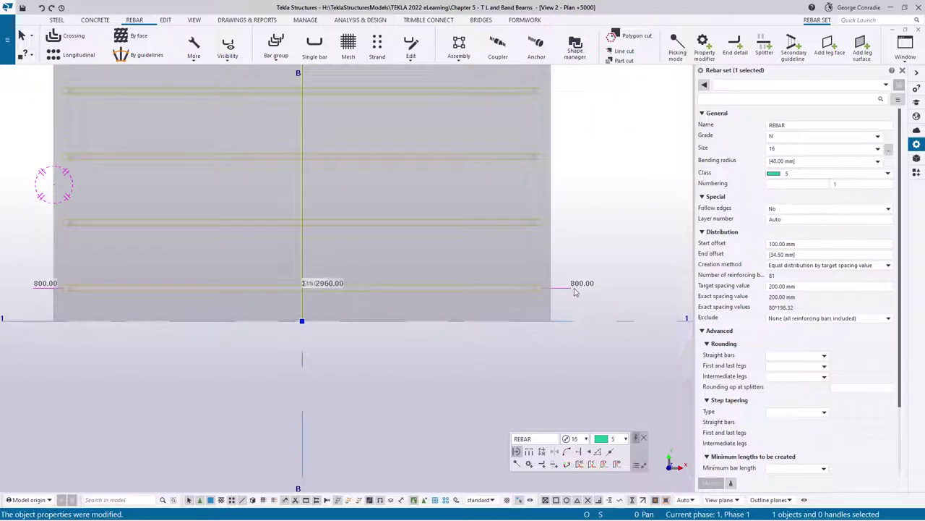
pyautogui.click(485, 289)
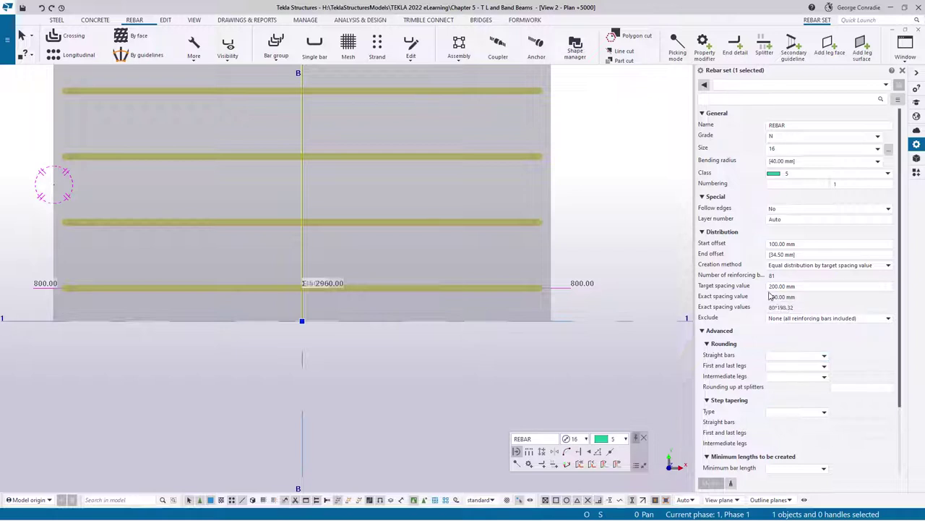
pyautogui.click(806, 266)
pyautogui.click(792, 330)
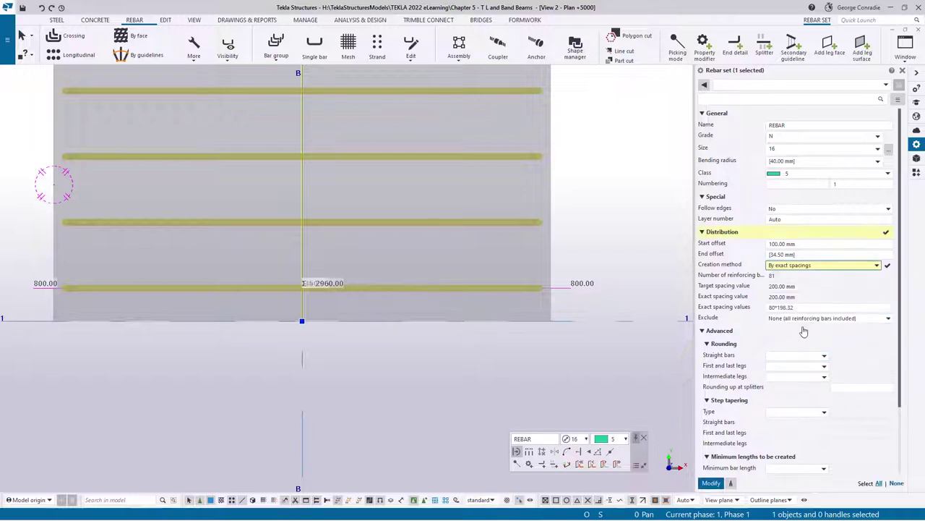
pyautogui.click(801, 308)
pyautogui.moveTo(801, 307); pyautogui.dragTo(740, 318)
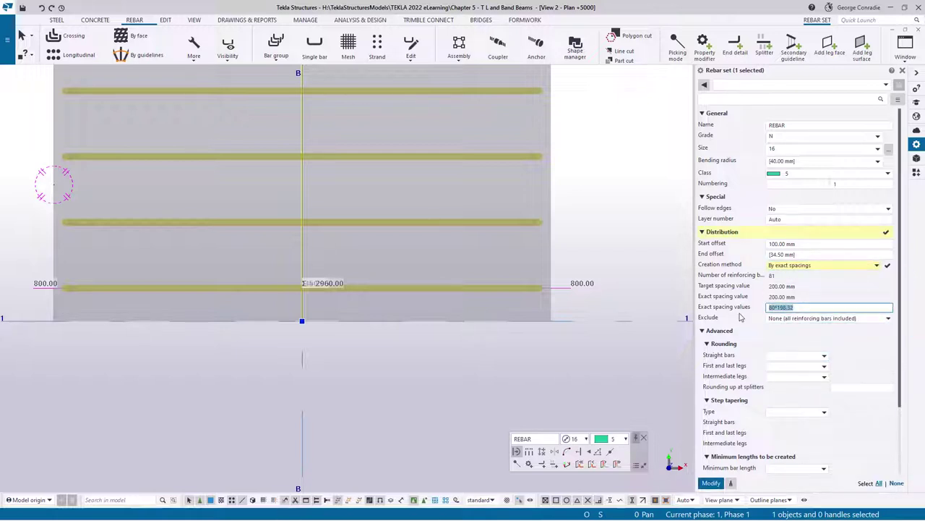
pyautogui.write('80*200')
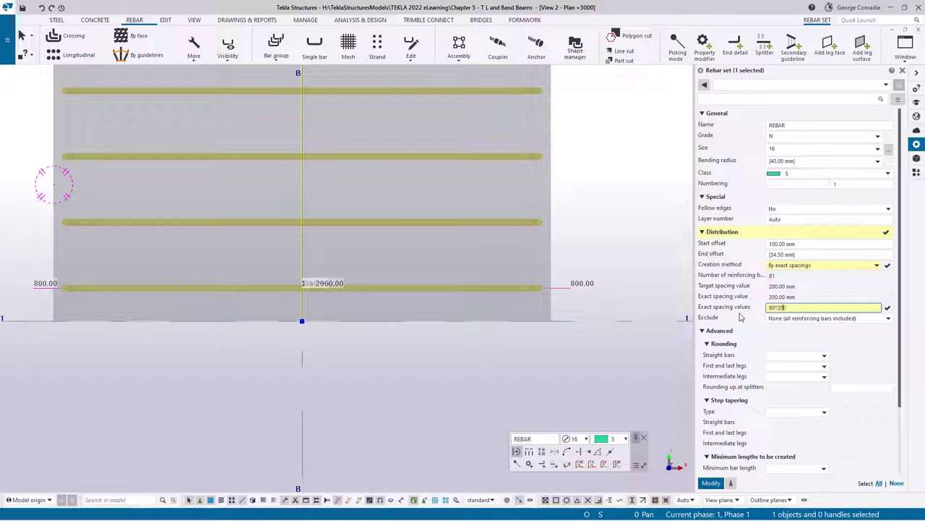
pyautogui.press('Return')
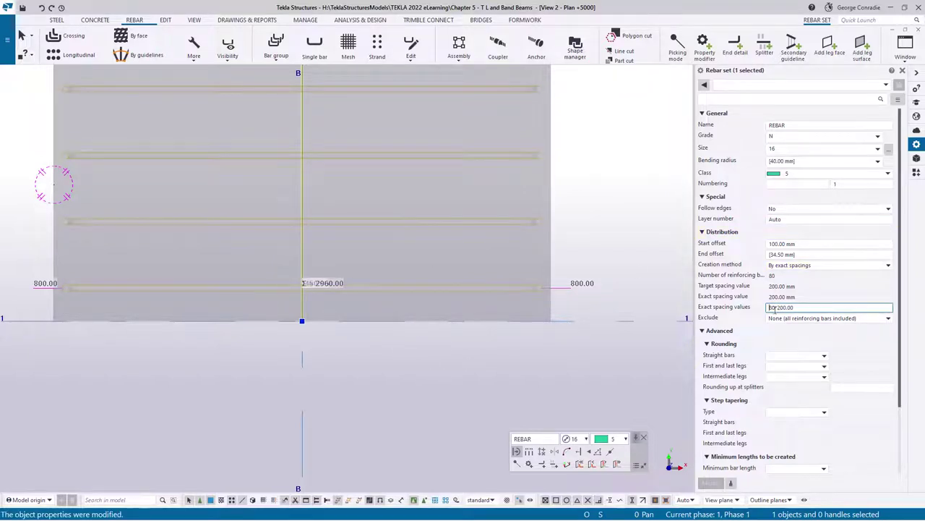
# Step: Show the rebar set's spacing dimensions and check the start offset, spacings and end offset from grid 1 to grid 6
pyautogui.click(773, 275)
pyautogui.click(302, 259)
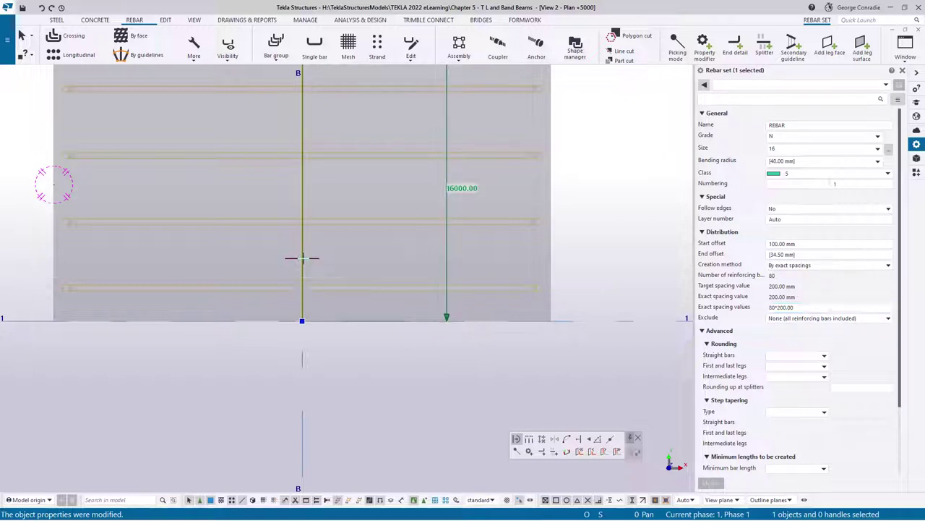
pyautogui.click(530, 440)
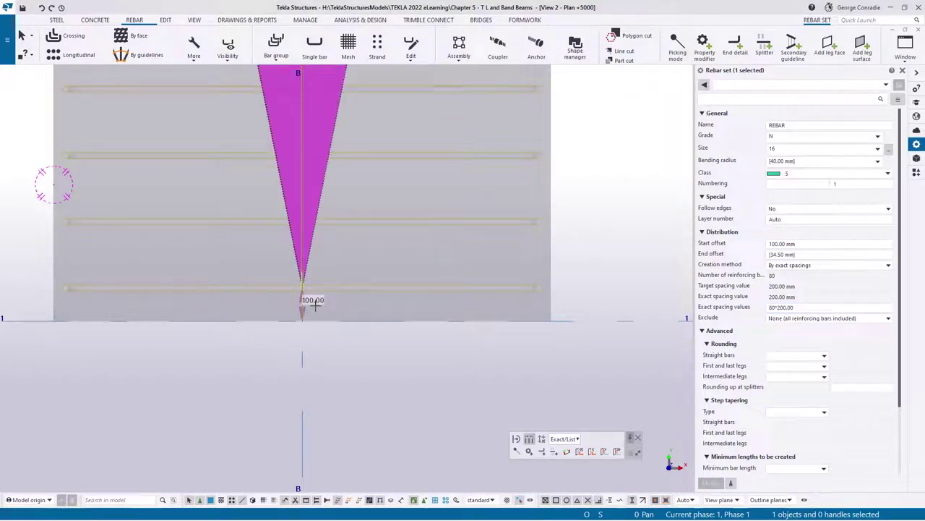
pyautogui.scroll(-6, 397, 358)
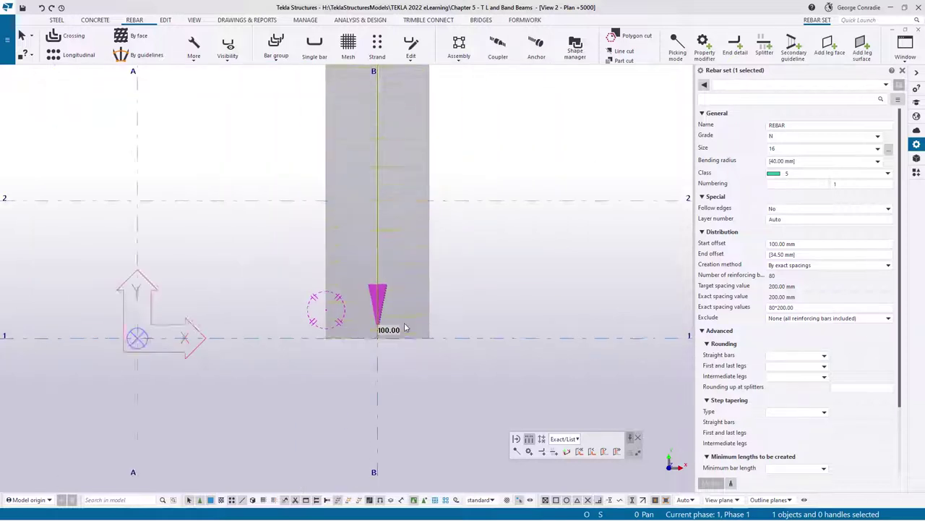
pyautogui.moveTo(415, 213); pyautogui.dragTo(418, 432, button='middle')
pyautogui.moveTo(440, 303); pyautogui.dragTo(420, 434, button='middle')
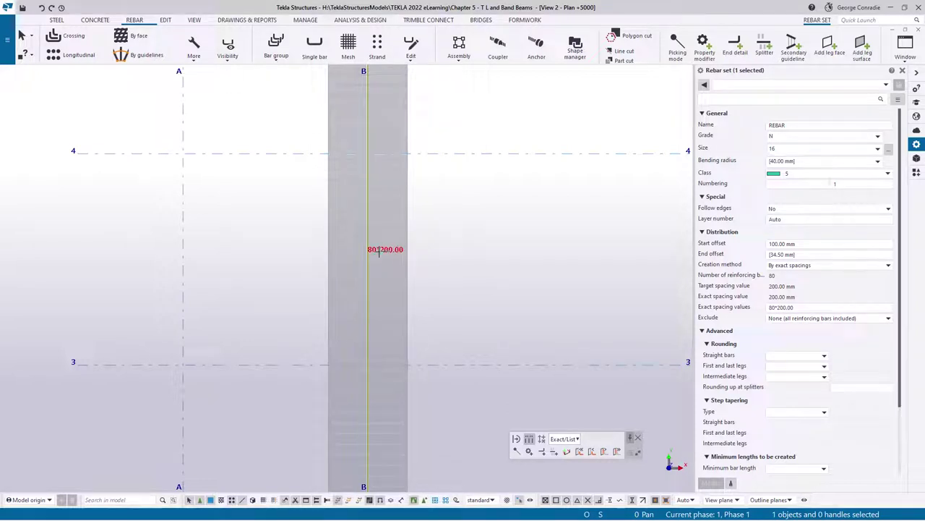
pyautogui.scroll(-2, 425, 297)
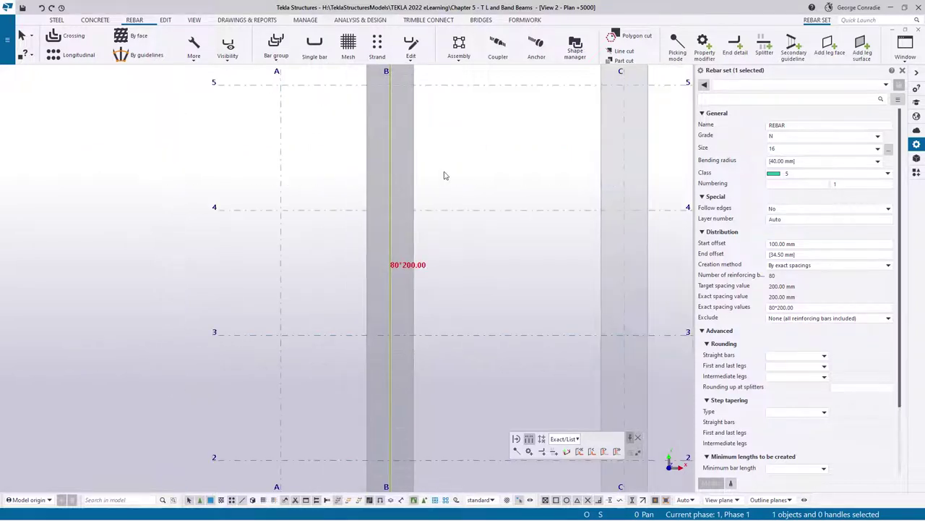
pyautogui.scroll(-3, 451, 298)
pyautogui.scroll(5, 402, 192)
pyautogui.scroll(3, 383, 196)
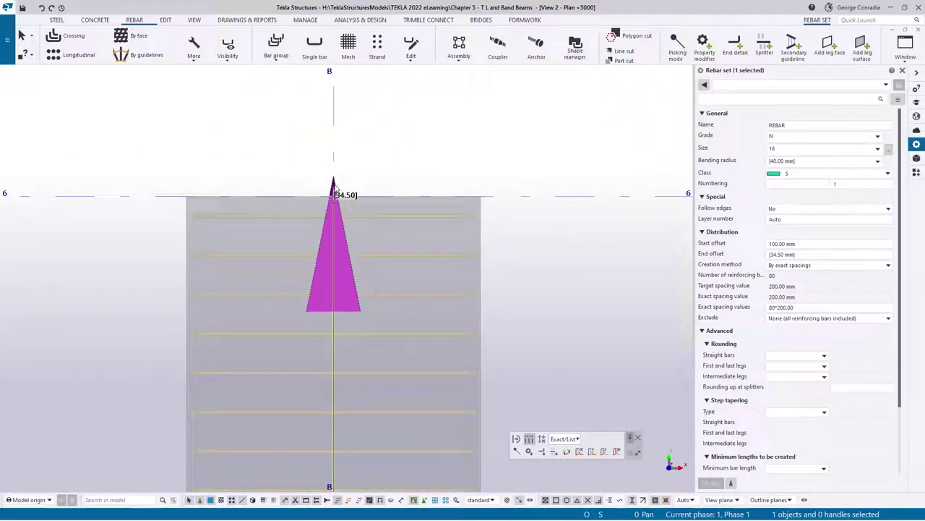
# Step: Correct the rebar set's exact spacing values to 79*200
pyautogui.click(772, 308)
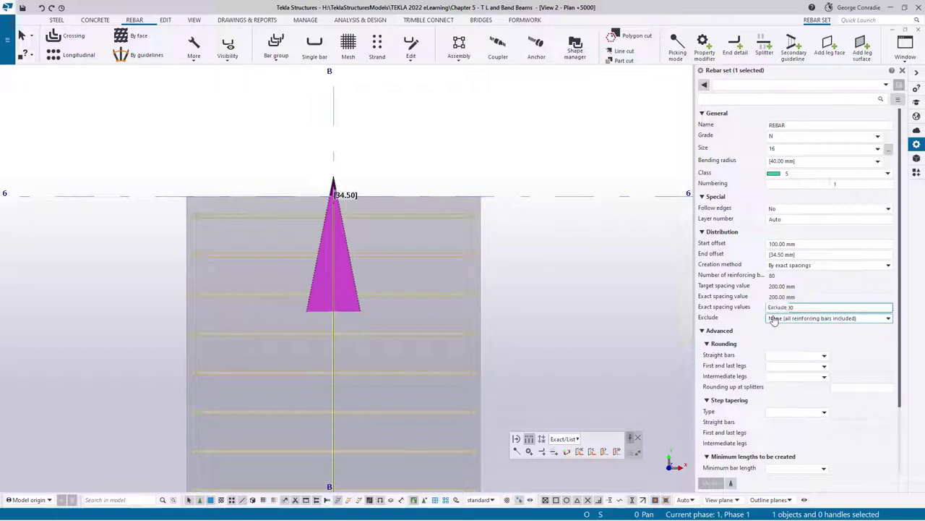
pyautogui.press('BackSpace')
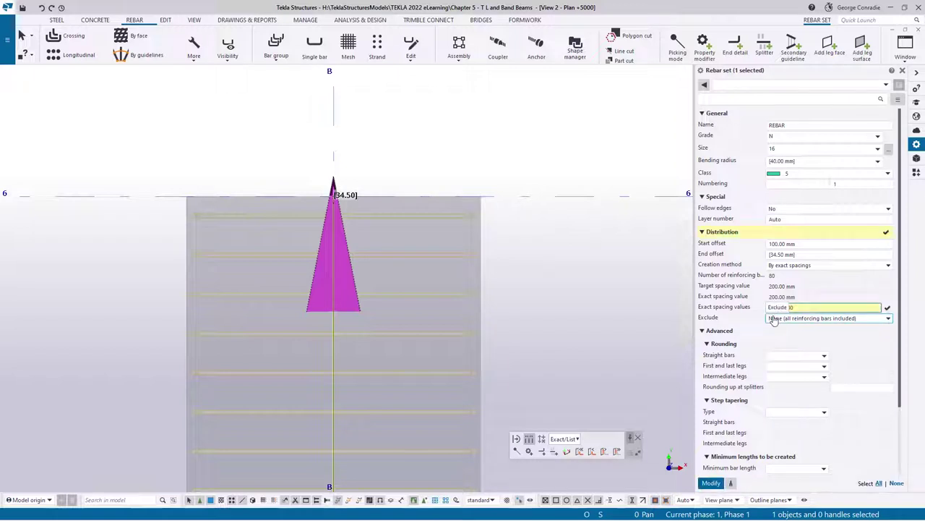
pyautogui.press('Return')
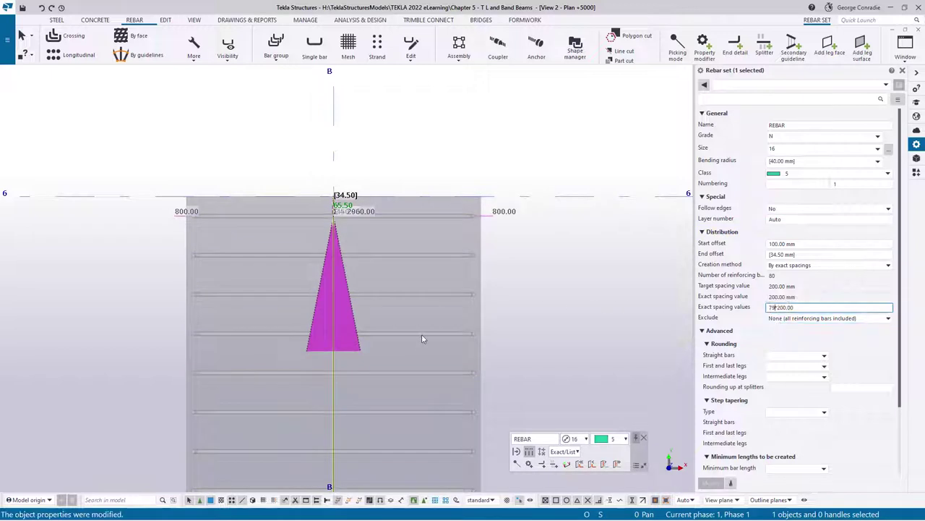
# Step: Check the start offset at grid 1 and the spacing dimension along the grid B beam
pyautogui.scroll(-3, 420, 340)
pyautogui.moveTo(434, 355); pyautogui.dragTo(449, 99, button='middle')
pyautogui.moveTo(393, 338); pyautogui.dragTo(422, 87, button='middle')
pyautogui.moveTo(409, 289); pyautogui.dragTo(400, 227, button='middle')
pyautogui.scroll(-1, 473, 387)
pyautogui.moveTo(490, 299)
pyautogui.mouseDown(button='middle')
pyautogui.moveTo(476, 102)
pyautogui.moveTo(465, 172)
pyautogui.moveTo(454, 110)
pyautogui.mouseUp(button='middle')
pyautogui.moveTo(460, 332); pyautogui.dragTo(467, 133, button='middle')
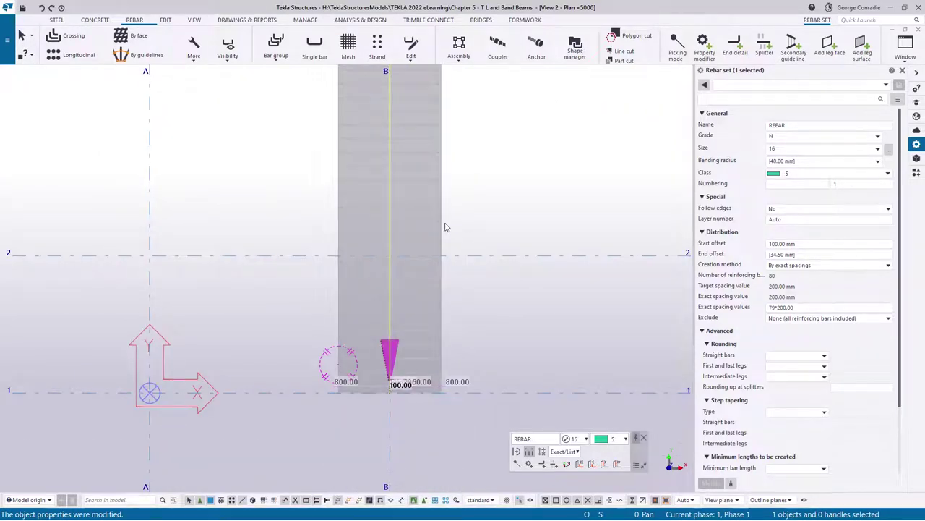
pyautogui.moveTo(494, 76); pyautogui.dragTo(516, 297, button='middle')
pyautogui.moveTo(531, 99); pyautogui.dragTo(516, 289, button='middle')
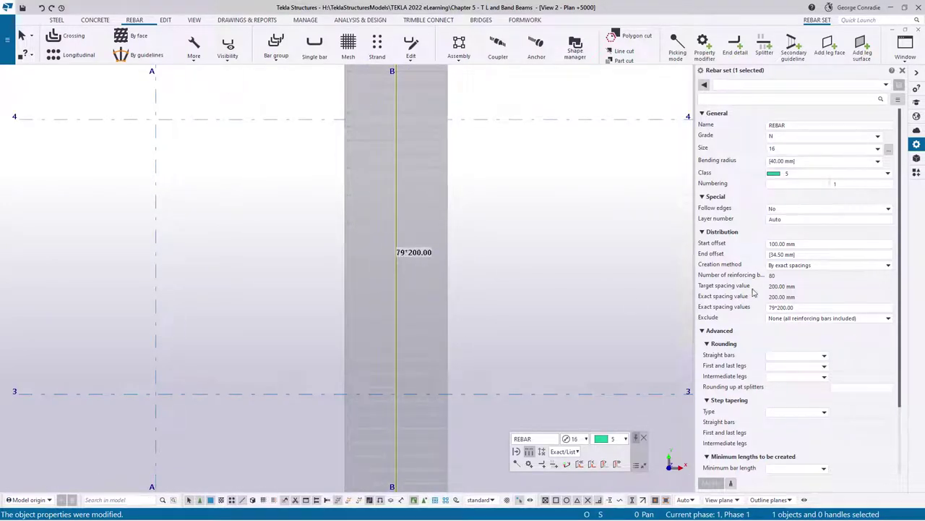
# Step: Check the creation method and examine the end offset and remaining gap beside the last bar at grid 6
pyautogui.click(795, 265)
pyautogui.click(773, 277)
pyautogui.moveTo(483, 221); pyautogui.dragTo(490, 421, button='middle')
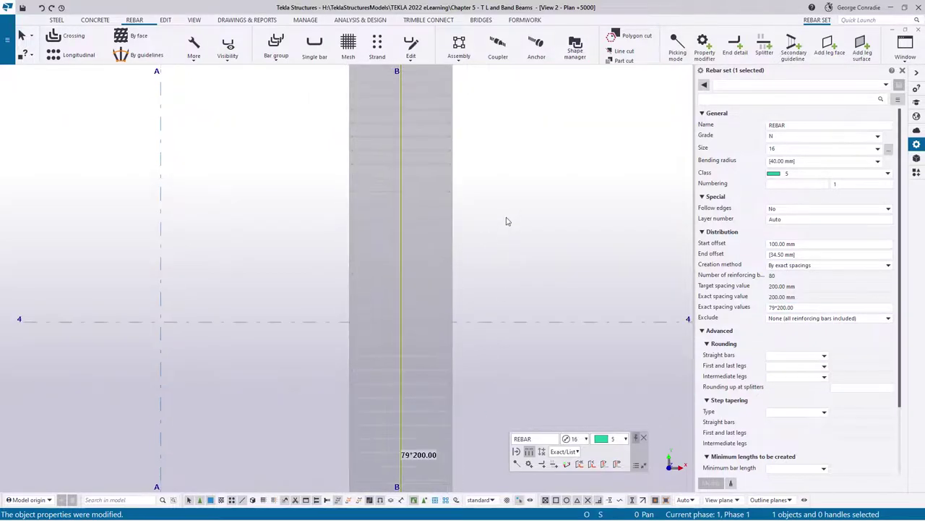
pyautogui.moveTo(507, 220); pyautogui.dragTo(508, 360, button='middle')
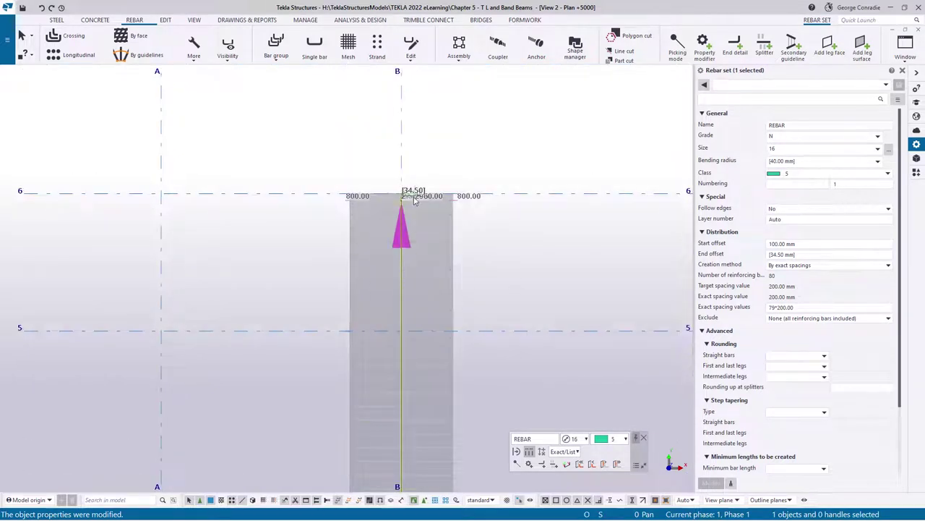
pyautogui.scroll(2, 414, 200)
pyautogui.scroll(3, 413, 201)
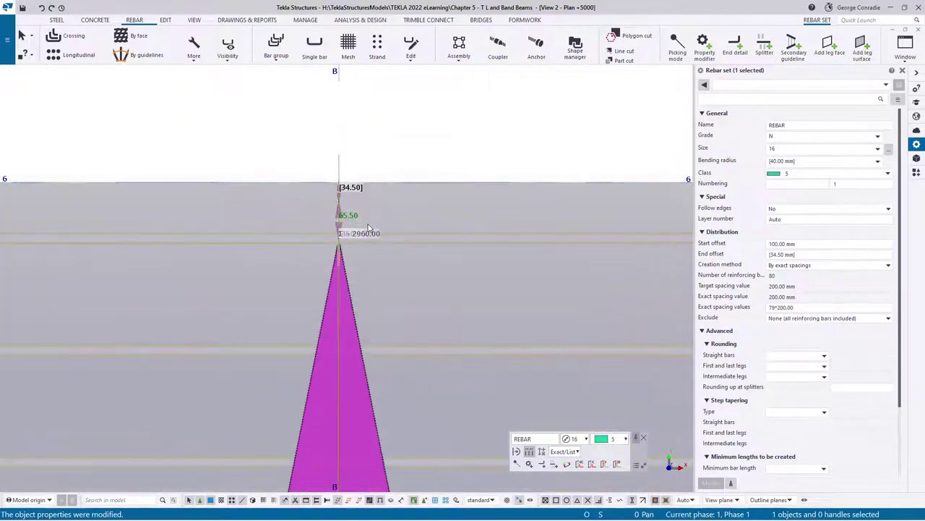
pyautogui.moveTo(379, 227); pyautogui.dragTo(457, 232, button='middle')
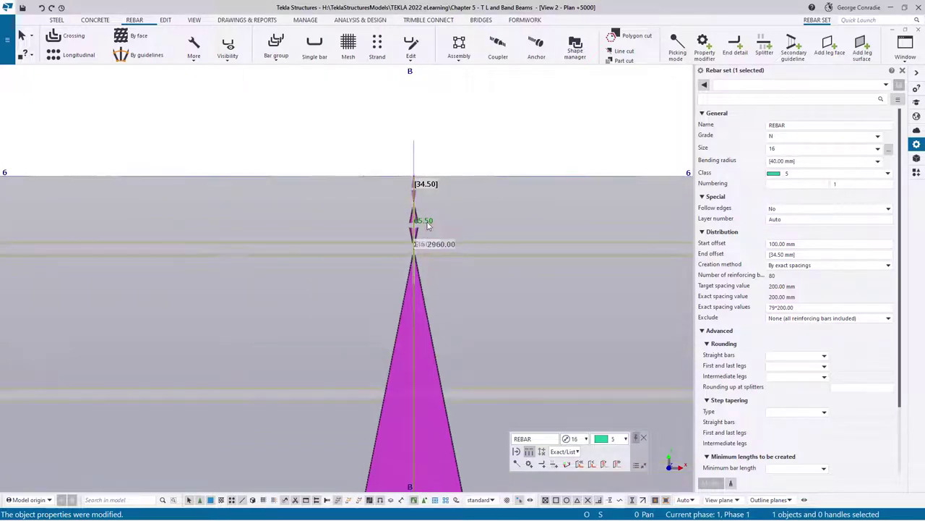
pyautogui.scroll(1, 426, 219)
pyautogui.scroll(1, 466, 215)
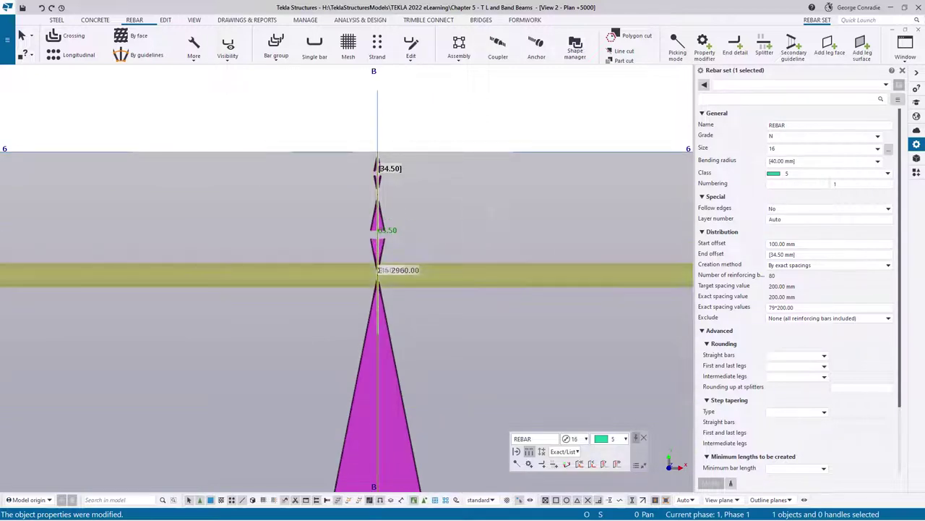
# Step: Switch to Calculator and add 65.5 and 34.5 to check the remaining distance at grid 6
pyautogui.press('XF86Calculator')
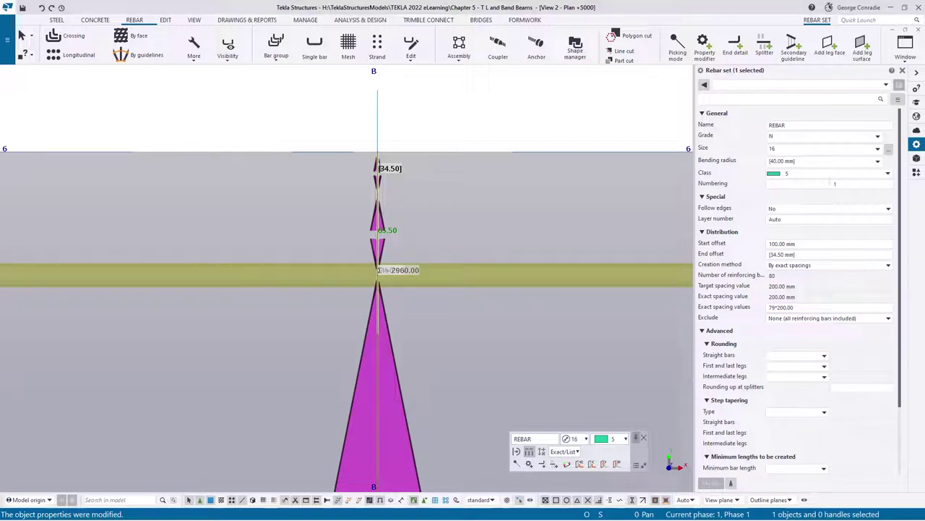
pyautogui.click(612, 113)
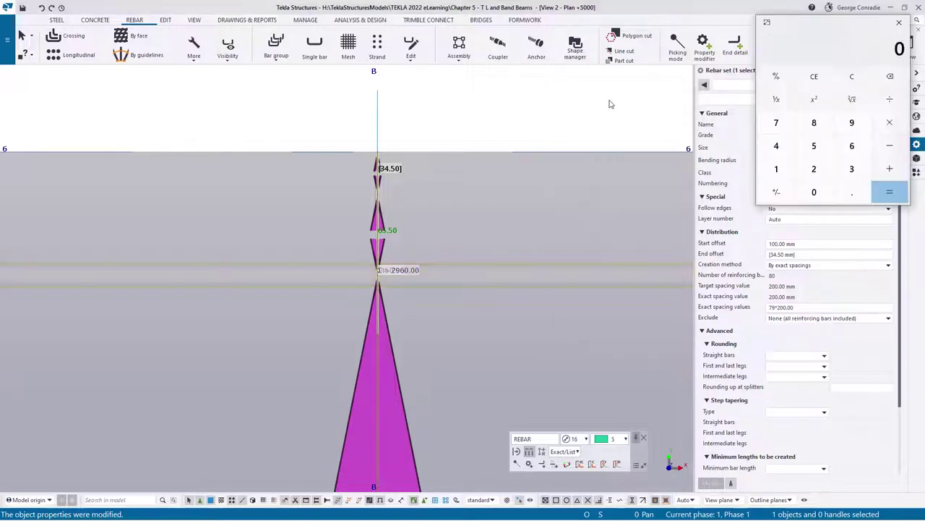
pyautogui.moveTo(802, 18); pyautogui.dragTo(612, 50)
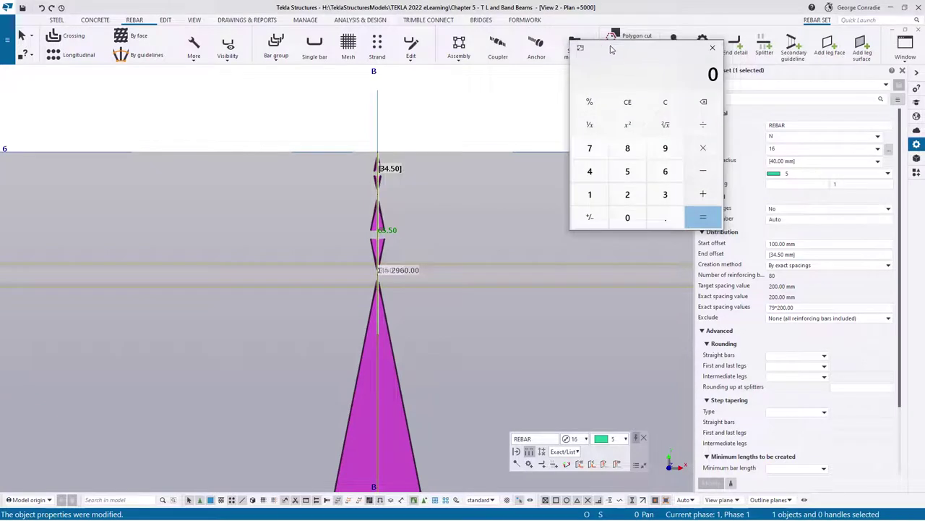
pyautogui.write('65.5')
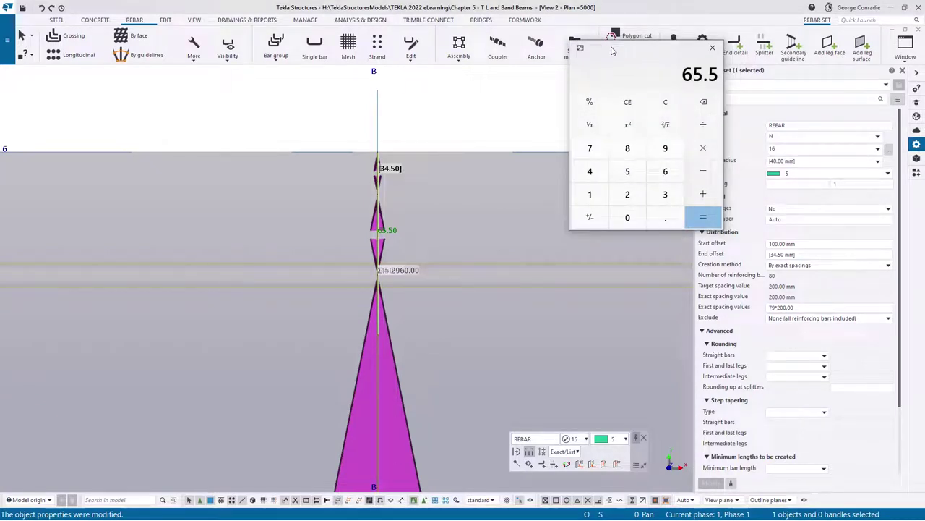
pyautogui.write('+34.5')
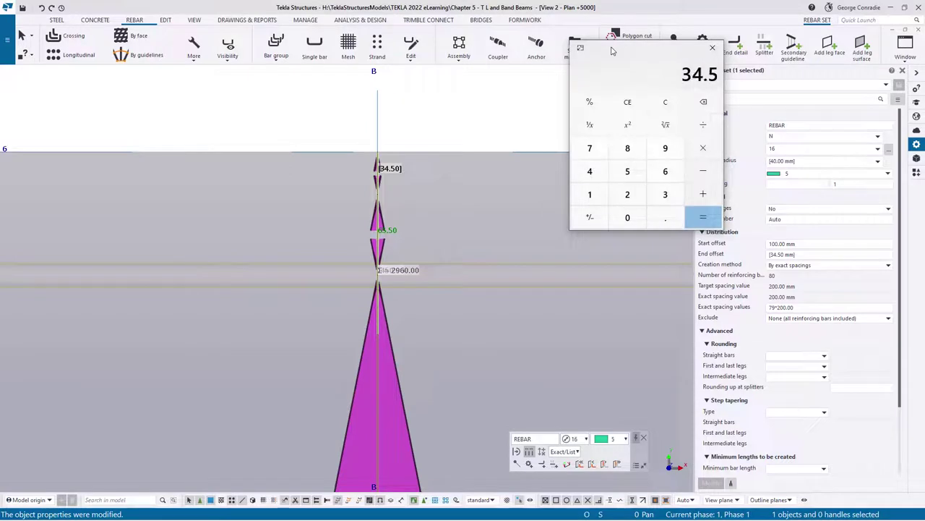
pyautogui.press('Return')
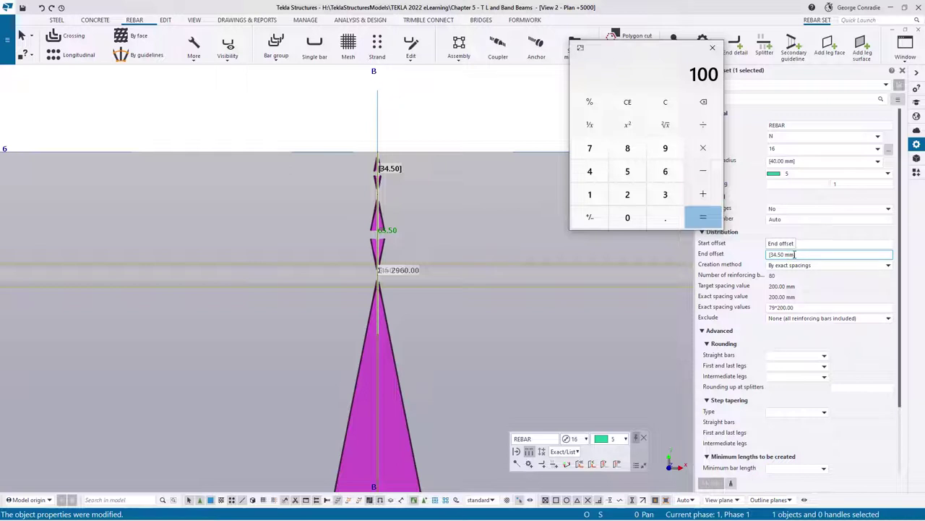
# Step: Compare the rebar set's start and end offsets with the calculated sum, and minimize Calculator
pyautogui.click(811, 244)
pyautogui.click(811, 254)
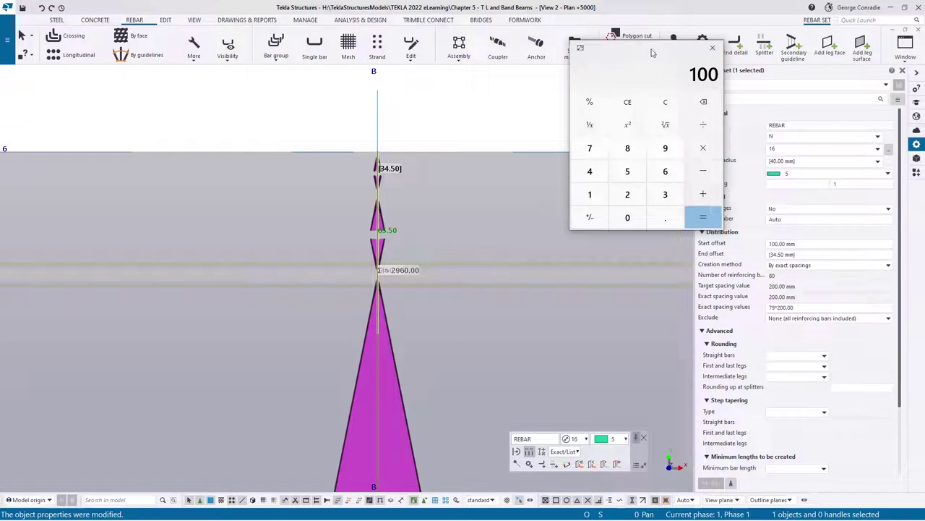
pyautogui.click(580, 47)
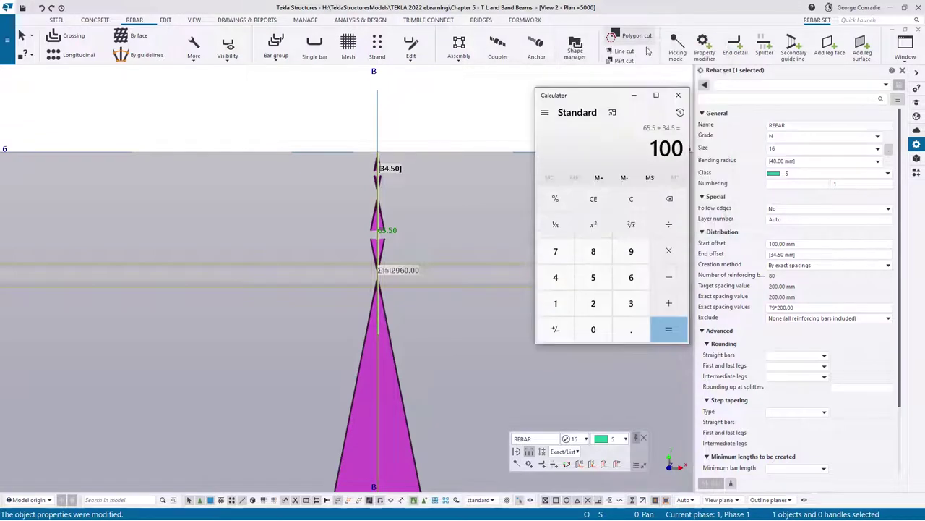
pyautogui.click(634, 95)
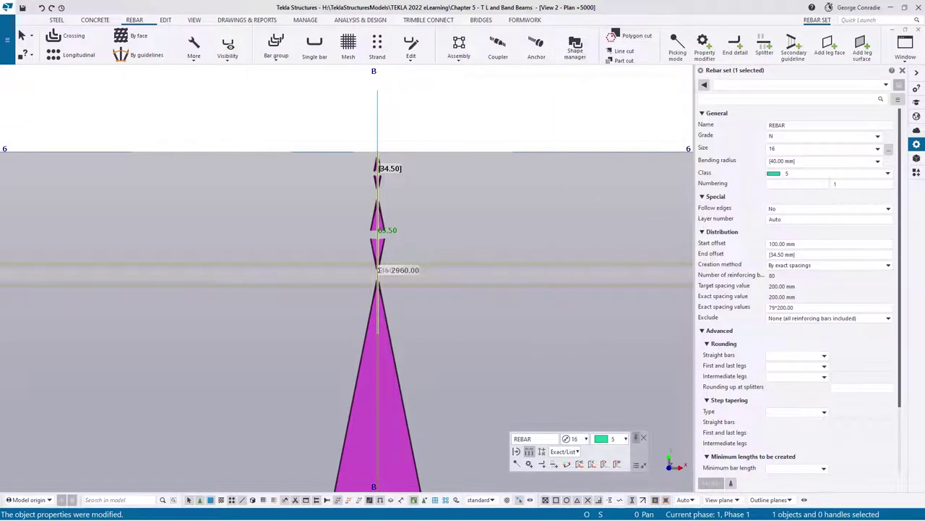
# Step: Deselect the rebar set and examine the bar distribution along the grid B beam from grid 6 to grid 1
pyautogui.click(558, 126)
pyautogui.scroll(-8, 489, 253)
pyautogui.scroll(-2, 488, 274)
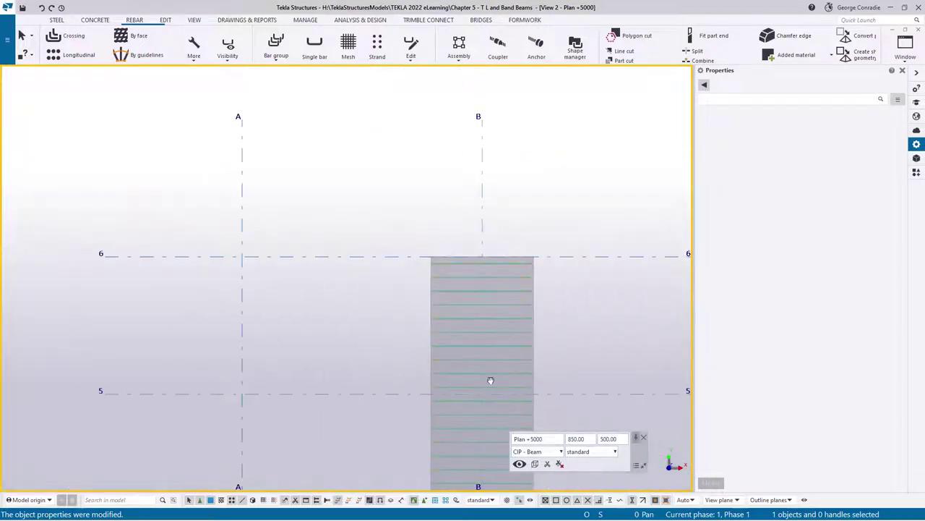
pyautogui.moveTo(490, 381); pyautogui.dragTo(431, 243, button='middle')
pyautogui.scroll(-3, 456, 304)
pyautogui.moveTo(459, 388); pyautogui.dragTo(388, 255, button='middle')
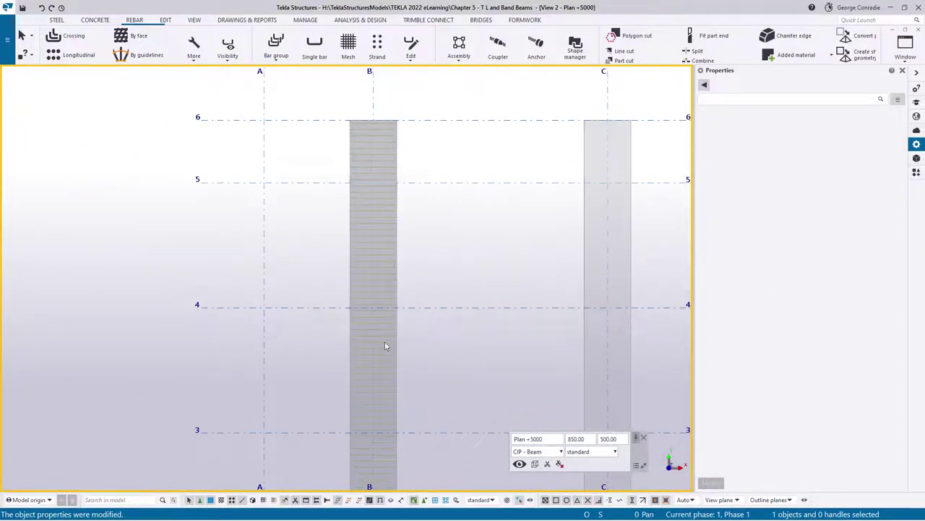
pyautogui.moveTo(382, 402); pyautogui.dragTo(393, 326, button='middle')
pyautogui.scroll(-2, 387, 351)
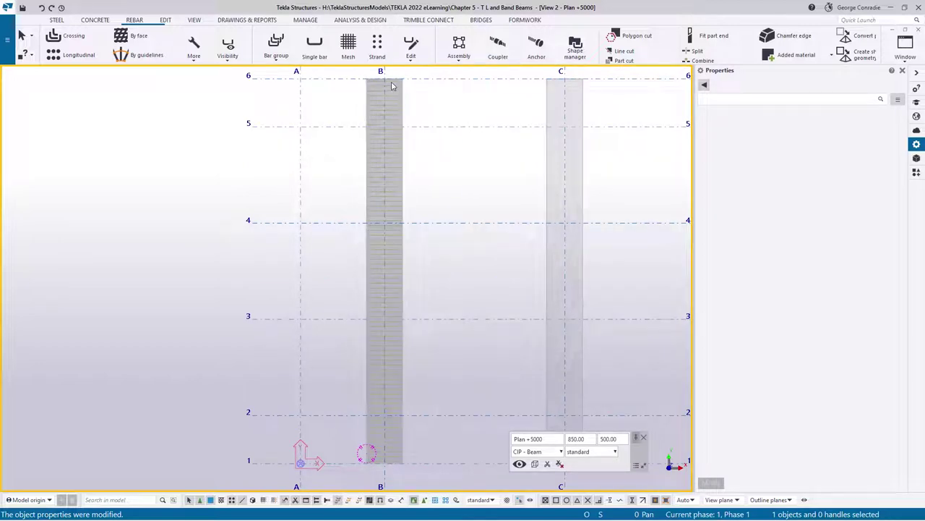
pyautogui.scroll(5, 409, 387)
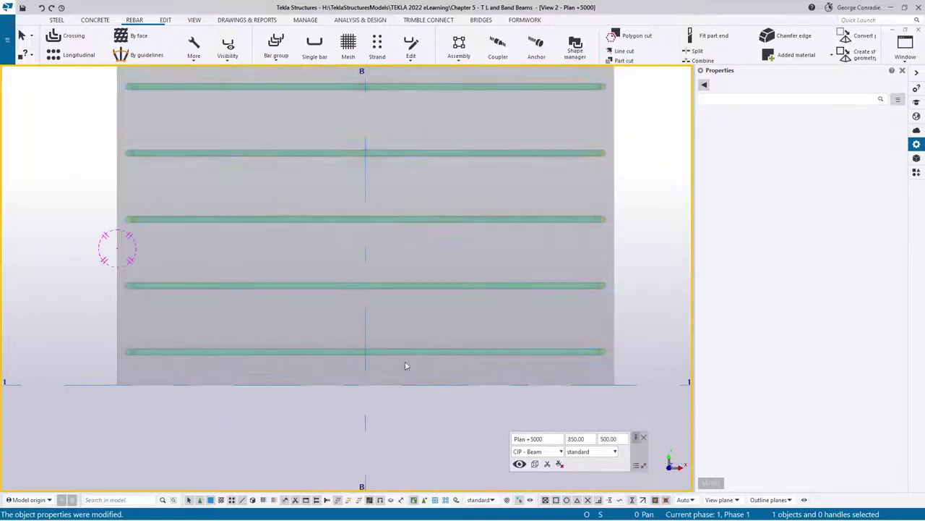
# Step: Add Standard 180-degrees hook end details to the stirrup rebar set along both upper edges of the grid B beam
pyautogui.moveTo(406, 354); pyautogui.dragTo(430, 351, button='middle')
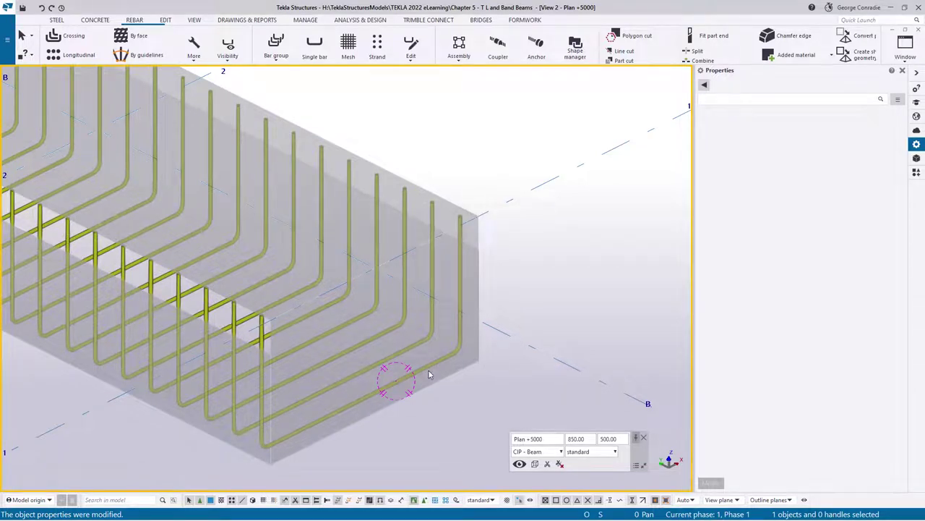
pyautogui.click(431, 363)
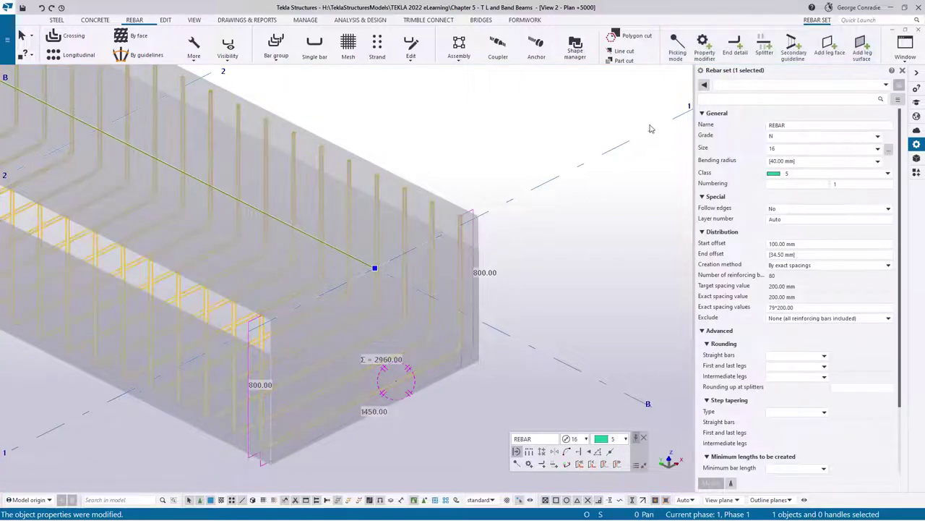
pyautogui.click(735, 46)
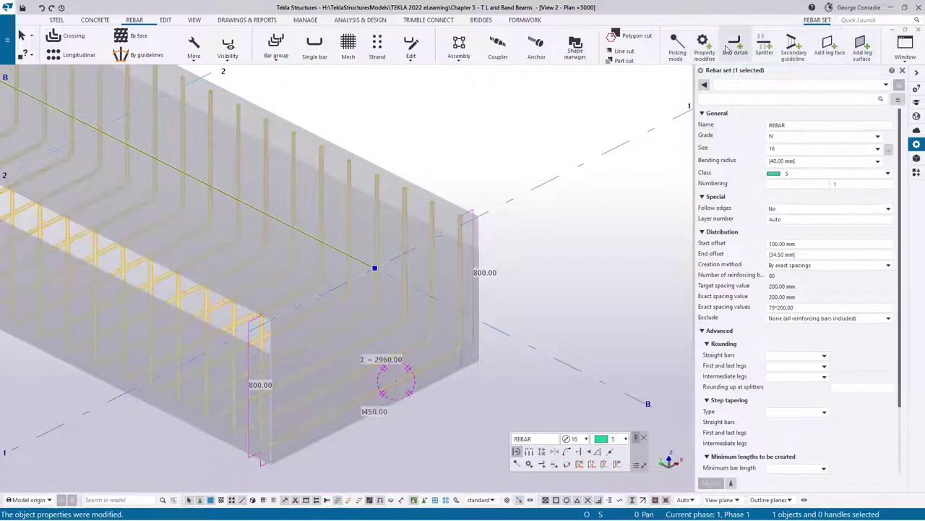
pyautogui.click(728, 86)
pyautogui.click(731, 93)
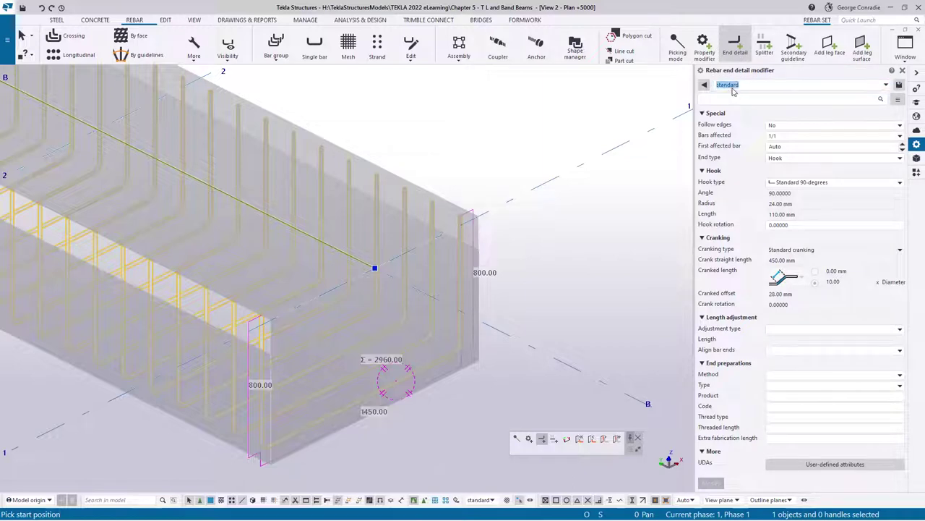
pyautogui.click(795, 182)
pyautogui.click(797, 230)
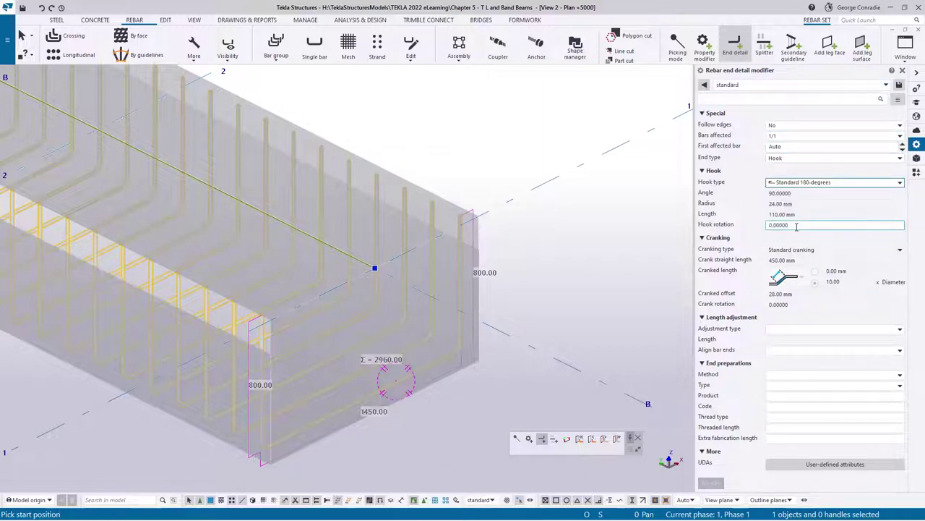
pyautogui.click(240, 304)
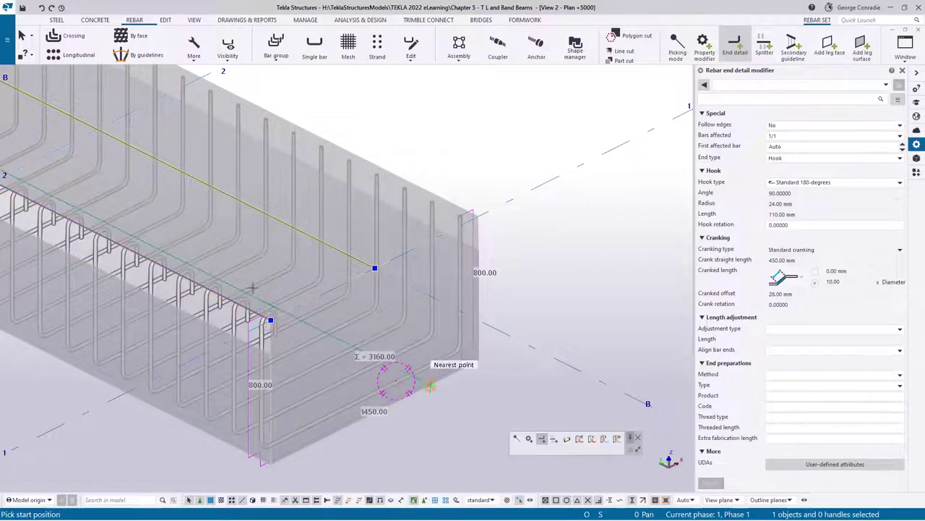
pyautogui.click(478, 215)
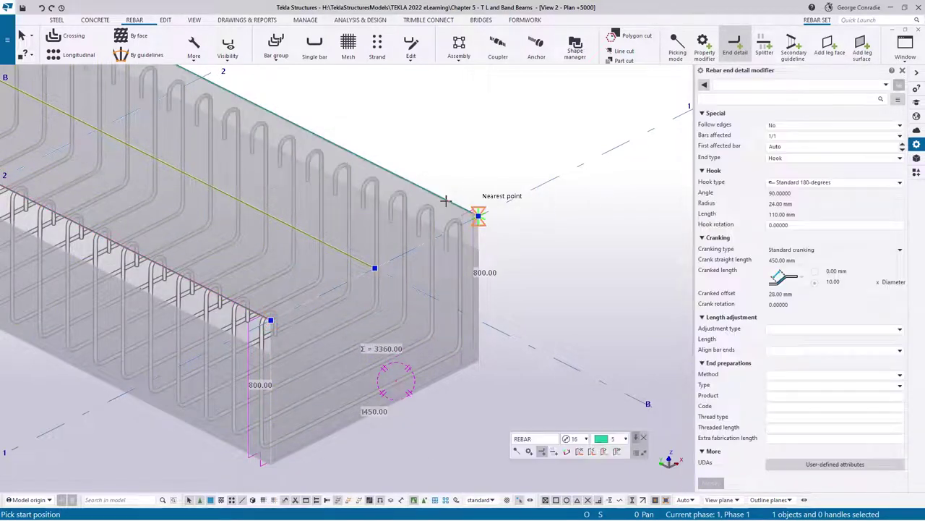
pyautogui.rightClick(607, 242)
pyautogui.click(636, 249)
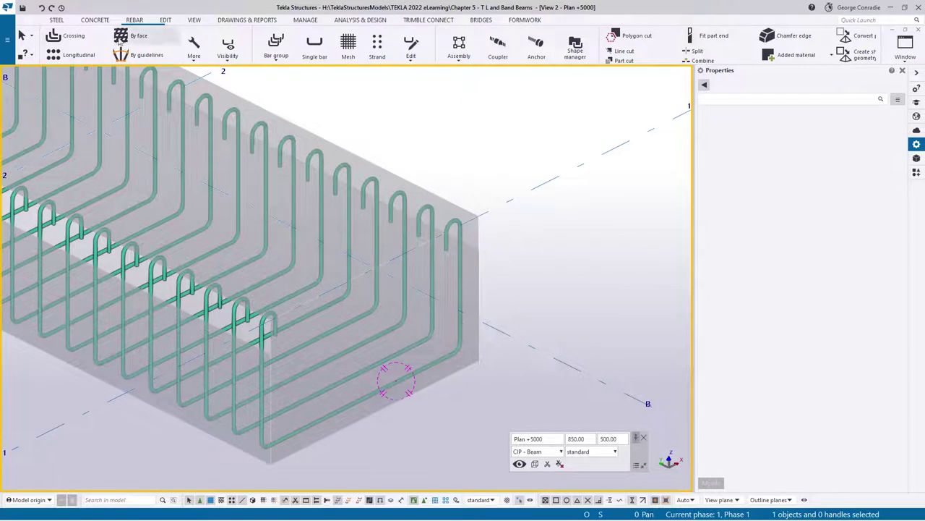
# Step: Start a longitudinal rebar set with grade N, size 28 main bars and class 4
pyautogui.click(75, 57)
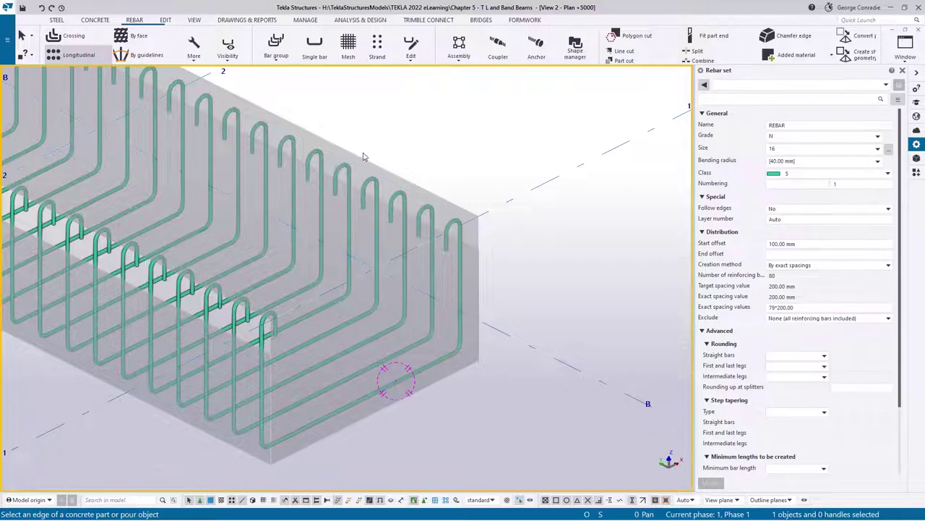
pyautogui.click(889, 148)
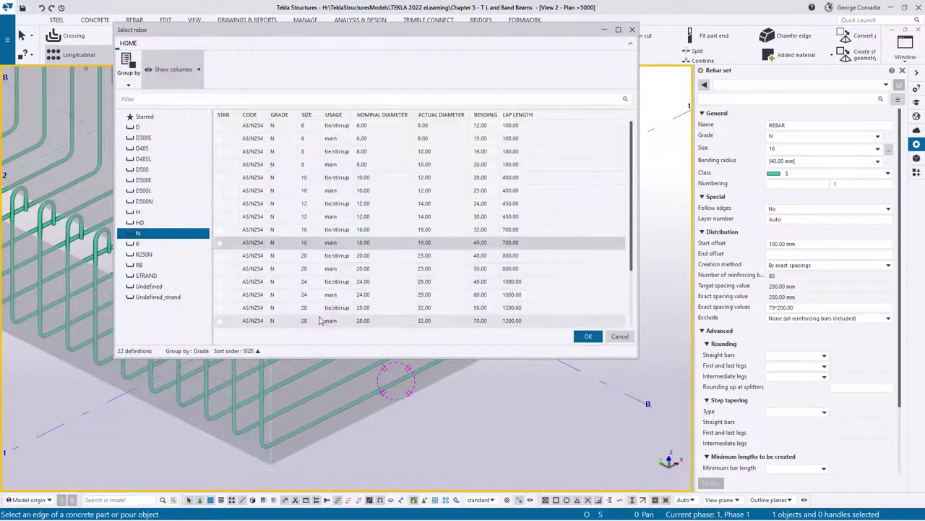
pyautogui.click(327, 321)
pyautogui.click(588, 336)
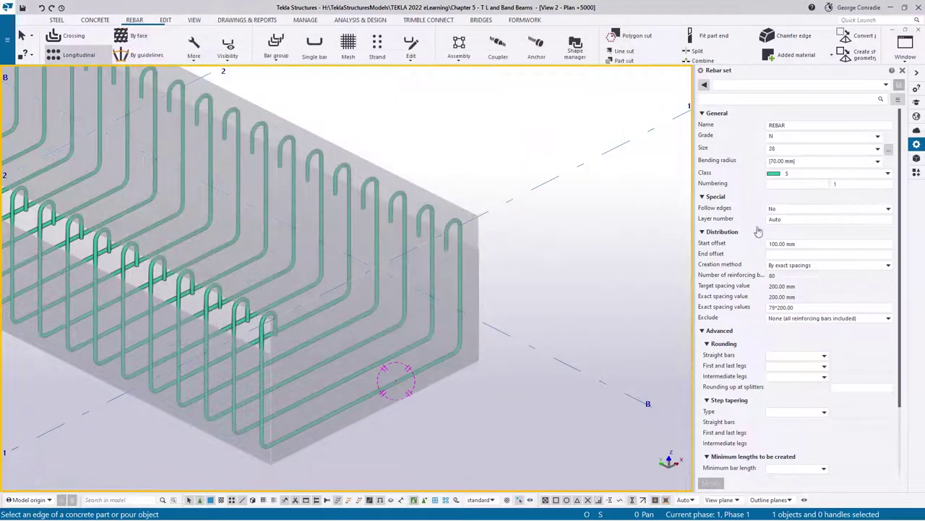
pyautogui.click(777, 174)
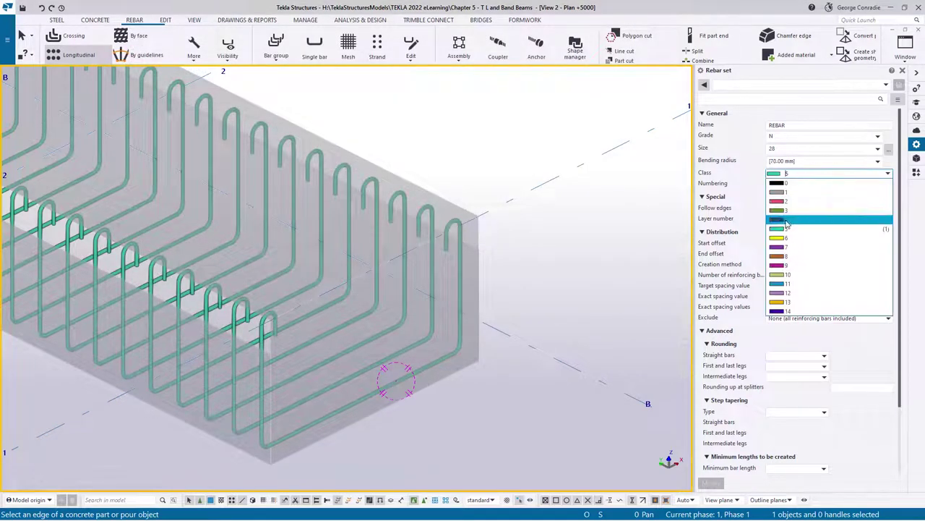
pyautogui.click(786, 219)
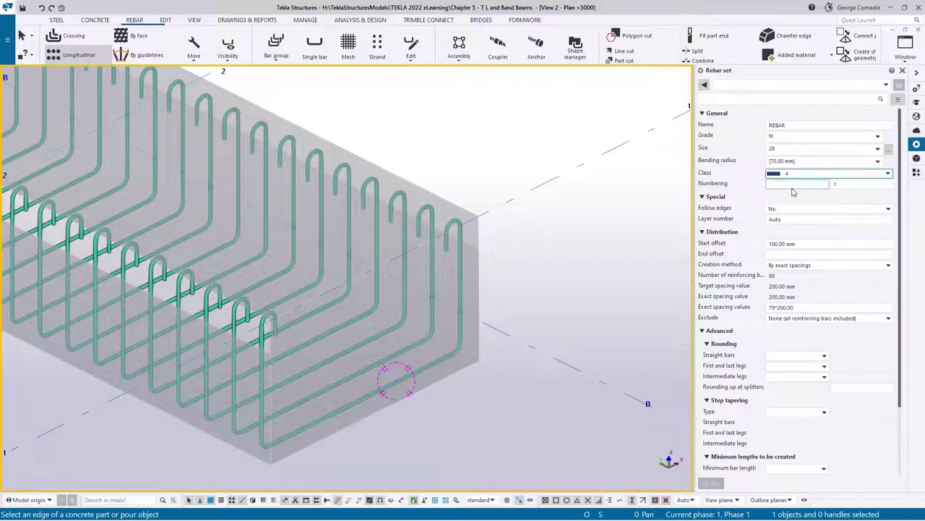
# Step: Clear the start offset and set the longitudinal bars to equal distribution by number of reinforcing bars, with 6 bars
pyautogui.click(809, 244)
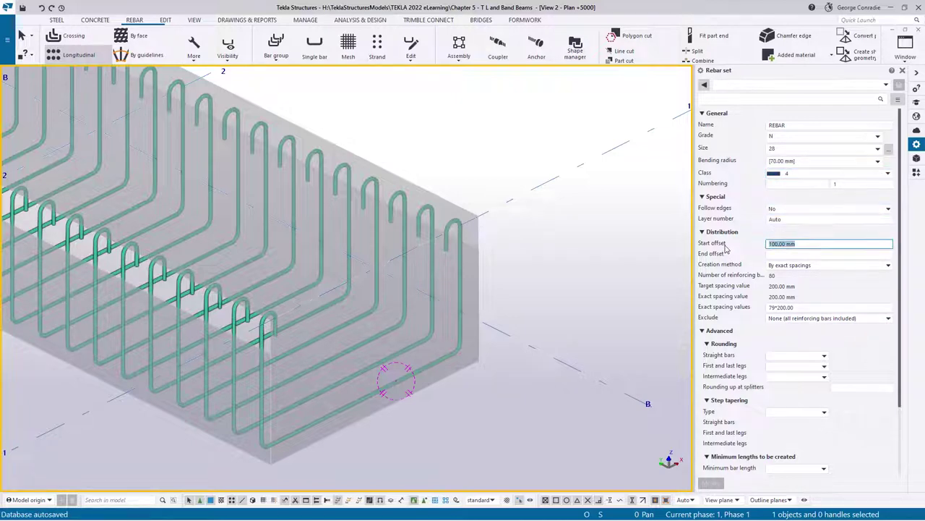
pyautogui.press('BackSpace')
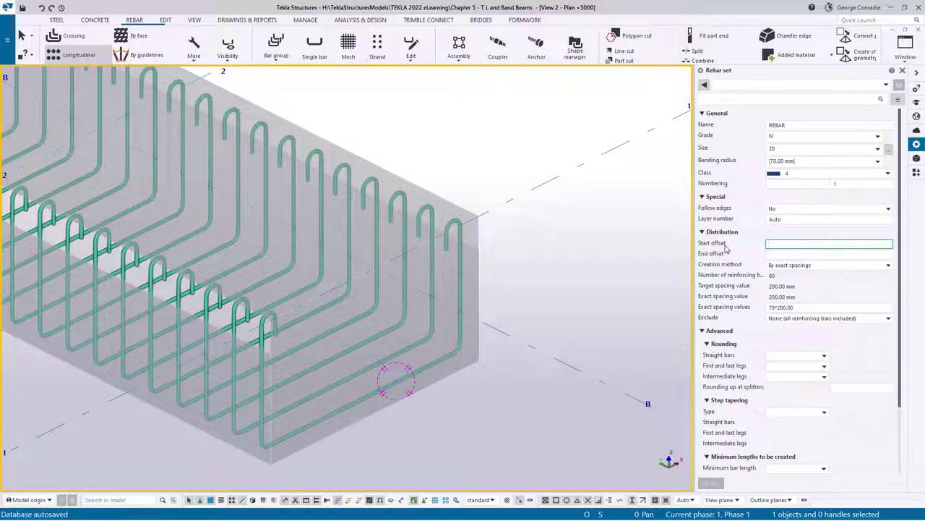
pyautogui.click(793, 266)
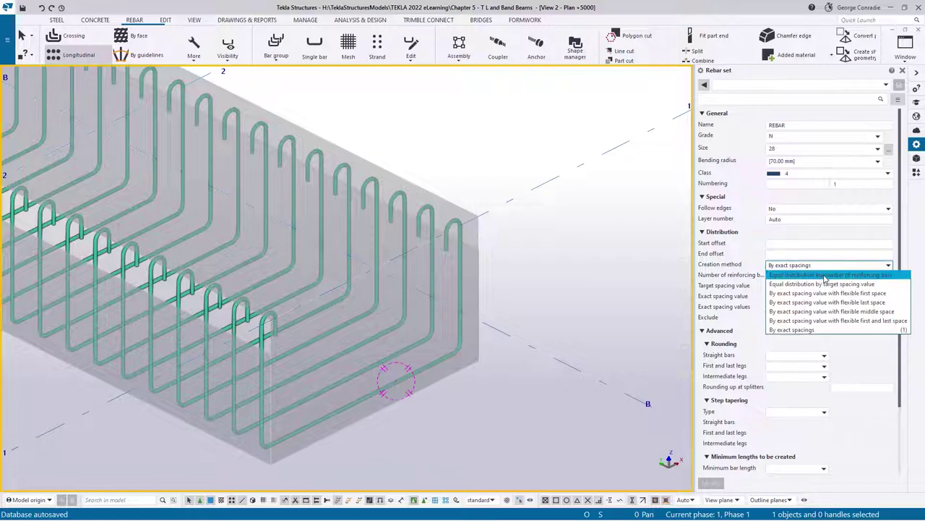
pyautogui.click(793, 275)
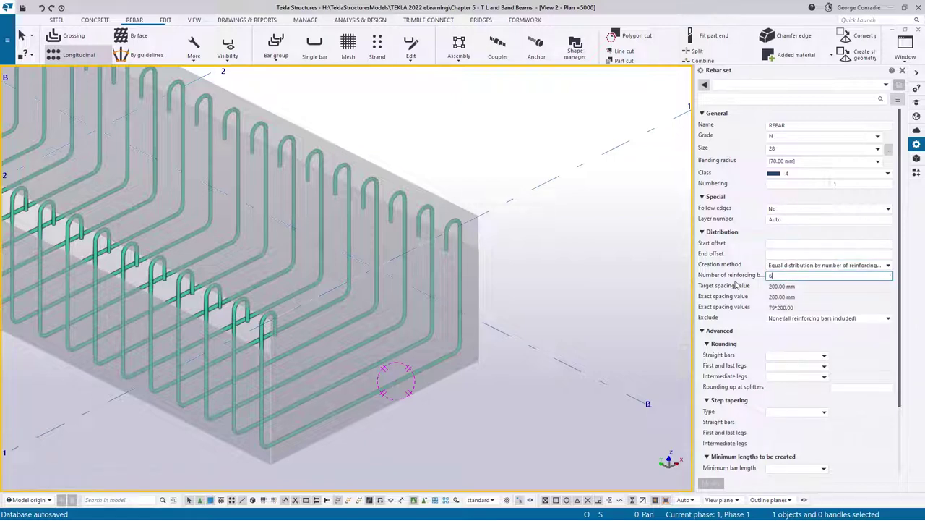
# Step: Create the longitudinal rebar set along the bottom face of the grid B beam and inspect the bars at grid 1
pyautogui.click(215, 434)
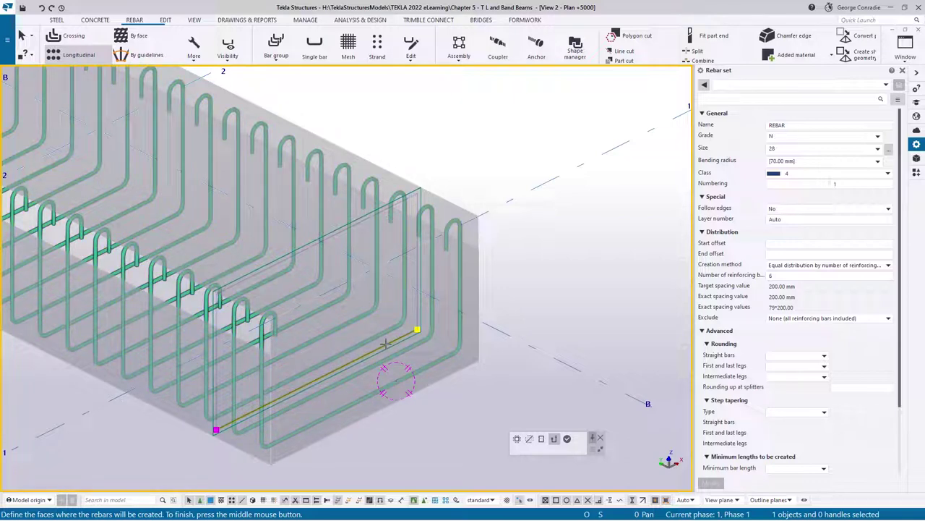
pyautogui.click(568, 440)
pyautogui.rightClick(546, 296)
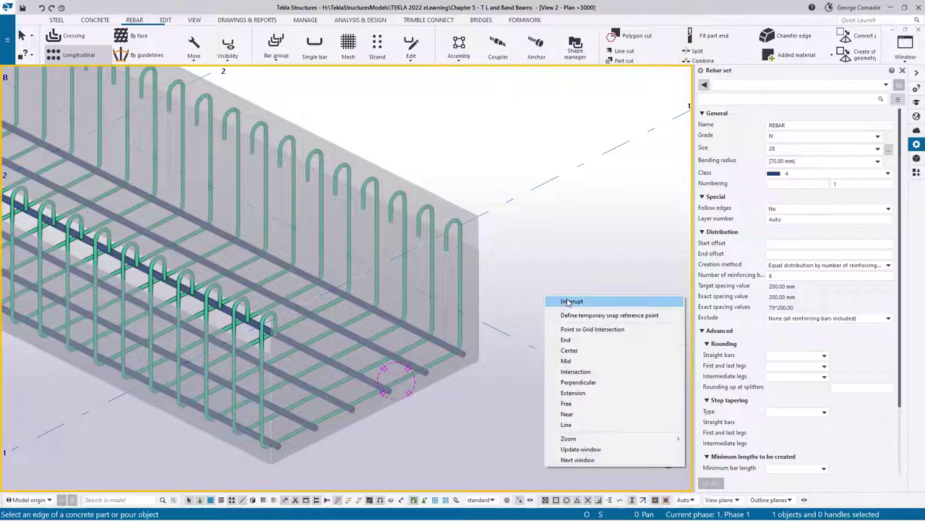
pyautogui.click(555, 299)
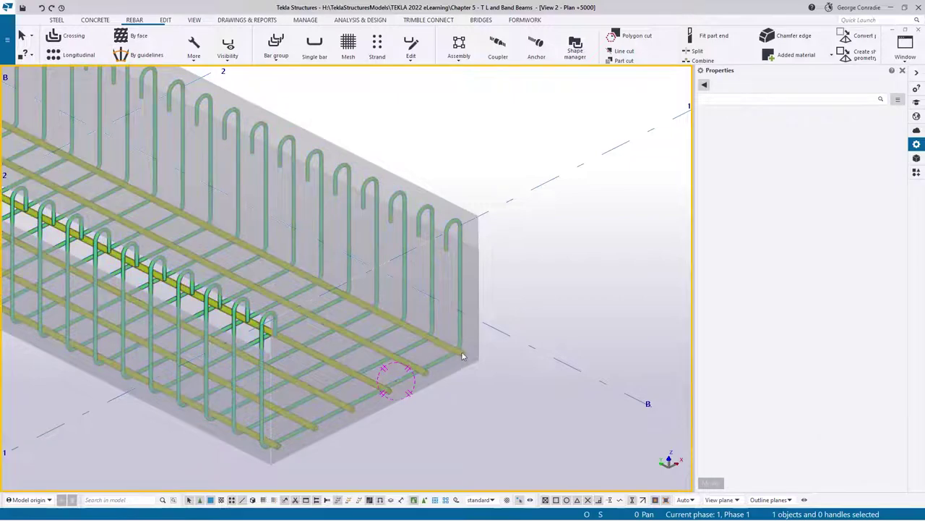
pyautogui.keyDown('ctrl'); pyautogui.moveTo(461, 354); pyautogui.dragTo(413, 367, button='middle'); pyautogui.keyUp('ctrl')
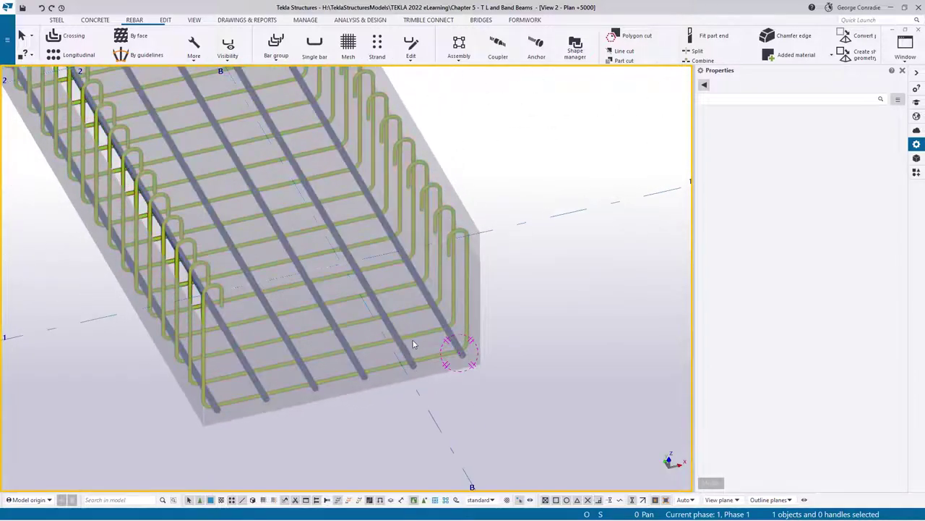
pyautogui.scroll(3, 363, 423)
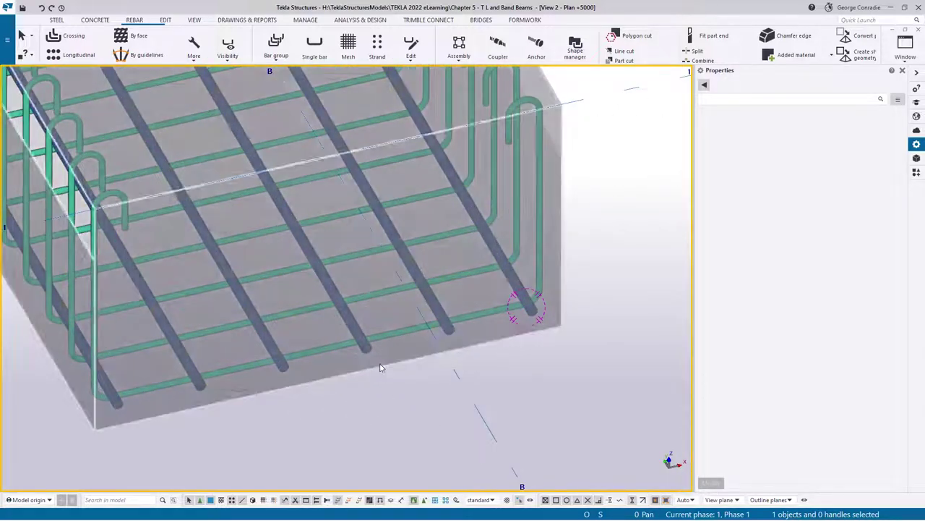
# Step: Set the start and end offsets of the longitudinal bottom bar set to 84 mm
pyautogui.click(370, 349)
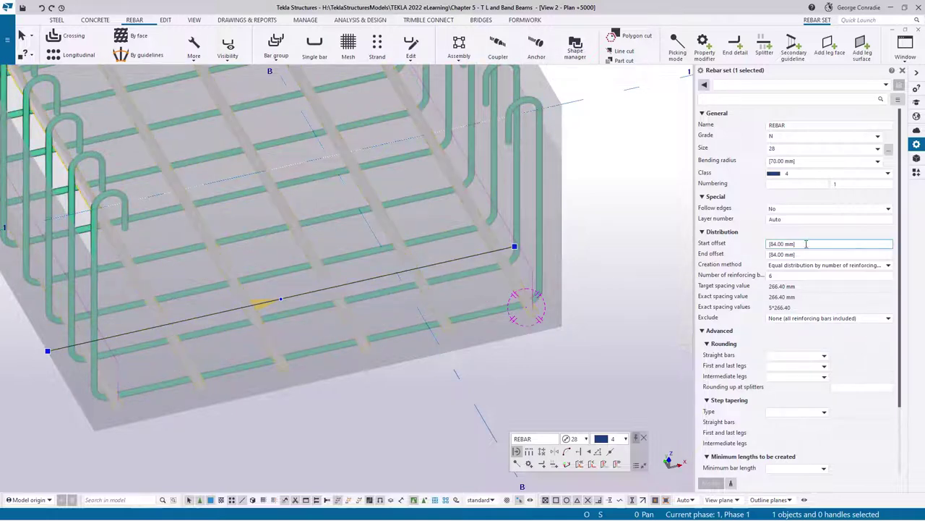
pyautogui.click(776, 245)
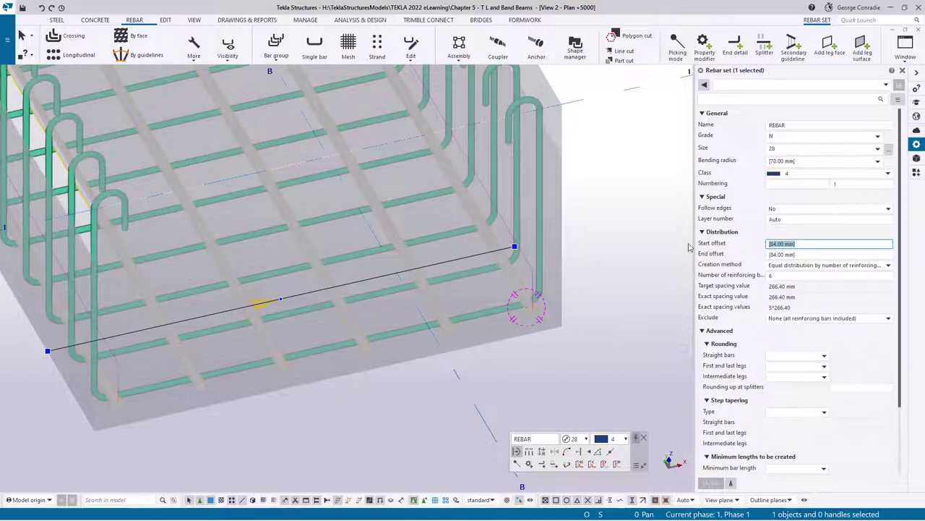
pyautogui.write('84')
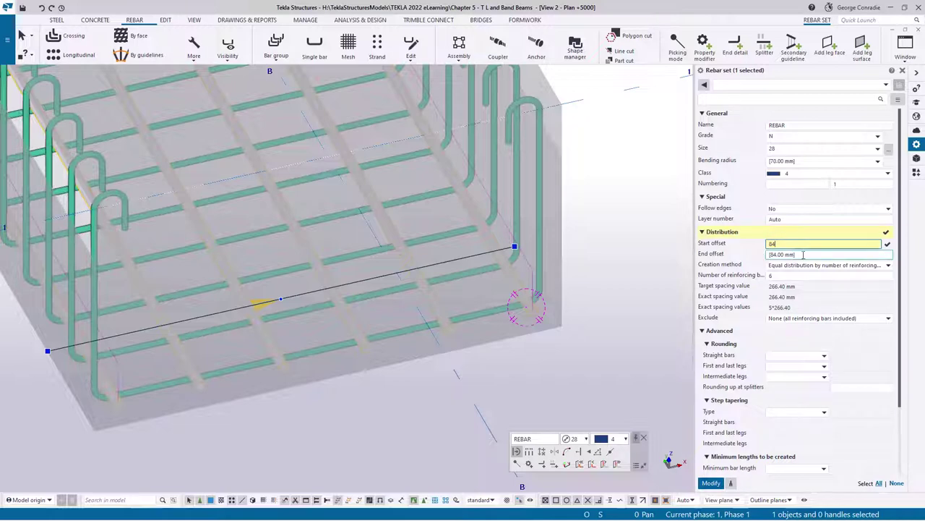
pyautogui.click(802, 254)
pyautogui.write('84')
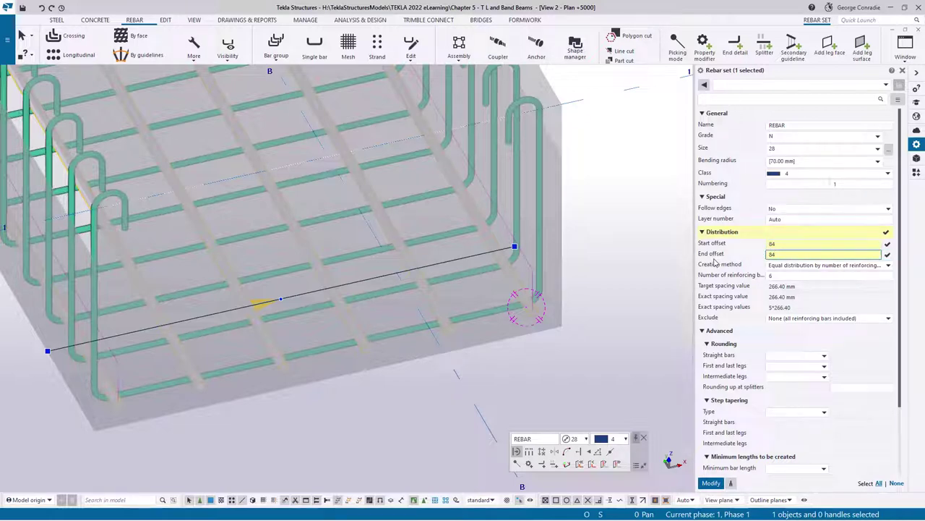
pyautogui.press('Return')
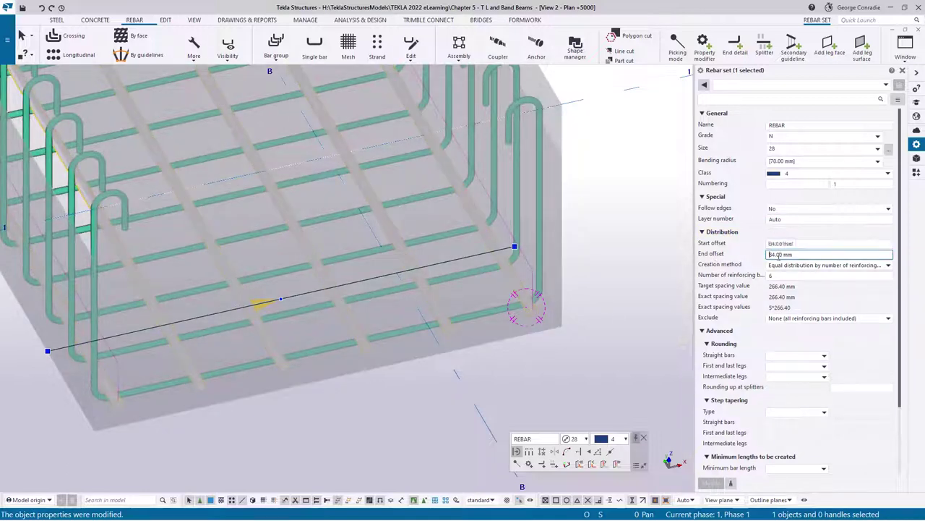
pyautogui.click(625, 322)
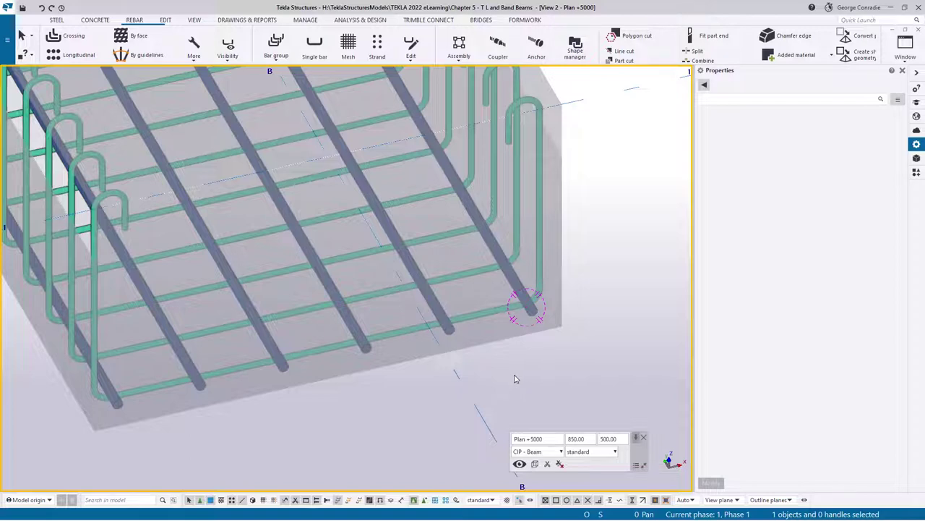
# Step: Measure the spacing between the two easternmost longitudinal bars of the grid B beam at grid 1 in plan view
pyautogui.hotkey('ctrl', 'p')
pyautogui.scroll(5, 246, 434)
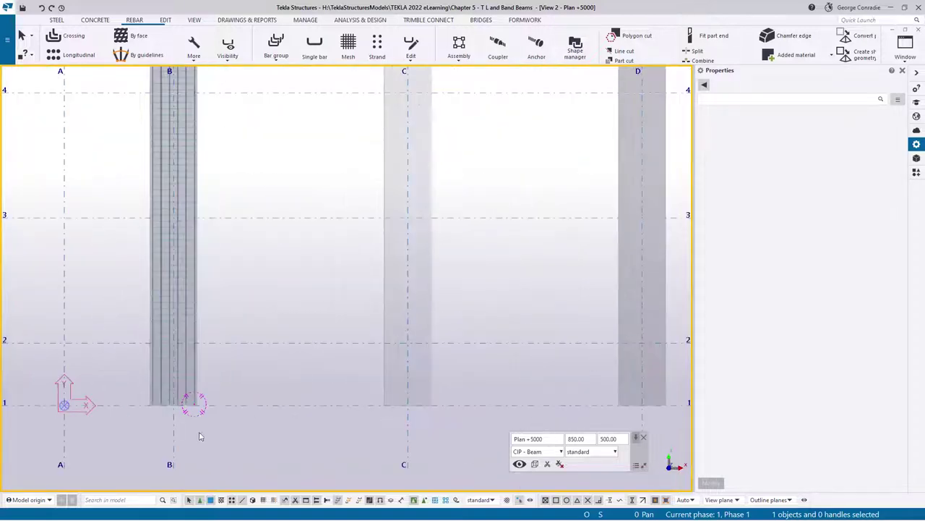
pyautogui.scroll(3, 238, 417)
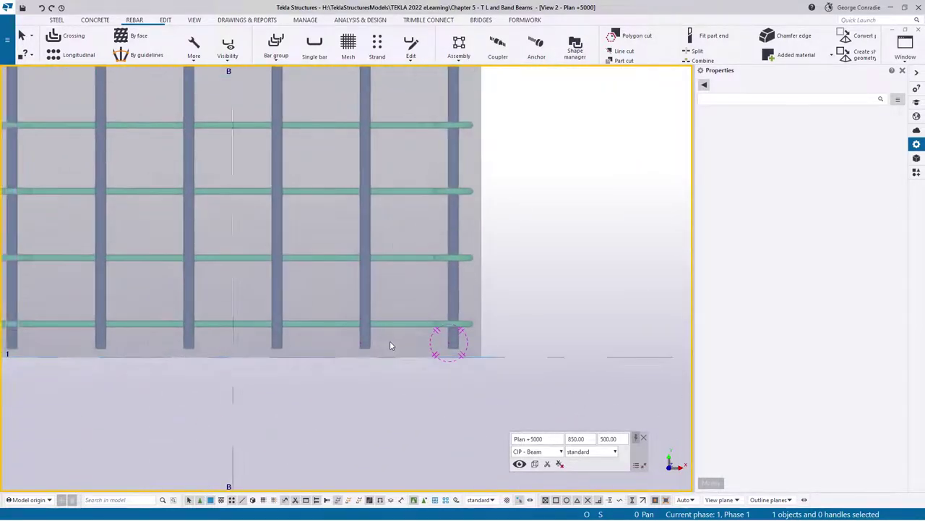
pyautogui.press('f')
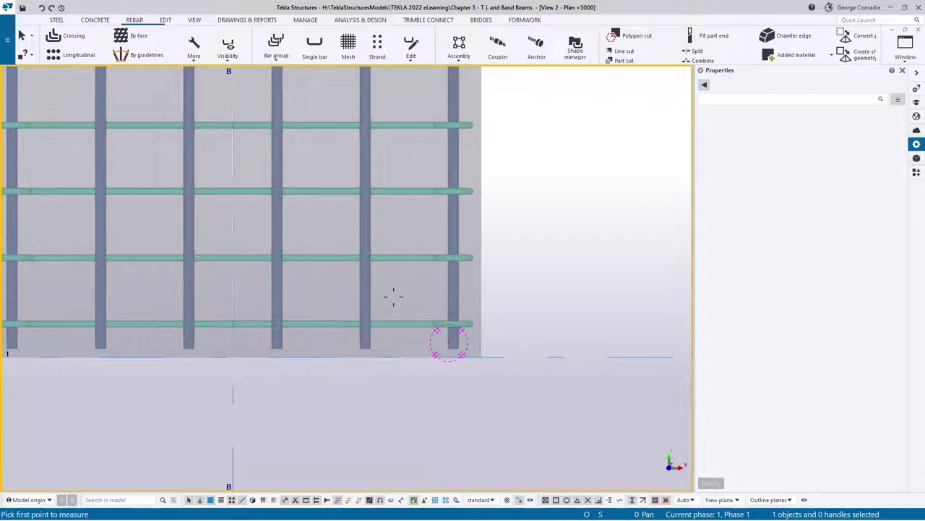
pyautogui.click(365, 287)
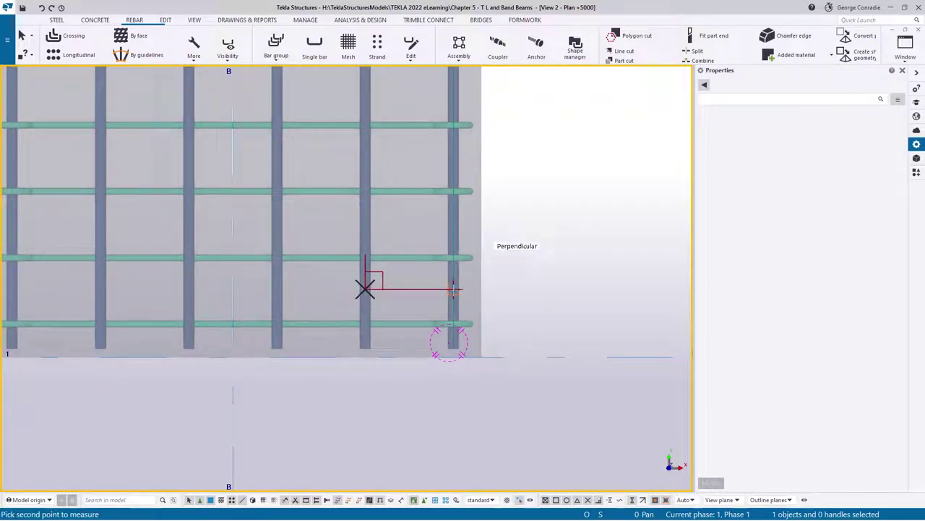
pyautogui.click(453, 289)
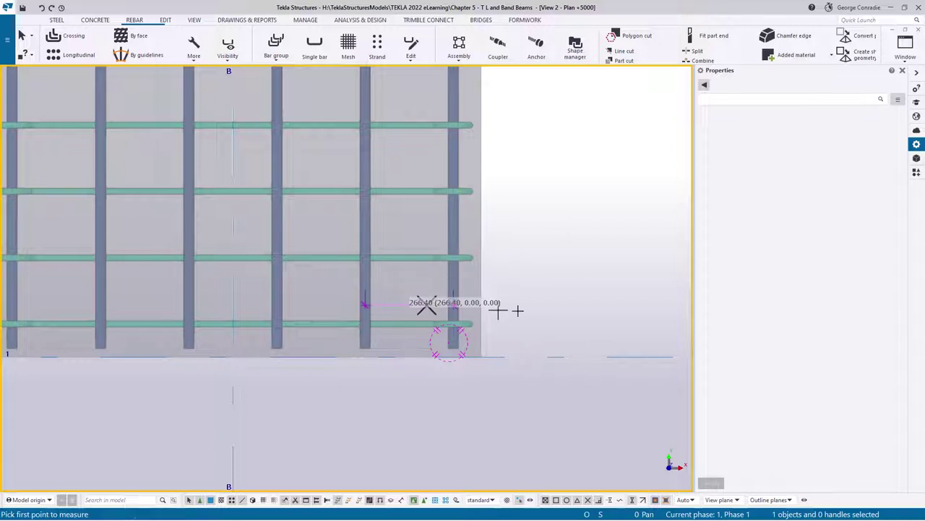
pyautogui.rightClick(595, 274)
pyautogui.click(608, 282)
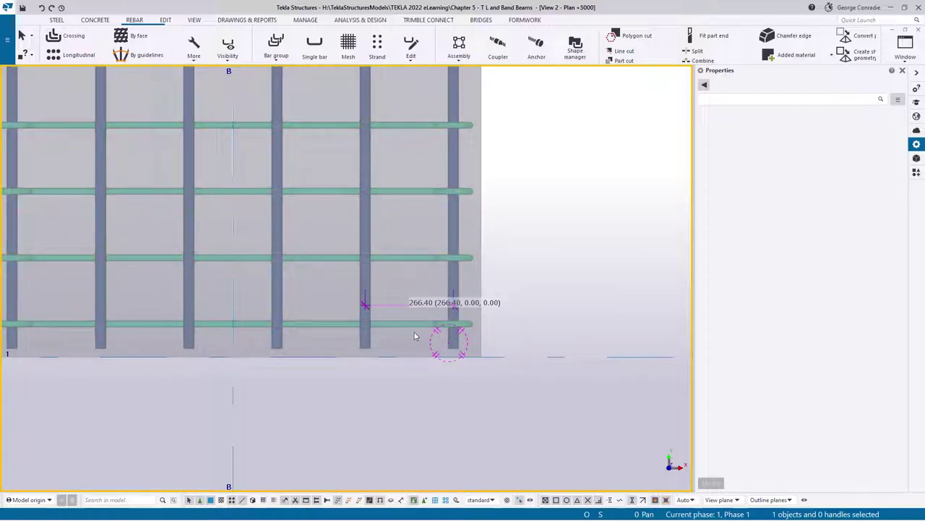
# Step: Copy the stirrup rebar set onto its own position, using the beam's lower corner as origin and destination, and keep the duplicates
pyautogui.keyDown('ctrl'); pyautogui.moveTo(405, 335); pyautogui.dragTo(491, 277, button='middle'); pyautogui.keyUp('ctrl')
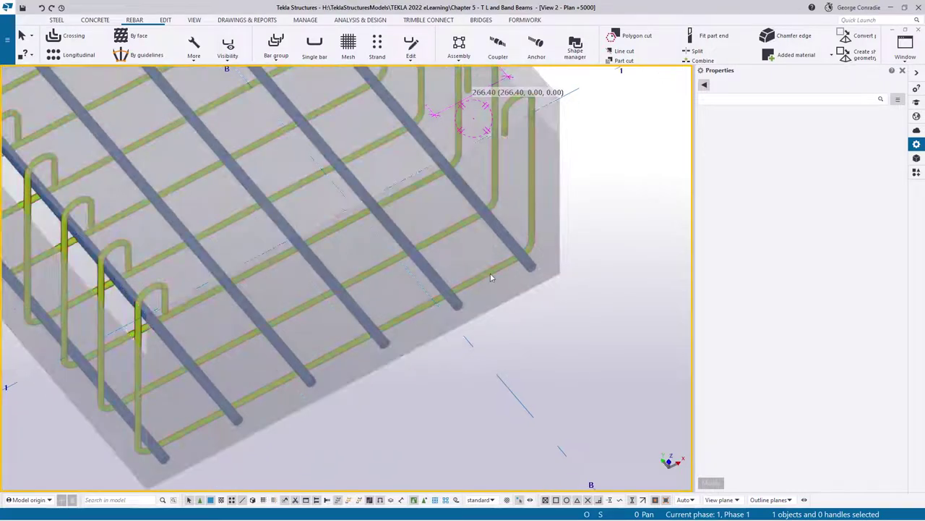
pyautogui.click(490, 277)
pyautogui.rightClick(490, 277)
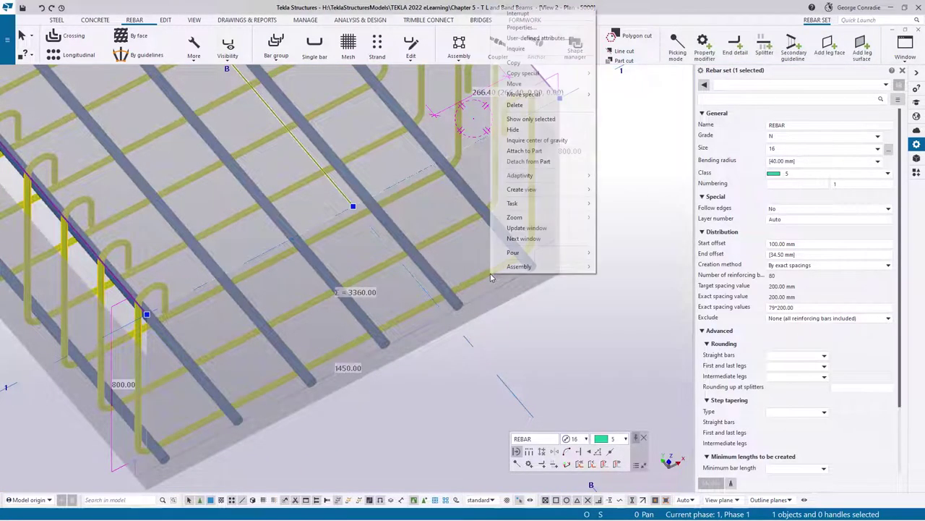
pyautogui.click(514, 63)
pyautogui.moveTo(317, 429); pyautogui.dragTo(383, 364, button='middle')
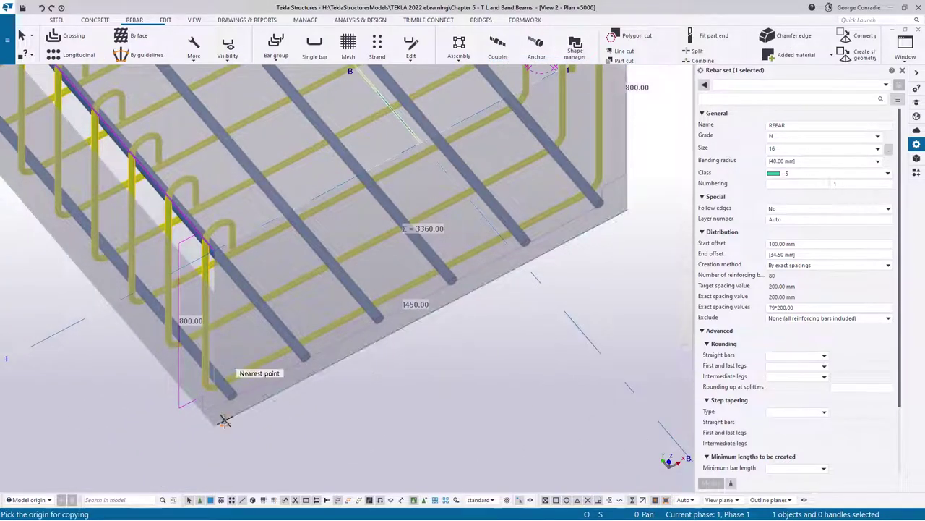
pyautogui.click(214, 425)
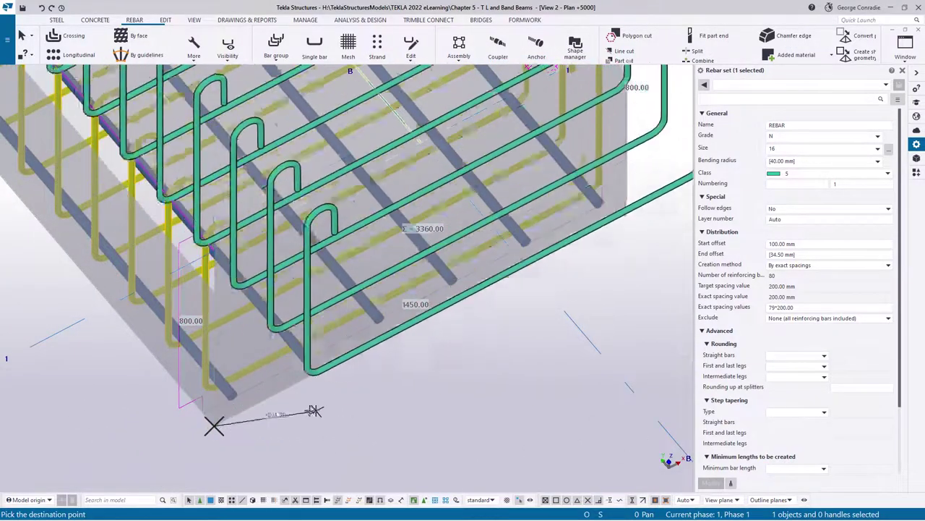
pyautogui.click(214, 425)
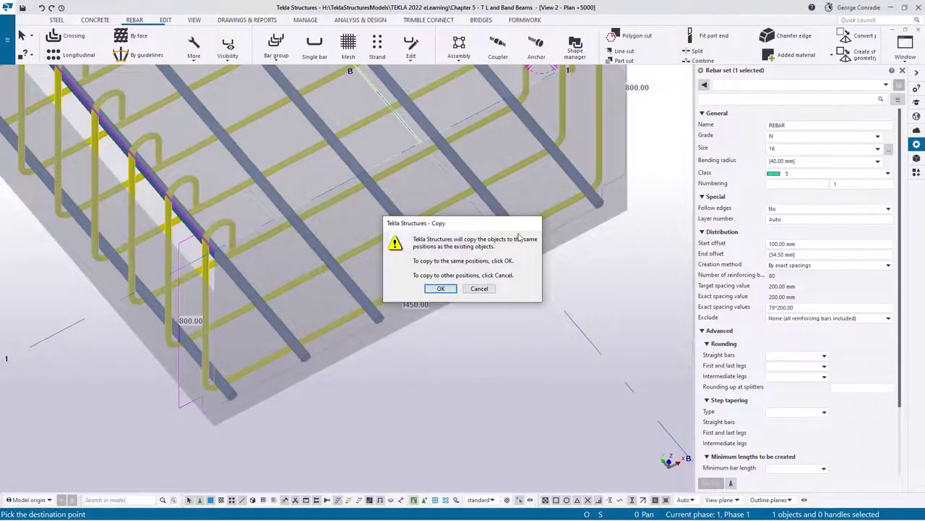
pyautogui.click(442, 288)
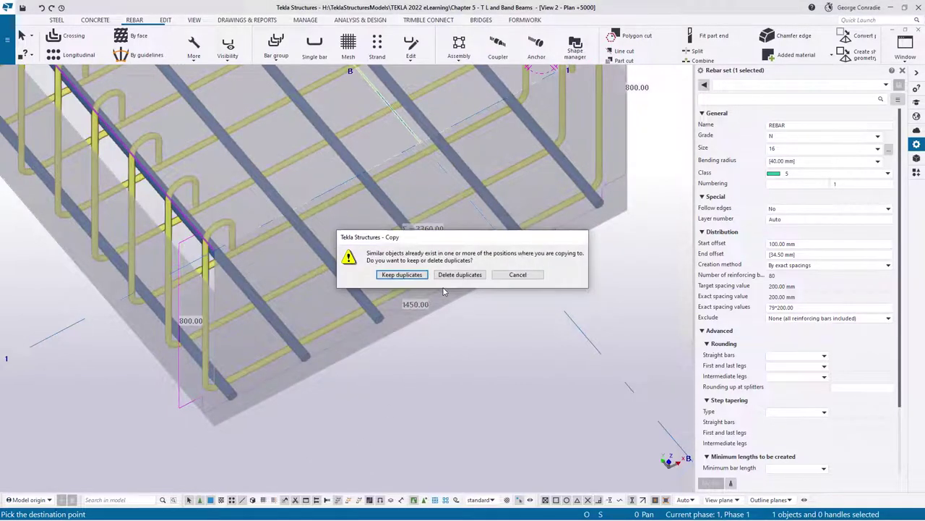
pyautogui.click(429, 280)
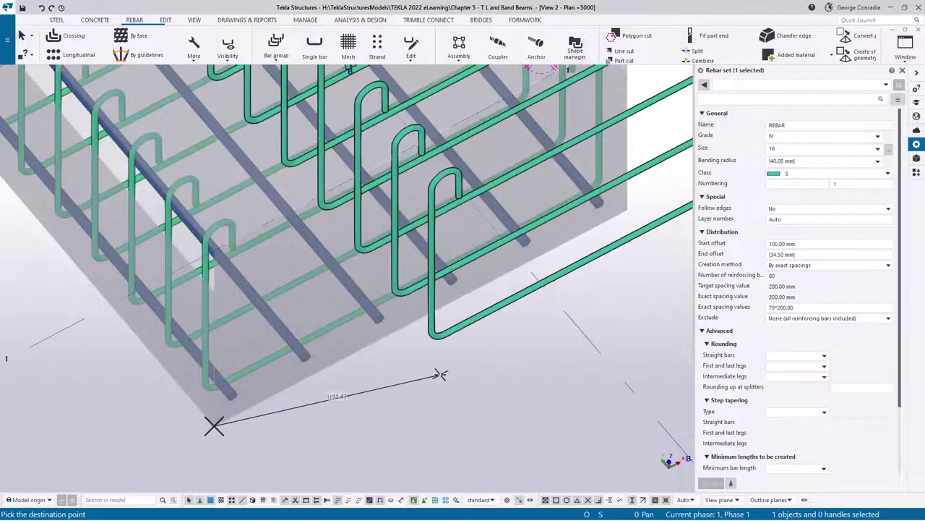
pyautogui.rightClick(440, 201)
pyautogui.click(470, 209)
pyautogui.click(467, 402)
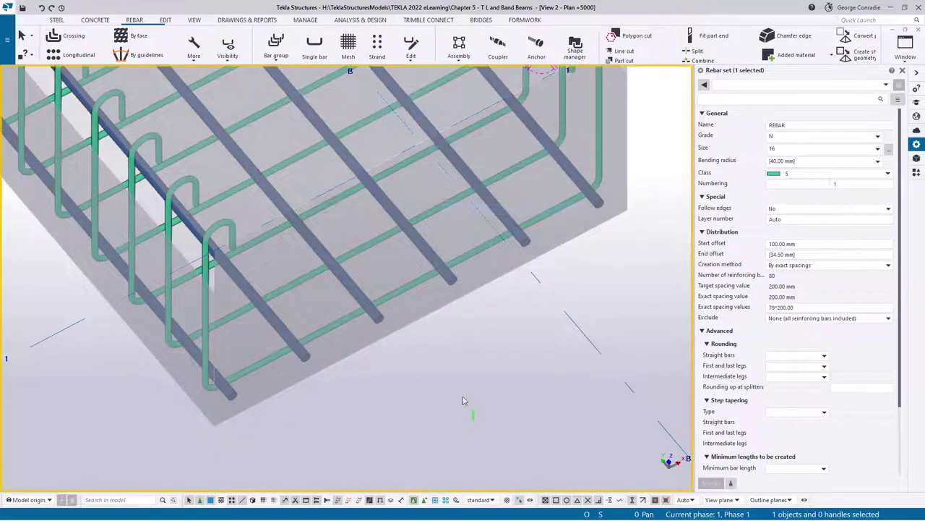
# Step: Turn on leg face visibility for rebar sets and select one of the overlapping stirrup sets to show its leg faces
pyautogui.click(335, 320)
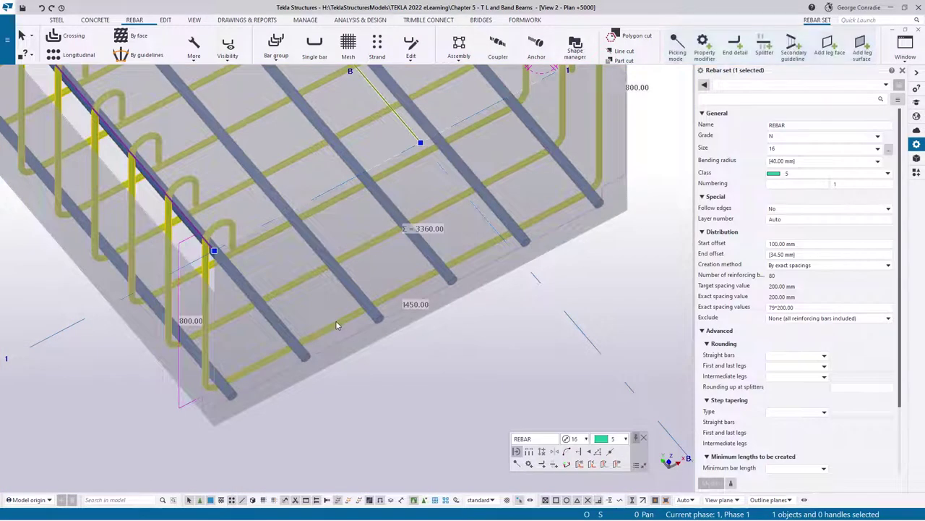
pyautogui.click(363, 388)
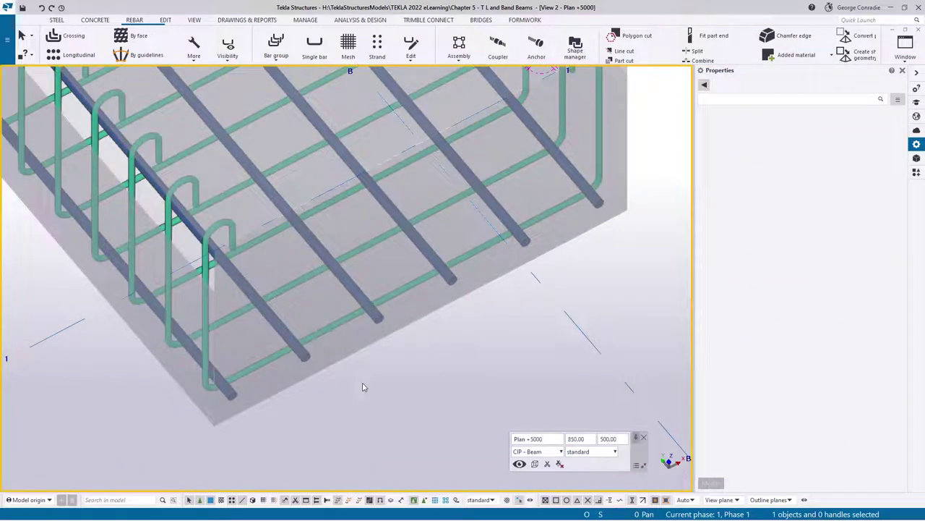
pyautogui.click(228, 46)
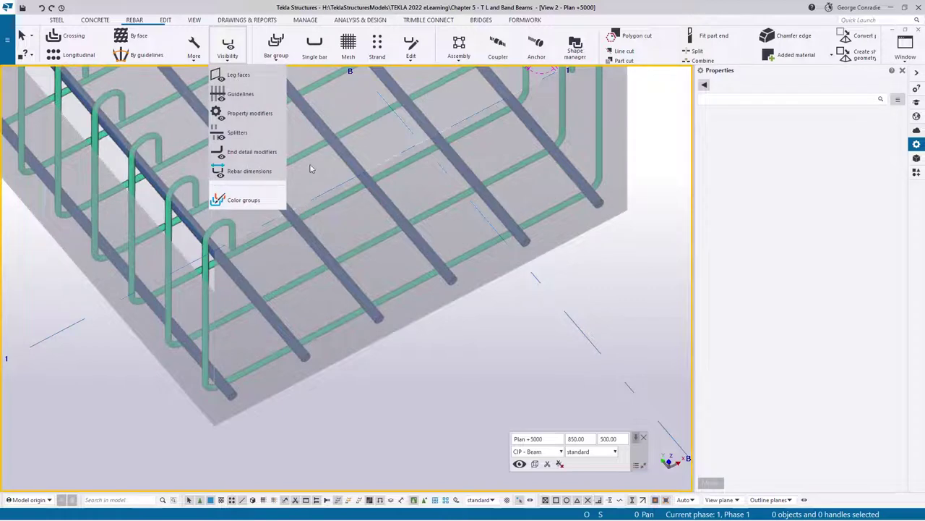
pyautogui.click(403, 405)
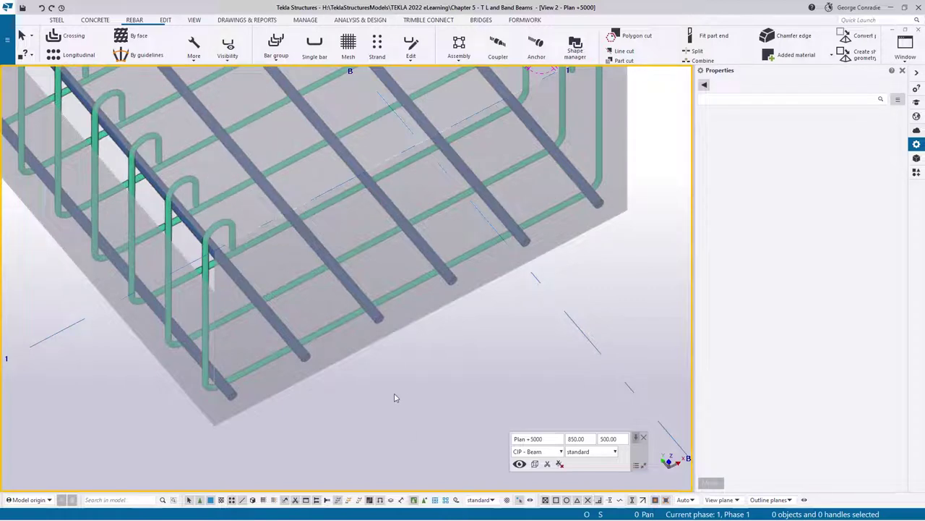
pyautogui.click(342, 327)
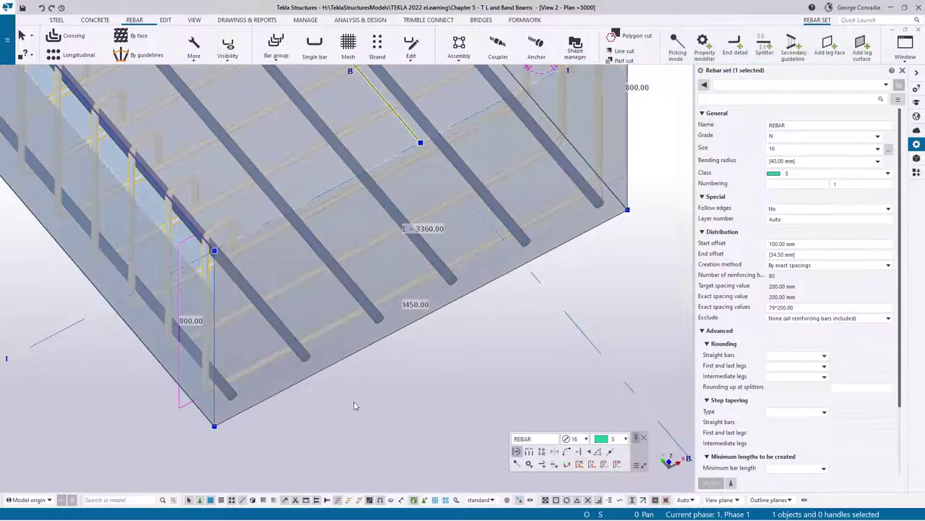
pyautogui.scroll(-1, 354, 402)
pyautogui.moveTo(354, 402); pyautogui.dragTo(317, 425, button='middle')
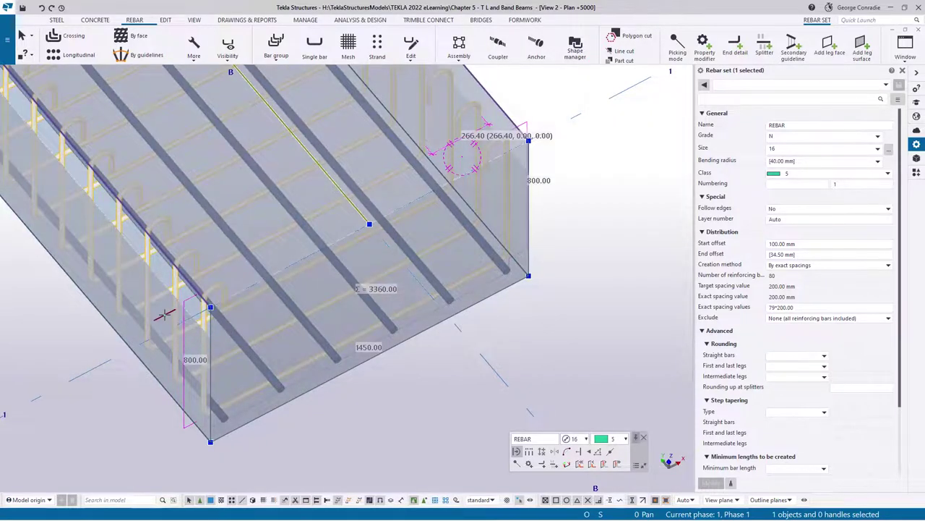
# Step: Give the selected stirrup set's leg face on the beam's west side an additional offset of 270 mm
pyautogui.click(165, 315)
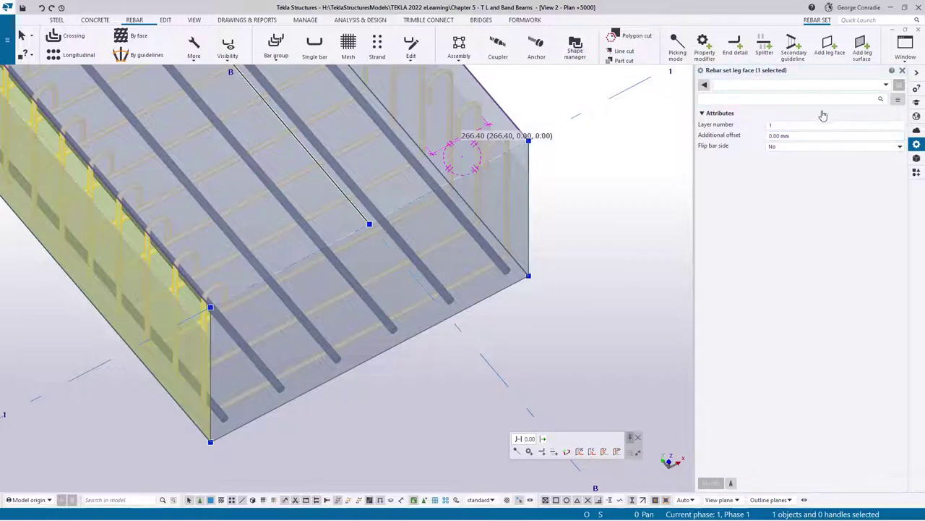
pyautogui.click(801, 137)
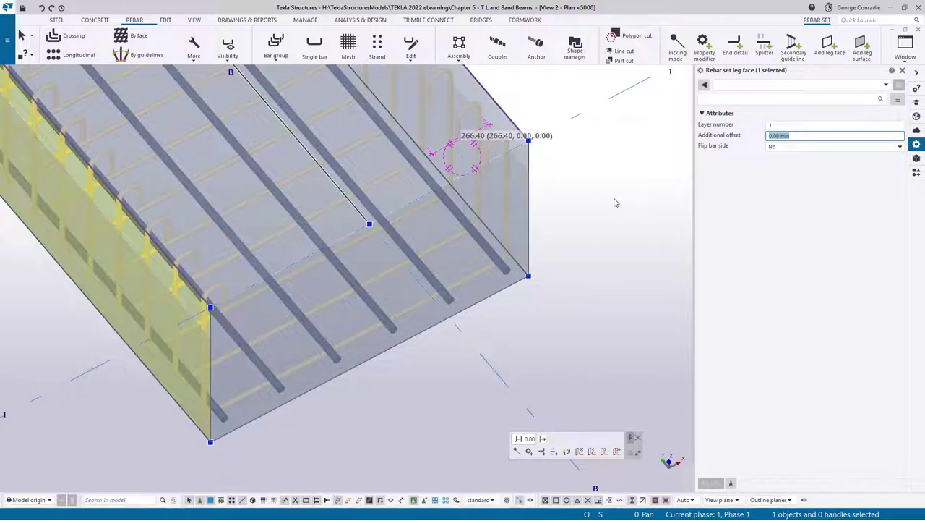
pyautogui.write('270')
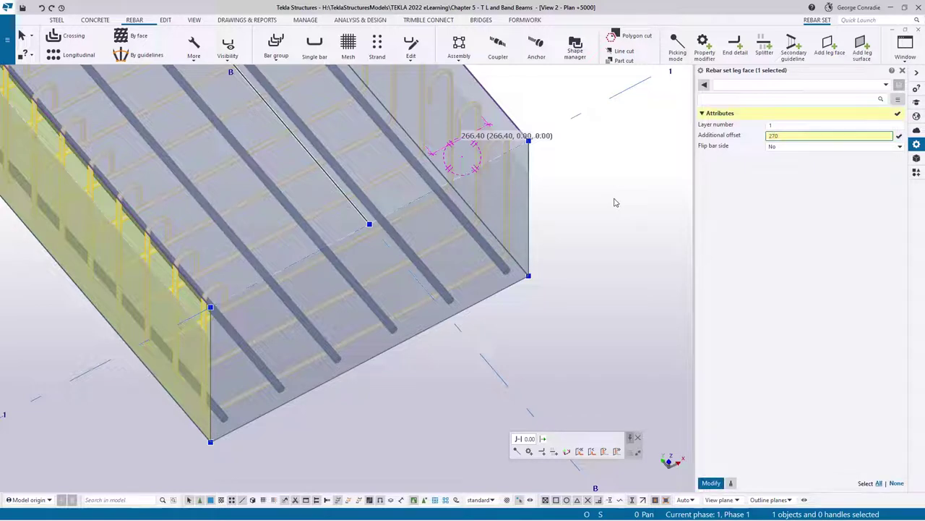
pyautogui.press('Return')
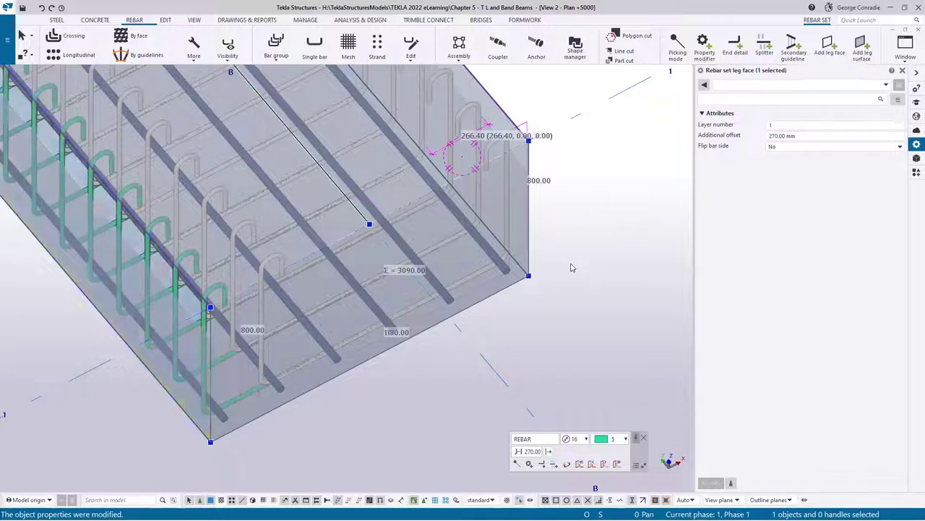
pyautogui.click(571, 268)
# Step: Measure the distance from the third longitudinal bar from the west to the easternmost bar of the grid B beam at grid 1 in plan view
pyautogui.press('f')
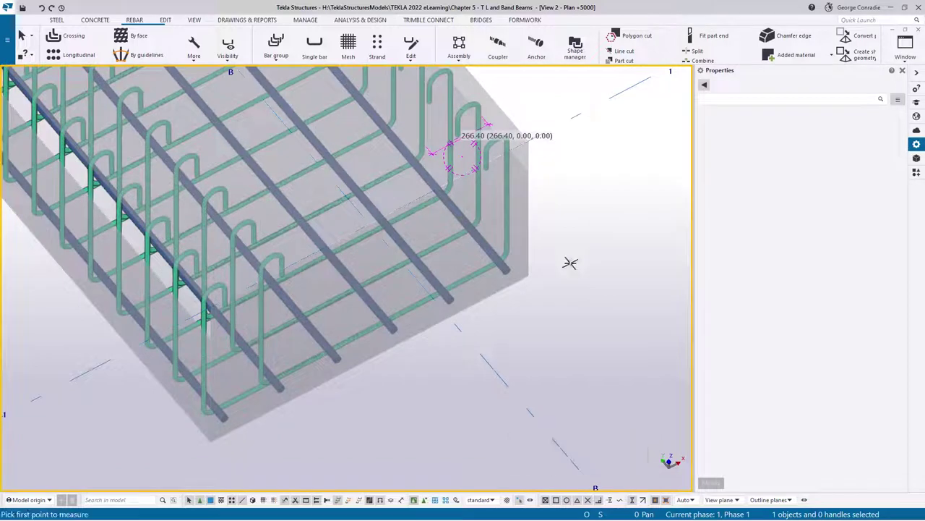
pyautogui.hotkey('ctrl', 'p')
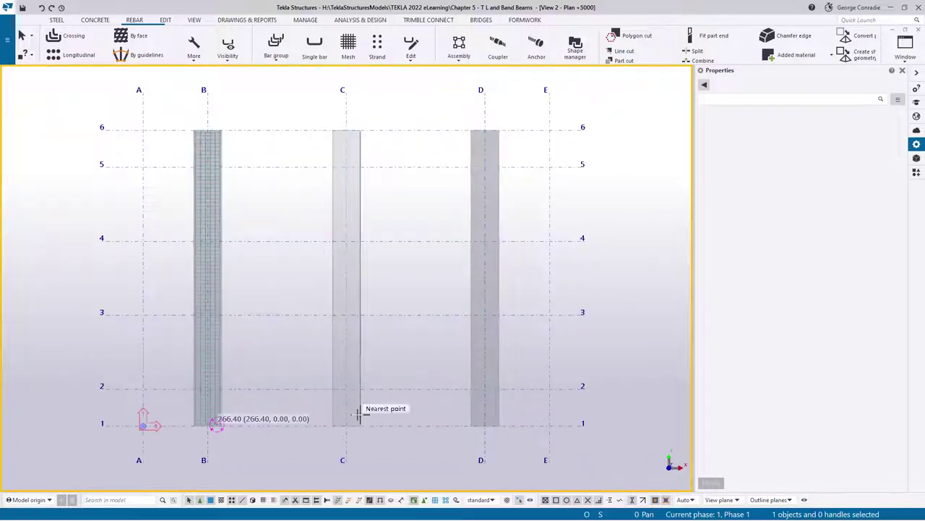
pyautogui.scroll(5, 217, 427)
pyautogui.scroll(4, 298, 421)
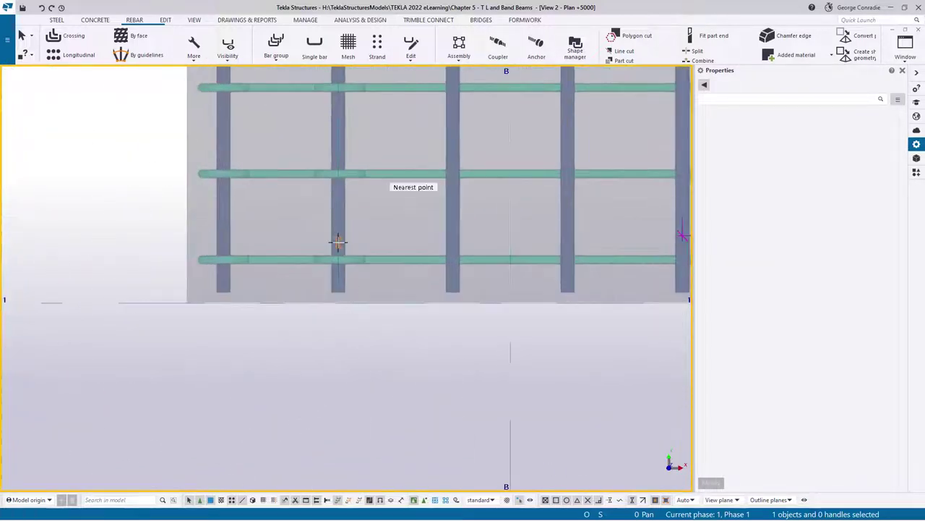
pyautogui.scroll(-3, 405, 366)
pyautogui.moveTo(448, 384); pyautogui.dragTo(313, 393, button='middle')
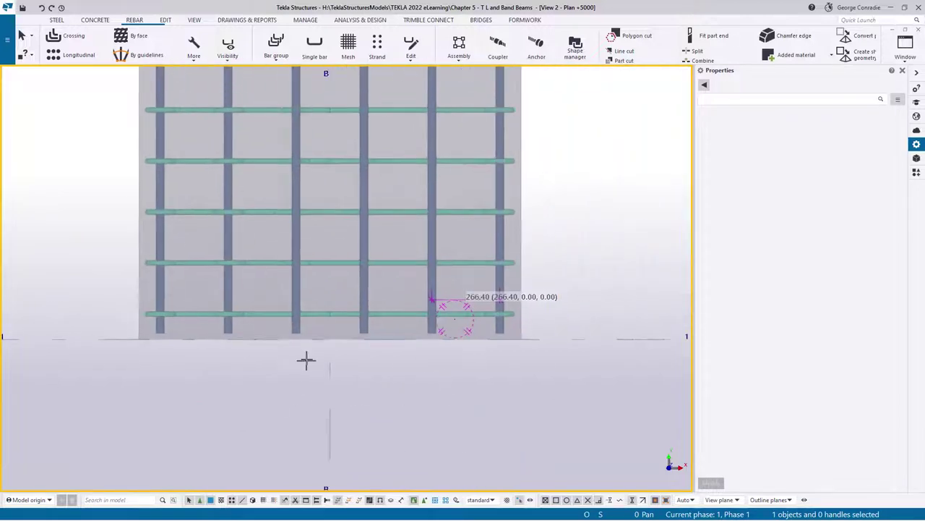
pyautogui.click(295, 288)
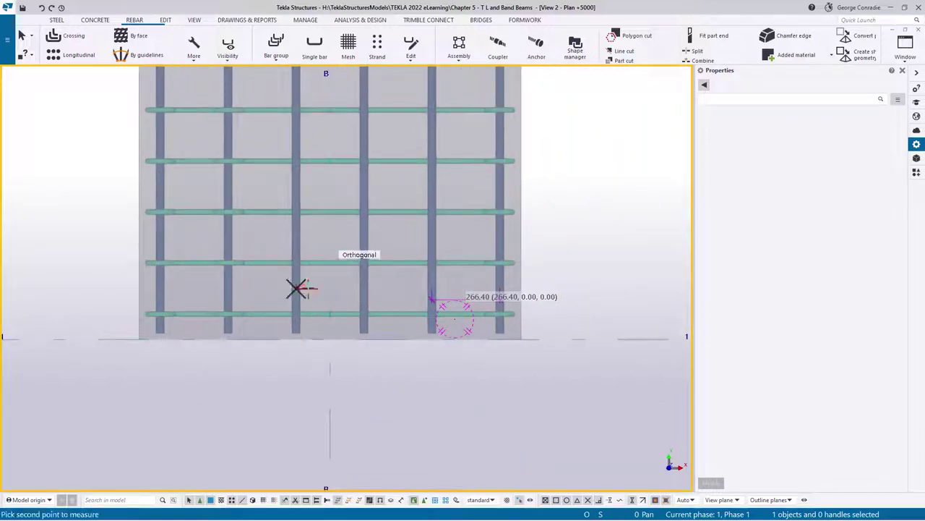
pyautogui.click(500, 288)
pyautogui.click(454, 374)
pyautogui.rightClick(567, 385)
pyautogui.click(594, 377)
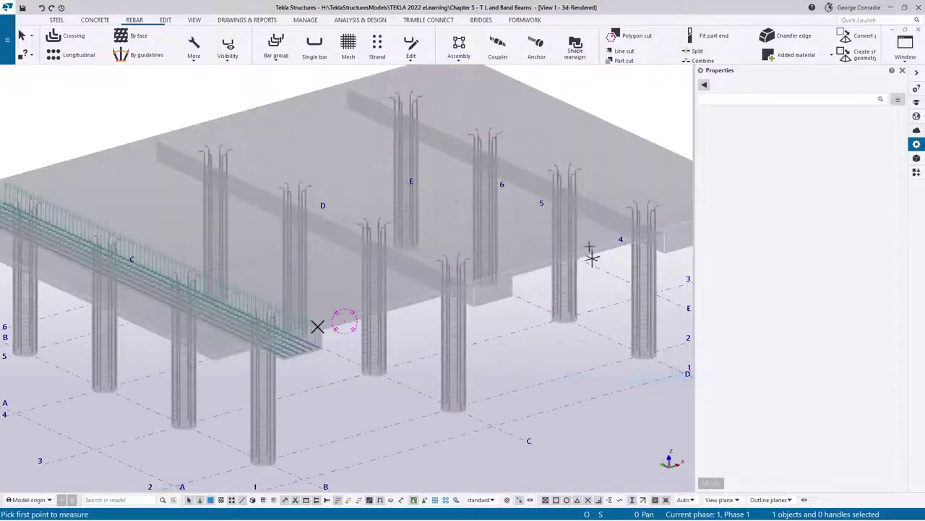
pyautogui.rightClick(532, 304)
pyautogui.click(554, 312)
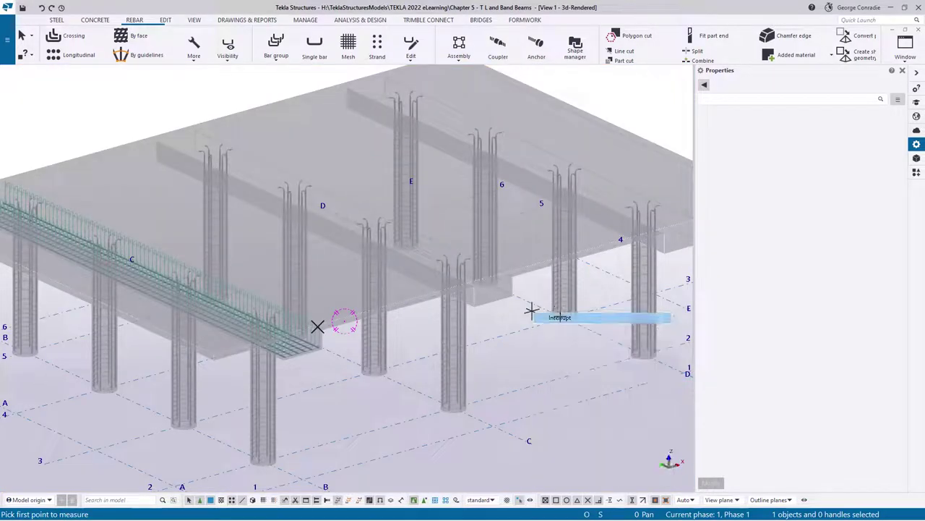
pyautogui.click(537, 363)
# Step: Give the east leg face of the stirrup set already offset on its west side an additional offset of 800 mm
pyautogui.hotkey('ctrl', 'Tab')
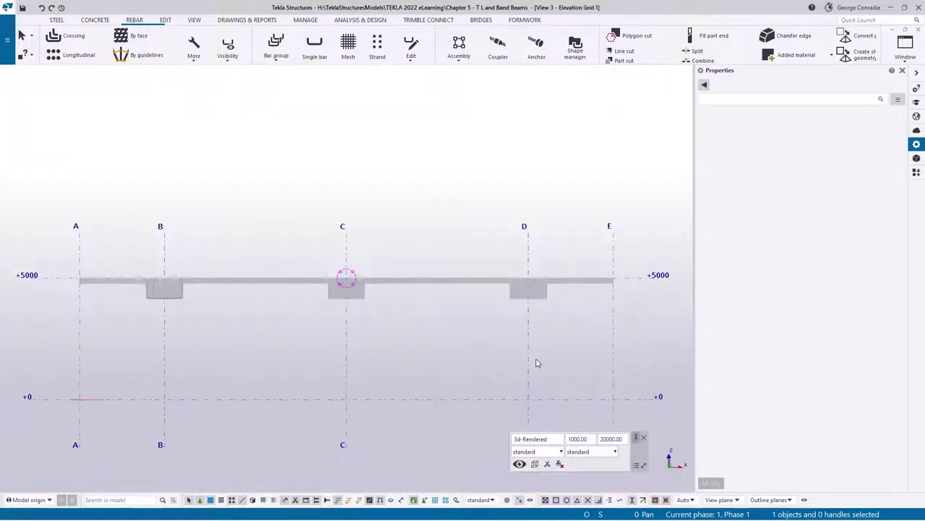
pyautogui.hotkey('ctrl', 'Tab')
pyautogui.moveTo(309, 353); pyautogui.dragTo(304, 393, button='middle')
pyautogui.keyDown('ctrl'); pyautogui.moveTo(342, 367); pyautogui.dragTo(402, 289, button='middle'); pyautogui.keyUp('ctrl')
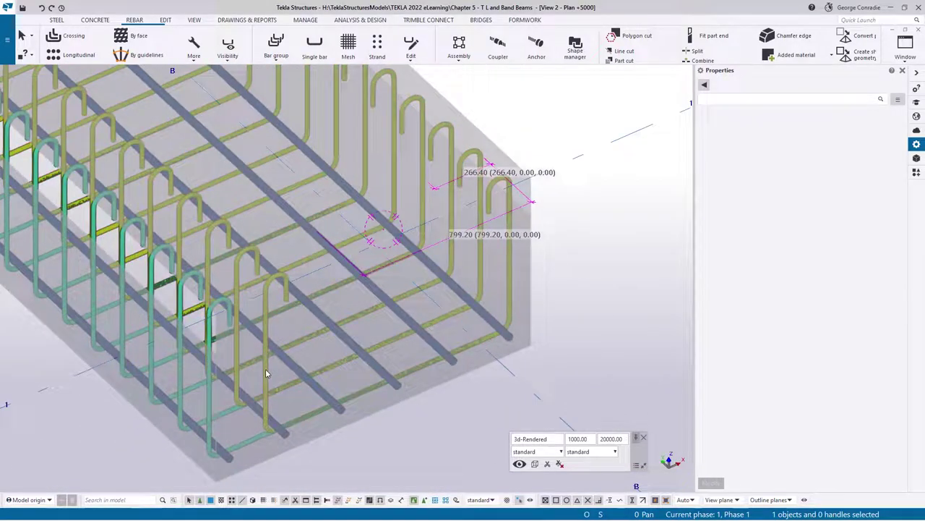
pyautogui.click(265, 369)
pyautogui.click(496, 265)
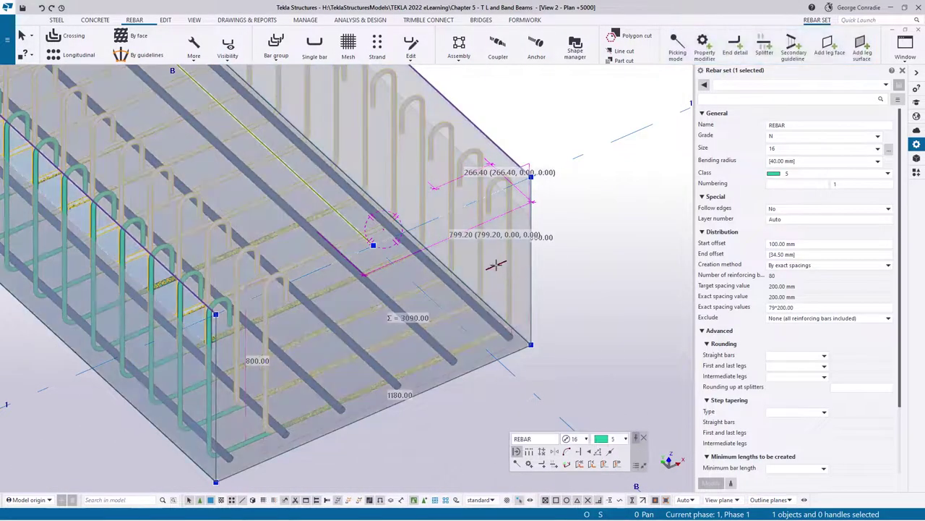
pyautogui.click(796, 135)
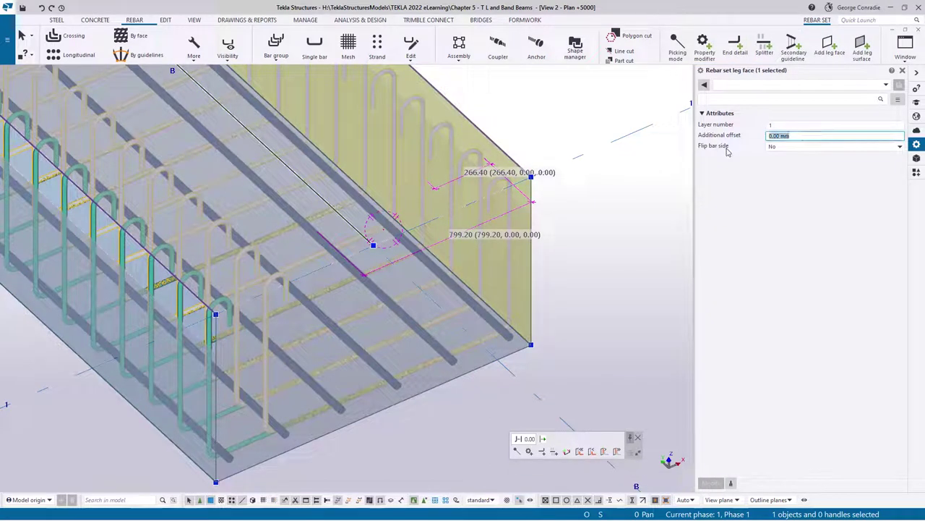
pyautogui.write('800')
pyautogui.press('Return')
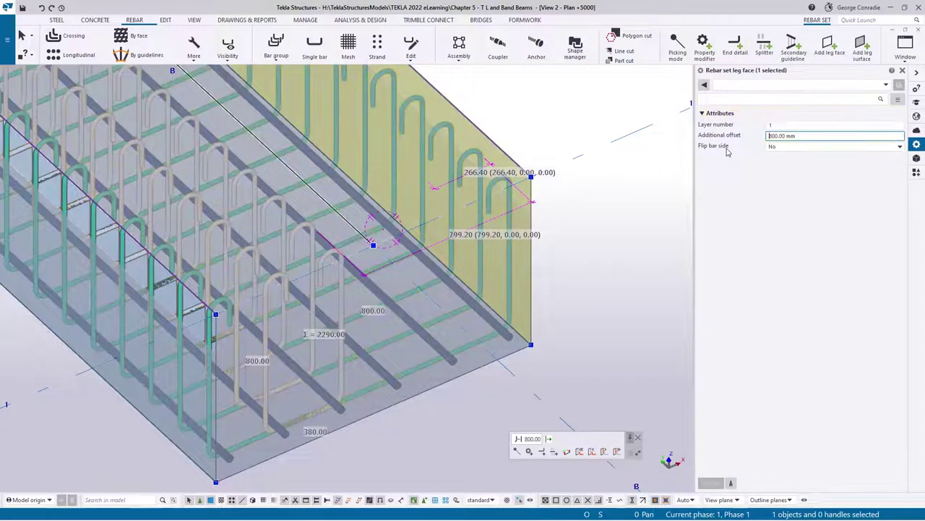
pyautogui.click(366, 438)
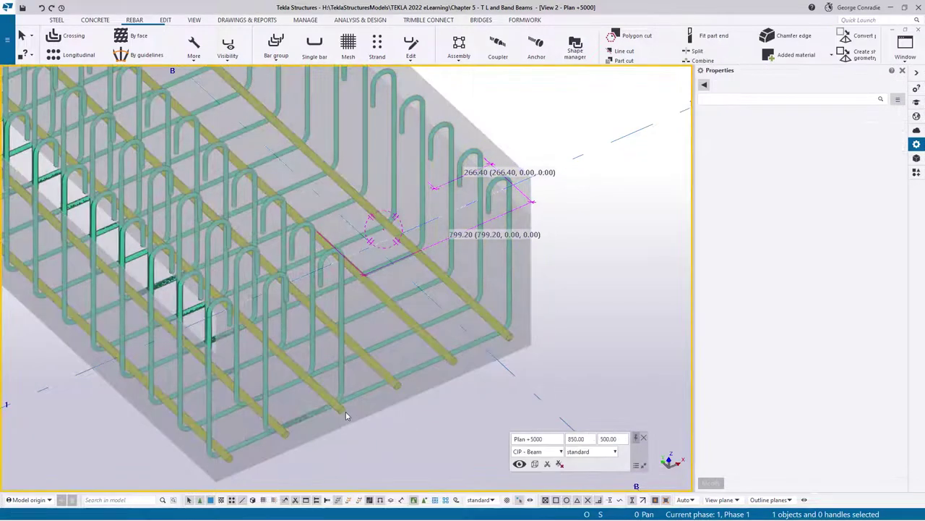
# Step: Copy the full-width stirrup set onto its own position, using the beam's lower east corner as origin and destination, and keep the duplicates
pyautogui.keyDown('ctrl'); pyautogui.moveTo(348, 414); pyautogui.dragTo(311, 380, button='middle'); pyautogui.keyUp('ctrl')
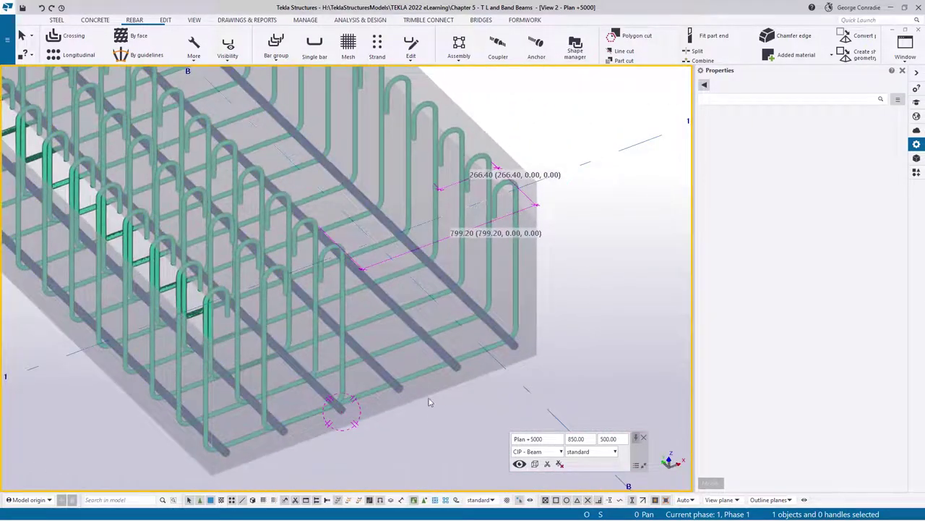
pyautogui.click(423, 372)
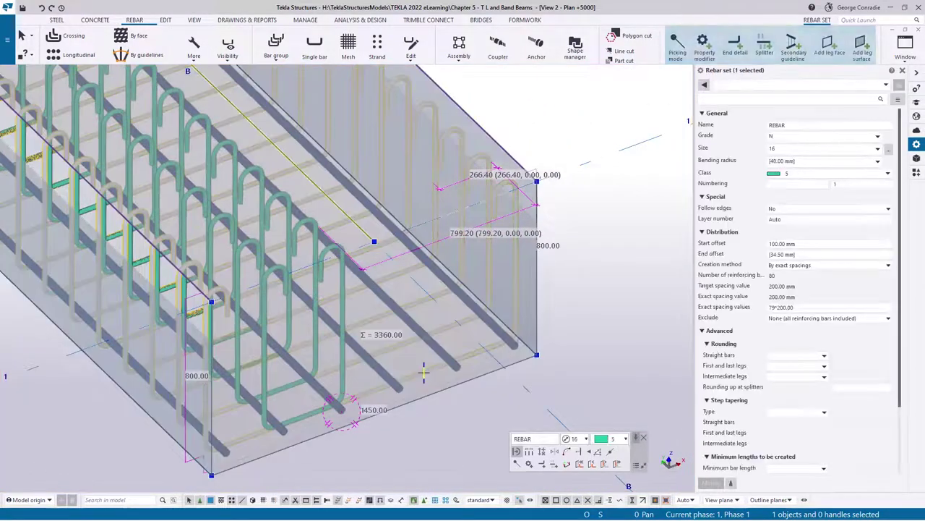
pyautogui.hotkey('ctrl', 'c')
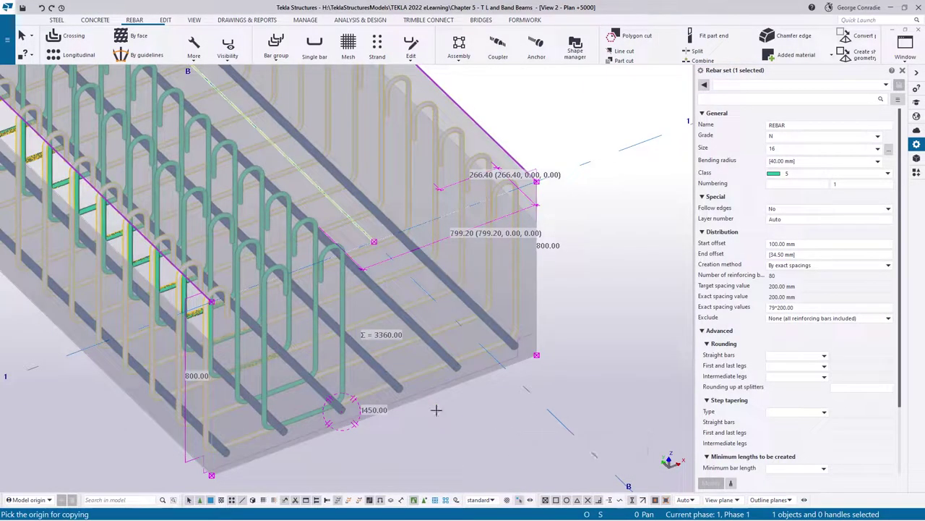
pyautogui.click(536, 354)
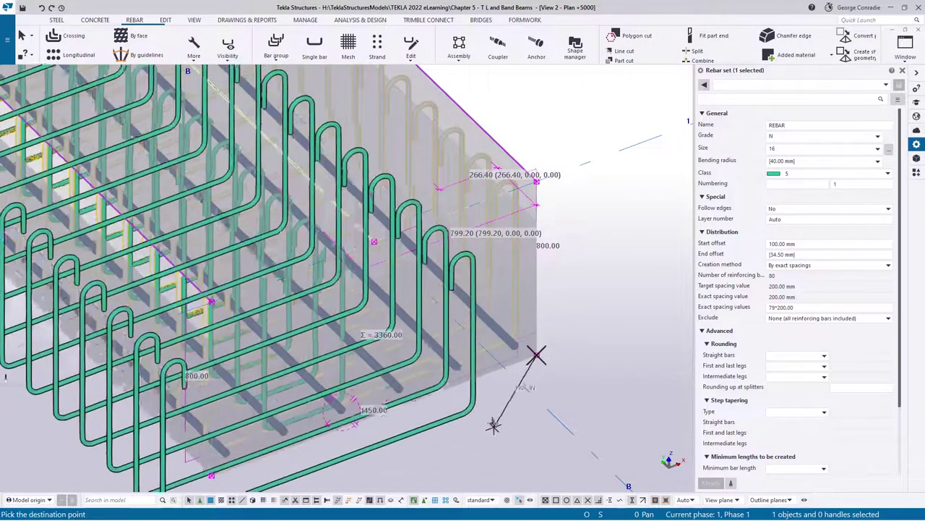
pyautogui.click(536, 355)
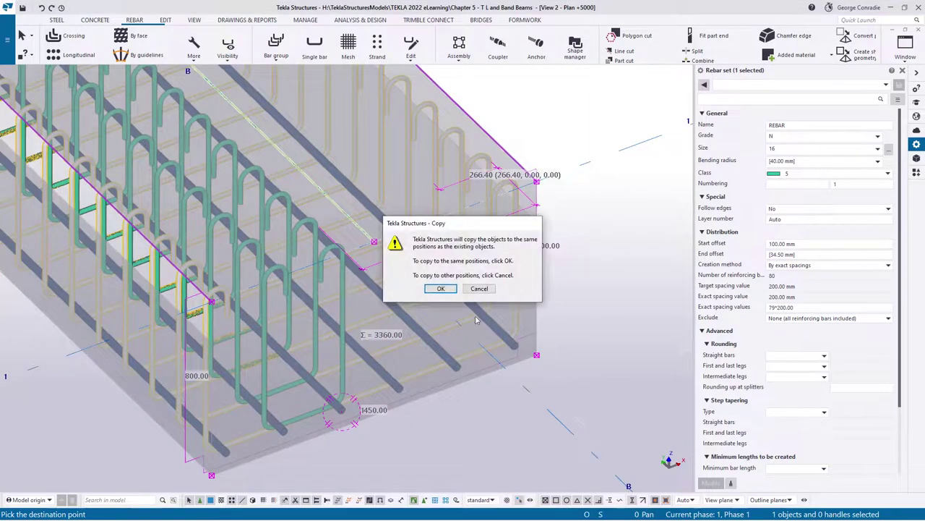
pyautogui.click(440, 287)
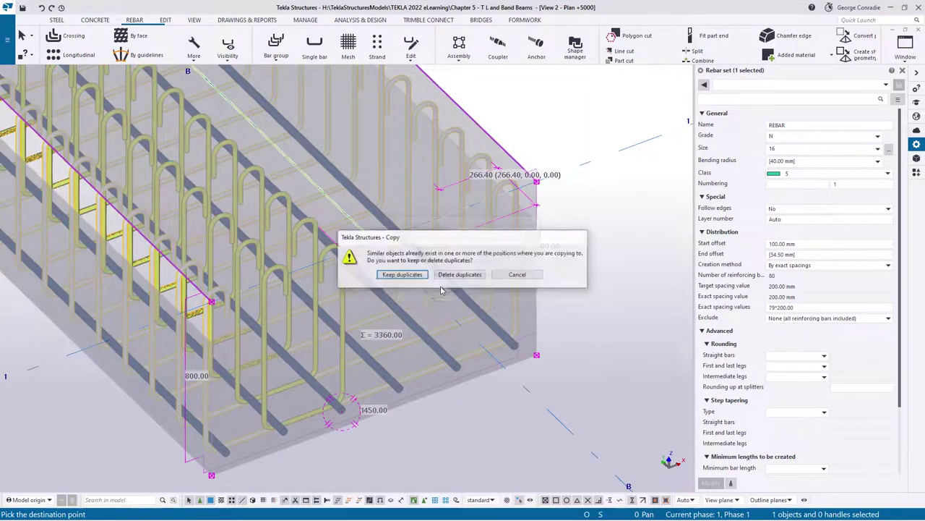
pyautogui.click(403, 275)
pyautogui.rightClick(572, 257)
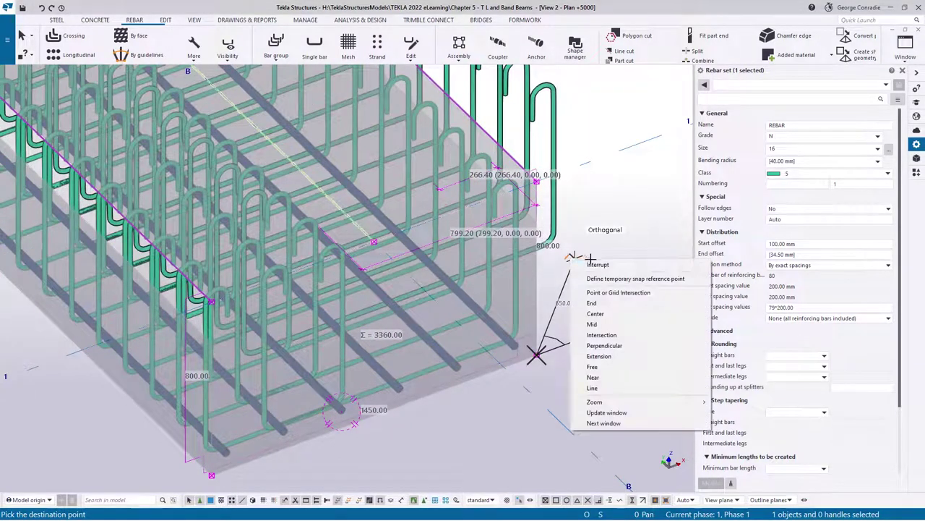
pyautogui.click(597, 264)
pyautogui.click(599, 289)
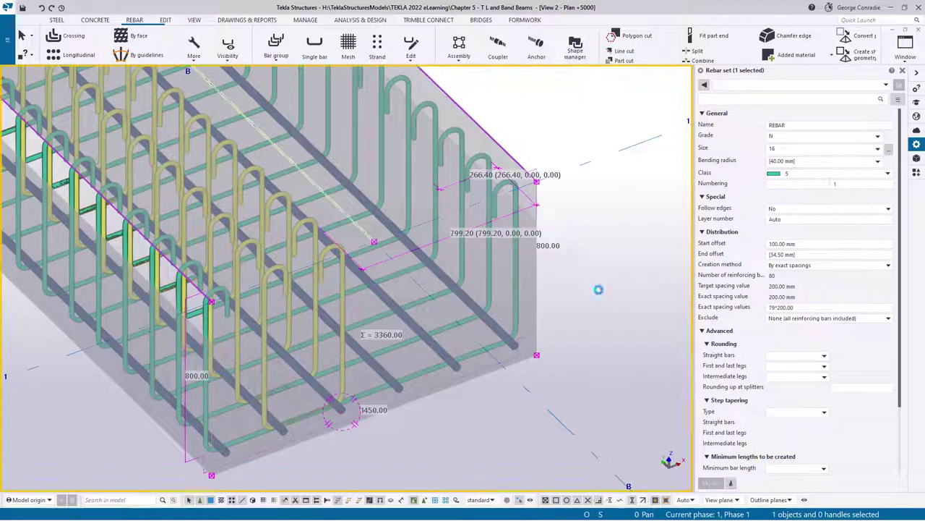
# Step: Give the east leg face of one of the overlapping full-width stirrup sets an additional offset of 270 mm
pyautogui.click(516, 311)
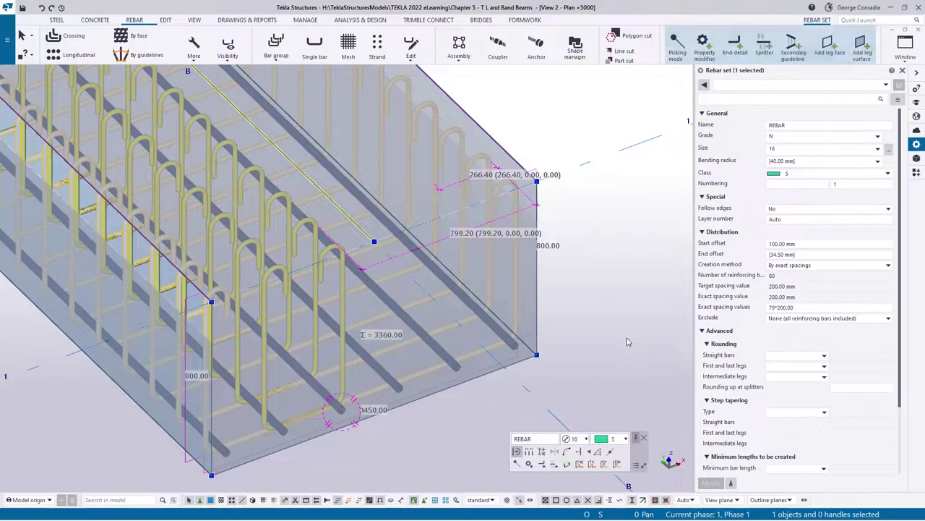
pyautogui.click(499, 260)
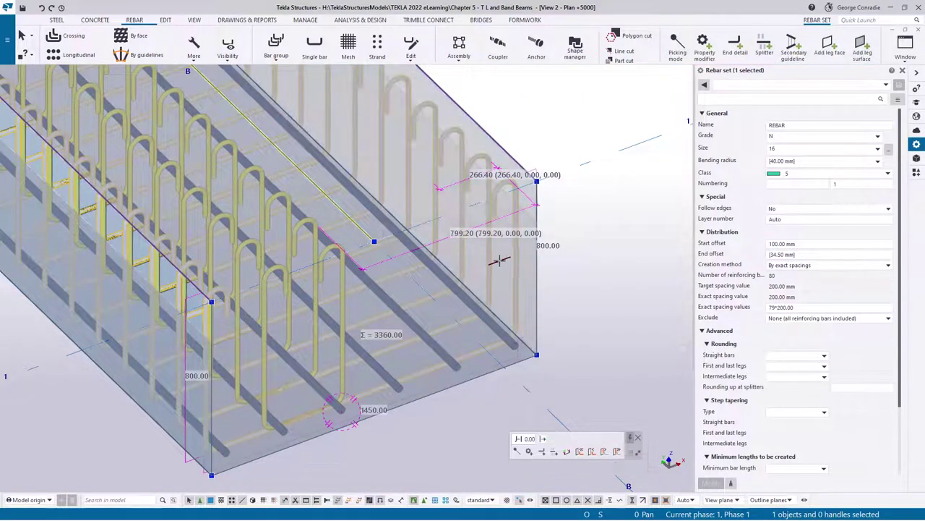
pyautogui.click(801, 135)
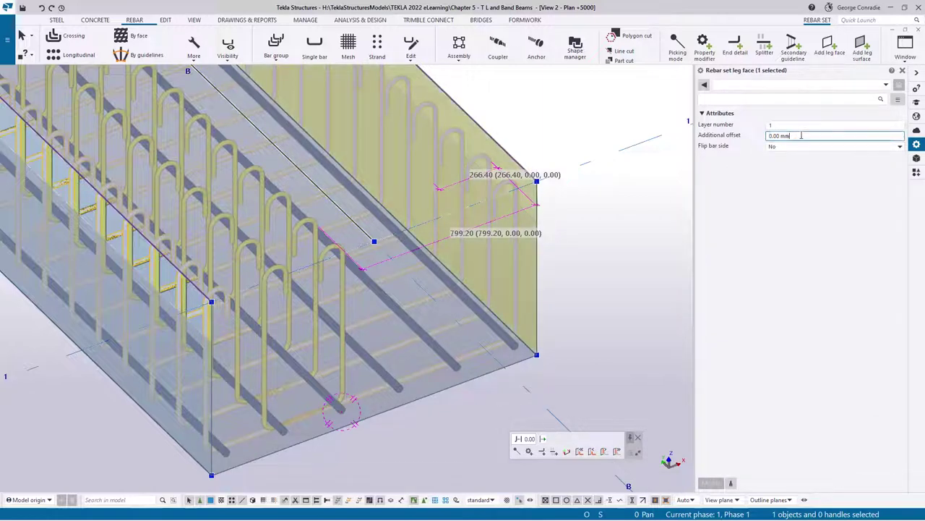
pyautogui.moveTo(801, 135); pyautogui.dragTo(726, 144)
pyautogui.write('270')
pyautogui.press('Return')
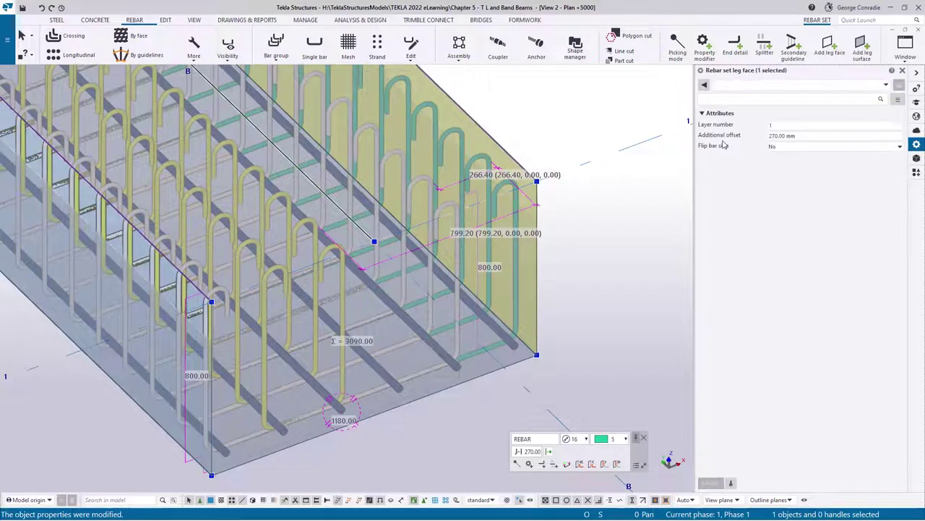
# Step: Give the west leg face of the same stirrup set an additional offset of 800 mm
pyautogui.click(165, 350)
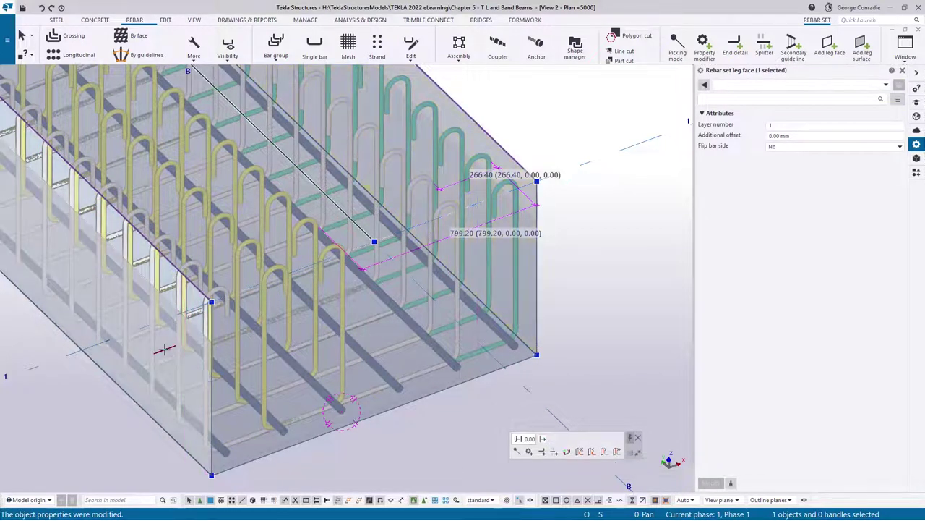
pyautogui.moveTo(803, 135); pyautogui.dragTo(729, 141)
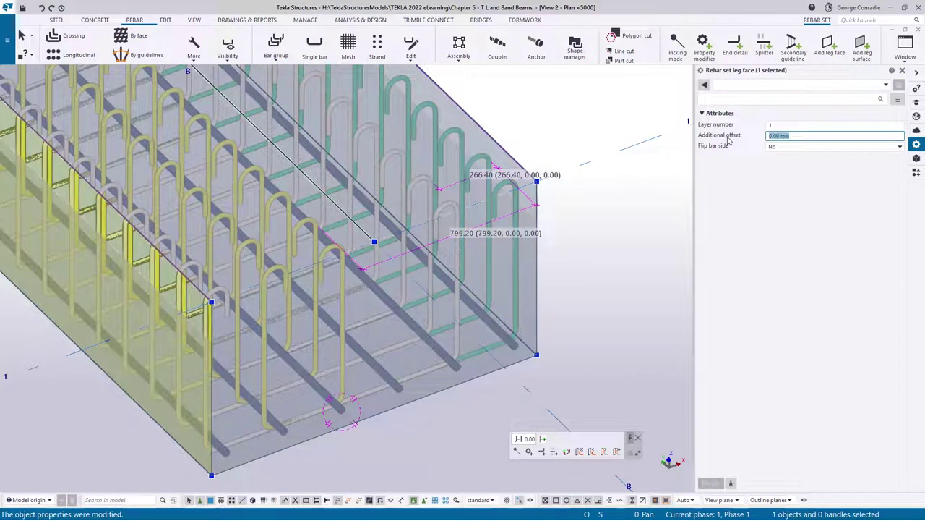
pyautogui.write('800')
pyautogui.press('Return')
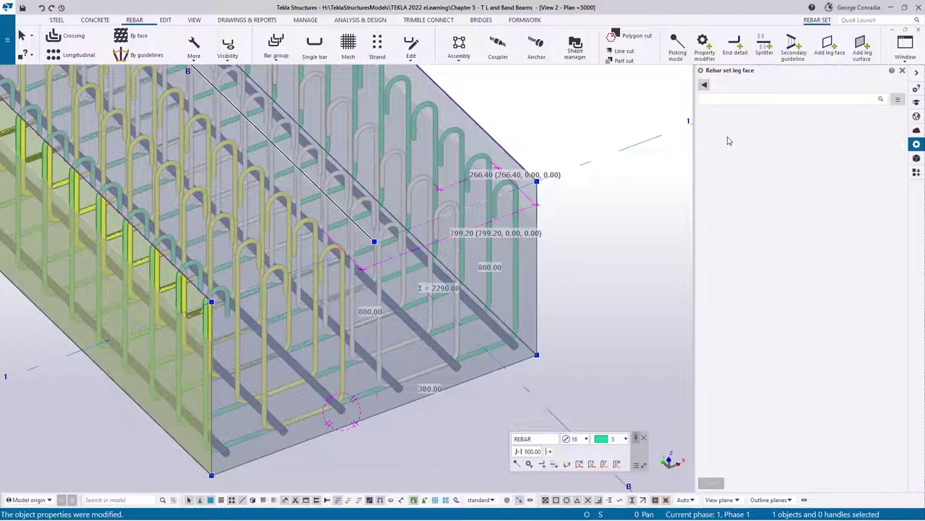
pyautogui.click(594, 253)
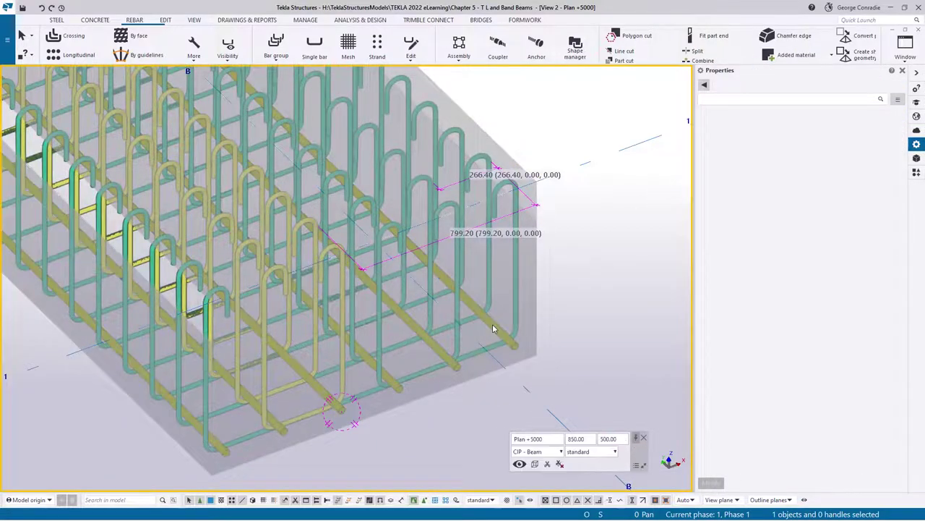
# Step: Examine how the overlapping stirrup sets line up with the longitudinal bars at grid 1, first in 3D and in plan view
pyautogui.keyDown('ctrl'); pyautogui.moveTo(493, 325); pyautogui.dragTo(393, 319, button='middle'); pyautogui.keyUp('ctrl')
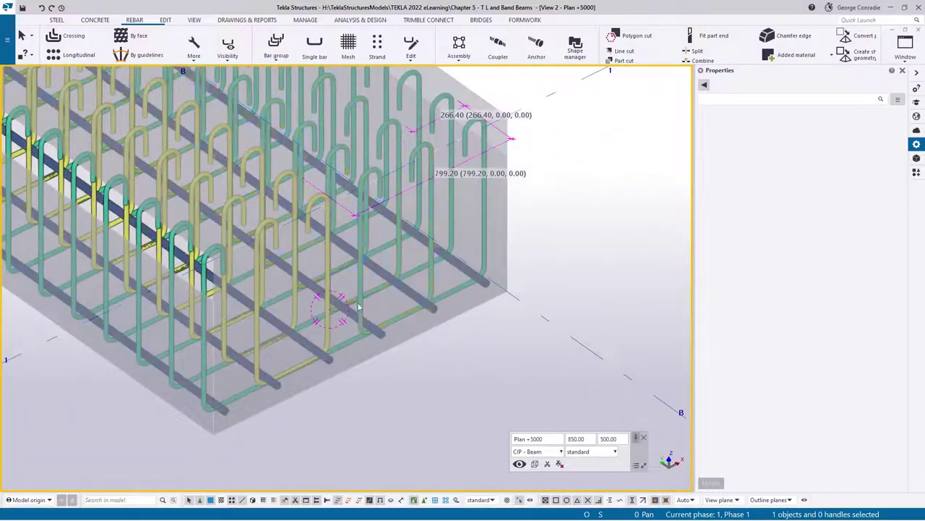
pyautogui.click(434, 277)
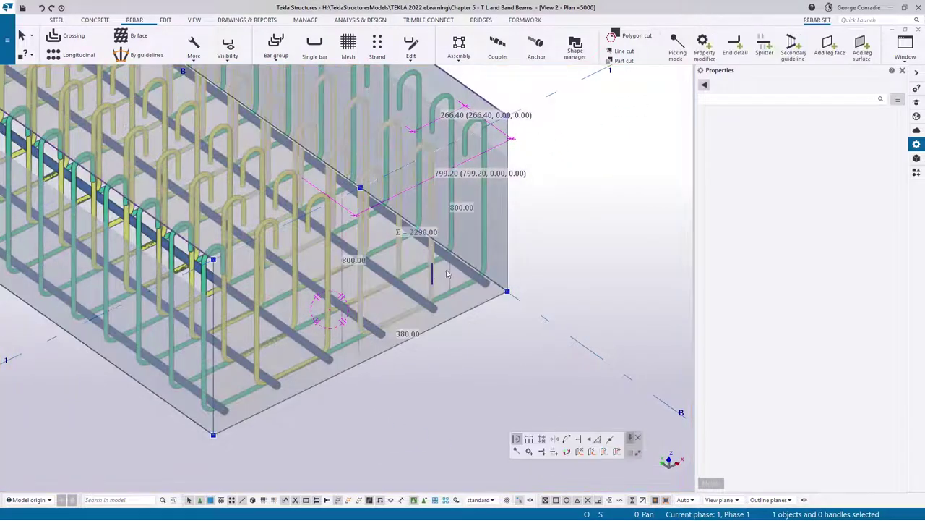
pyautogui.click(629, 259)
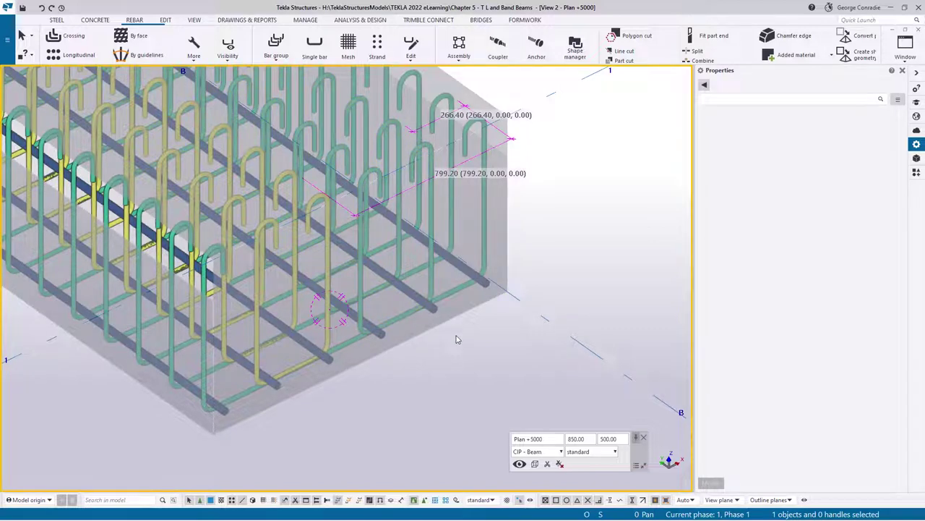
pyautogui.hotkey('ctrl', 'p')
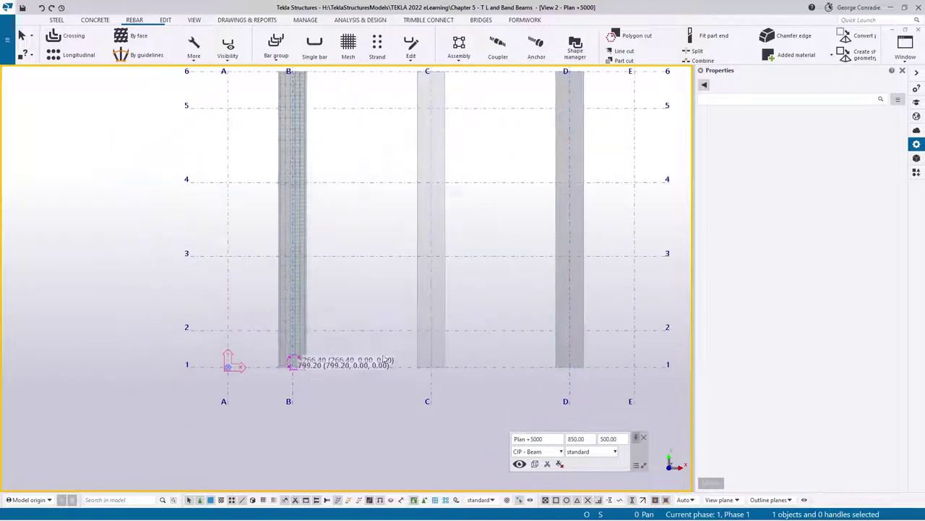
pyautogui.scroll(5, 298, 391)
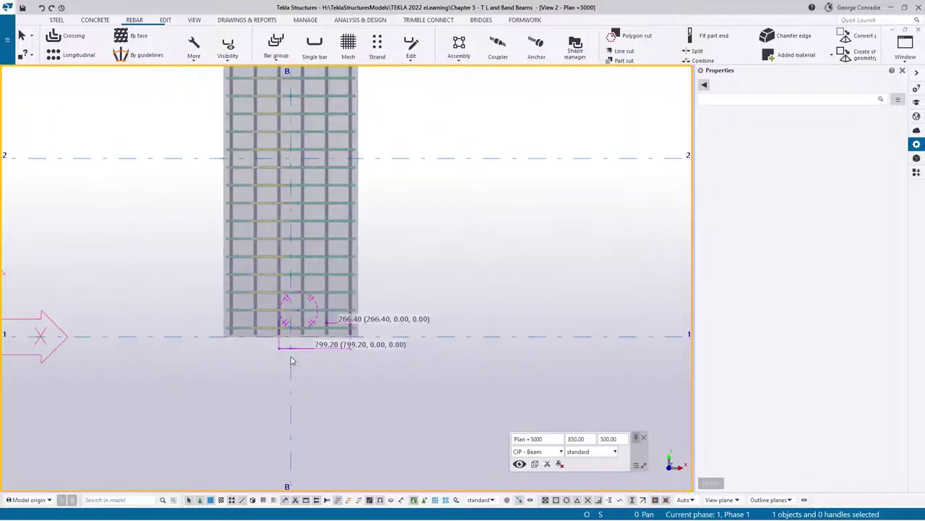
pyautogui.scroll(5, 288, 340)
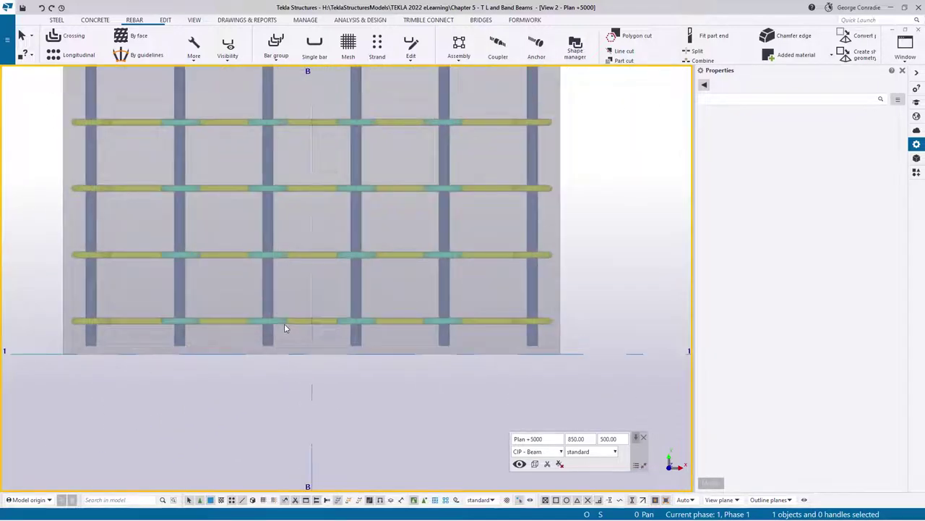
# Step: Set the start offset of the west overlapping stirrup set to 119 mm so its bars sit beside the full-width stirrups
pyautogui.click(283, 322)
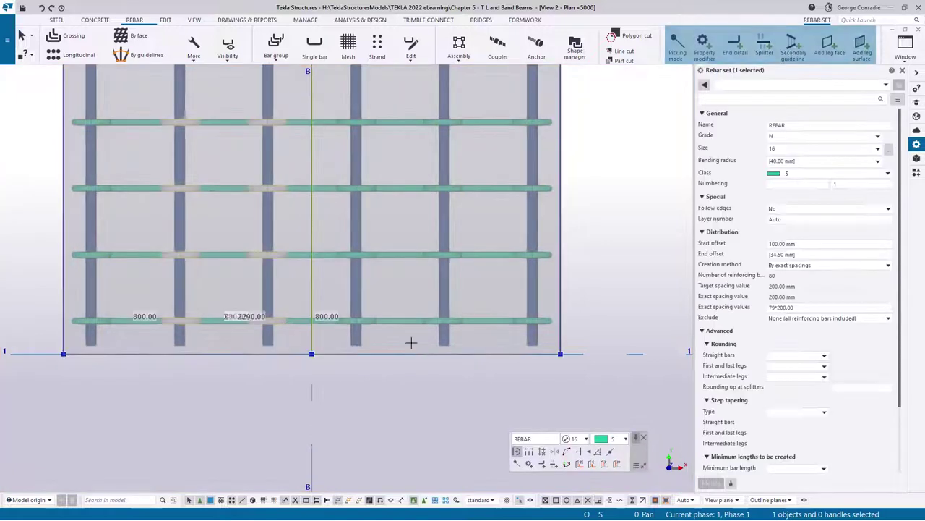
pyautogui.click(783, 307)
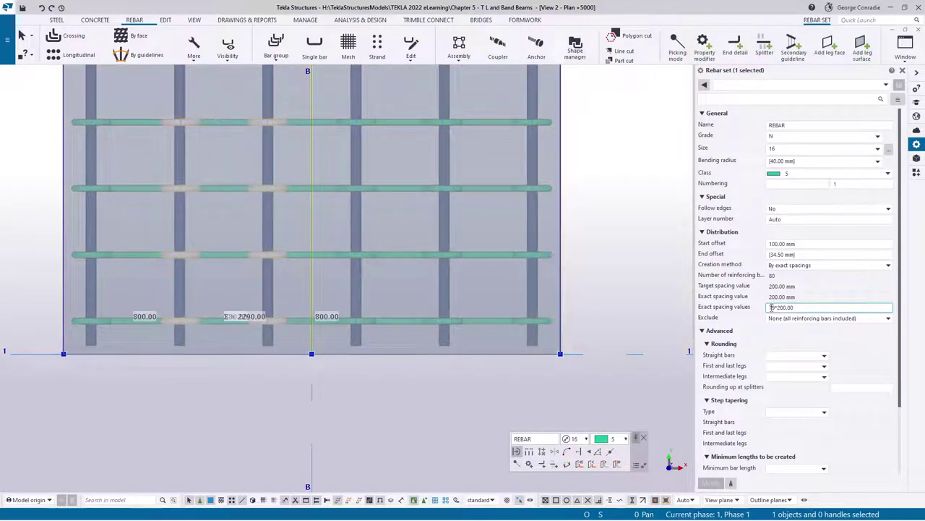
pyautogui.press('Return')
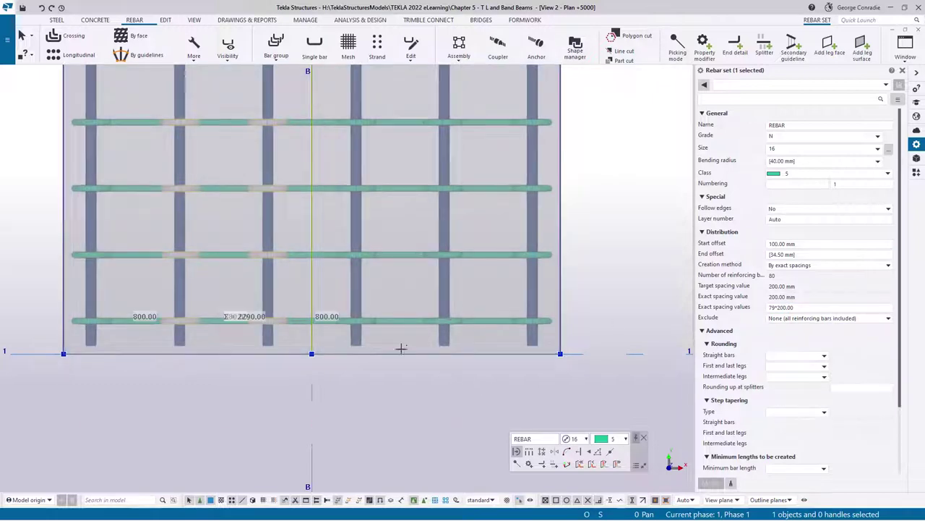
pyautogui.moveTo(256, 375); pyautogui.dragTo(335, 375, button='middle')
pyautogui.scroll(2, 272, 359)
pyautogui.scroll(2, 272, 359)
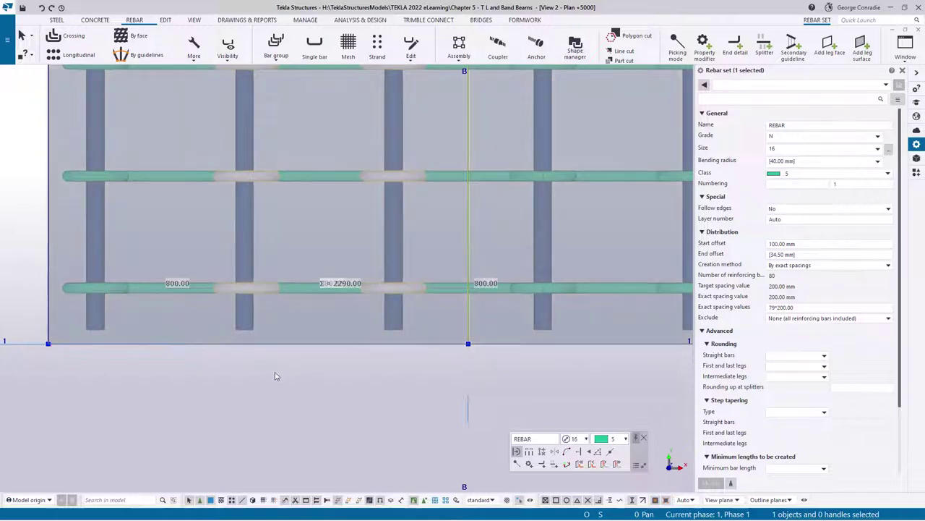
pyautogui.moveTo(295, 378); pyautogui.dragTo(117, 364, button='middle')
pyautogui.scroll(-2, 160, 361)
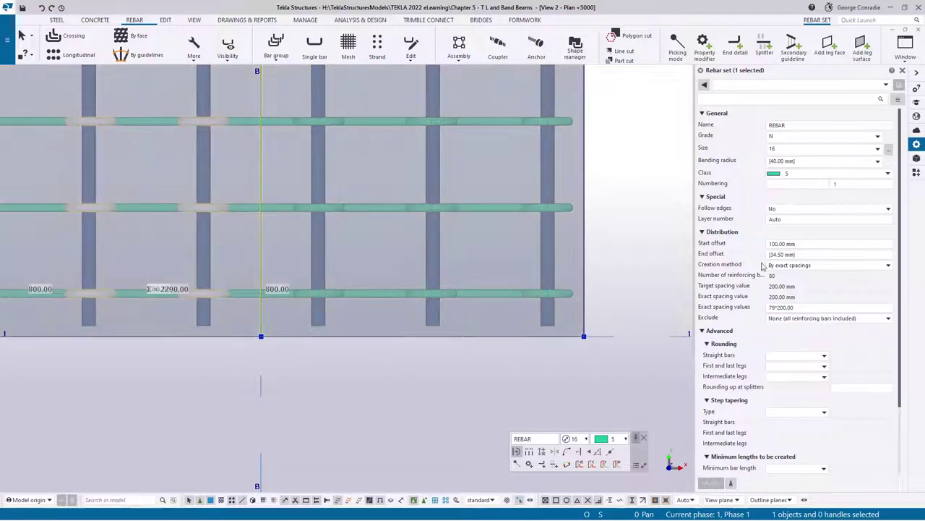
pyautogui.click(796, 244)
pyautogui.moveTo(798, 244); pyautogui.dragTo(740, 248)
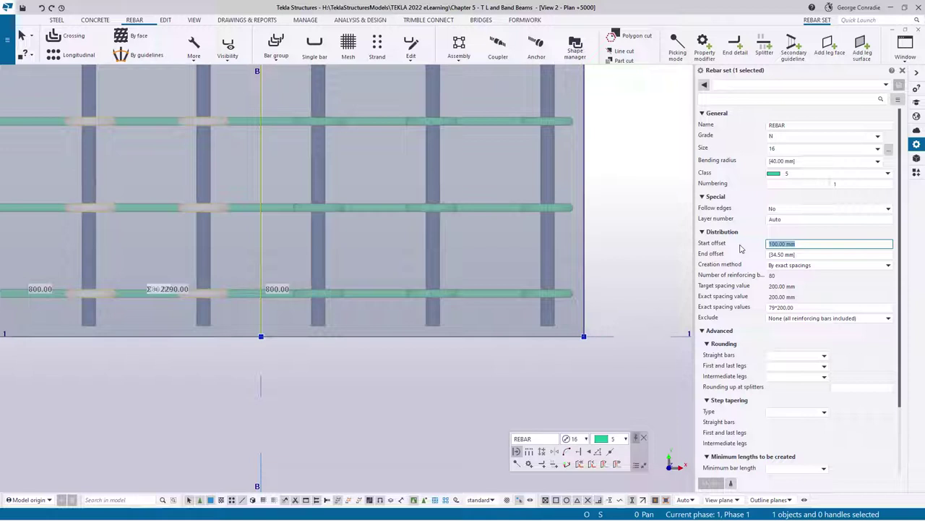
pyautogui.write('119')
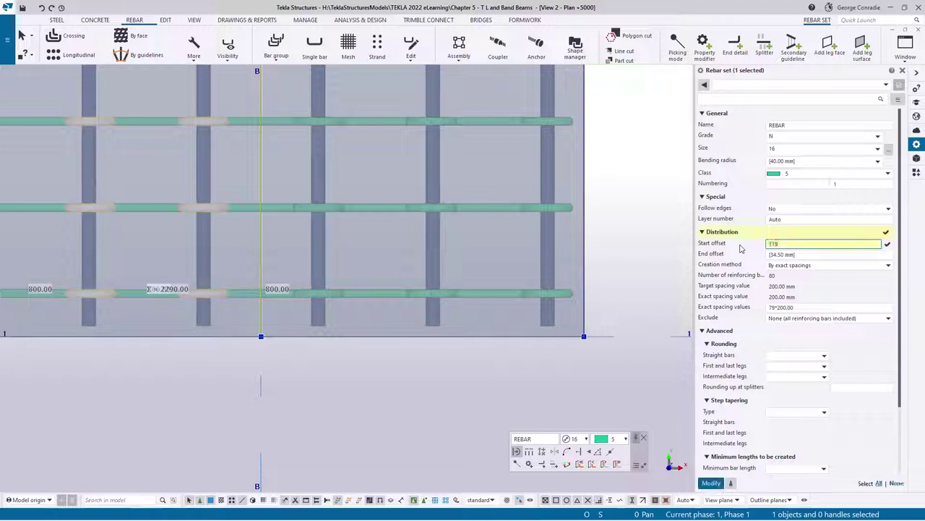
pyautogui.press('Return')
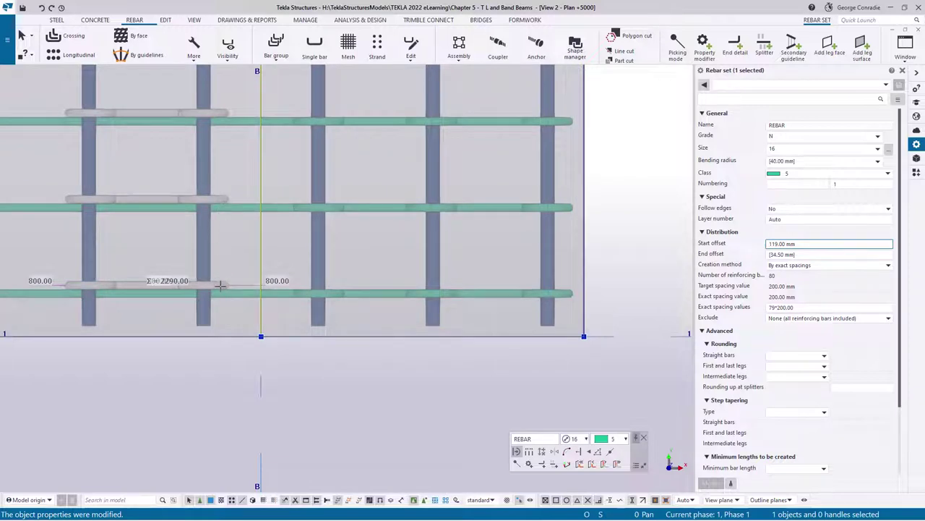
pyautogui.click(731, 483)
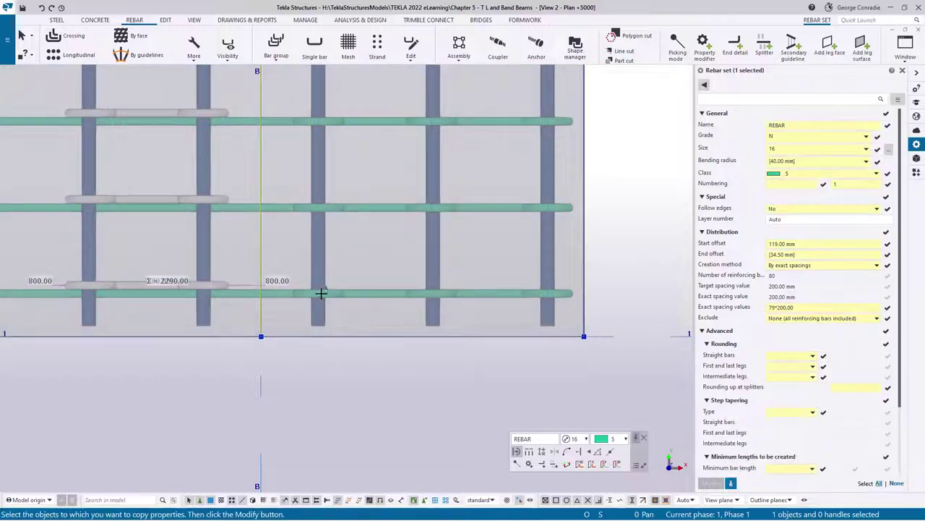
pyautogui.keyDown('ctrl'); pyautogui.moveTo(320, 291); pyautogui.dragTo(393, 227, button='middle'); pyautogui.keyUp('ctrl')
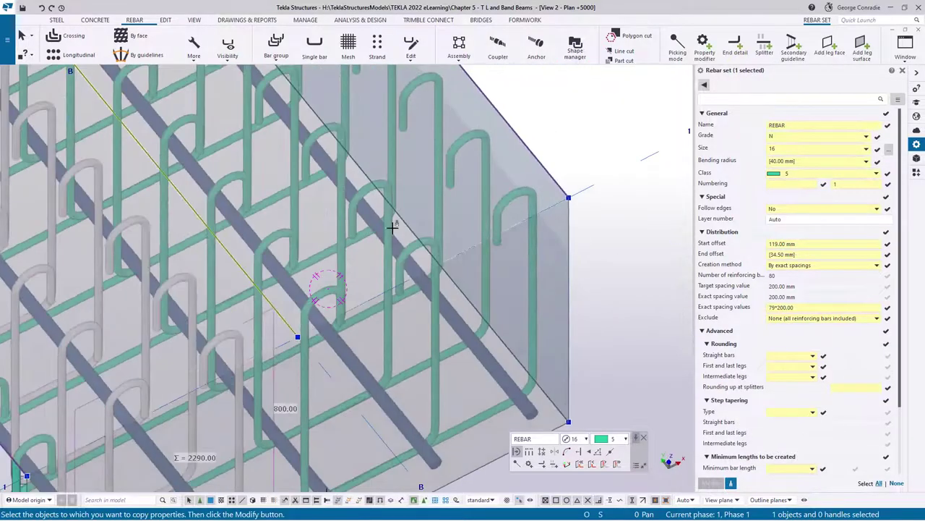
pyautogui.click(434, 322)
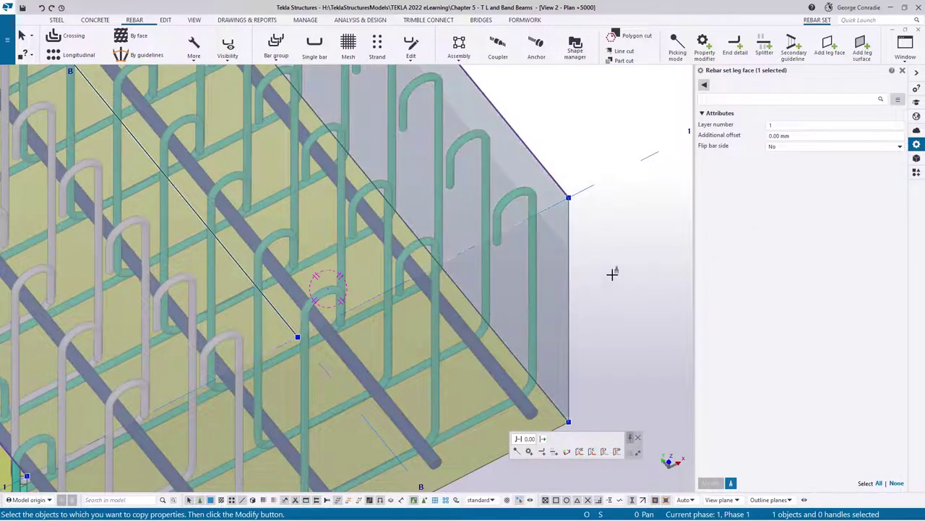
pyautogui.rightClick(612, 272)
pyautogui.click(660, 12)
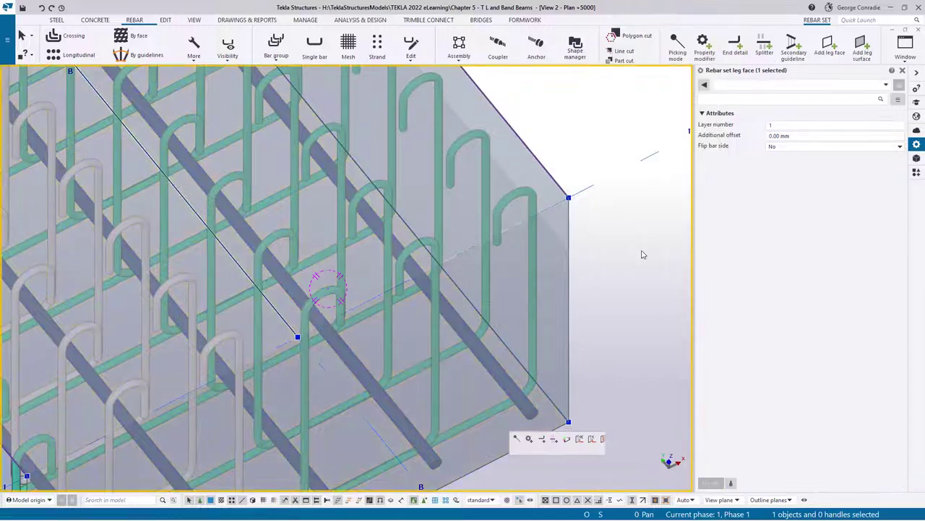
# Step: Hide the rebar set leg faces and copy the 119 mm start offset from the west overlapping stirrup set to the east one
pyautogui.click(235, 48)
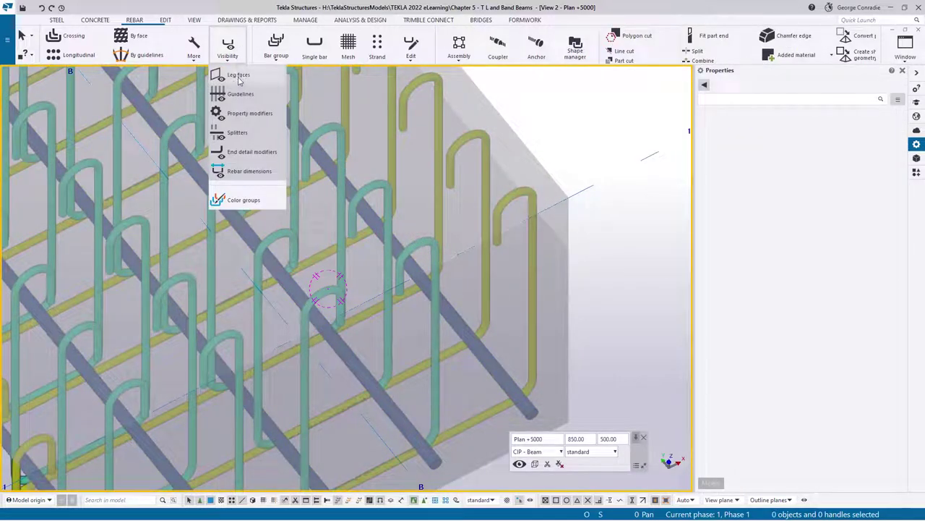
pyautogui.click(622, 262)
pyautogui.scroll(-2, 620, 287)
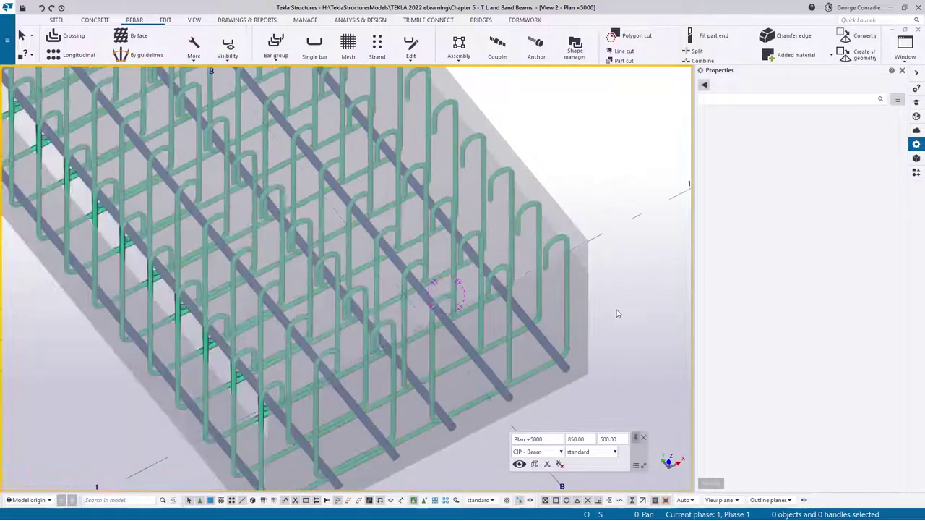
pyautogui.moveTo(618, 311); pyautogui.dragTo(635, 235, button='middle')
pyautogui.scroll(1, 460, 358)
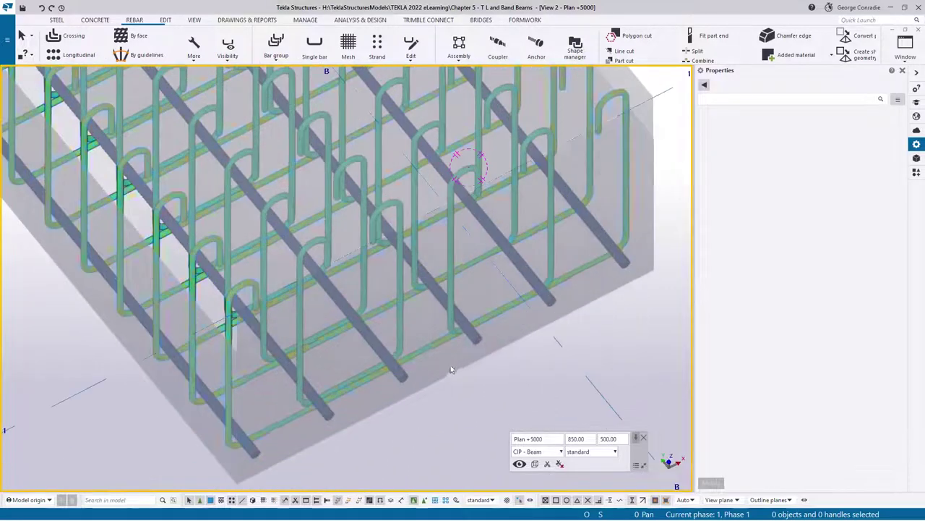
pyautogui.click(402, 345)
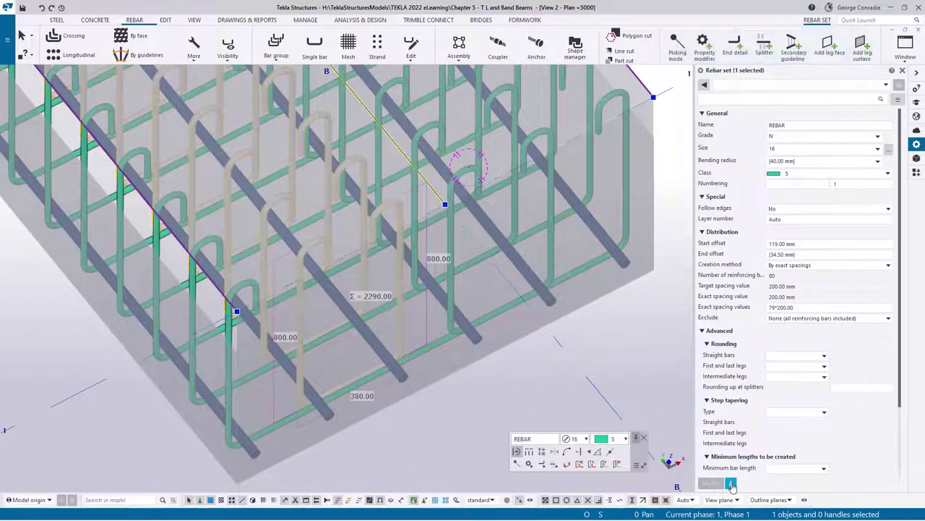
pyautogui.click(731, 484)
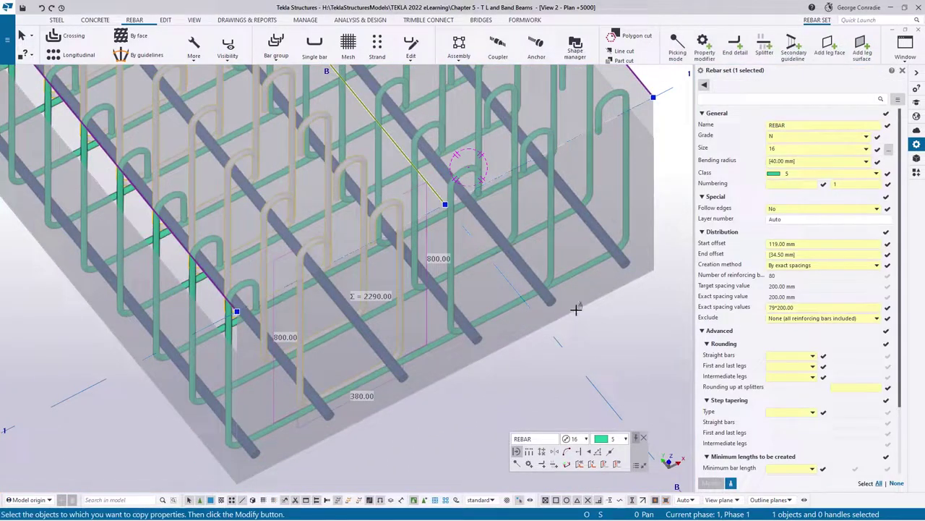
pyautogui.click(562, 266)
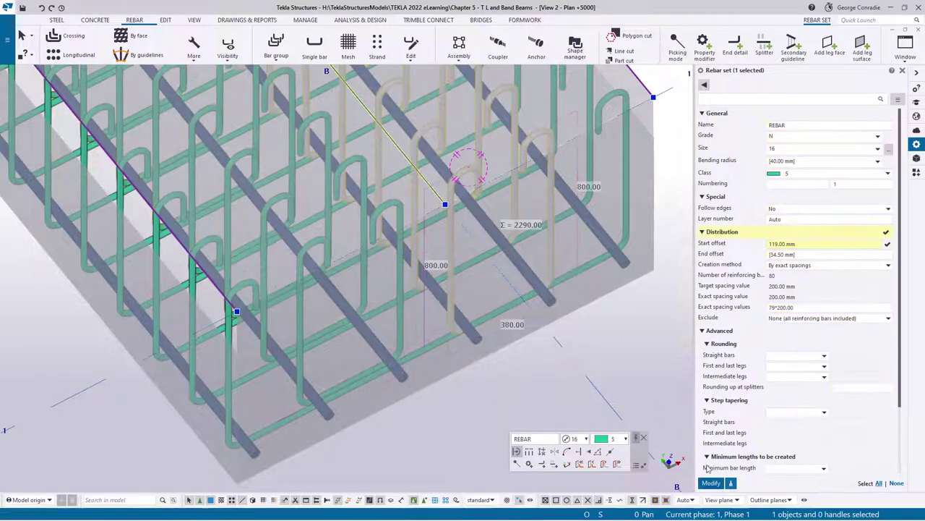
pyautogui.click(524, 378)
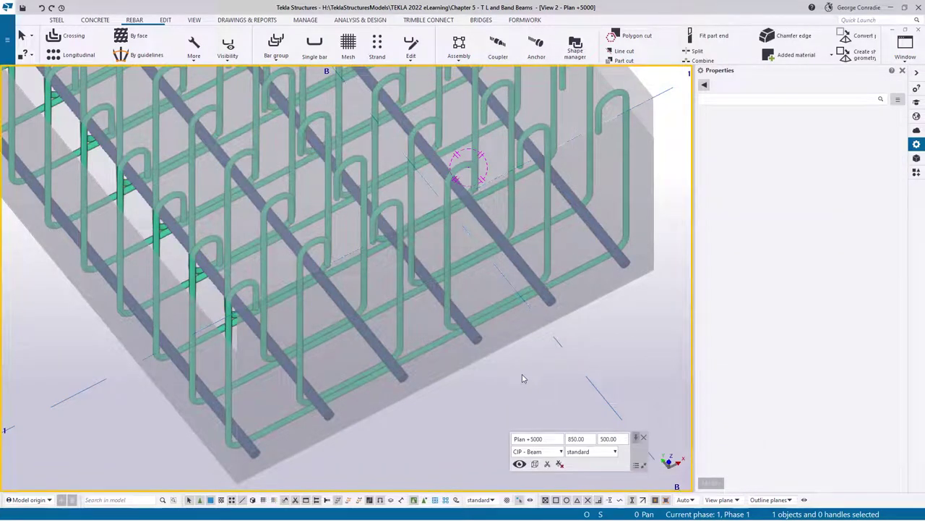
# Step: Change both overlapping inner stirrup sets to class 6 so they stand out from the full-width set
pyautogui.hotkey('ctrl', 'p')
pyautogui.scroll(5, 217, 434)
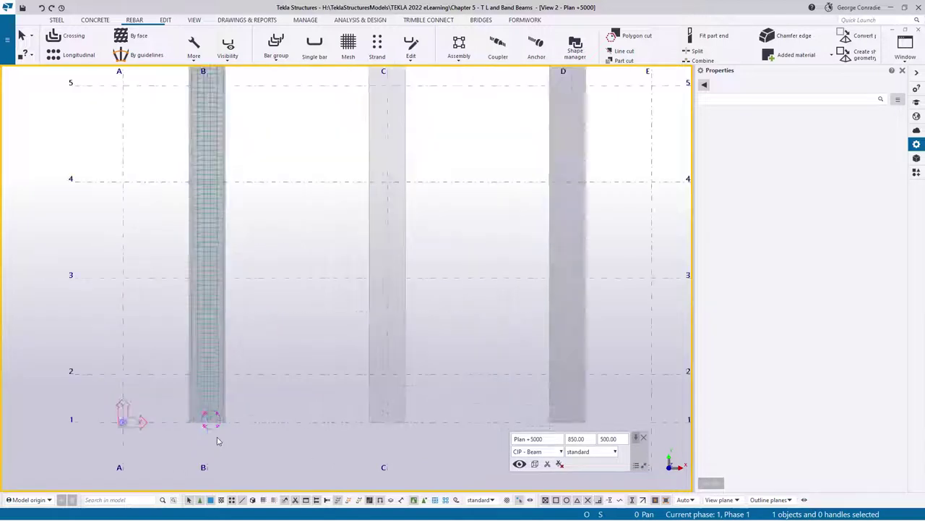
pyautogui.scroll(3, 171, 404)
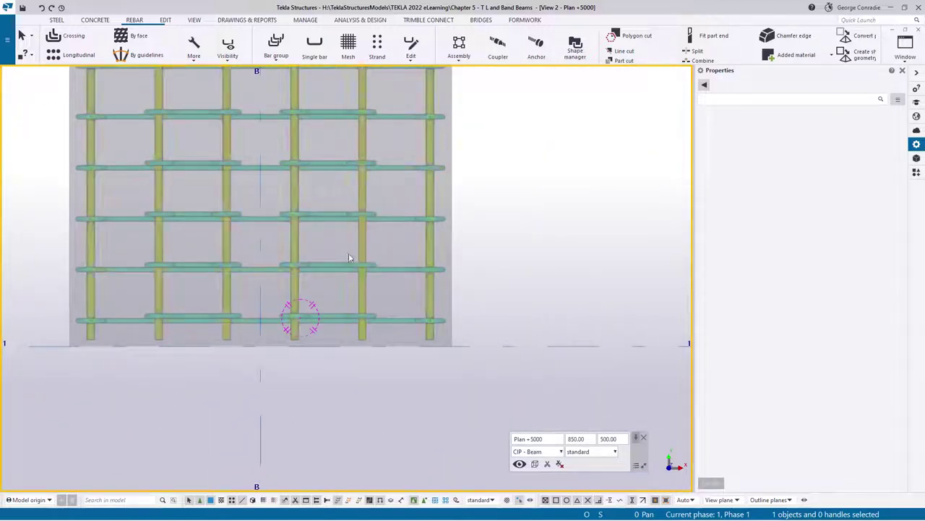
pyautogui.scroll(1, 237, 302)
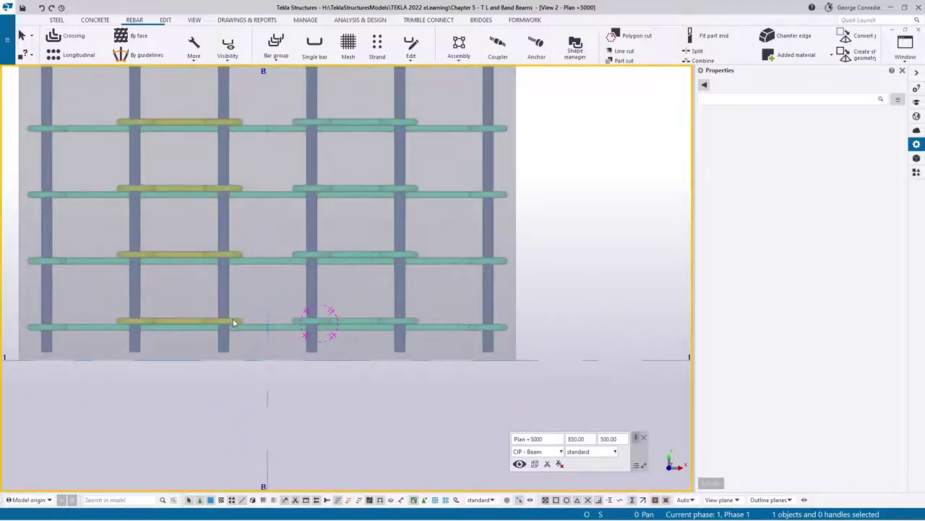
pyautogui.click(233, 323)
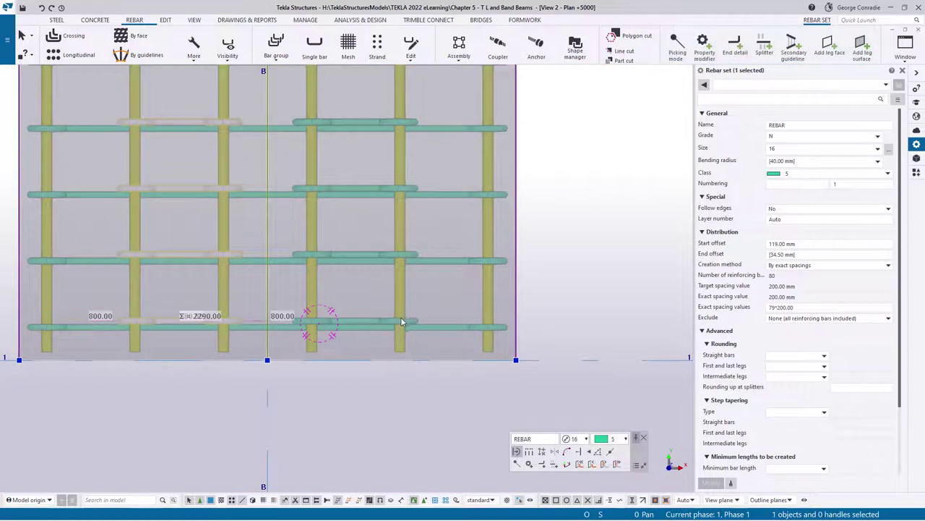
pyautogui.click(402, 323)
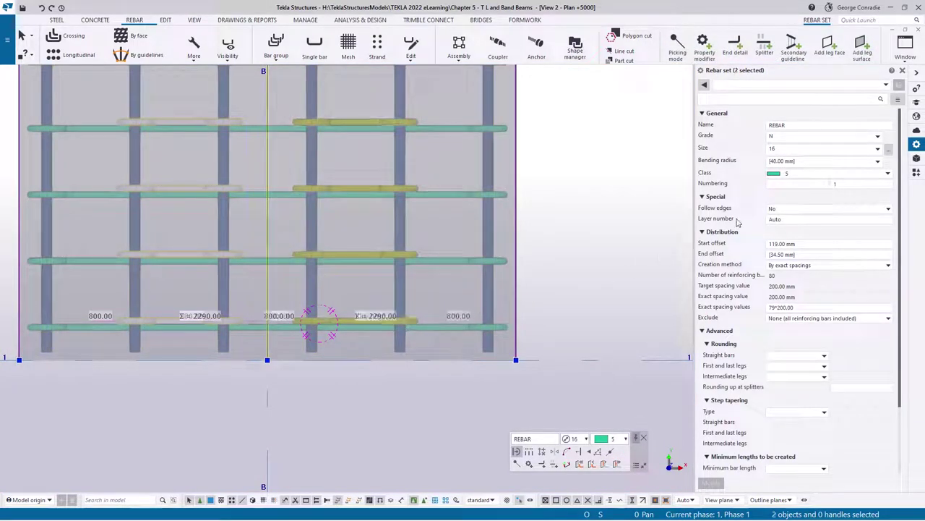
pyautogui.click(788, 173)
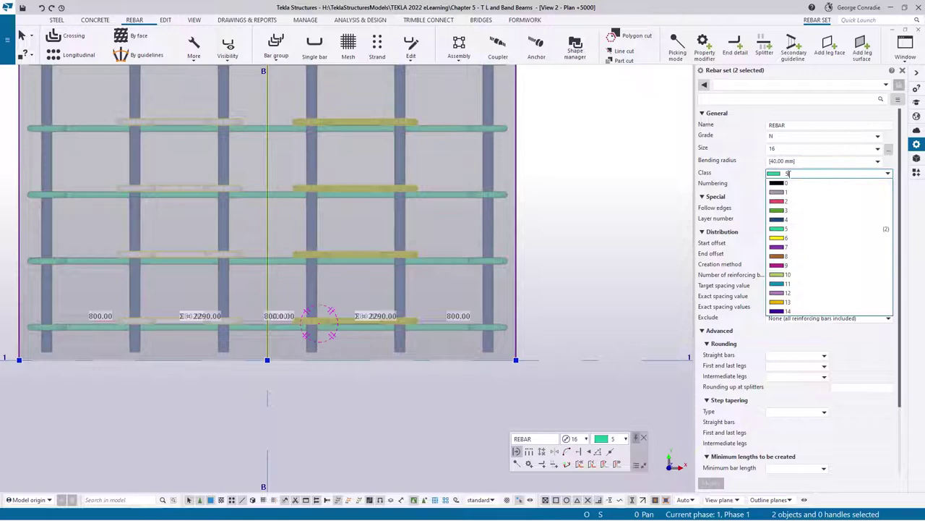
pyautogui.click(781, 242)
pyautogui.click(710, 482)
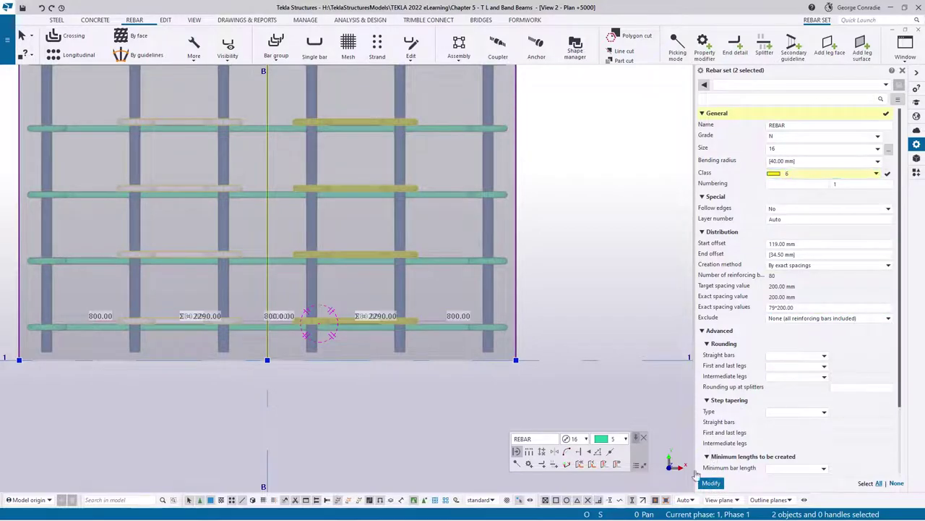
pyautogui.click(371, 379)
# Step: Examine the arrangement of the recoloured stirrup sets along the band beam in 3D and in plan view near grid 1
pyautogui.keyDown('ctrl'); pyautogui.moveTo(371, 379); pyautogui.dragTo(507, 249, button='middle'); pyautogui.keyUp('ctrl')
pyautogui.scroll(-1, 507, 250)
pyautogui.keyDown('ctrl'); pyautogui.moveTo(478, 330); pyautogui.dragTo(501, 346, button='middle'); pyautogui.keyUp('ctrl')
pyautogui.scroll(-3, 458, 367)
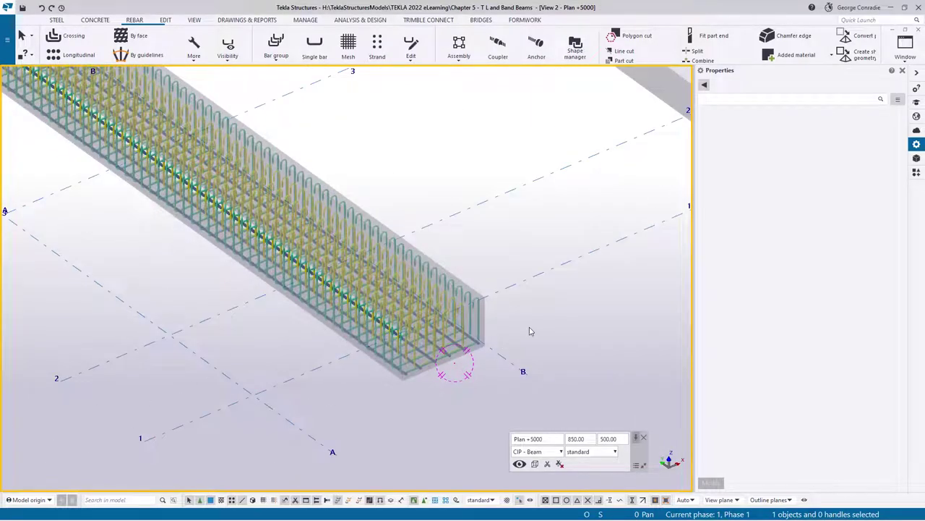
pyautogui.hotkey('ctrl', 'p')
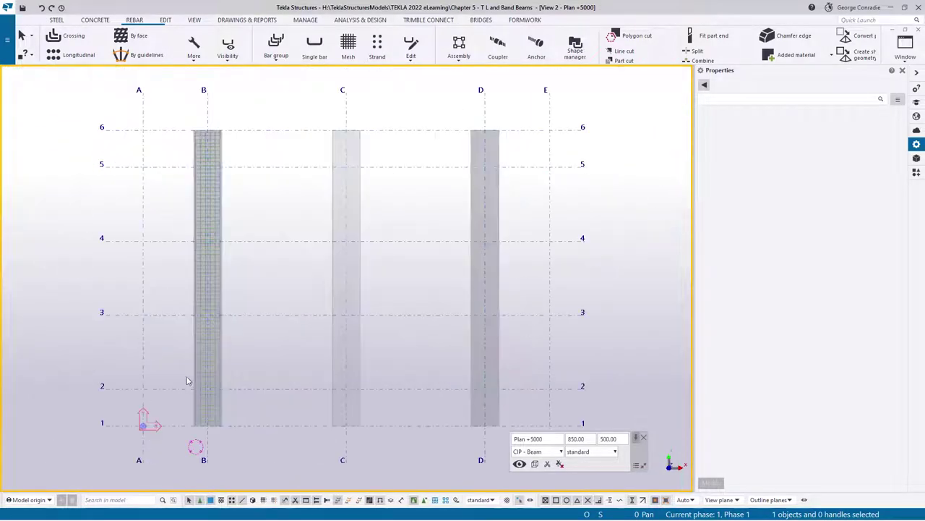
pyautogui.scroll(8, 203, 405)
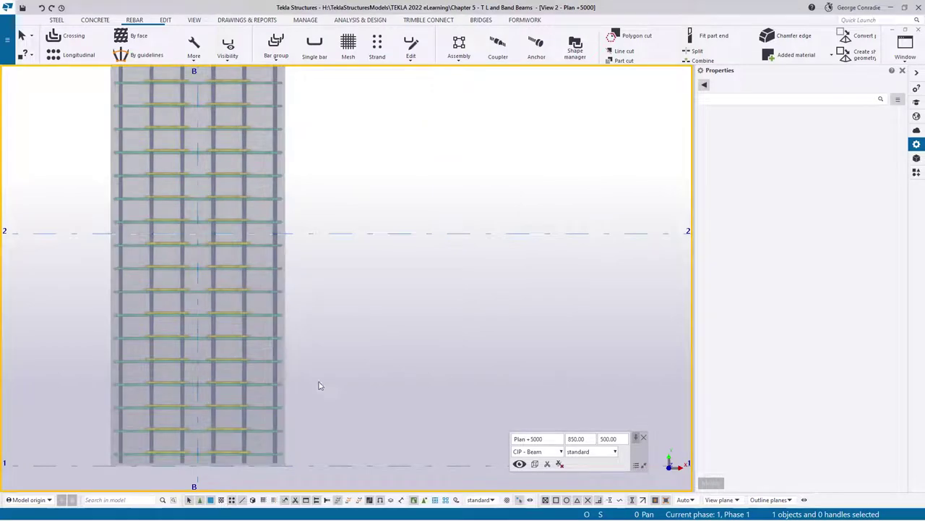
pyautogui.scroll(3, 344, 357)
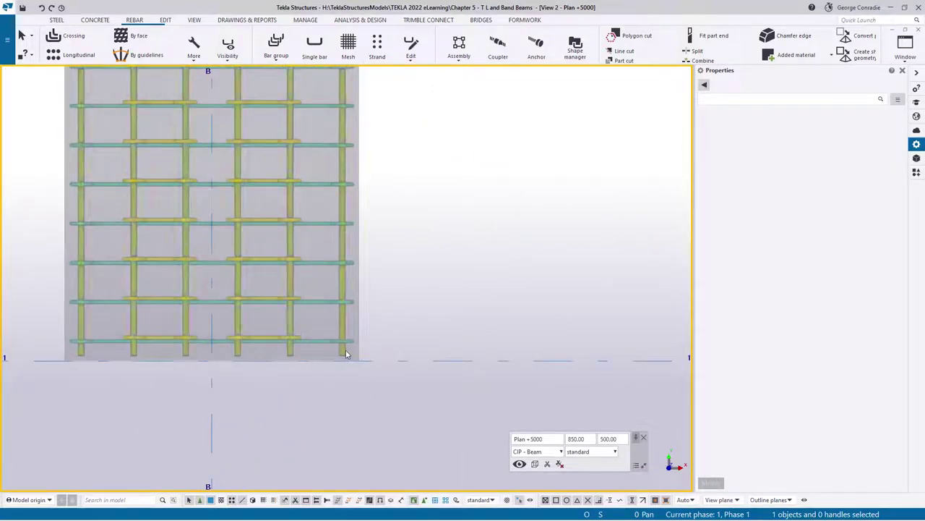
# Step: Add an end detail modifier with a standard 90-degree hook to the longitudinal bottom bars at the beam's grid 1 end
pyautogui.keyDown('ctrl'); pyautogui.moveTo(346, 354); pyautogui.dragTo(275, 297, button='middle'); pyautogui.keyUp('ctrl')
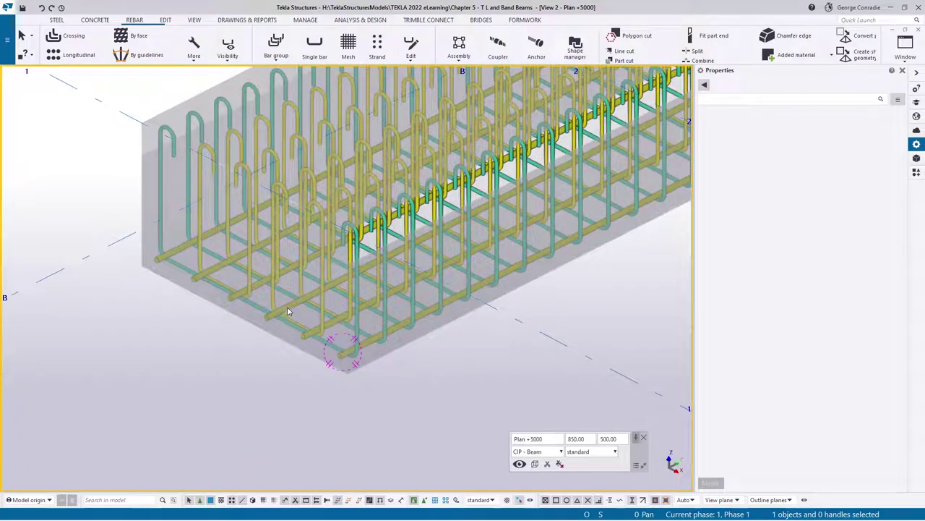
pyautogui.click(285, 312)
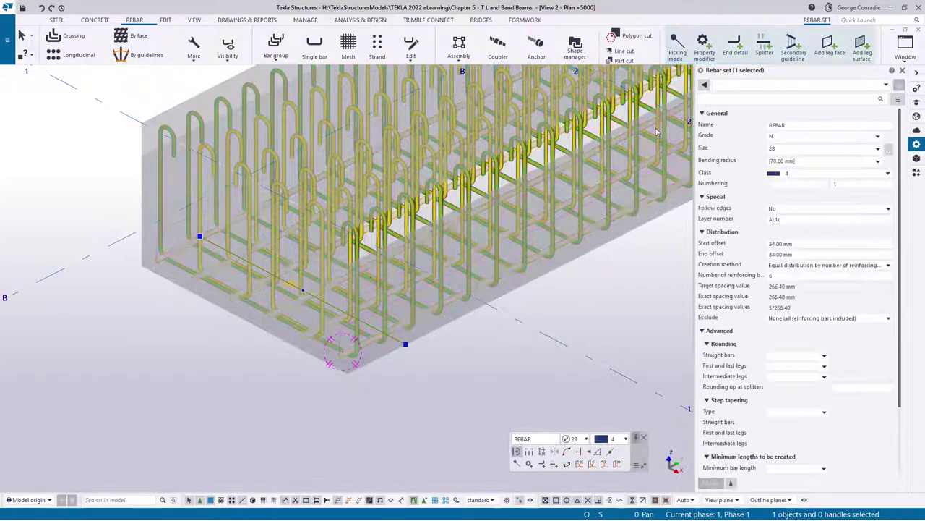
pyautogui.click(735, 45)
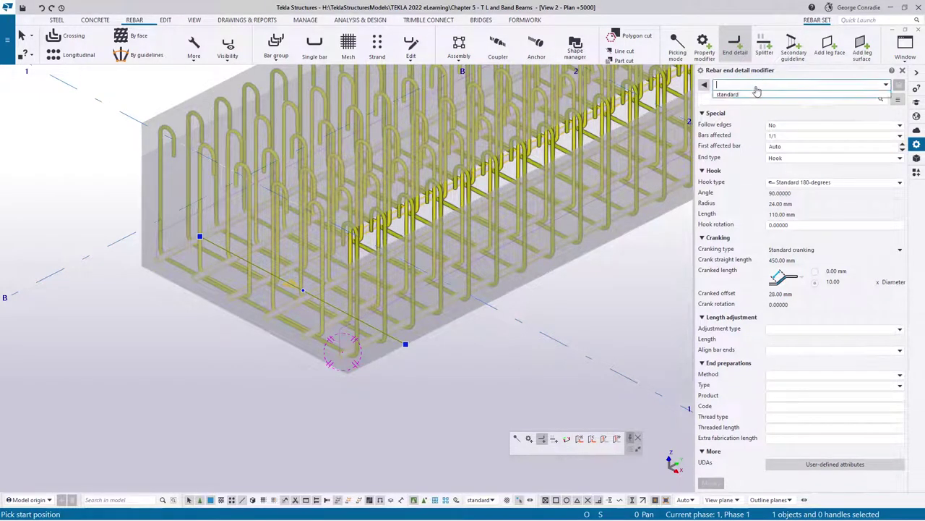
pyautogui.click(735, 85)
pyautogui.click(735, 99)
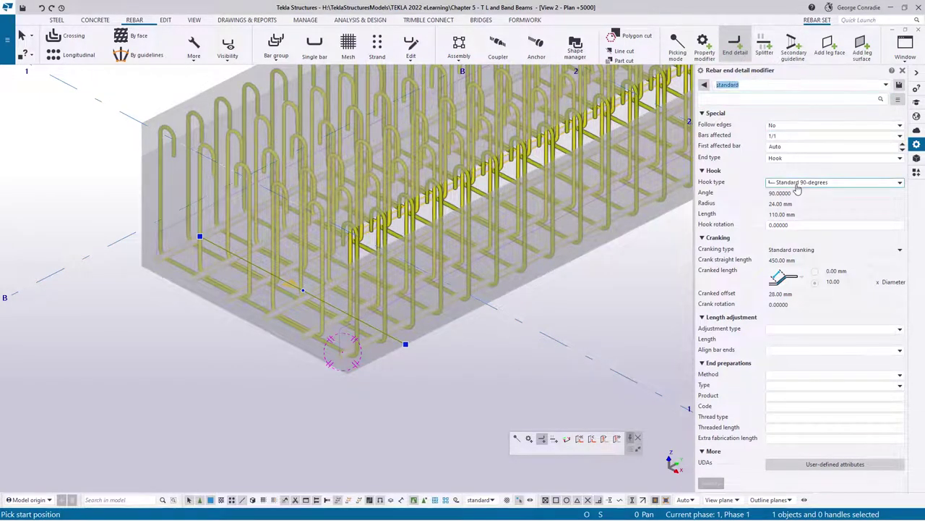
pyautogui.click(326, 367)
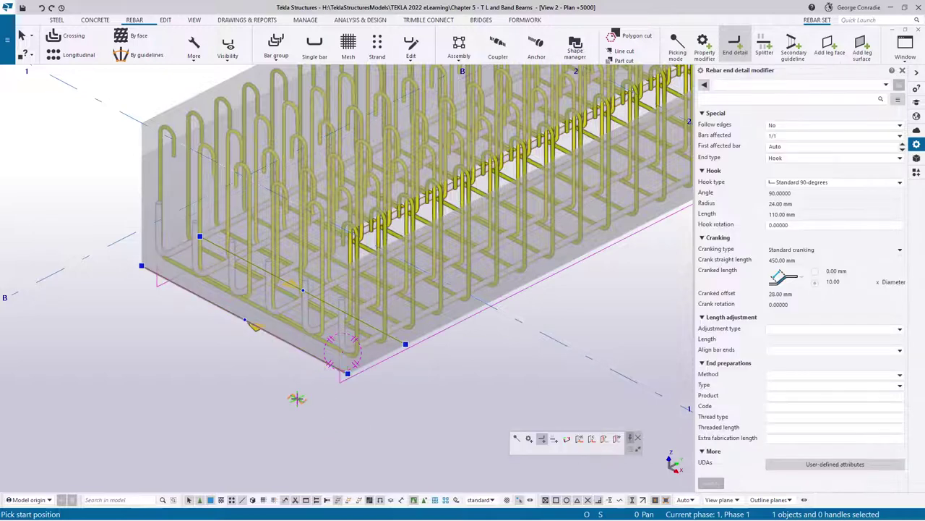
# Step: Add an end detail modifier with a standard 90-degree hook to the longitudinal bottom bars at the beam's grid 6 end
pyautogui.rightClick(297, 398)
pyautogui.click(327, 230)
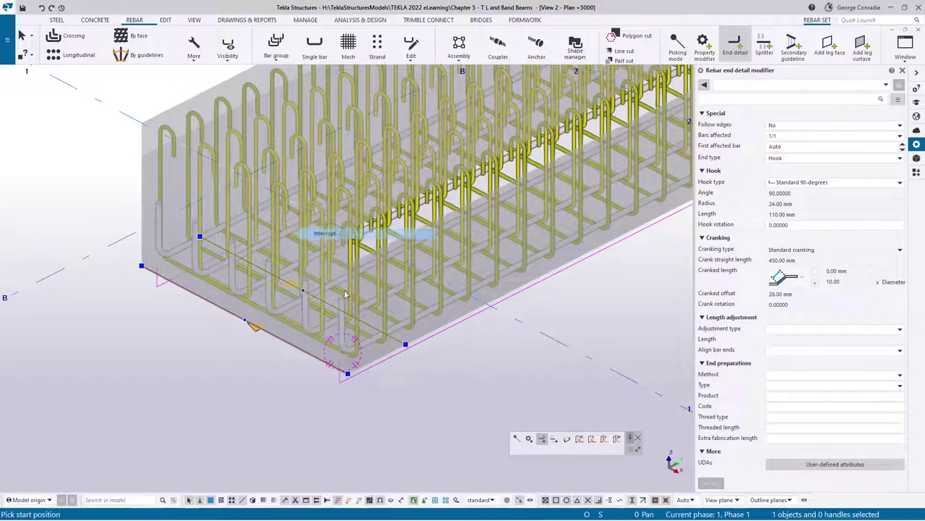
pyautogui.keyDown('ctrl'); pyautogui.moveTo(361, 379); pyautogui.dragTo(284, 323, button='middle'); pyautogui.keyUp('ctrl')
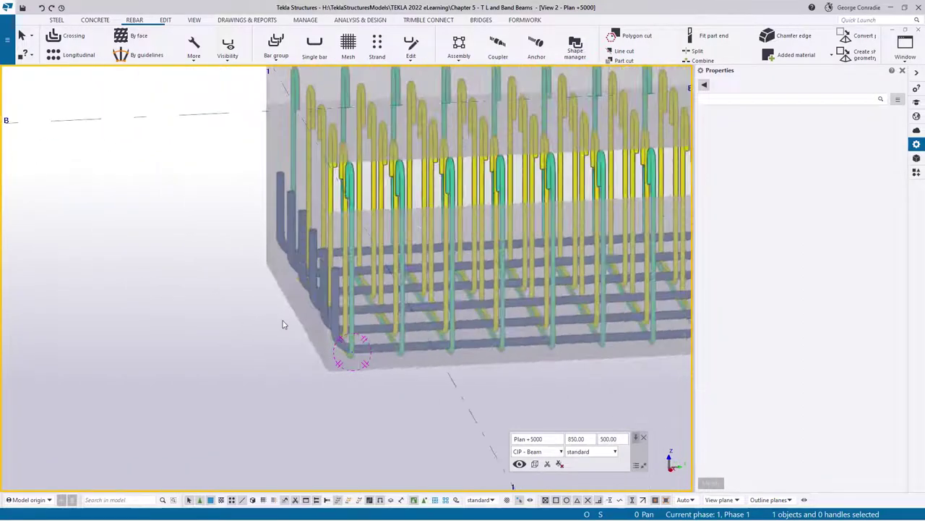
pyautogui.scroll(-4, 297, 356)
pyautogui.moveTo(499, 375); pyautogui.dragTo(167, 388, button='middle')
pyautogui.moveTo(630, 364); pyautogui.dragTo(177, 355, button='middle')
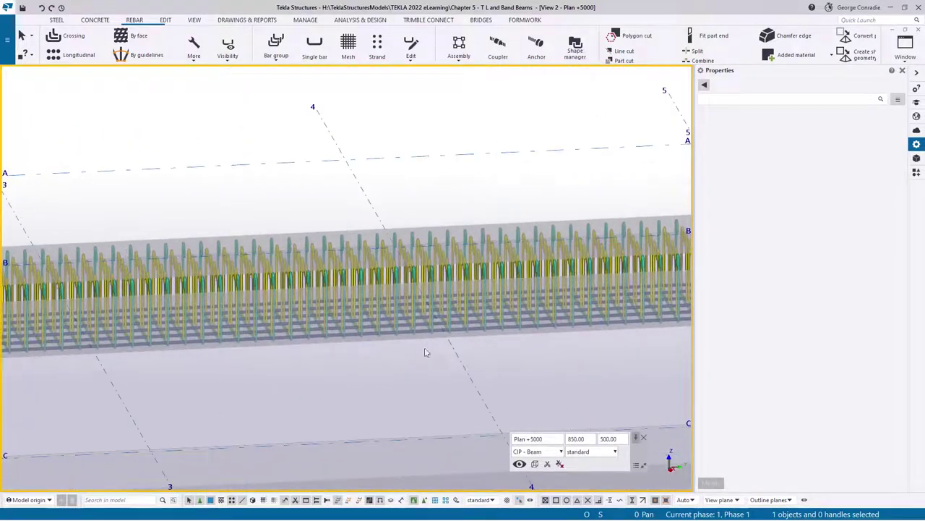
pyautogui.moveTo(622, 334); pyautogui.dragTo(249, 349, button='middle')
pyautogui.keyDown('ctrl'); pyautogui.moveTo(487, 346); pyautogui.dragTo(463, 336, button='middle'); pyautogui.keyUp('ctrl')
pyautogui.scroll(6, 463, 336)
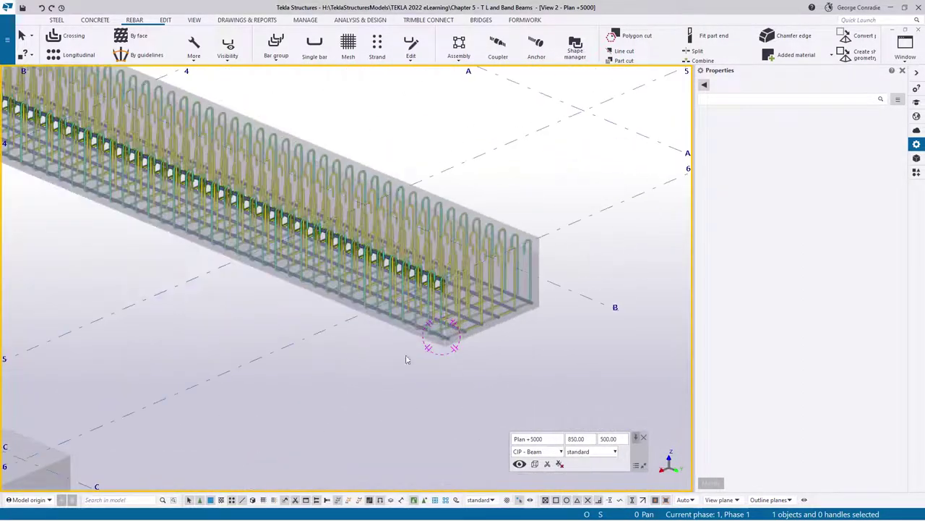
pyautogui.scroll(3, 461, 338)
pyautogui.click(364, 263)
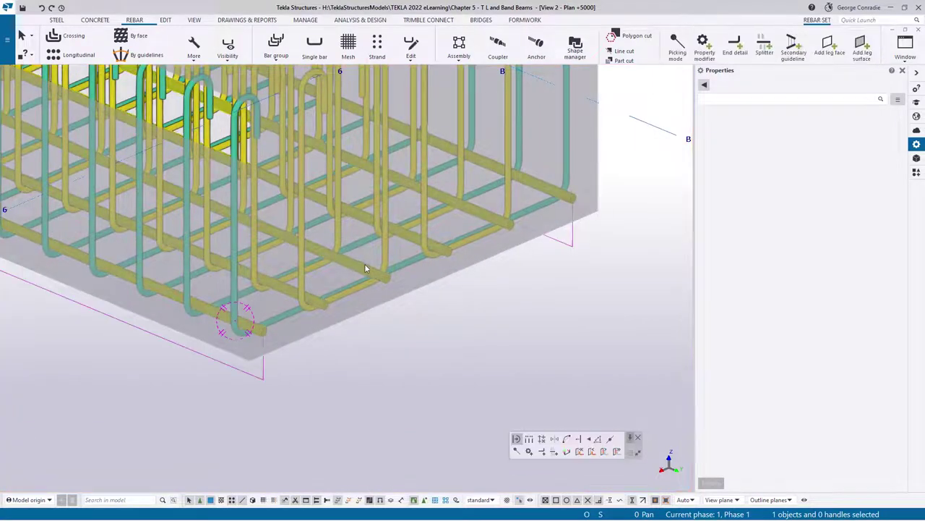
pyautogui.click(734, 47)
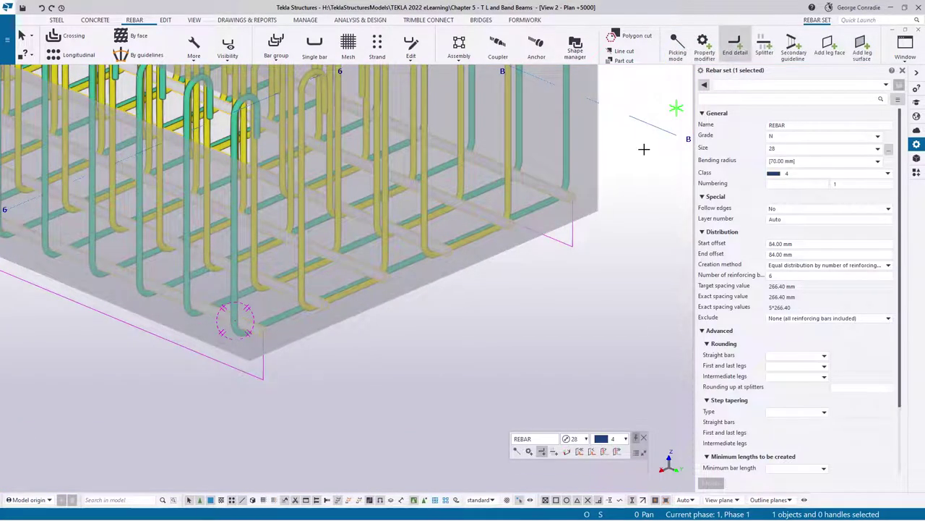
pyautogui.click(427, 287)
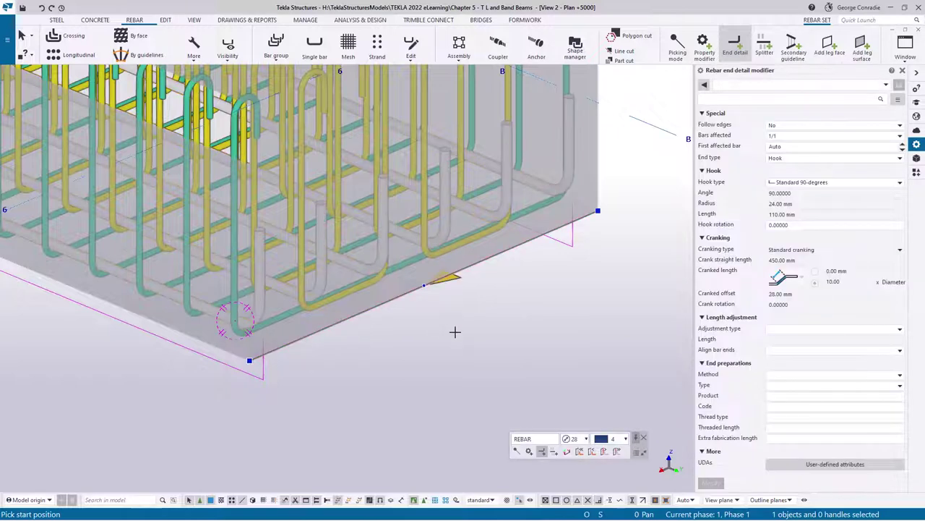
pyautogui.rightClick(455, 326)
pyautogui.click(467, 332)
pyautogui.scroll(-5, 478, 350)
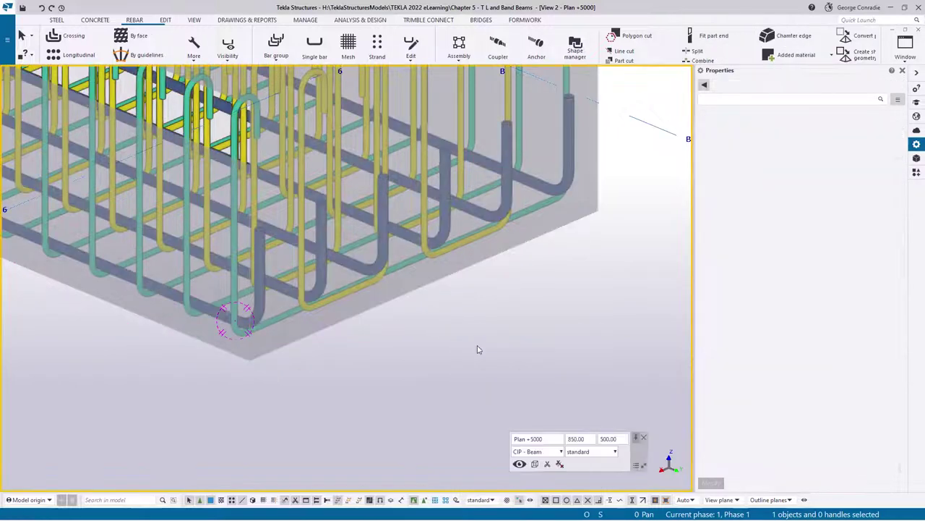
# Step: Prepare a splitter for the longitudinal bottom bars, loading the standard settings and setting the split type to Cranking
pyautogui.hotkey('ctrl', 'p')
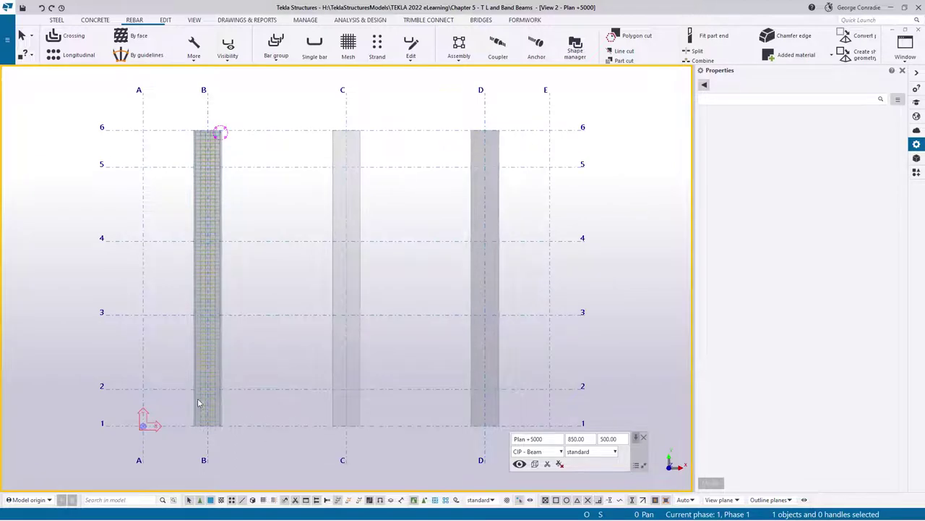
pyautogui.scroll(8, 199, 403)
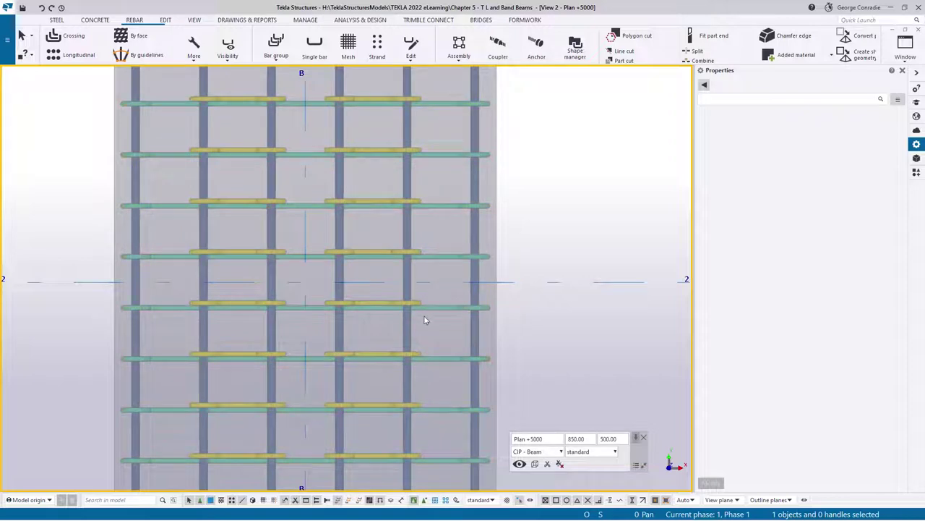
pyautogui.click(339, 289)
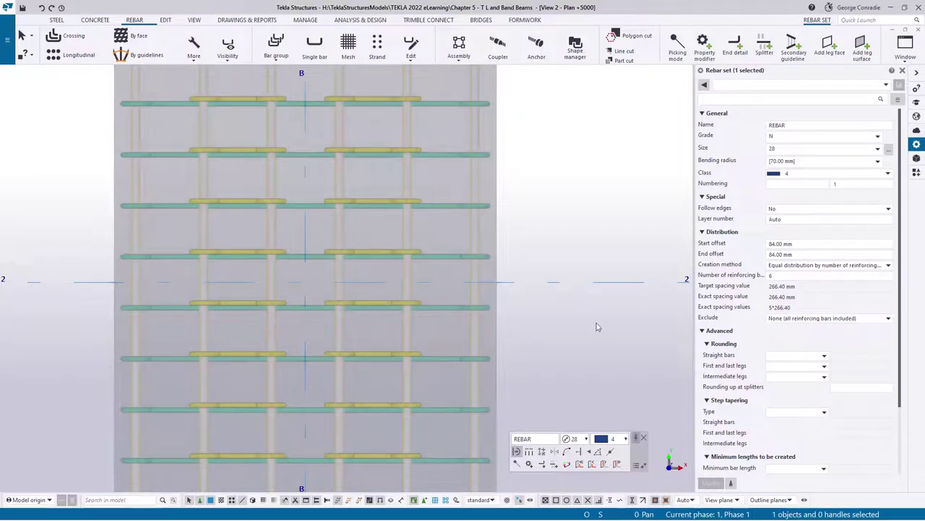
pyautogui.click(762, 47)
pyautogui.click(736, 86)
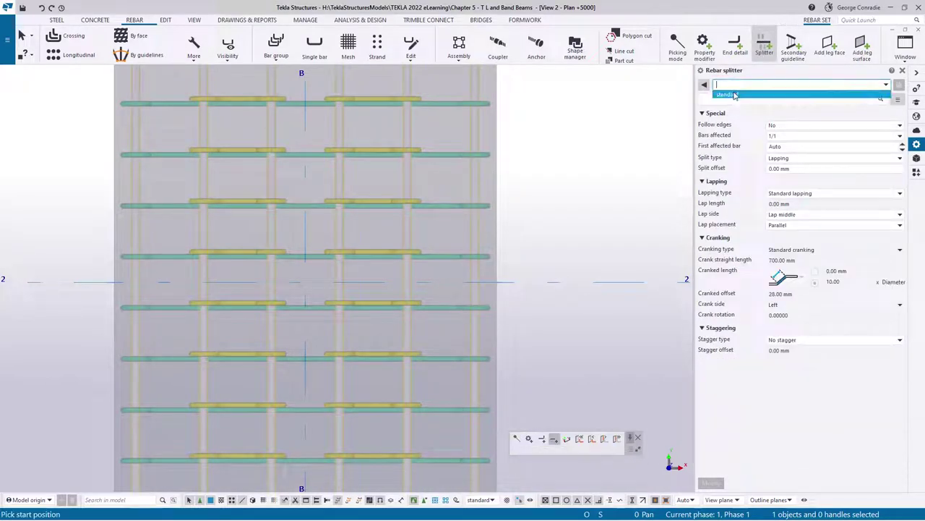
pyautogui.click(732, 95)
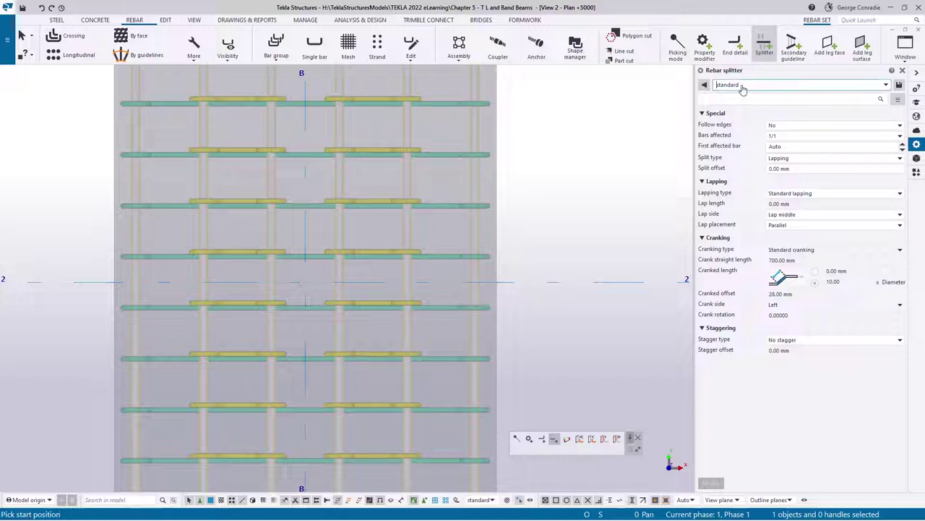
pyautogui.click(788, 162)
pyautogui.click(785, 179)
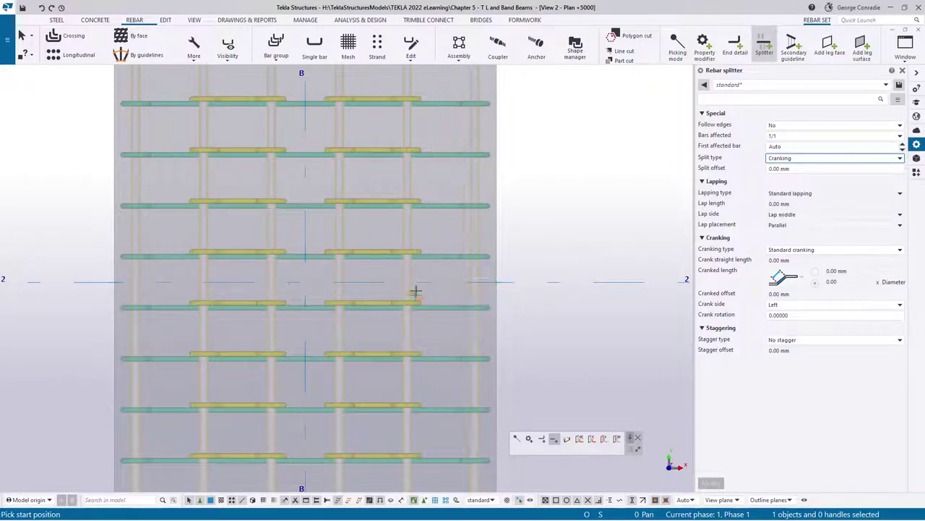
# Step: Place the cranking splitter across the longitudinal bottom bars near grid 2, about 14000 mm from the grid 6 end
pyautogui.scroll(3, 439, 287)
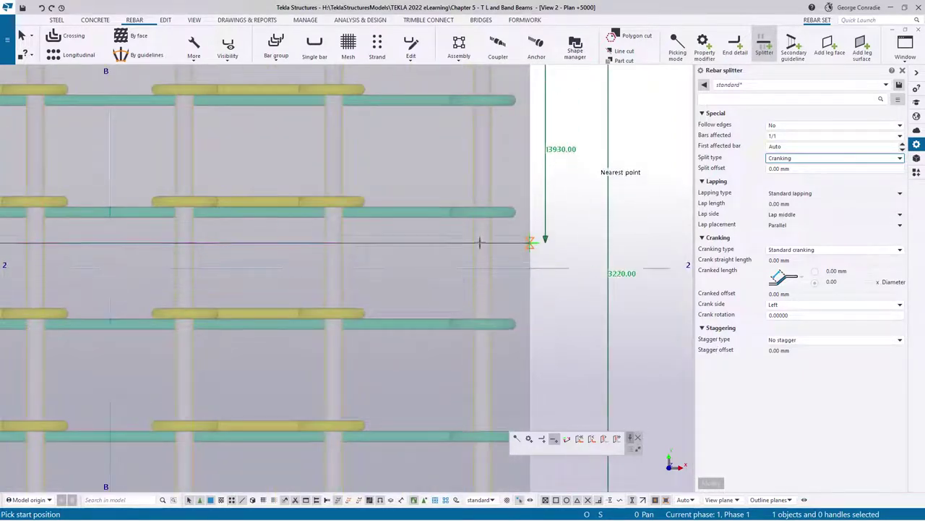
pyautogui.moveTo(477, 272)
pyautogui.keyDown('ctrl'); pyautogui.mouseDown(button='middle')
pyautogui.moveTo(398, 239)
pyautogui.moveTo(395, 227)
pyautogui.mouseUp(button='middle'); pyautogui.keyUp('ctrl')
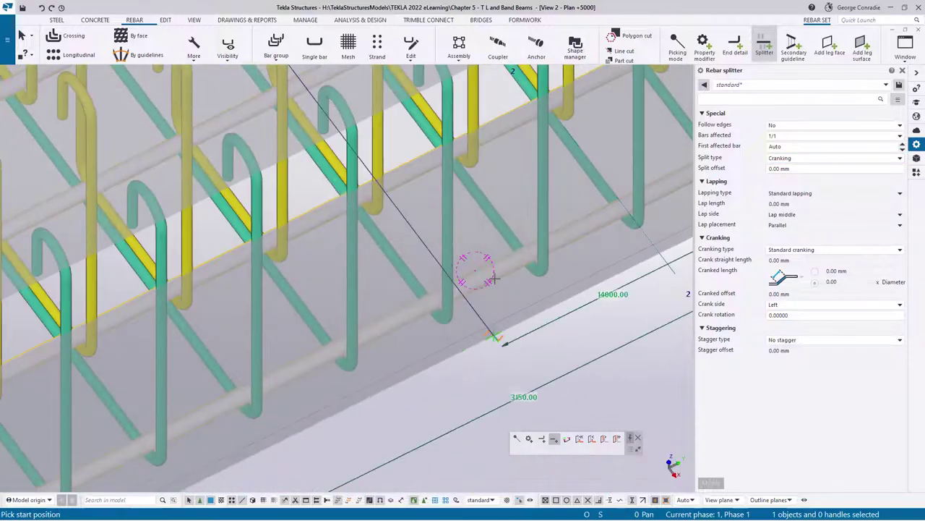
pyautogui.scroll(-3, 486, 276)
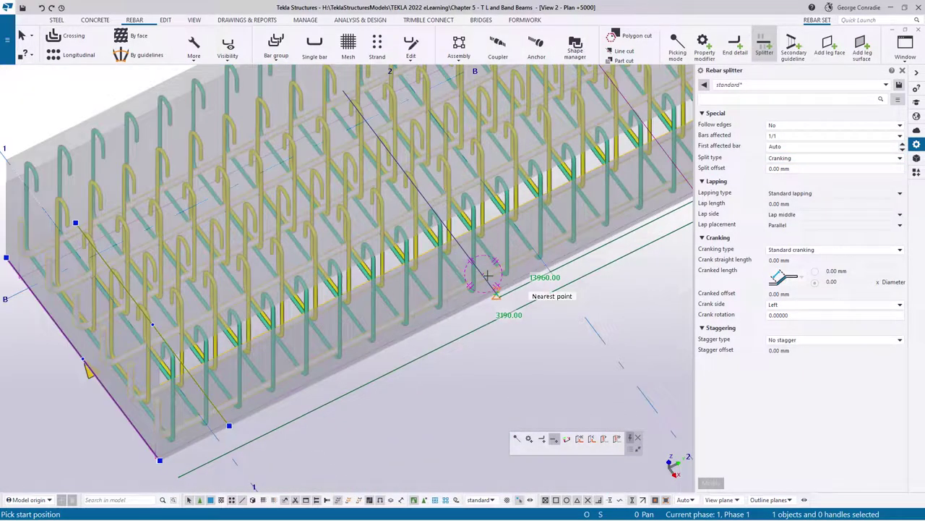
pyautogui.hotkey('ctrl', 'p')
pyautogui.scroll(4, 355, 326)
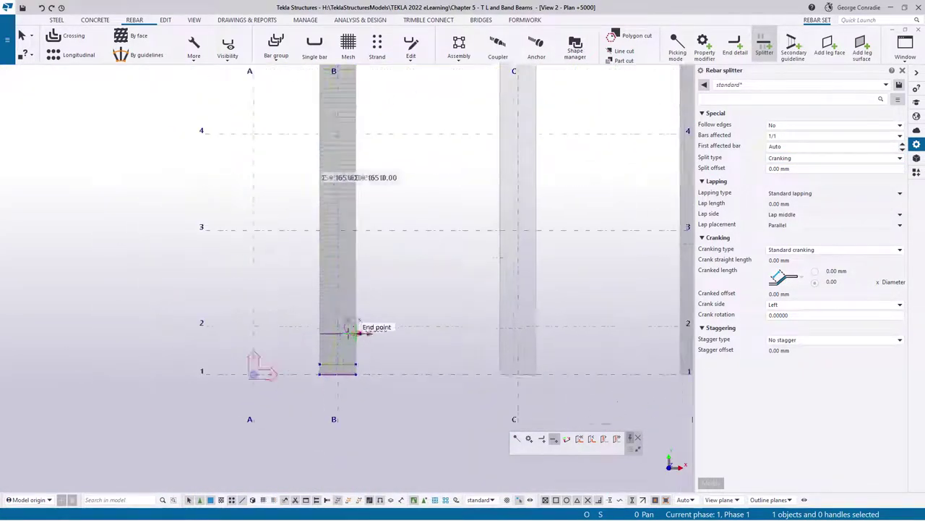
pyautogui.scroll(5, 347, 329)
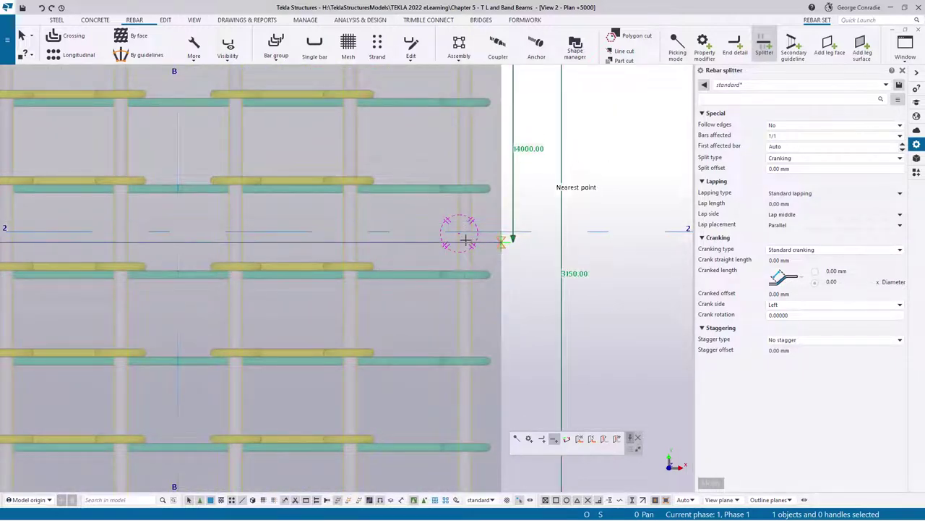
pyautogui.click(501, 241)
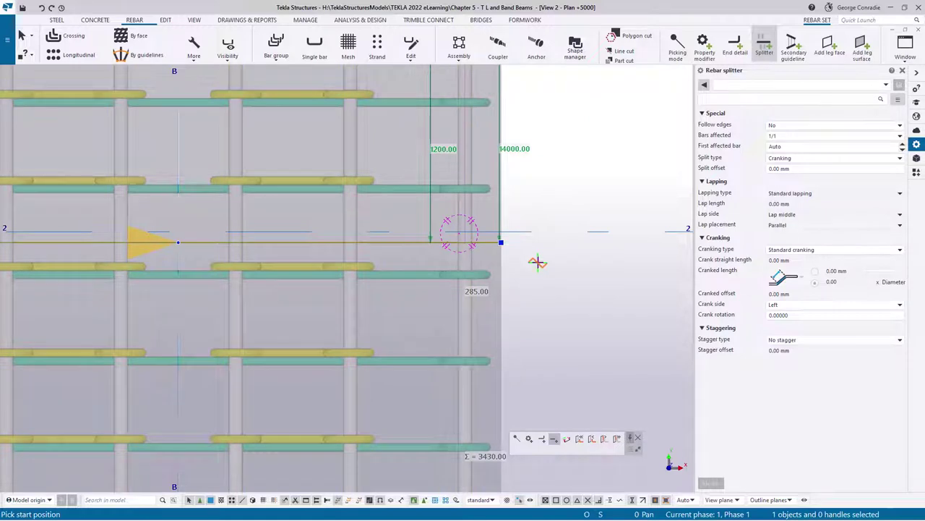
pyautogui.rightClick(542, 262)
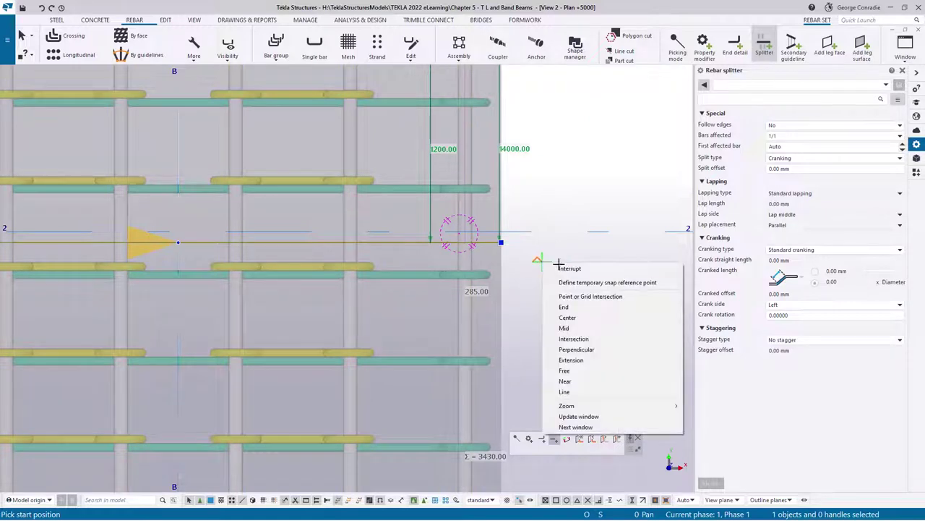
pyautogui.click(568, 269)
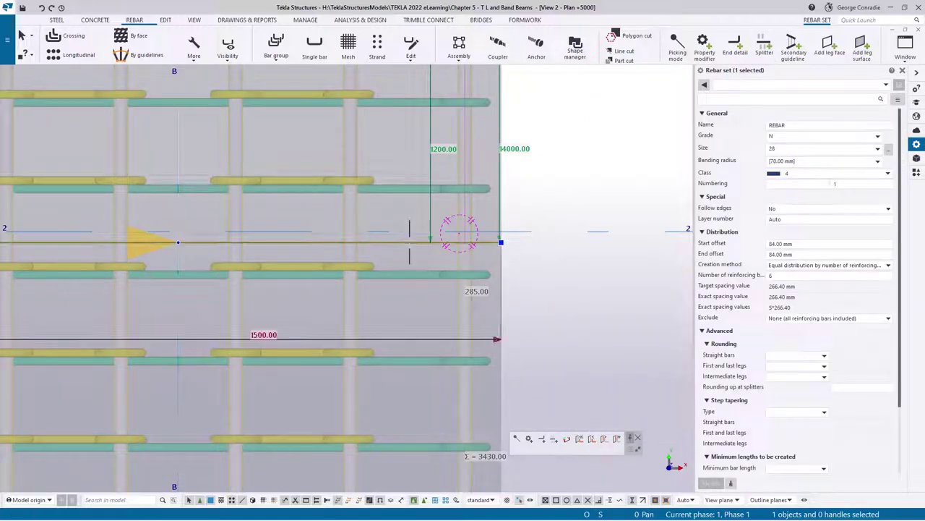
# Step: Set the splitter to move in the parallel direction and shift it 25 mm onto grid line 2
pyautogui.press('Return')
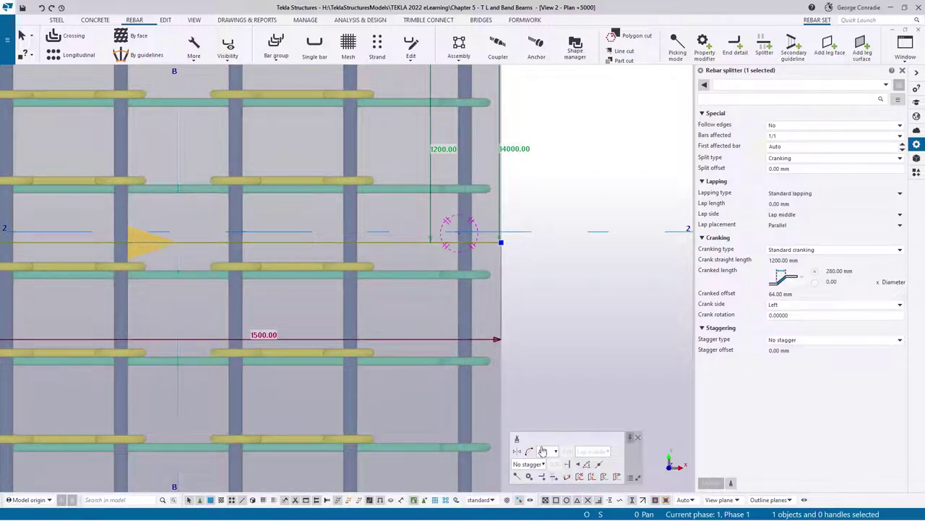
pyautogui.click(569, 464)
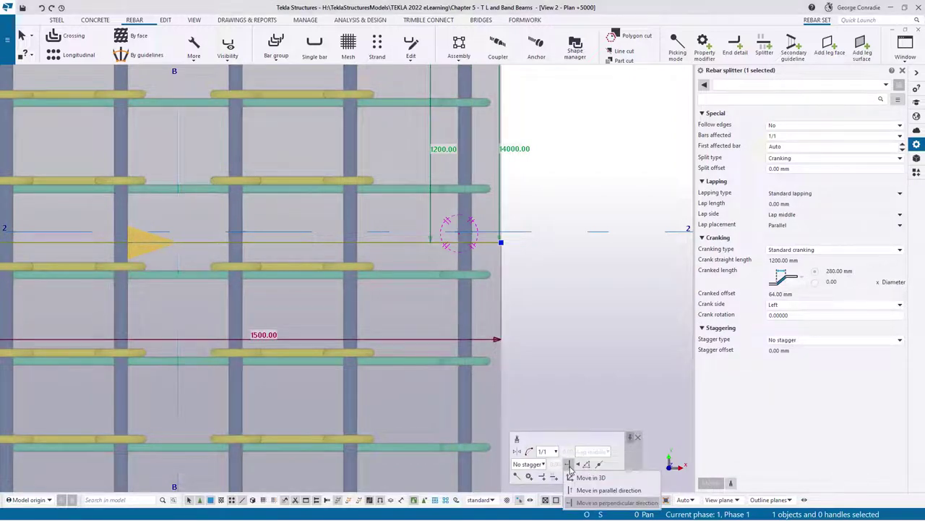
pyautogui.click(607, 490)
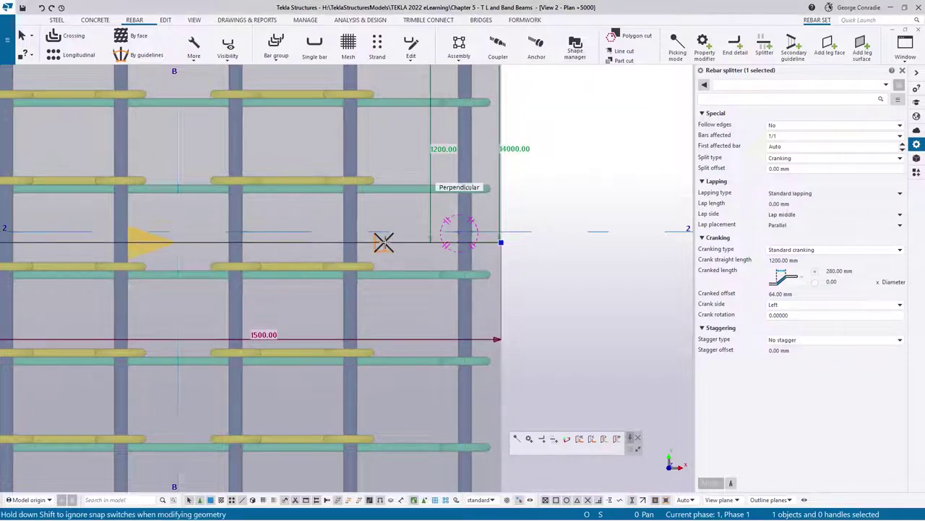
pyautogui.moveTo(384, 242)
pyautogui.mouseDown()
pyautogui.moveTo(383, 193)
pyautogui.moveTo(385, 232)
pyautogui.mouseUp()
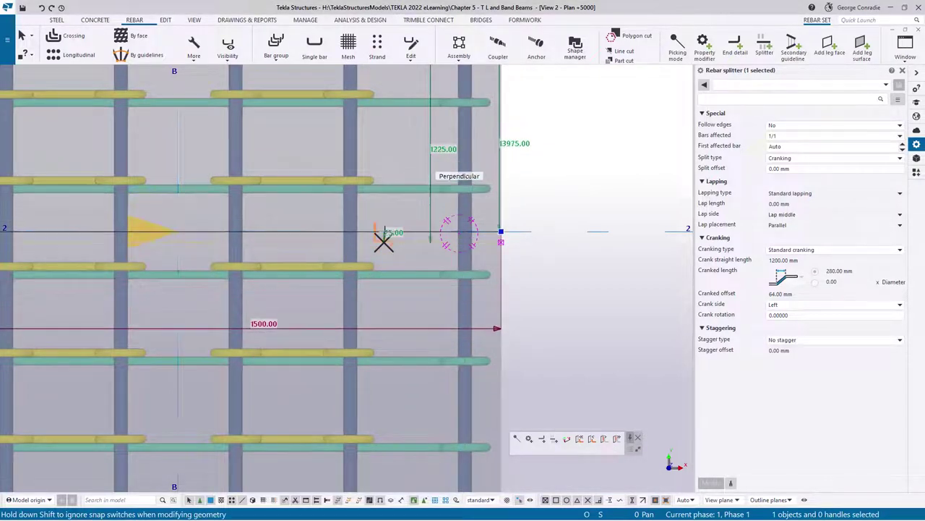
pyautogui.scroll(-3, 553, 300)
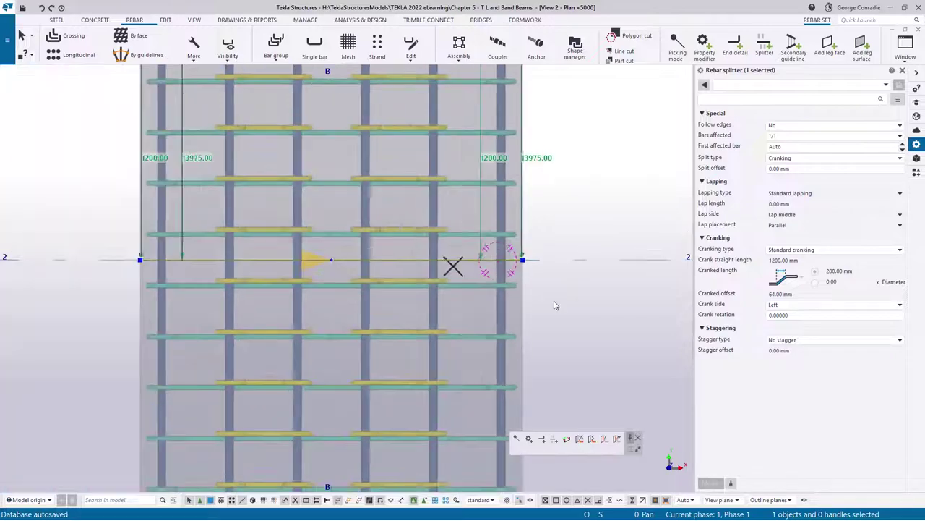
# Step: Change the crank side of the grid 2 splitter on the longitudinal bottom bars to Right
pyautogui.keyDown('ctrl'); pyautogui.moveTo(530, 286); pyautogui.dragTo(461, 359, button='middle'); pyautogui.keyUp('ctrl')
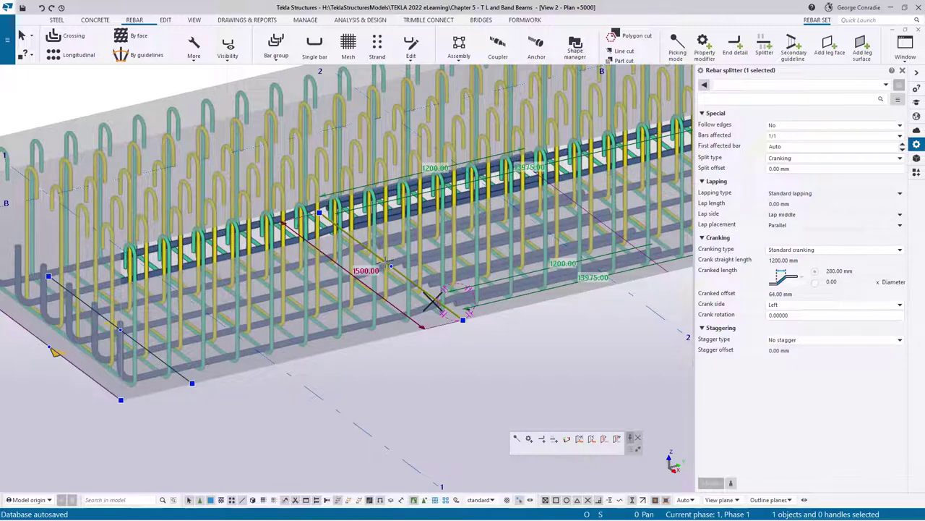
pyautogui.scroll(3, 384, 261)
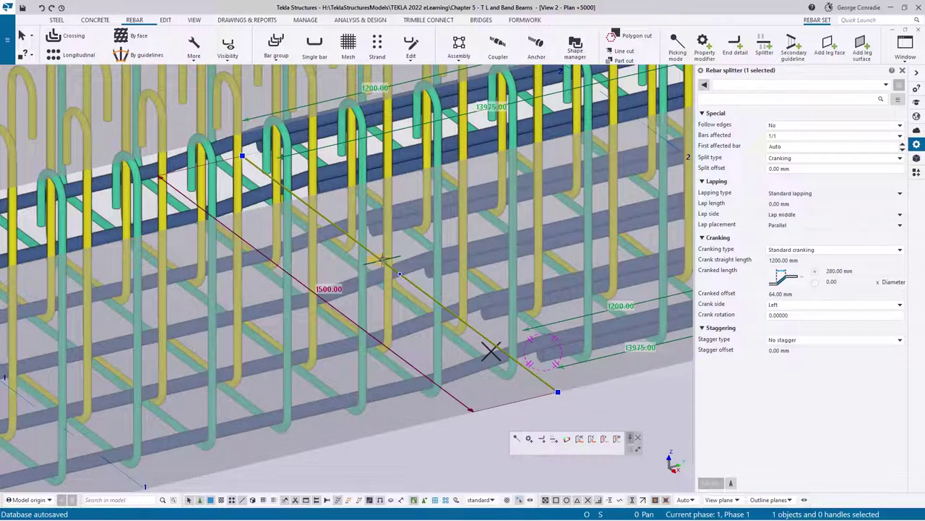
pyautogui.scroll(-3, 379, 267)
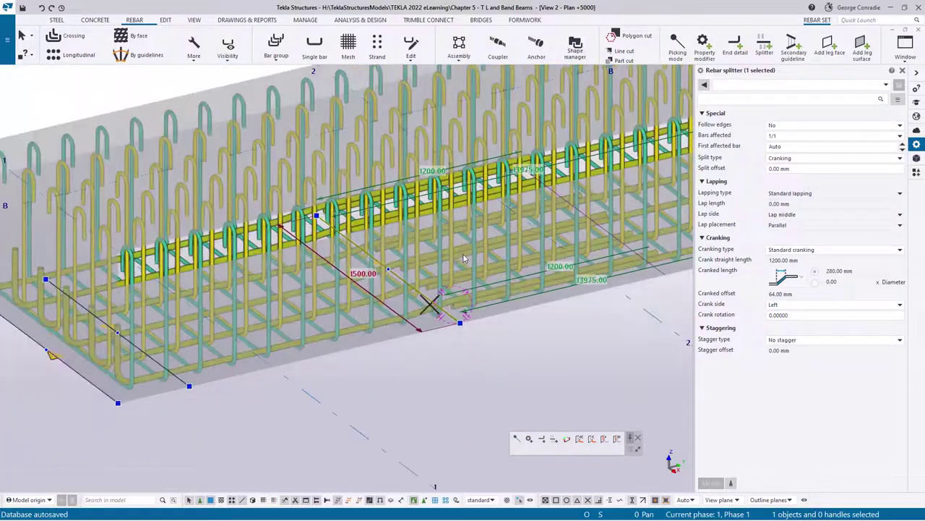
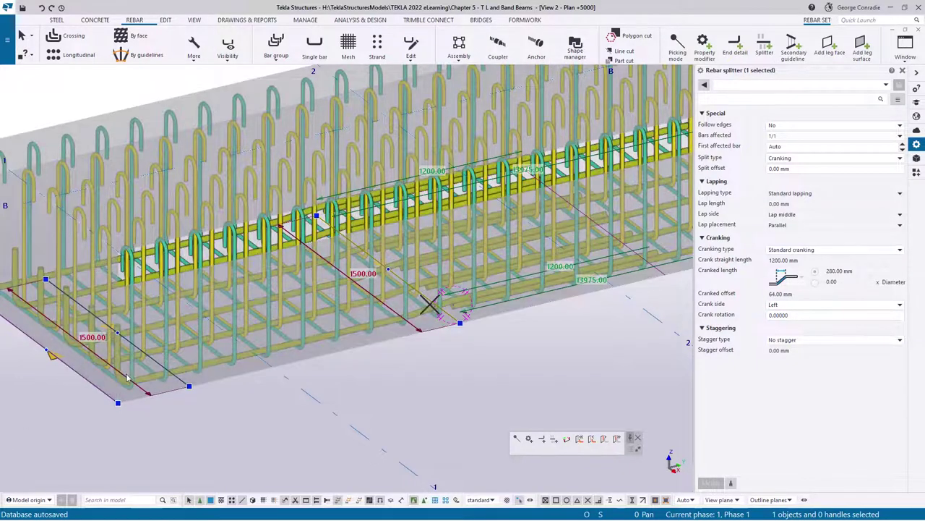
pyautogui.moveTo(552, 324); pyautogui.dragTo(373, 322, button='middle')
pyautogui.scroll(-2, 302, 354)
pyautogui.scroll(3, 362, 321)
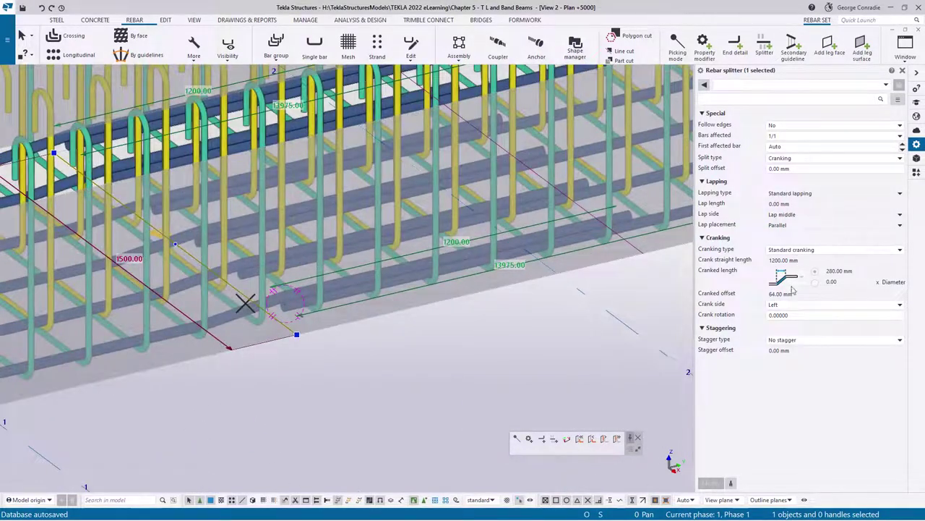
pyautogui.click(280, 322)
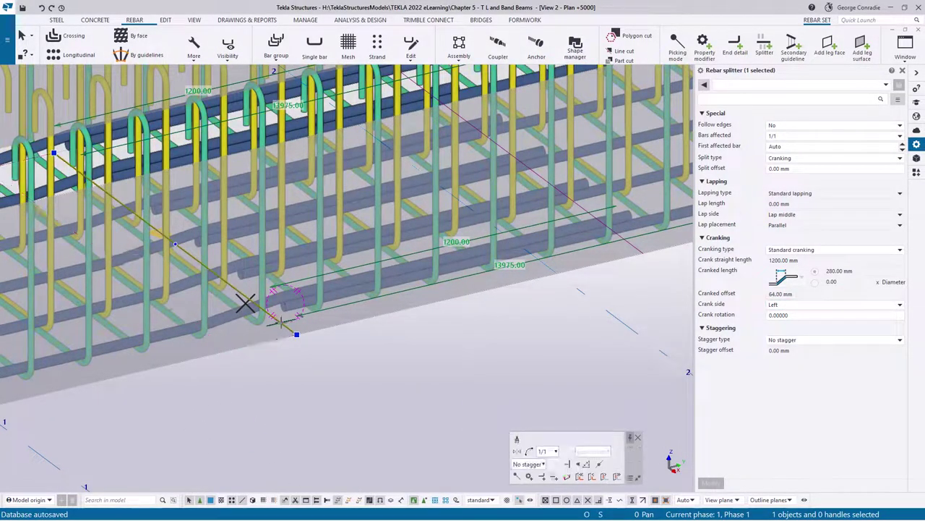
pyautogui.click(796, 304)
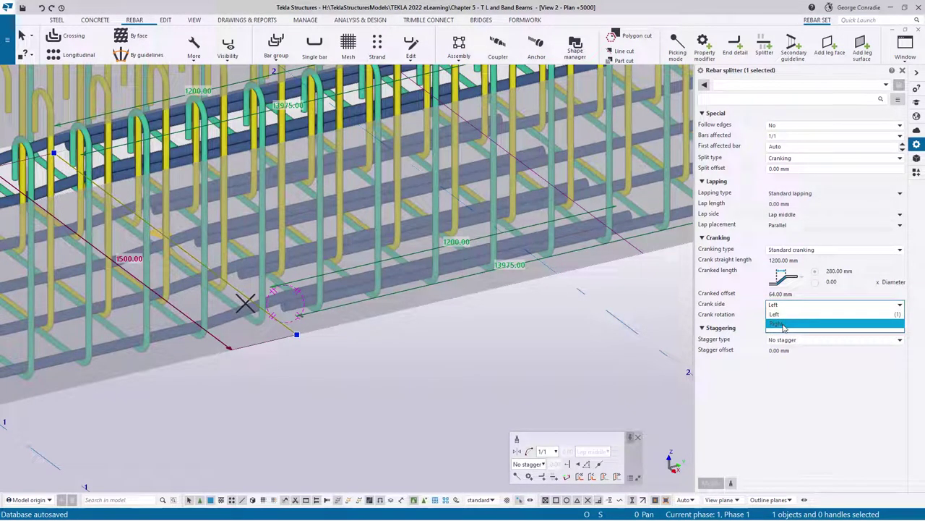
pyautogui.click(776, 324)
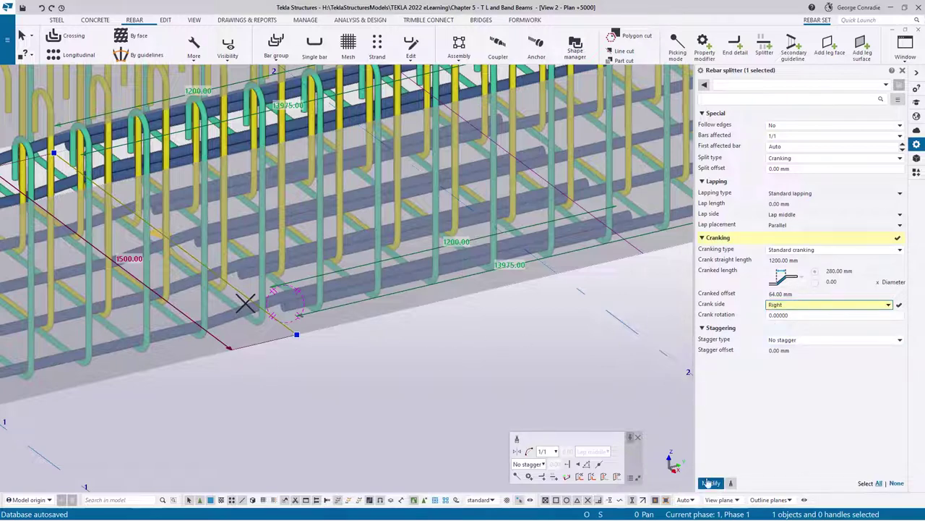
pyautogui.click(711, 483)
pyautogui.moveTo(337, 391); pyautogui.dragTo(373, 349, button='middle')
pyautogui.scroll(-2, 384, 378)
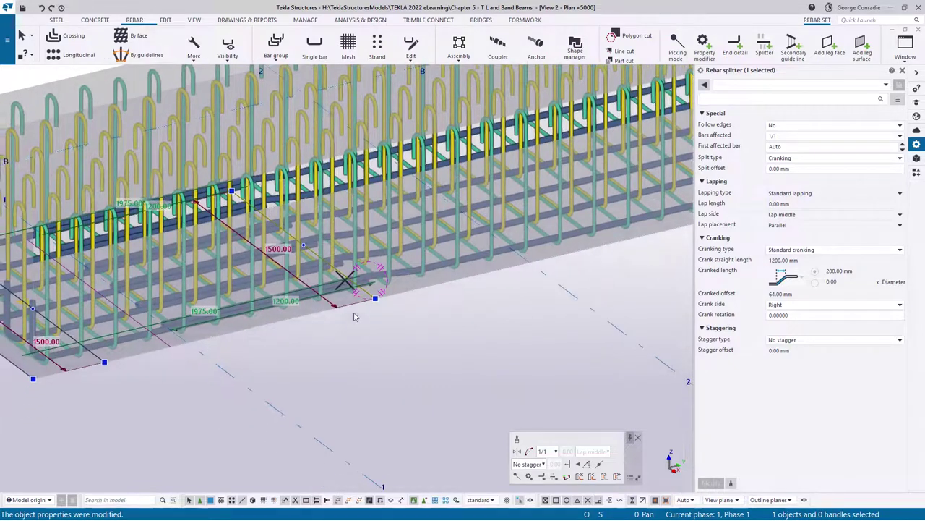
# Step: Set the split offset of the grid 2 splitter to -600 mm and check the lap position in the beam
pyautogui.scroll(2, 354, 316)
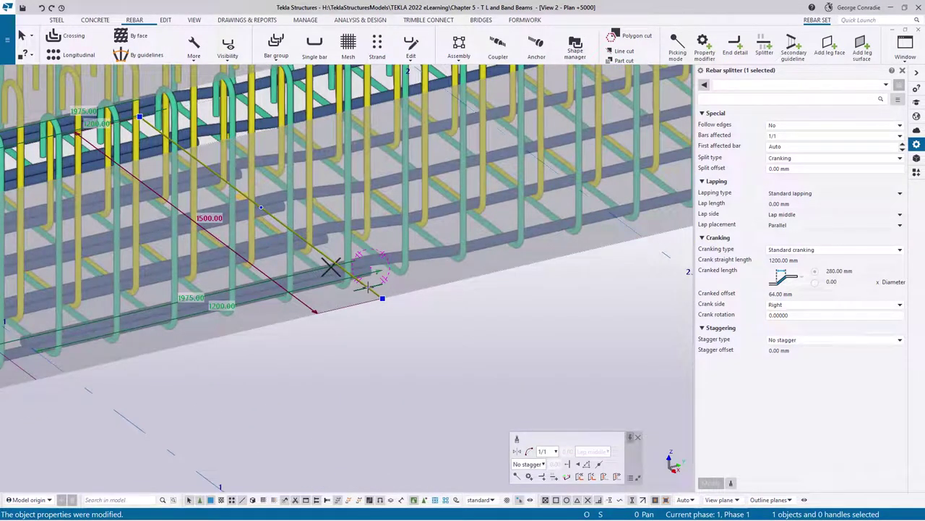
pyautogui.scroll(-1, 368, 287)
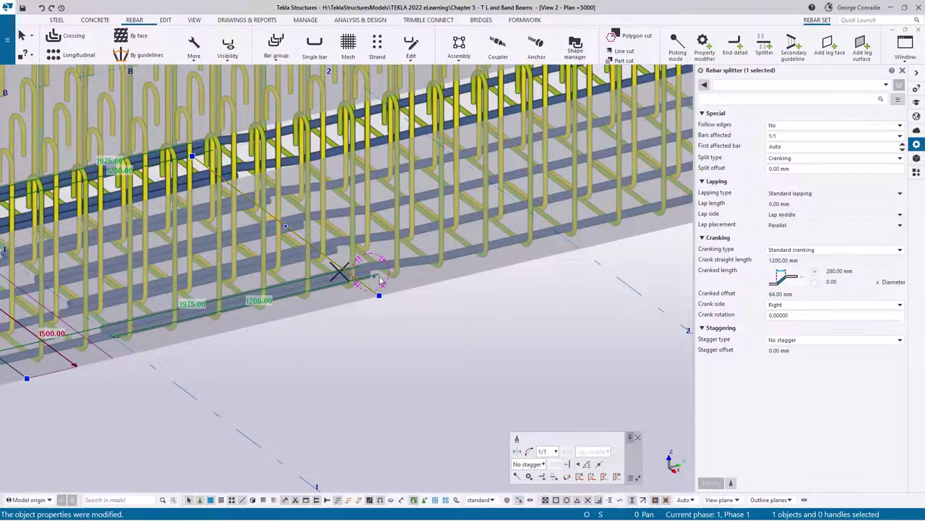
pyautogui.keyDown('ctrl'); pyautogui.moveTo(381, 281); pyautogui.dragTo(372, 293, button='middle'); pyautogui.keyUp('ctrl')
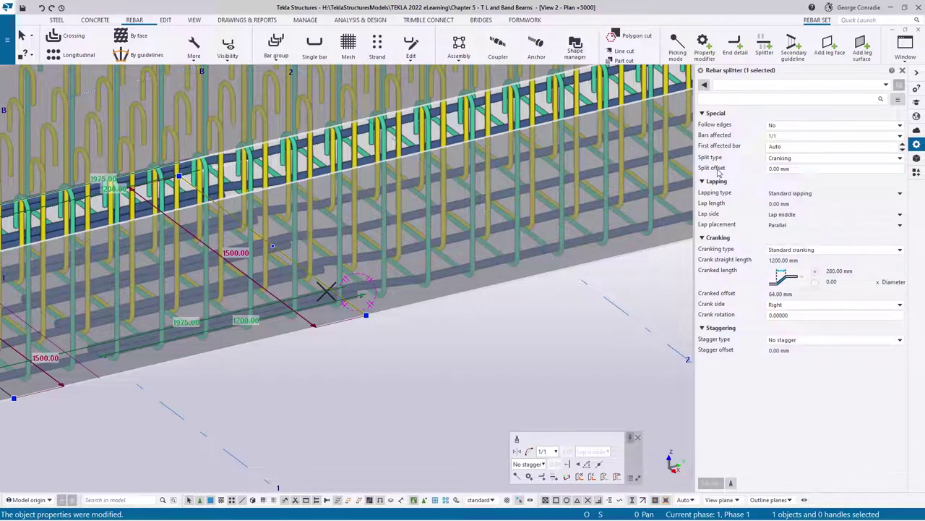
pyautogui.click(780, 169)
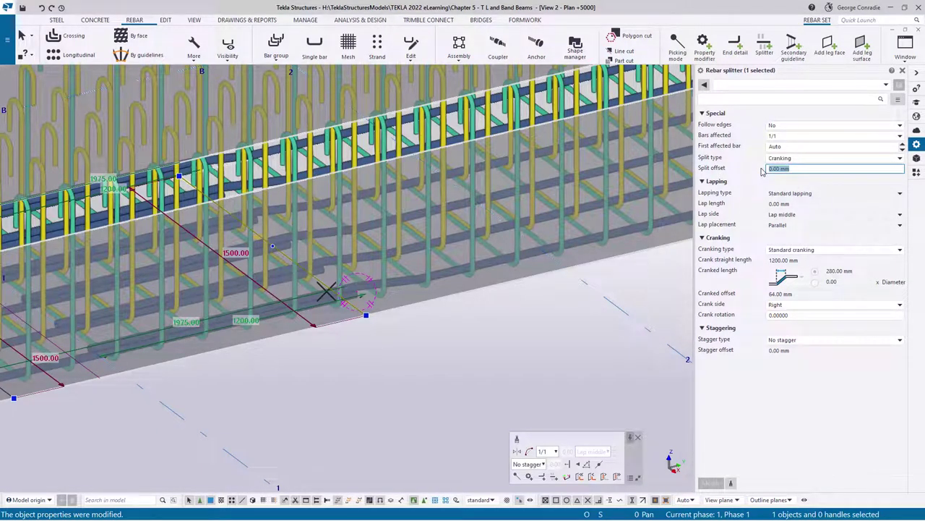
pyautogui.write('-6')
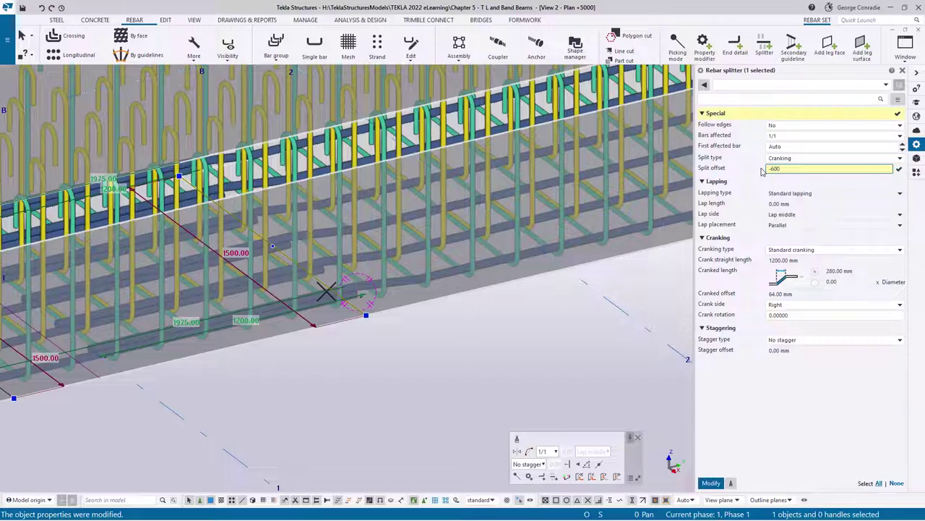
pyautogui.write('00')
pyautogui.press('Return')
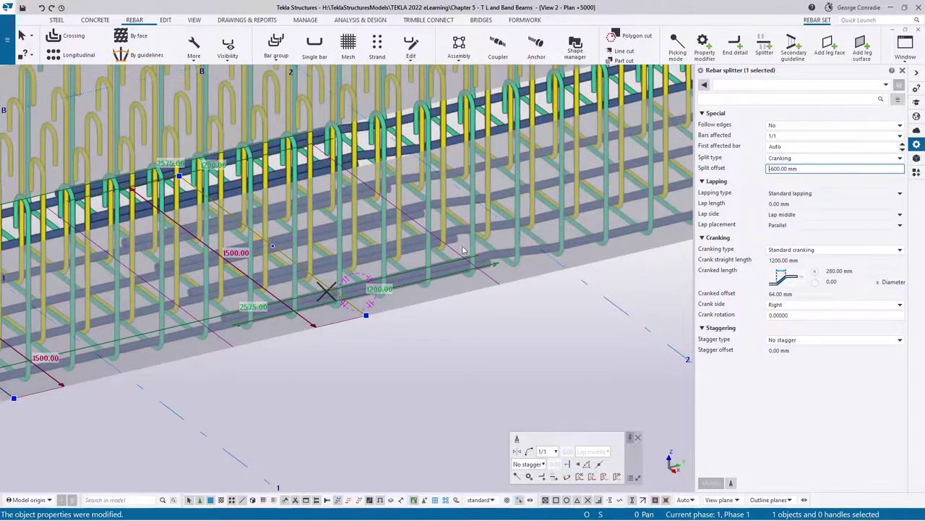
pyautogui.keyDown('ctrl'); pyautogui.moveTo(463, 249); pyautogui.dragTo(430, 235, button='middle'); pyautogui.keyUp('ctrl')
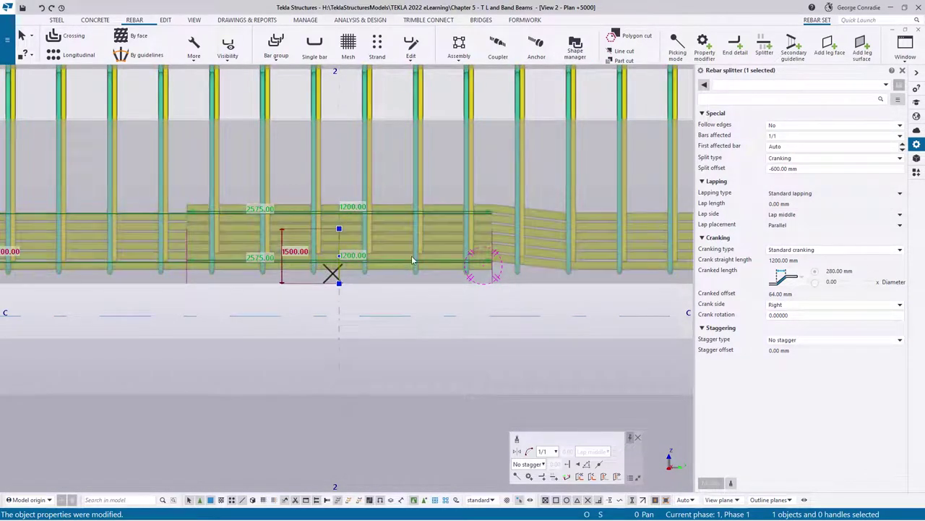
pyautogui.scroll(-1, 412, 260)
pyautogui.moveTo(412, 259); pyautogui.dragTo(560, 252, button='middle')
pyautogui.keyDown('ctrl'); pyautogui.moveTo(232, 260); pyautogui.dragTo(295, 282, button='middle'); pyautogui.keyUp('ctrl')
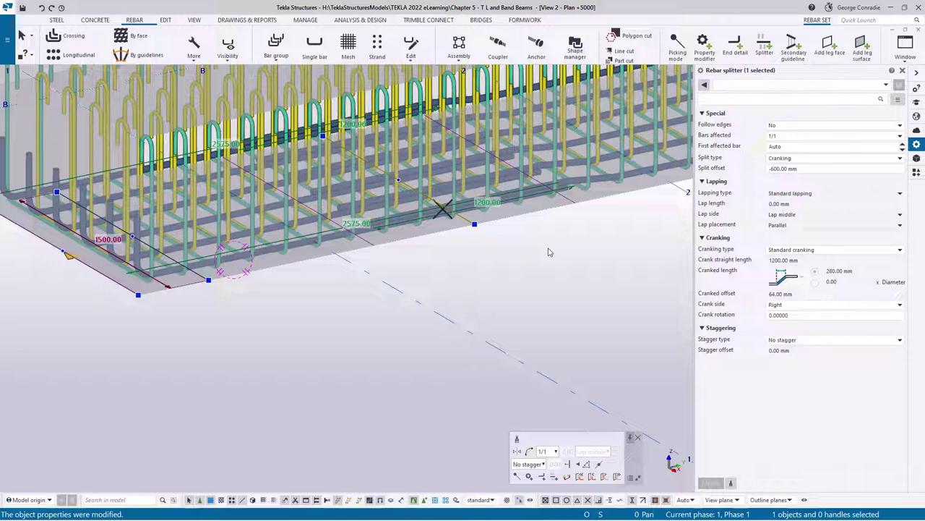
# Step: In plan view, copy the grid 2 cranking splitter from the grid B/2 intersection to the grid B/3 intersection
pyautogui.click(422, 273)
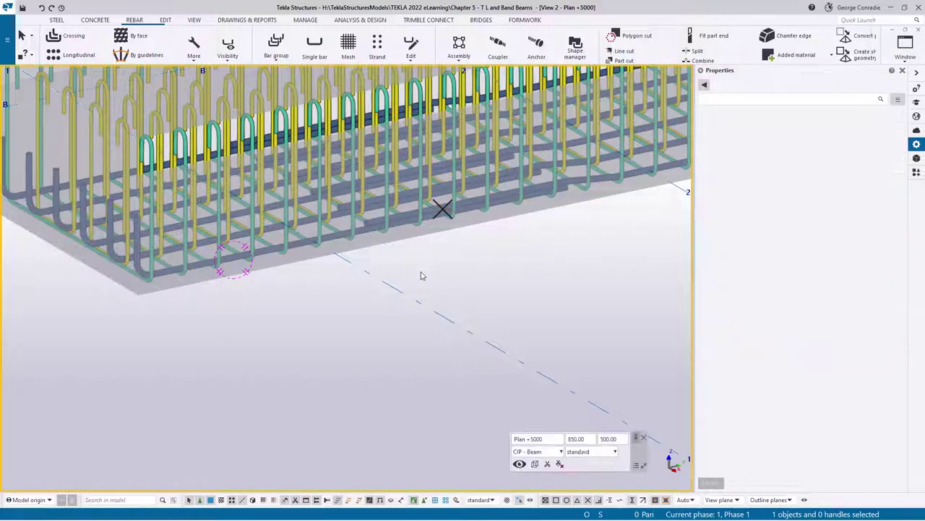
pyautogui.hotkey('ctrl', 'p')
pyautogui.scroll(8, 209, 413)
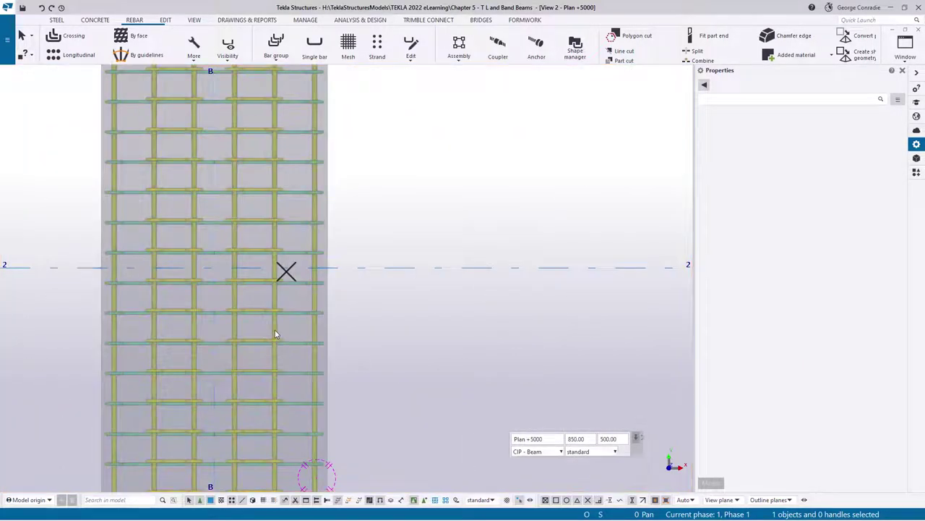
pyautogui.click(258, 268)
pyautogui.click(257, 267)
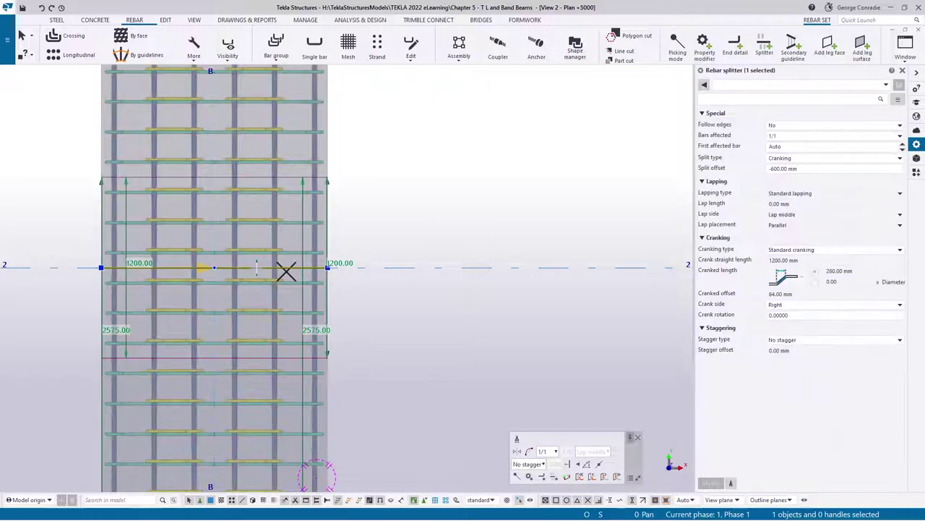
pyautogui.hotkey('ctrl', 'c')
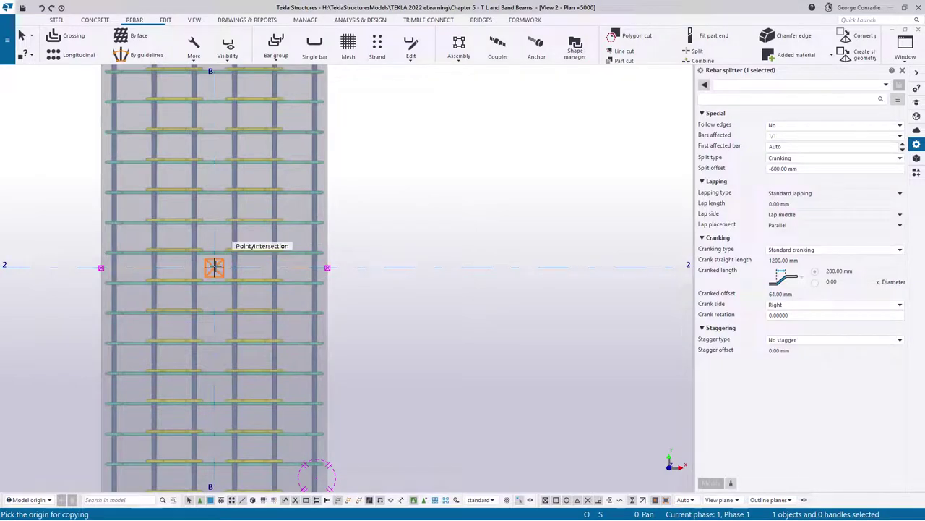
pyautogui.click(213, 266)
pyautogui.scroll(-3, 214, 267)
pyautogui.scroll(-3, 215, 267)
pyautogui.moveTo(246, 209); pyautogui.dragTo(337, 354, button='middle')
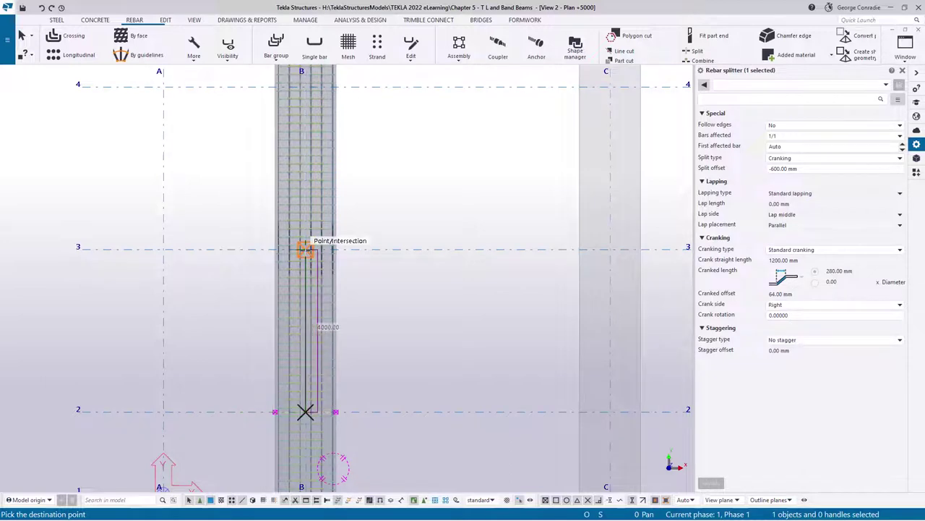
pyautogui.click(307, 248)
# Step: Place further copies of the splitter at the grid B intersections with grids 4 and 5, and end the copying
pyautogui.moveTo(360, 206); pyautogui.dragTo(394, 352, button='middle')
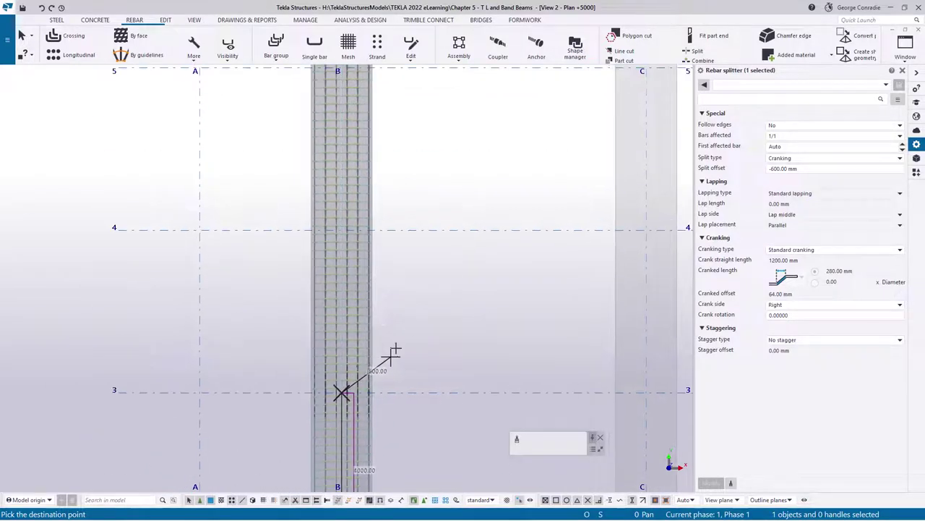
pyautogui.click(341, 230)
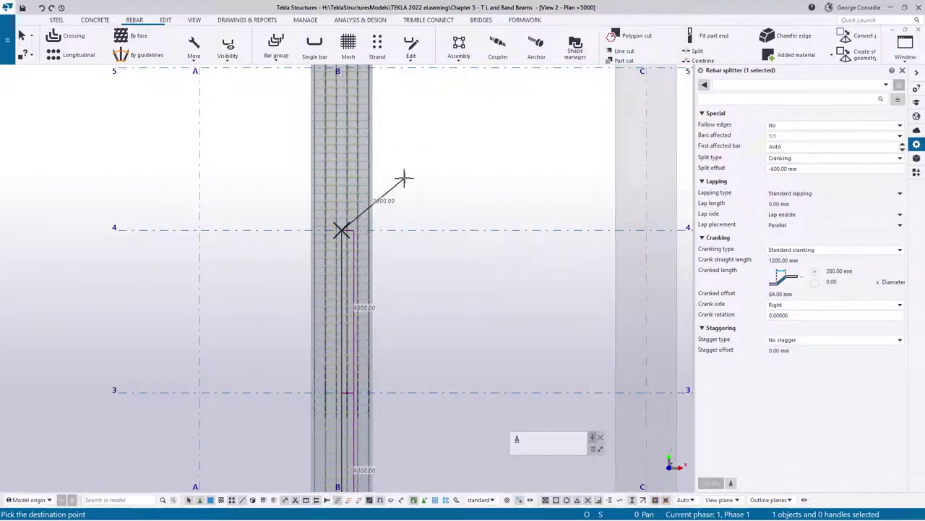
pyautogui.moveTo(403, 182); pyautogui.dragTo(413, 325, button='middle')
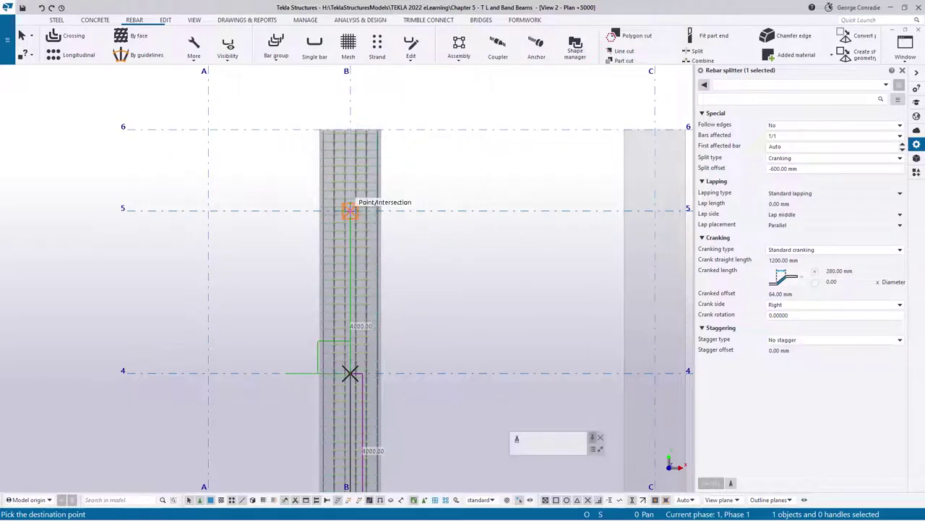
pyautogui.click(349, 210)
pyautogui.rightClick(403, 221)
pyautogui.click(434, 232)
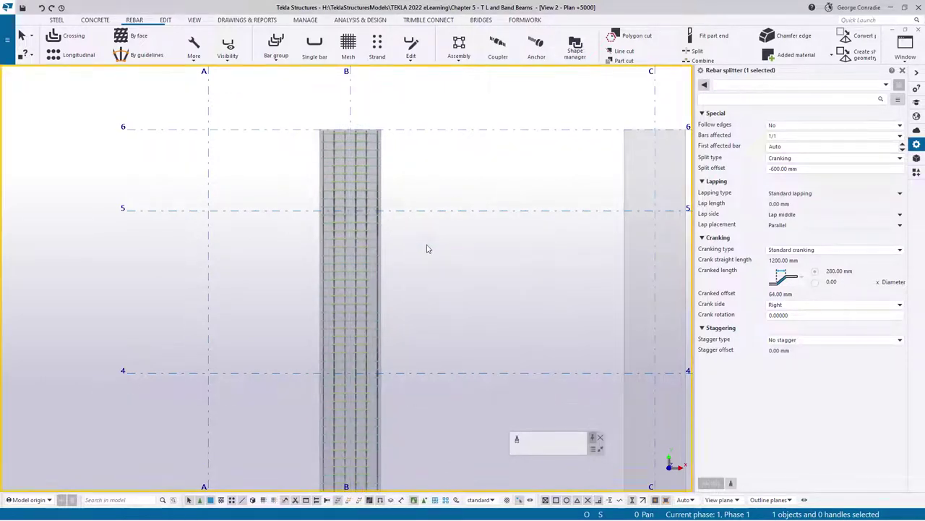
pyautogui.click(427, 248)
# Step: Examine the cranked laps of the bottom bars along the beam from grid 2 to grid 5
pyautogui.scroll(-3, 427, 248)
pyautogui.moveTo(431, 337); pyautogui.dragTo(398, 180, button='middle')
pyautogui.keyDown('ctrl'); pyautogui.moveTo(366, 249); pyautogui.dragTo(306, 137, button='middle'); pyautogui.keyUp('ctrl')
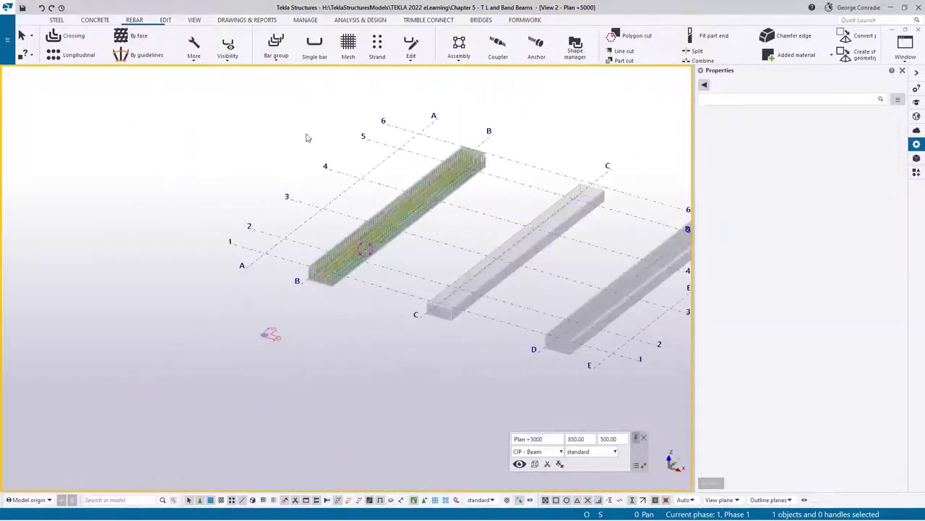
pyautogui.scroll(10, 262, 226)
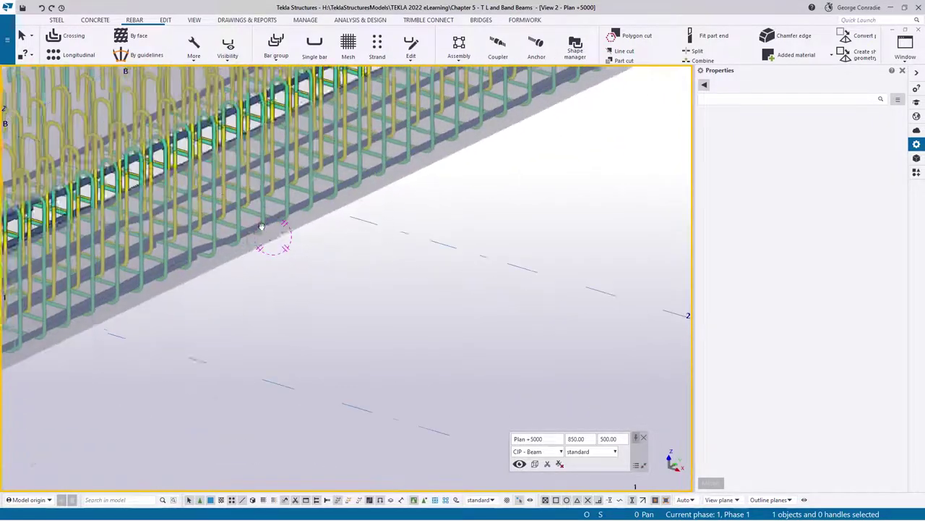
pyautogui.moveTo(262, 226)
pyautogui.keyDown('ctrl'); pyautogui.mouseDown(button='middle')
pyautogui.moveTo(200, 299)
pyautogui.moveTo(220, 300)
pyautogui.moveTo(271, 263)
pyautogui.moveTo(187, 268)
pyautogui.moveTo(218, 295)
pyautogui.mouseUp(button='middle'); pyautogui.keyUp('ctrl')
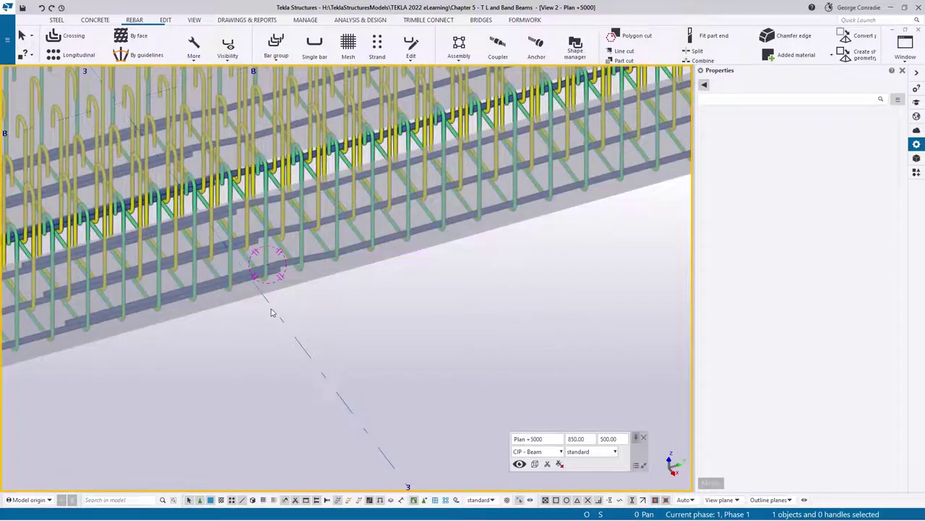
pyautogui.moveTo(272, 312)
pyautogui.keyDown('ctrl'); pyautogui.mouseDown(button='middle')
pyautogui.moveTo(144, 103)
pyautogui.moveTo(127, 137)
pyautogui.moveTo(103, 145)
pyautogui.moveTo(364, 263)
pyautogui.moveTo(431, 274)
pyautogui.moveTo(343, 227)
pyautogui.moveTo(509, 257)
pyautogui.moveTo(436, 242)
pyautogui.moveTo(343, 254)
pyautogui.moveTo(376, 242)
pyautogui.moveTo(403, 217)
pyautogui.mouseUp(button='middle'); pyautogui.keyUp('ctrl')
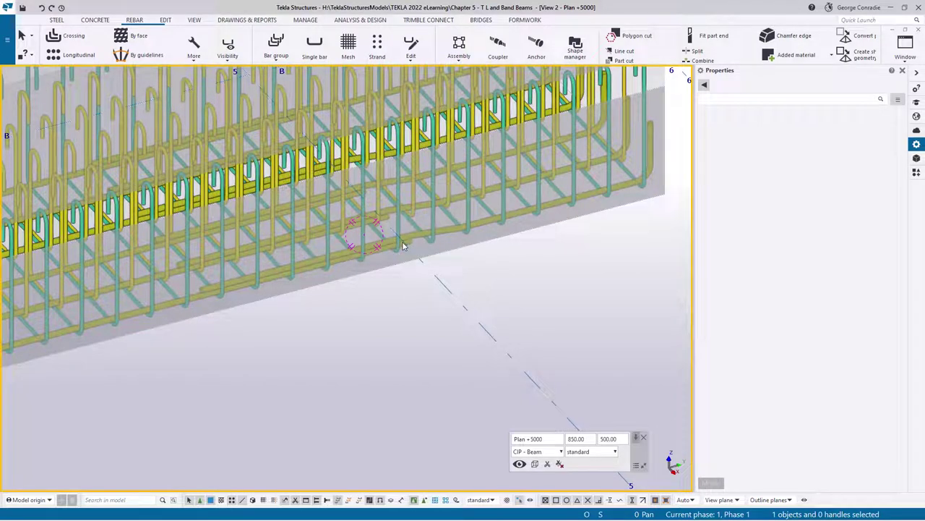
pyautogui.keyDown('ctrl'); pyautogui.moveTo(403, 246); pyautogui.dragTo(113, 343, button='middle'); pyautogui.keyUp('ctrl')
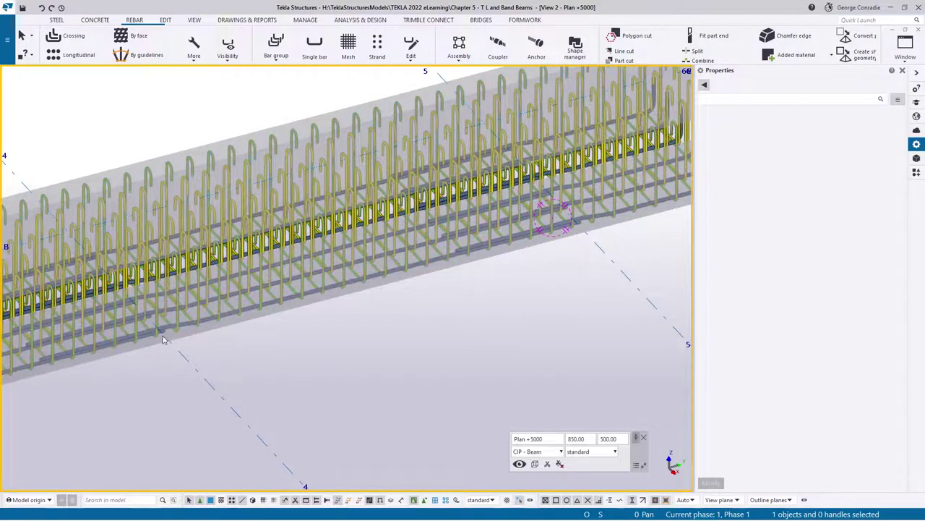
# Step: Change the crank side of the splitter at grid 5 to Left
pyautogui.keyDown('ctrl'); pyautogui.moveTo(557, 229); pyautogui.dragTo(507, 259, button='middle'); pyautogui.keyUp('ctrl')
pyautogui.click(381, 264)
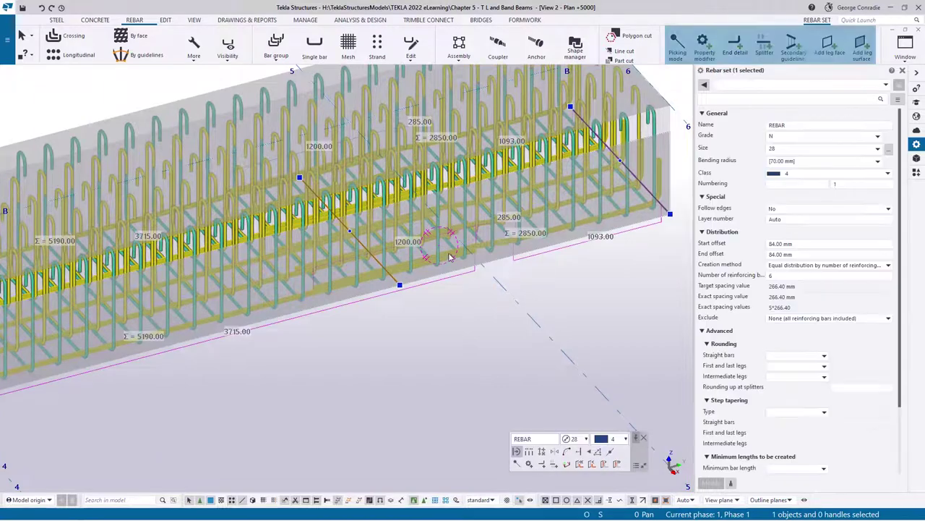
pyautogui.click(378, 262)
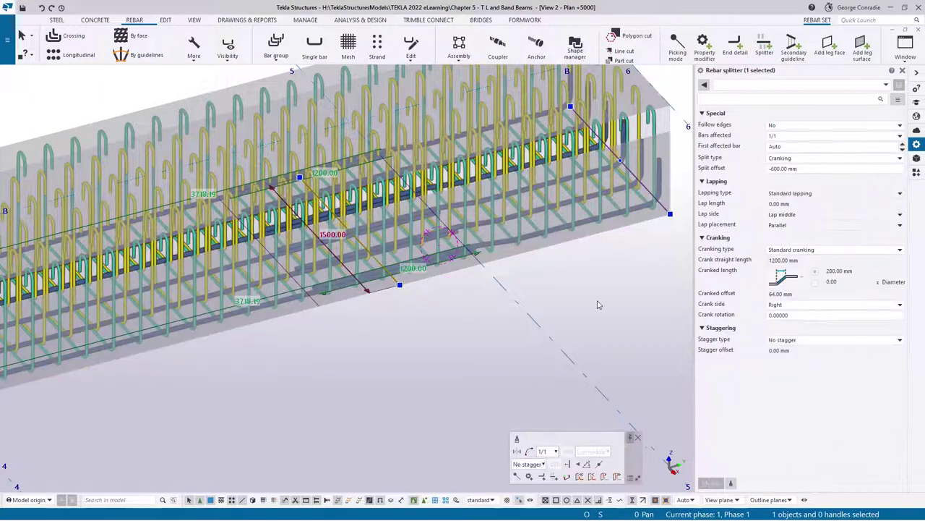
pyautogui.click(779, 305)
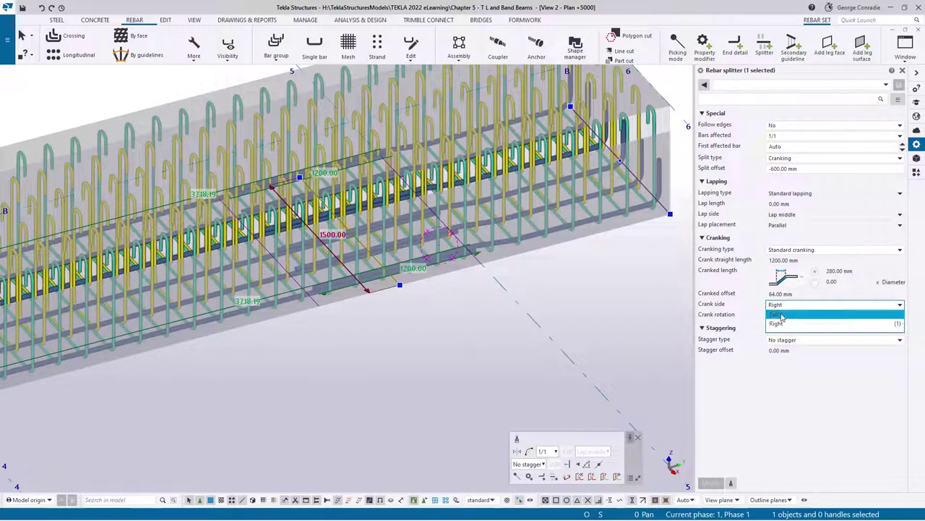
pyautogui.click(781, 325)
pyautogui.click(710, 483)
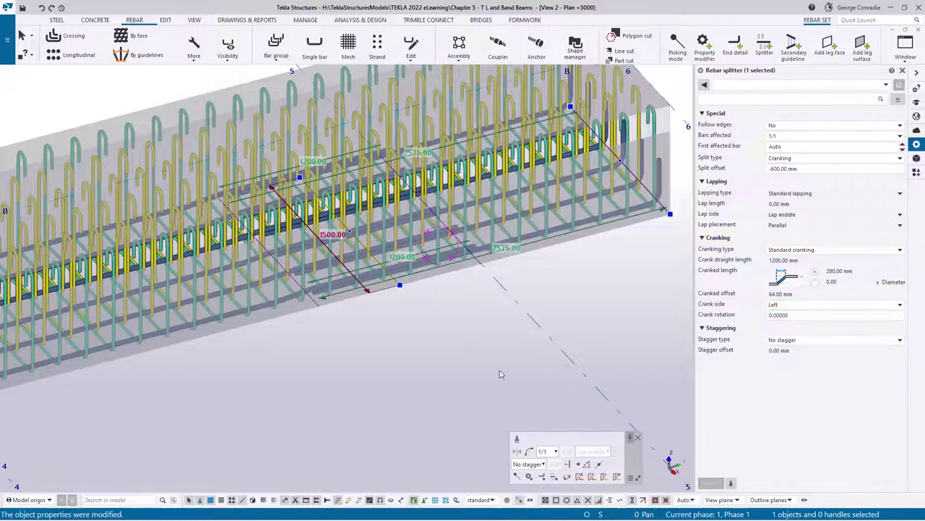
# Step: Clear the splitter selection and examine the cranked laps and bottom bars along the band beam in 3D and in plan
pyautogui.click(456, 369)
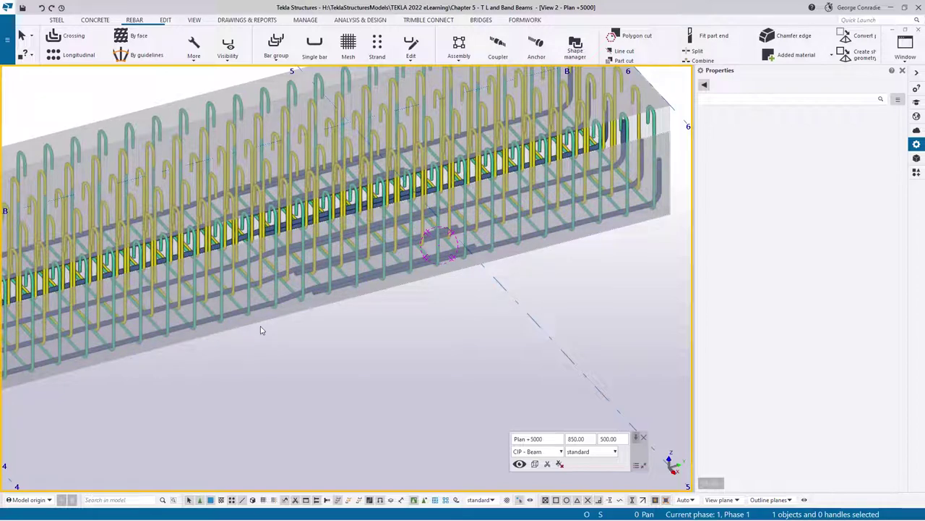
pyautogui.moveTo(262, 330); pyautogui.dragTo(413, 305, button='middle')
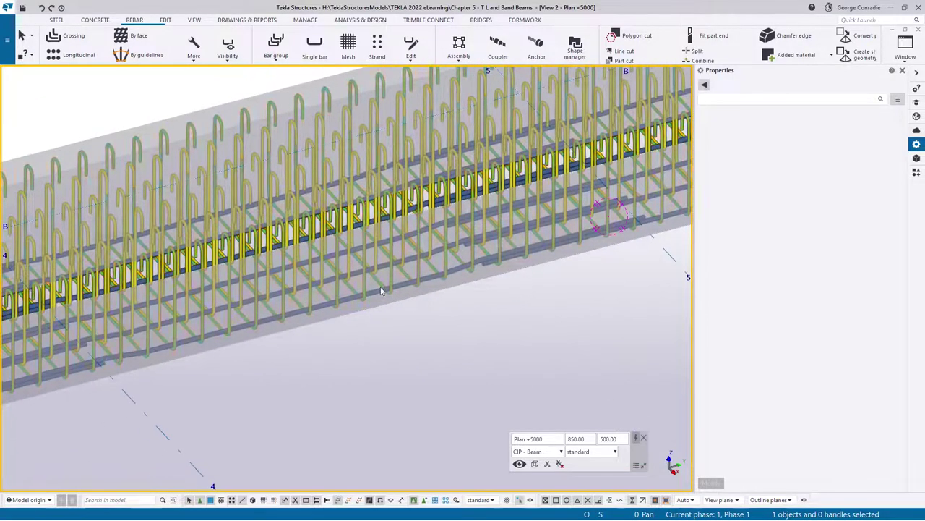
pyautogui.scroll(-1, 105, 368)
pyautogui.moveTo(170, 388); pyautogui.dragTo(251, 363, button='middle')
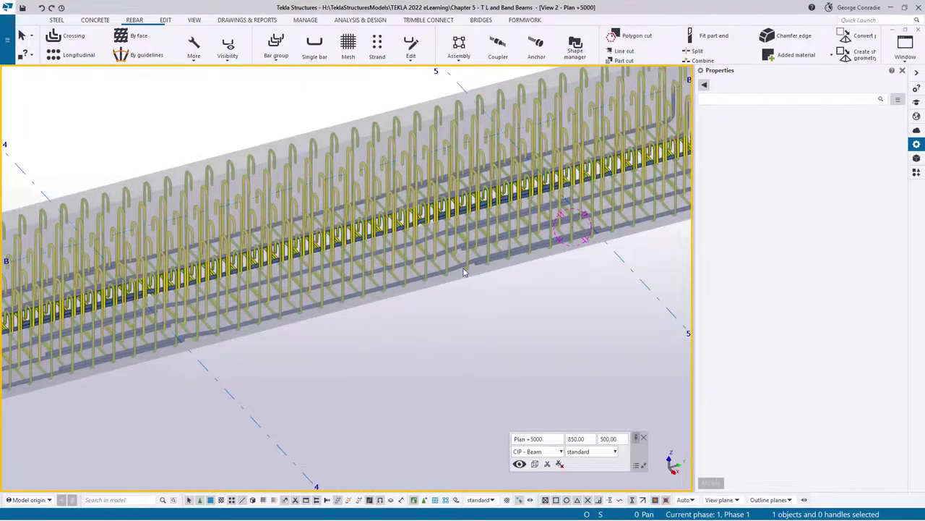
pyautogui.scroll(-2, 465, 272)
pyautogui.scroll(-5, 470, 266)
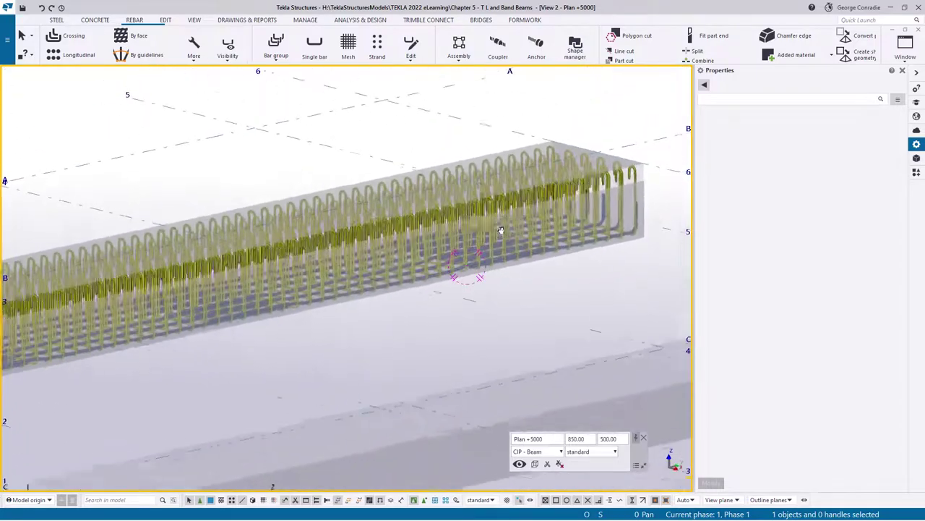
pyautogui.keyDown('ctrl'); pyautogui.moveTo(512, 220); pyautogui.dragTo(556, 222, button='middle'); pyautogui.keyUp('ctrl')
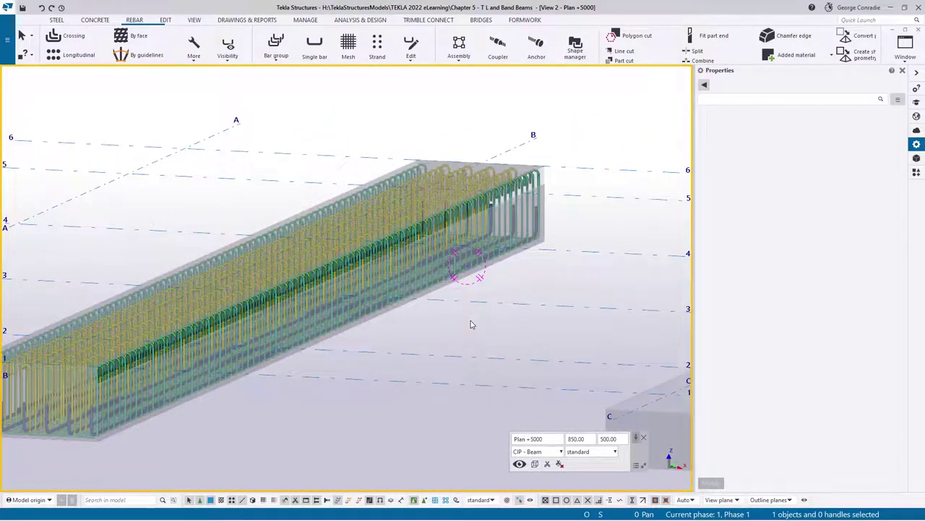
pyautogui.hotkey('ctrl', 'p')
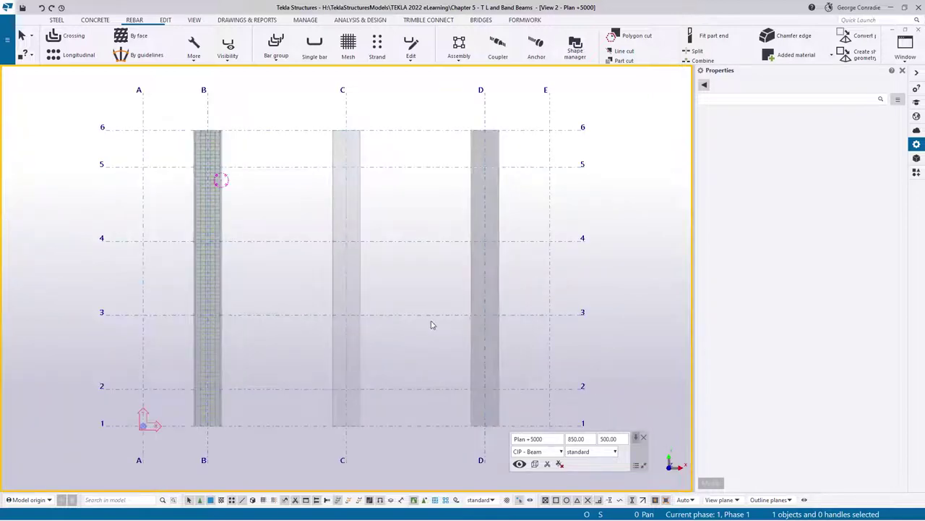
pyautogui.scroll(5, 211, 346)
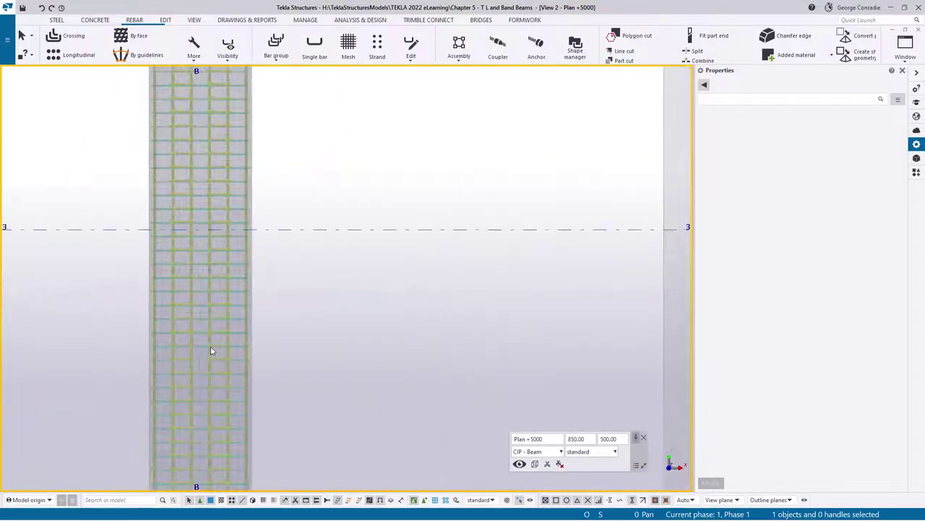
pyautogui.scroll(-4, 246, 329)
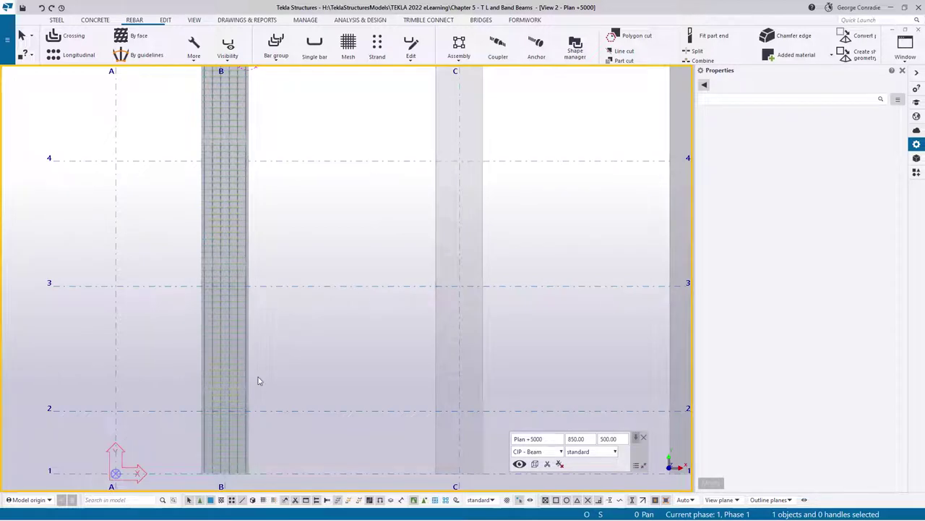
pyautogui.moveTo(293, 351); pyautogui.dragTo(316, 324, button='middle')
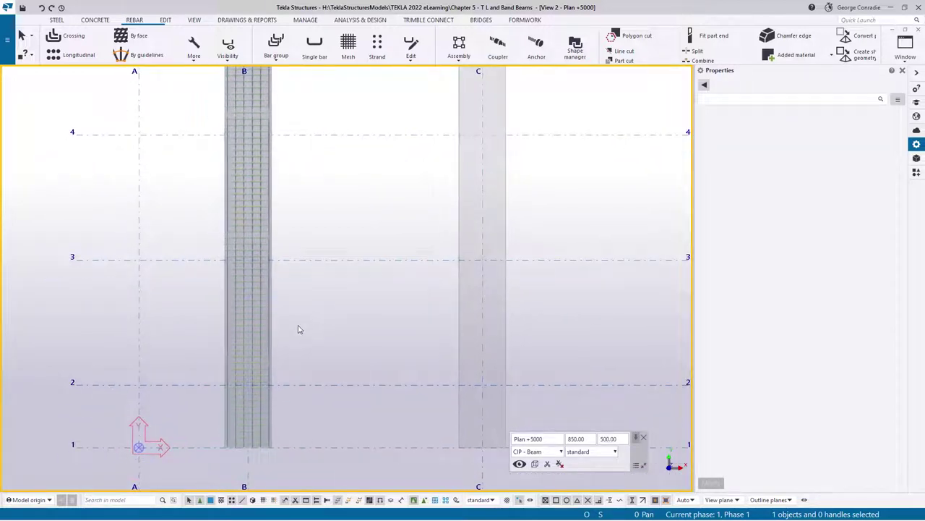
pyautogui.scroll(4, 243, 339)
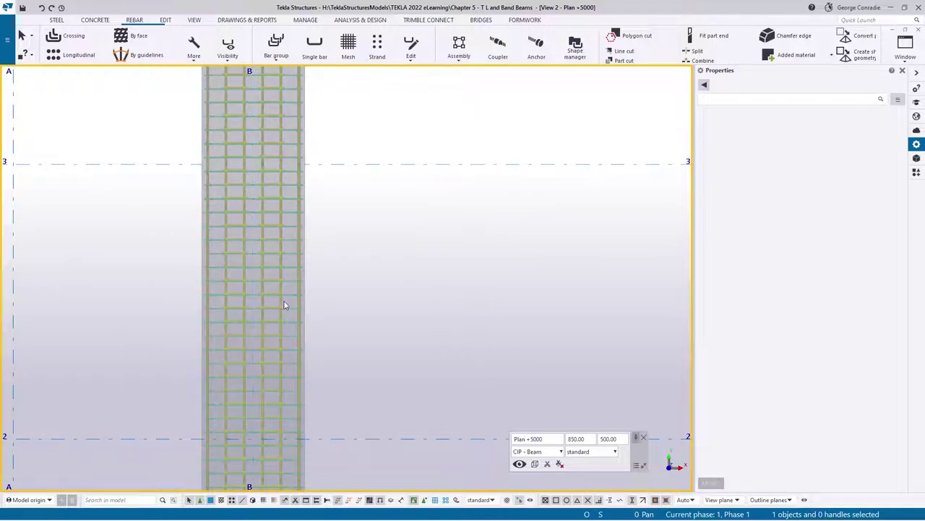
pyautogui.hotkey('ctrl', 'p')
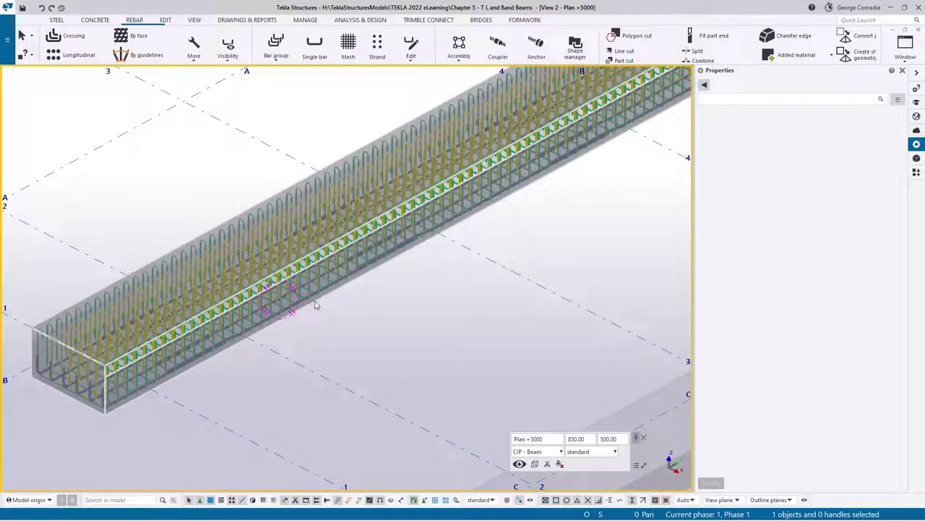
pyautogui.keyDown('ctrl'); pyautogui.moveTo(319, 300); pyautogui.dragTo(333, 291, button='middle'); pyautogui.keyUp('ctrl')
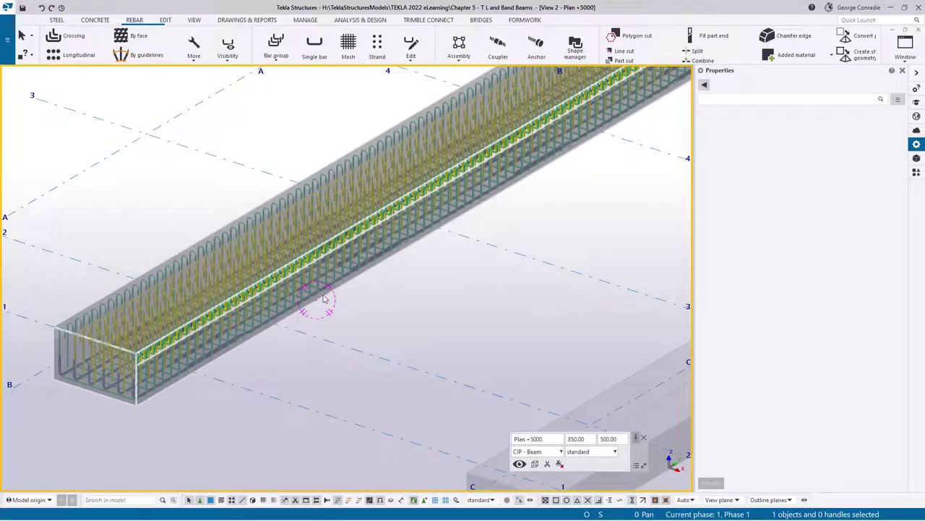
pyautogui.scroll(1, 159, 403)
pyautogui.moveTo(368, 265)
pyautogui.mouseDown(button='middle')
pyautogui.moveTo(292, 326)
pyautogui.moveTo(297, 334)
pyautogui.mouseUp(button='middle')
pyautogui.scroll(-3, 293, 326)
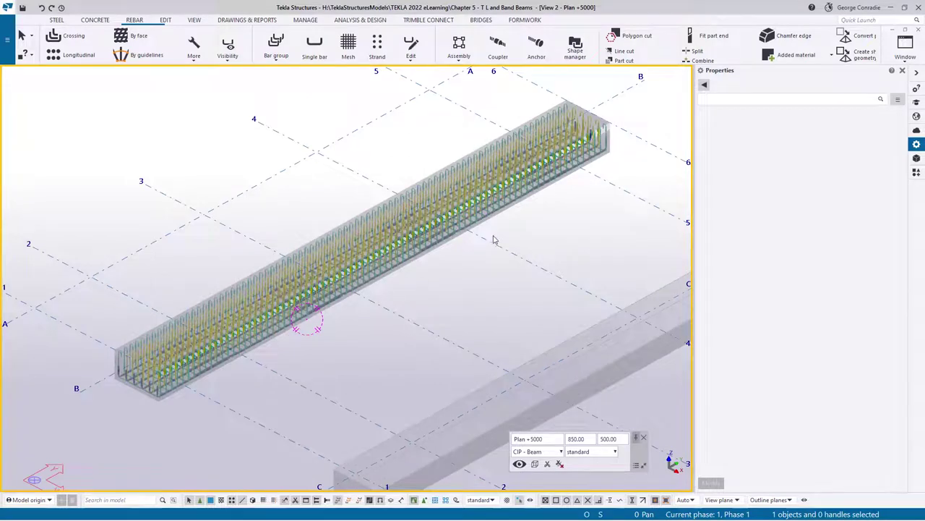
pyautogui.scroll(3, 293, 330)
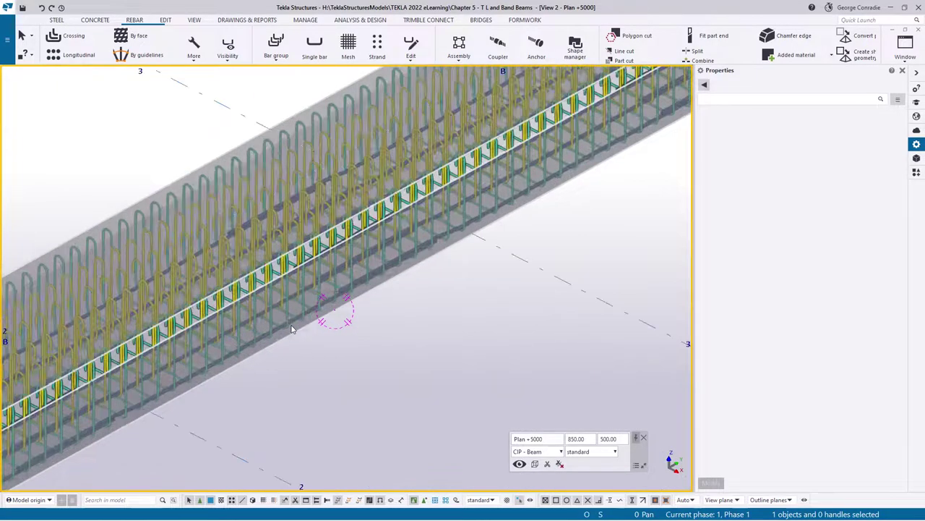
pyautogui.moveTo(293, 330)
pyautogui.keyDown('ctrl'); pyautogui.mouseDown(button='middle')
pyautogui.moveTo(284, 327)
pyautogui.moveTo(300, 311)
pyautogui.mouseUp(button='middle'); pyautogui.keyUp('ctrl')
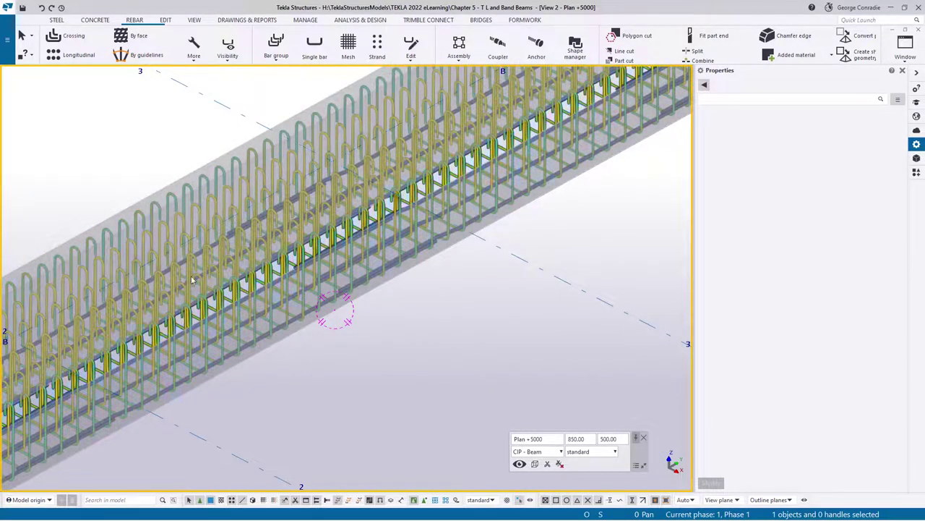
# Step: Start a longitudinal rebar set and give it the grade N size 28 main bar and class 7
pyautogui.click(80, 60)
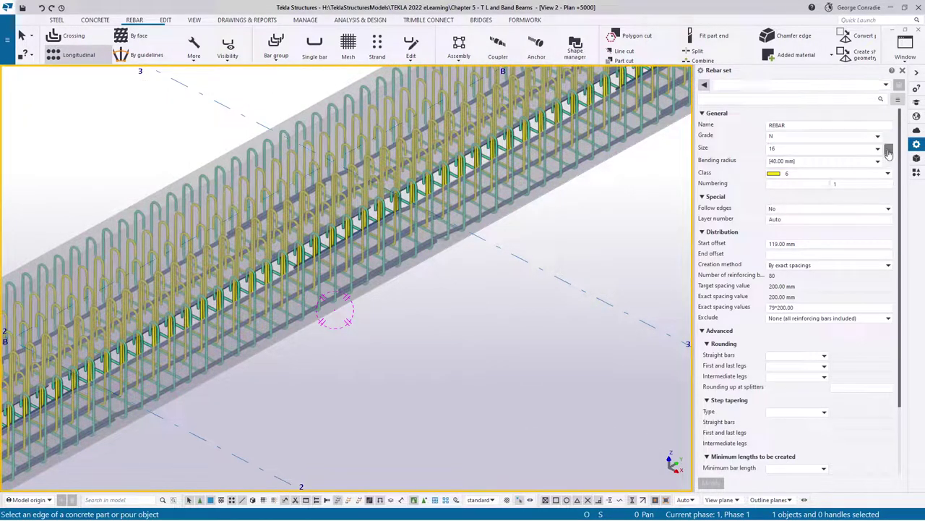
pyautogui.click(888, 148)
pyautogui.click(362, 320)
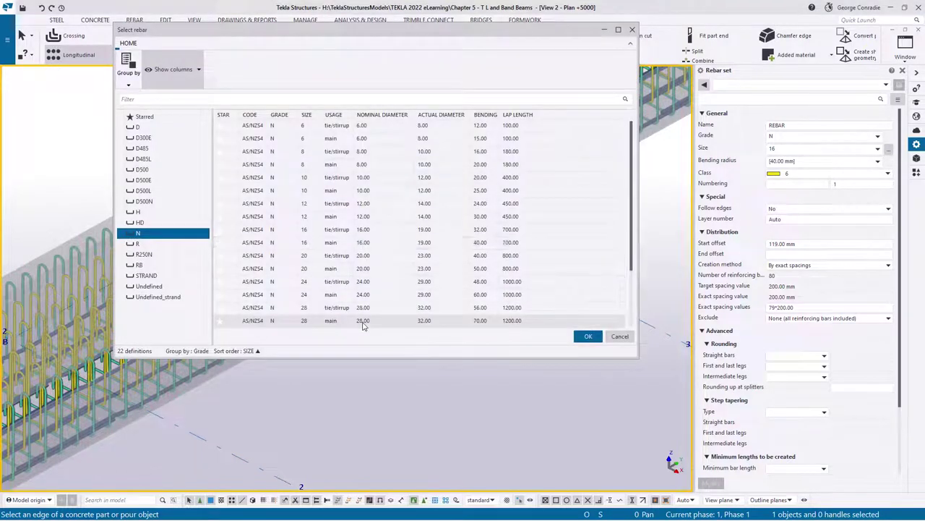
pyautogui.click(587, 337)
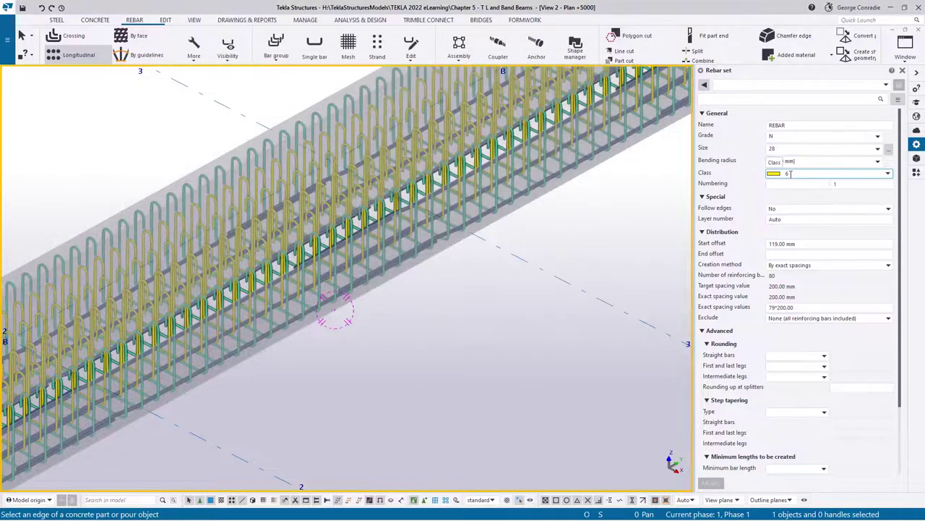
pyautogui.click(791, 173)
pyautogui.click(783, 246)
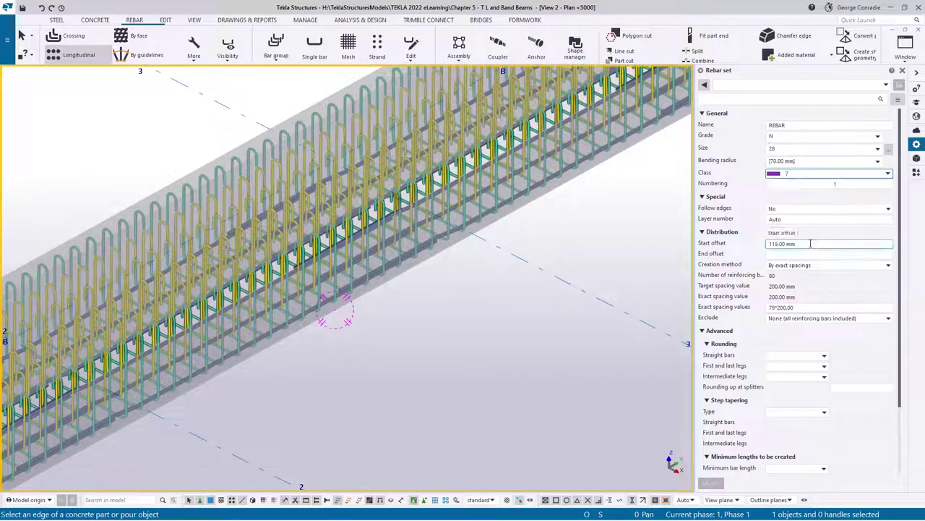
# Step: Set the start and end offsets to 150 mm and use equal distribution by number of reinforcing bars with 5 bars
pyautogui.moveTo(810, 244); pyautogui.dragTo(723, 246)
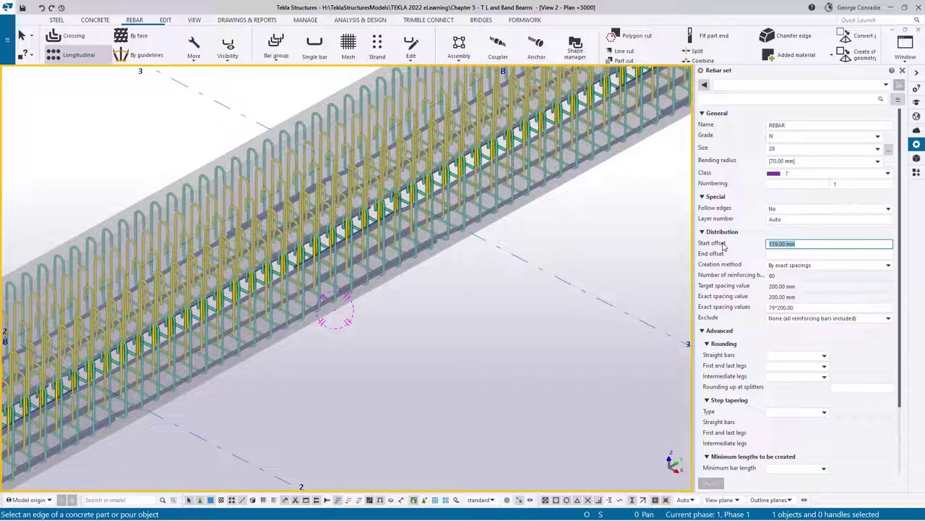
pyautogui.write('2')
pyautogui.press('Tab')
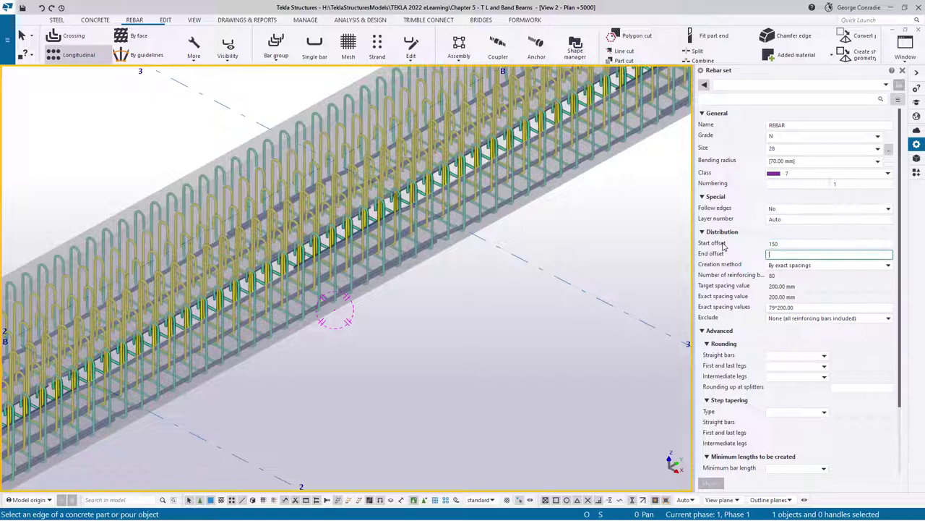
pyautogui.write('150')
pyautogui.press('Tab')
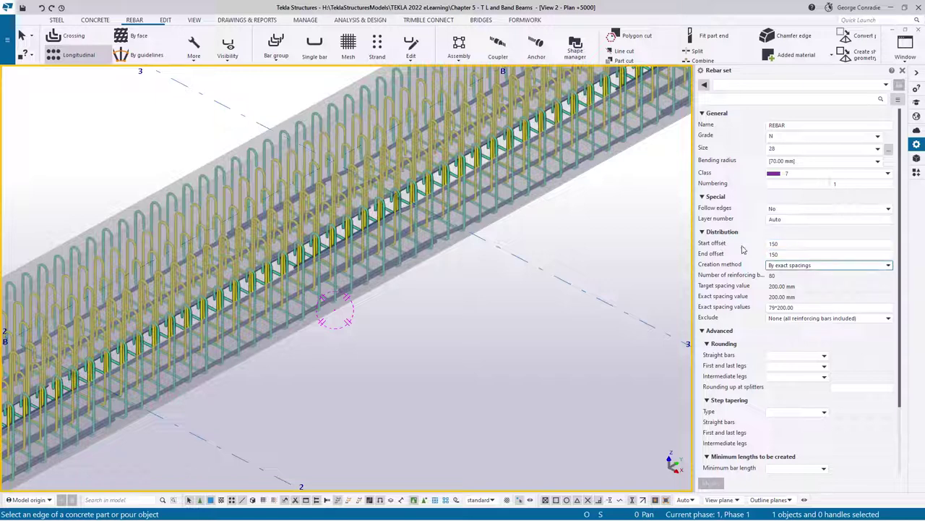
pyautogui.click(797, 266)
pyautogui.click(796, 274)
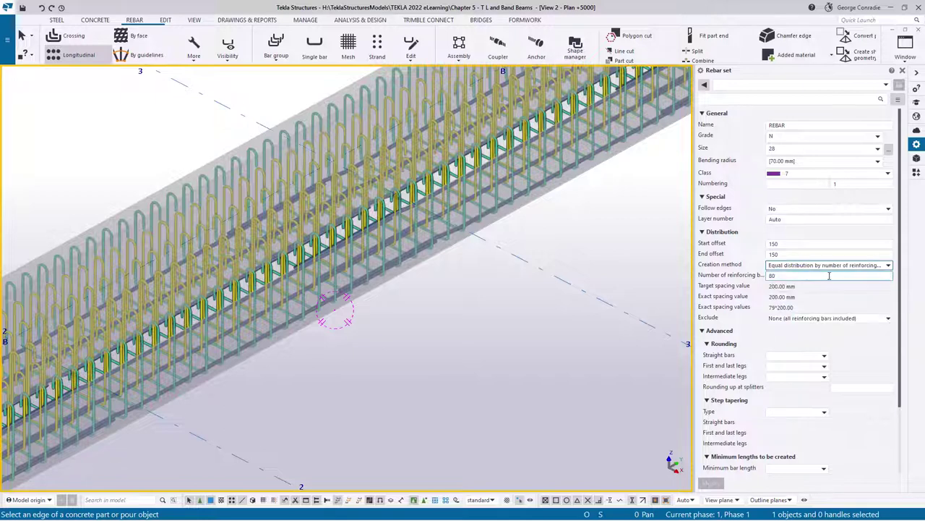
pyautogui.click(788, 275)
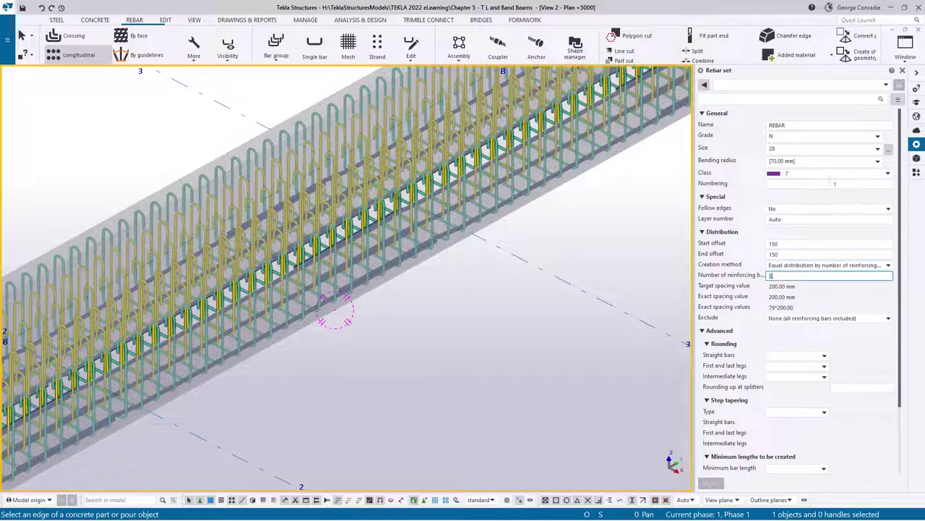
pyautogui.press('Tab')
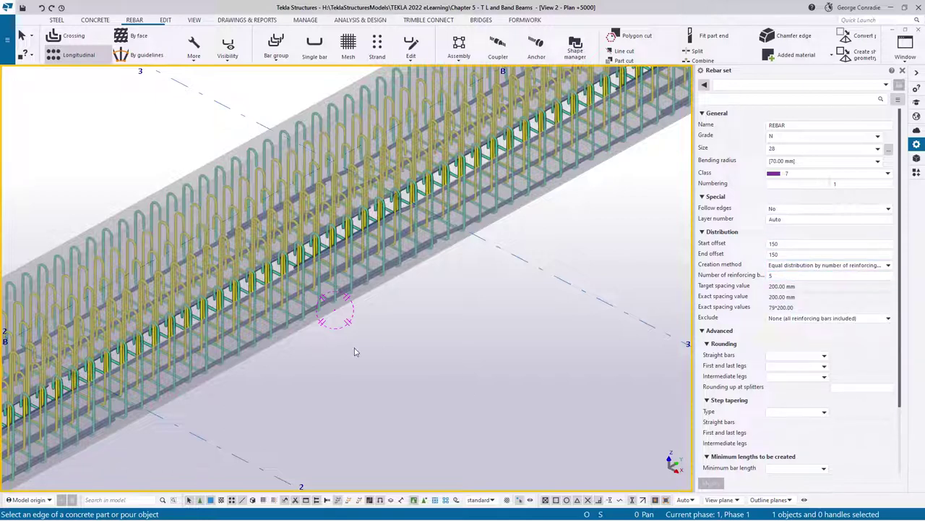
# Step: Create the longitudinal bar set on the beam's bottom face, picking its lower edge between grids 2 and 3, and end the command
pyautogui.click(300, 329)
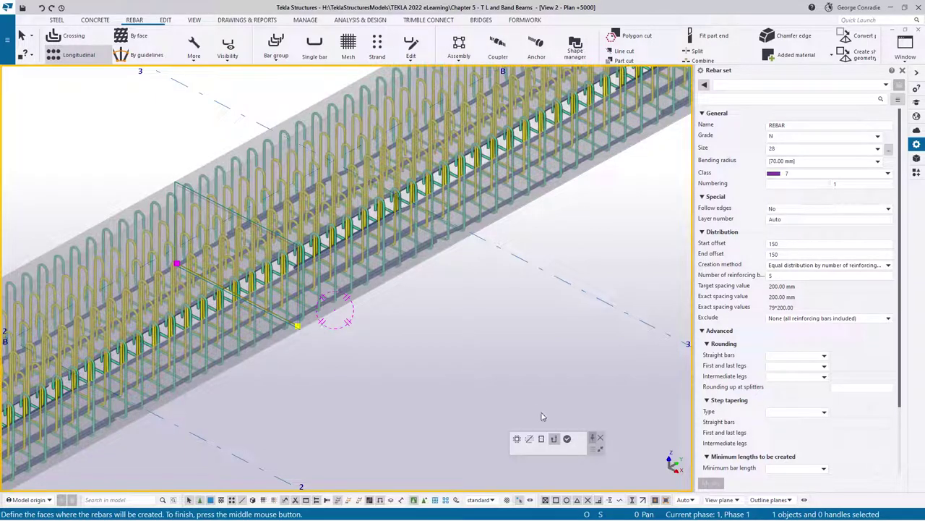
pyautogui.click(567, 439)
pyautogui.rightClick(448, 338)
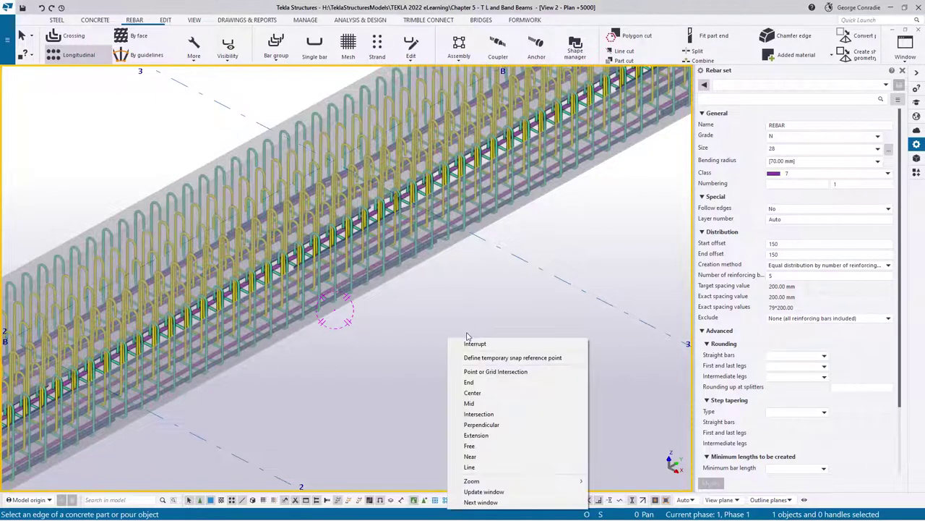
pyautogui.click(468, 342)
# Step: Select the new size 28 bottom bar set and turn on the visibility of the rebar set leg faces
pyautogui.scroll(-3, 468, 340)
pyautogui.moveTo(475, 341); pyautogui.dragTo(316, 326, button='middle')
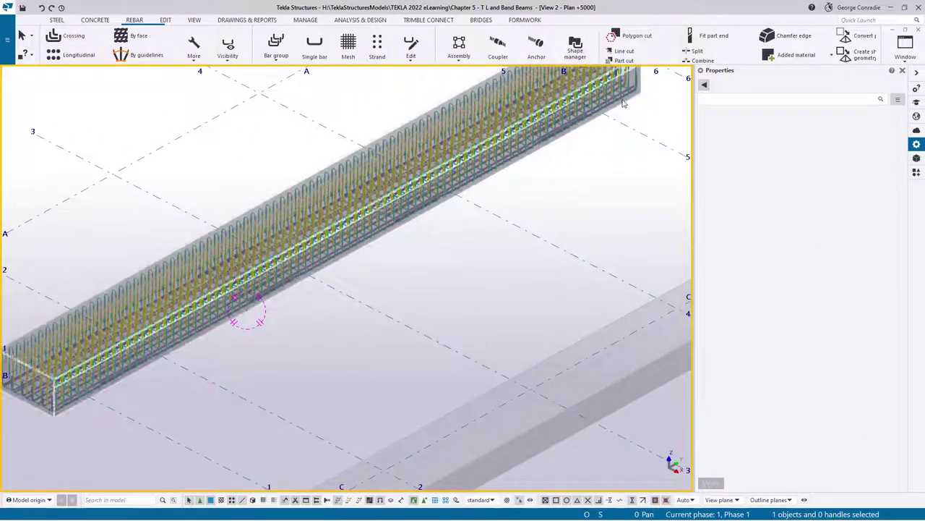
pyautogui.scroll(8, 151, 347)
pyautogui.scroll(1, 152, 349)
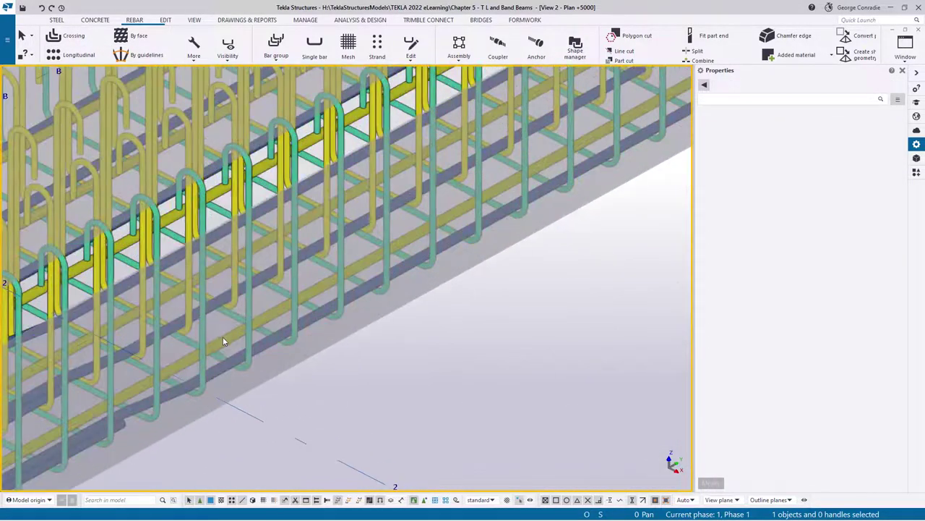
pyautogui.scroll(-5, 227, 343)
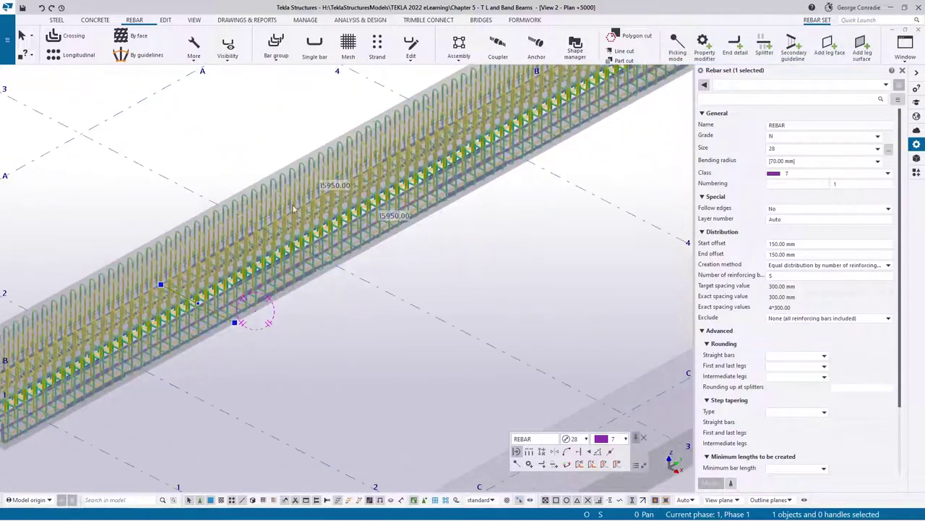
pyautogui.click(229, 48)
pyautogui.click(240, 79)
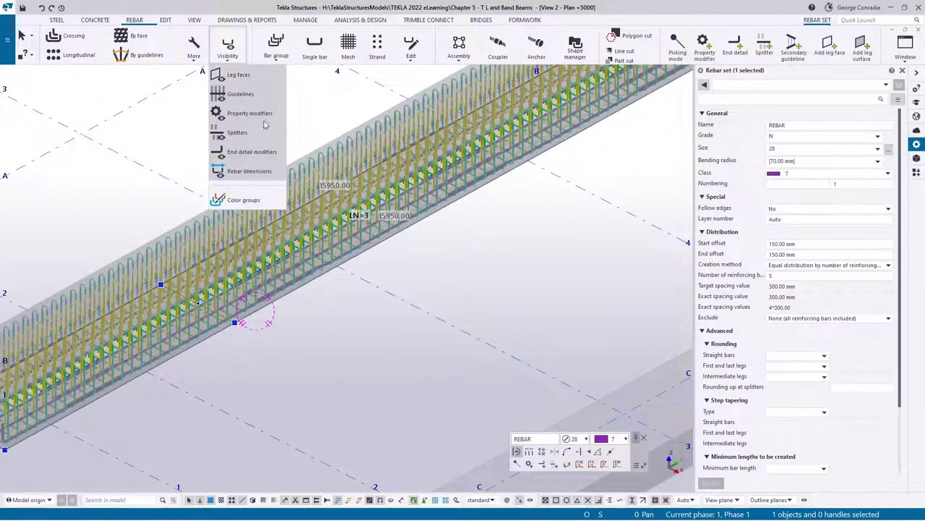
# Step: In plan view, move the ends of the size 28 bottom bar set's leg face to grids 2 and 3
pyautogui.hotkey('ctrl', 'p')
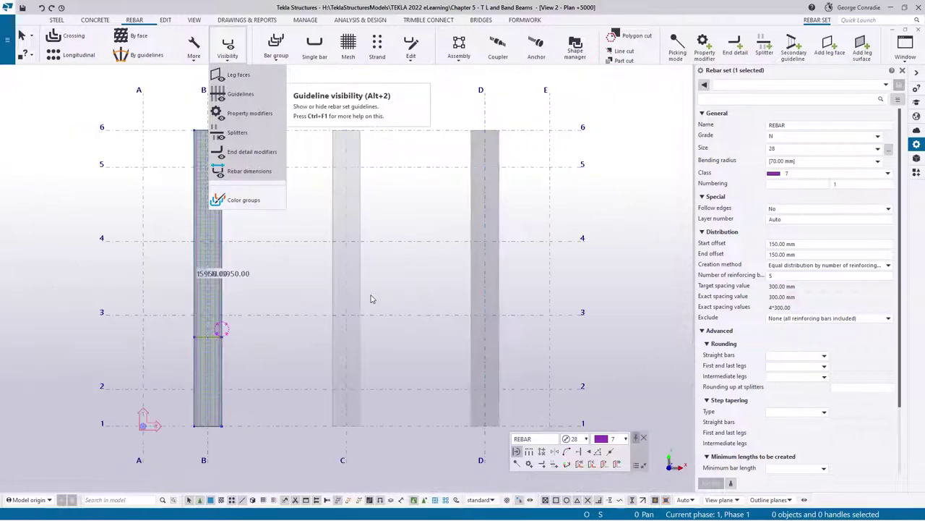
pyautogui.scroll(2, 258, 390)
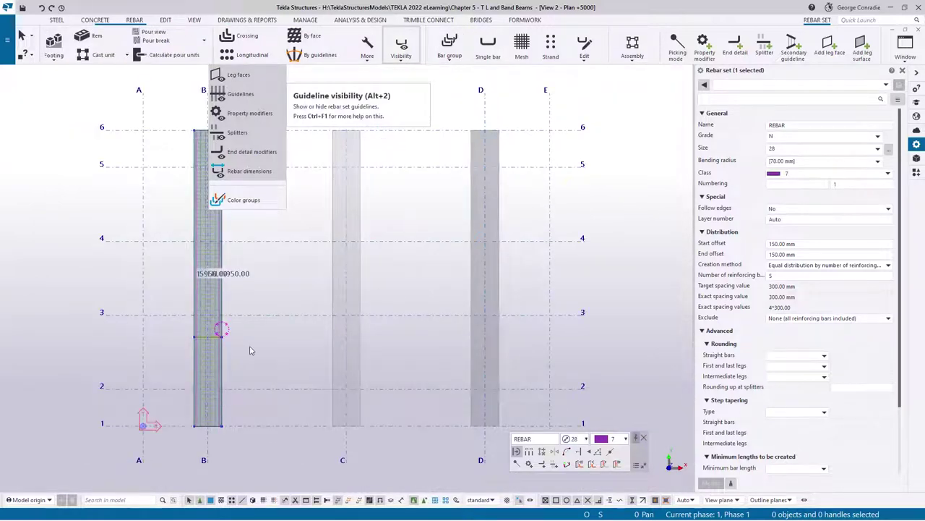
pyautogui.scroll(5, 293, 319)
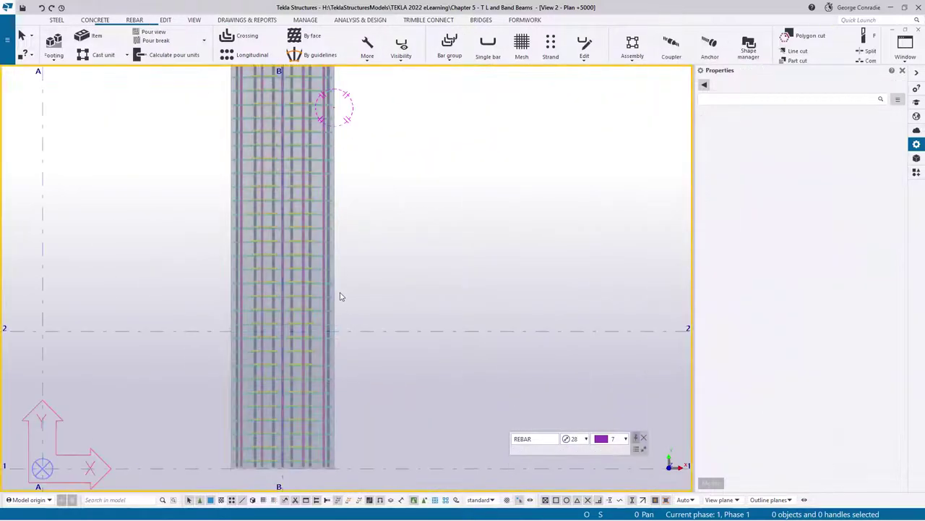
pyautogui.scroll(4, 342, 296)
pyautogui.click(302, 300)
pyautogui.click(305, 294)
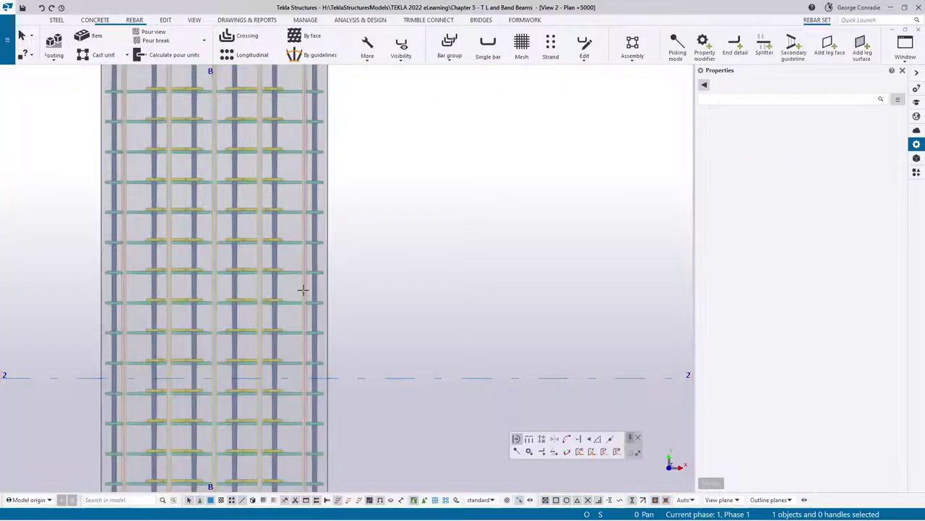
pyautogui.scroll(-5, 351, 277)
pyautogui.moveTo(352, 278); pyautogui.dragTo(341, 295, button='middle')
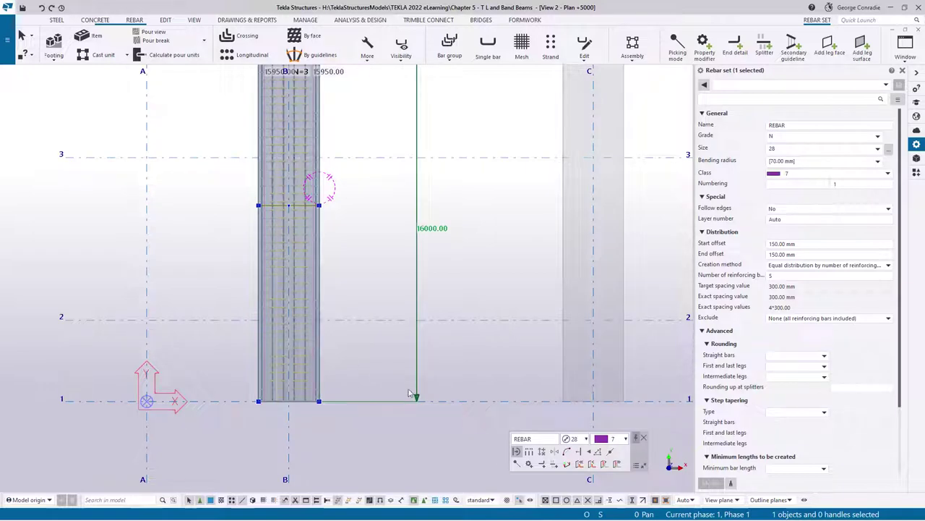
pyautogui.moveTo(416, 396); pyautogui.dragTo(288, 319)
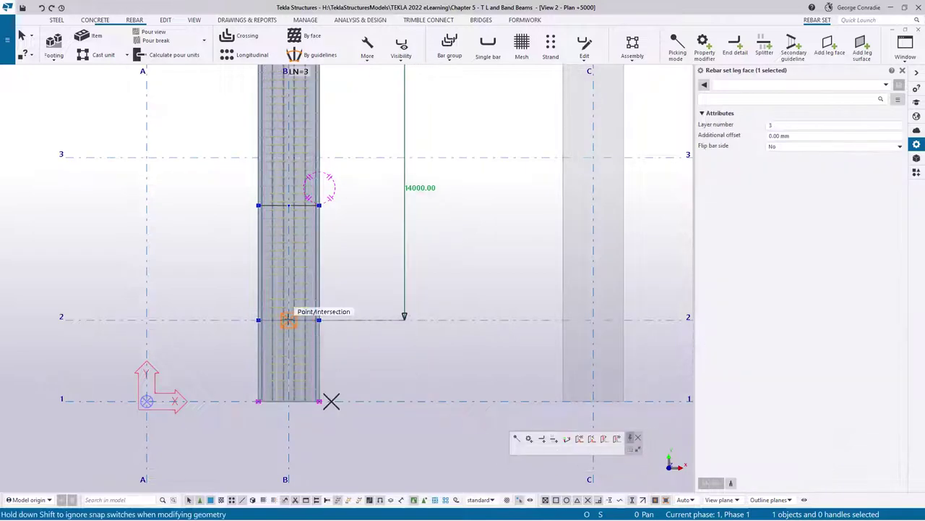
pyautogui.scroll(-4, 366, 354)
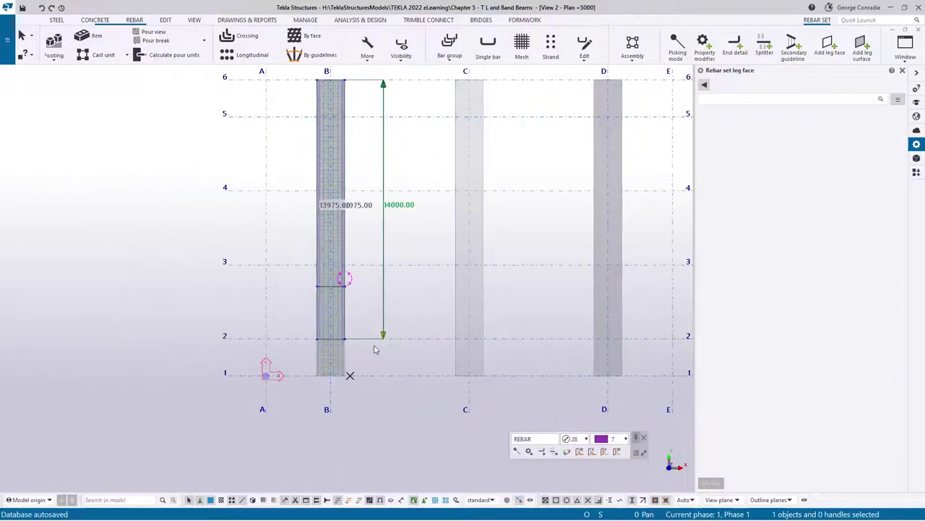
pyautogui.moveTo(381, 123); pyautogui.dragTo(331, 305)
pyautogui.scroll(3, 336, 349)
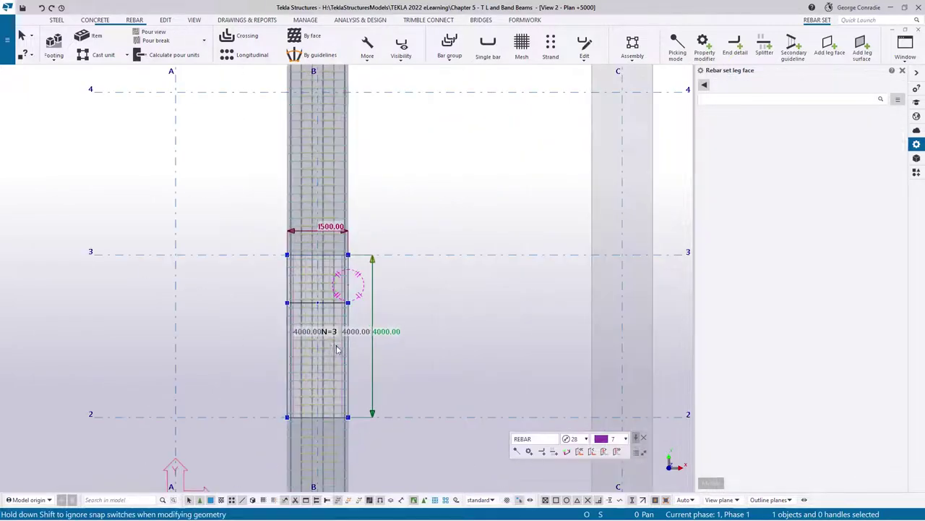
# Step: Set the leg face length of the size 28 bottom bar set to 2500 mm, shortening it equally at both ends
pyautogui.hotkey('ctrl', 'p')
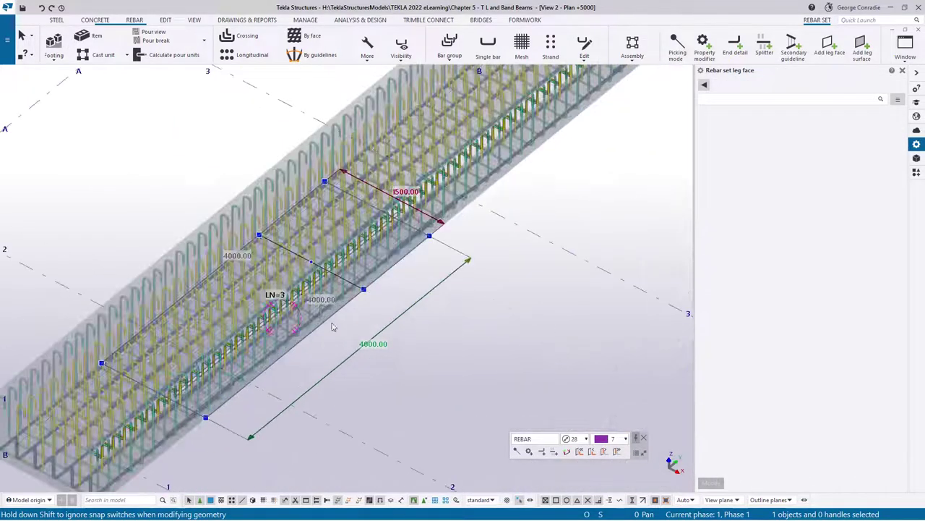
pyautogui.scroll(3, 313, 316)
pyautogui.scroll(2, 312, 316)
pyautogui.scroll(2, 330, 320)
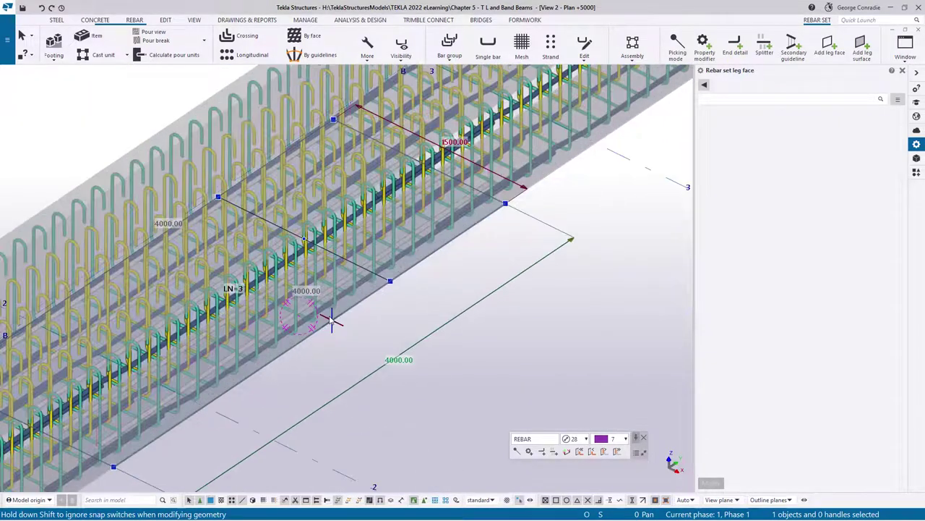
pyautogui.scroll(-1, 418, 258)
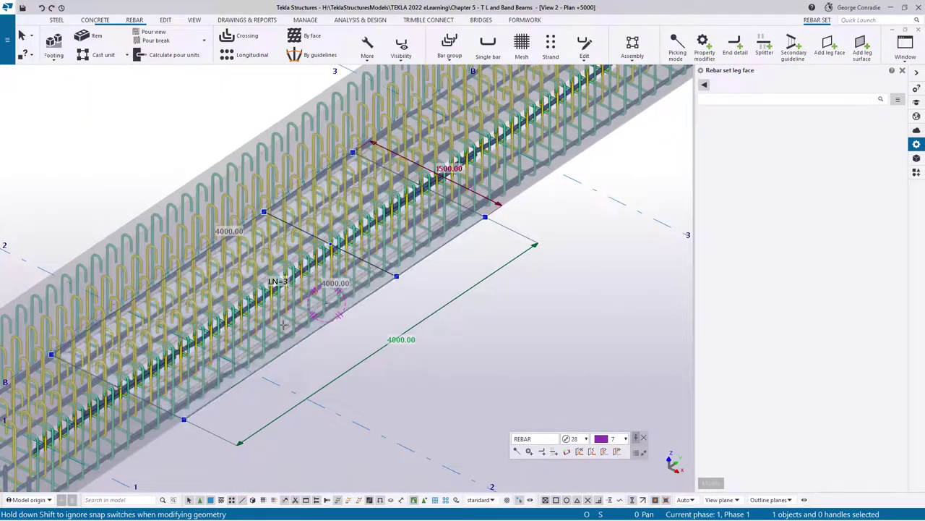
pyautogui.click(397, 340)
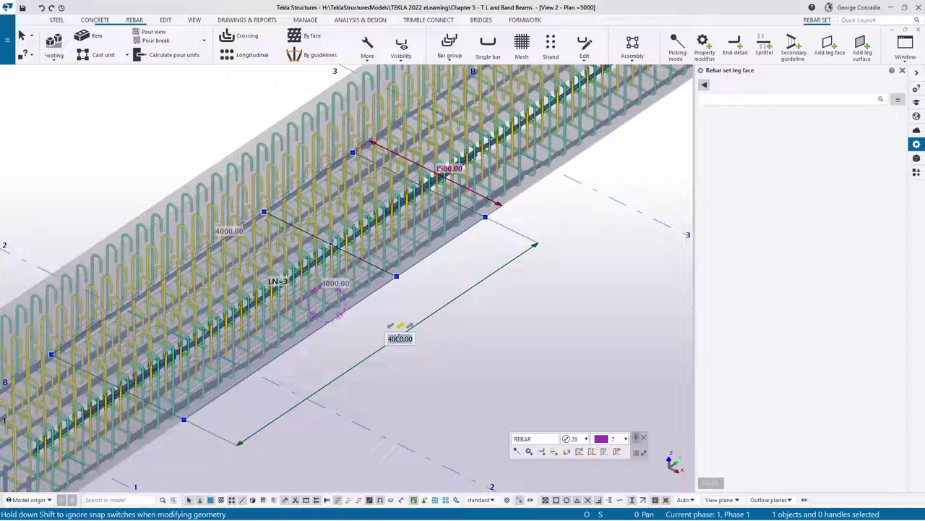
pyautogui.write('25')
pyautogui.press('Return')
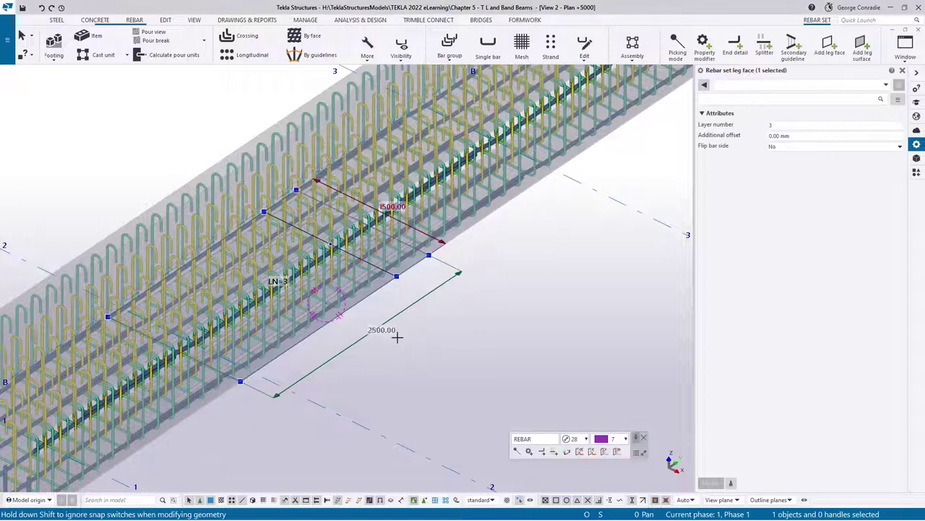
pyautogui.keyDown('ctrl'); pyautogui.moveTo(368, 322); pyautogui.dragTo(405, 289, button='middle'); pyautogui.keyUp('ctrl')
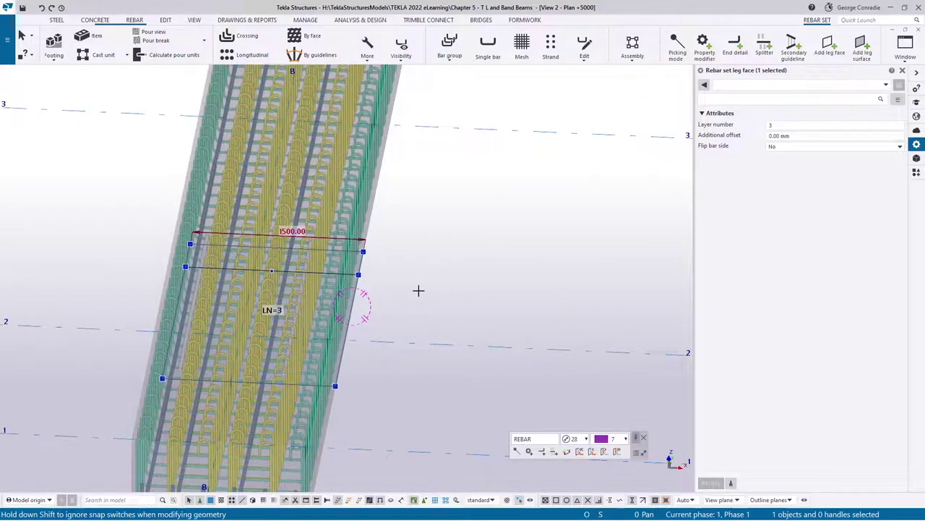
pyautogui.press('Escape')
# Step: Examine in plan view the distribution and offsets of the additional class 7 bars and the class 4 bottom bars
pyautogui.hotkey('ctrl', 'p')
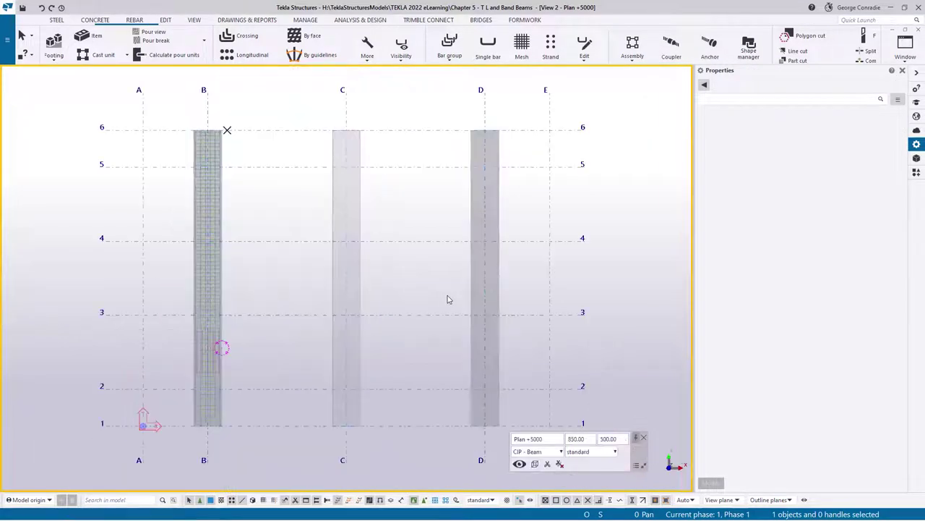
pyautogui.scroll(6, 208, 355)
pyautogui.moveTo(198, 347); pyautogui.dragTo(365, 282, button='middle')
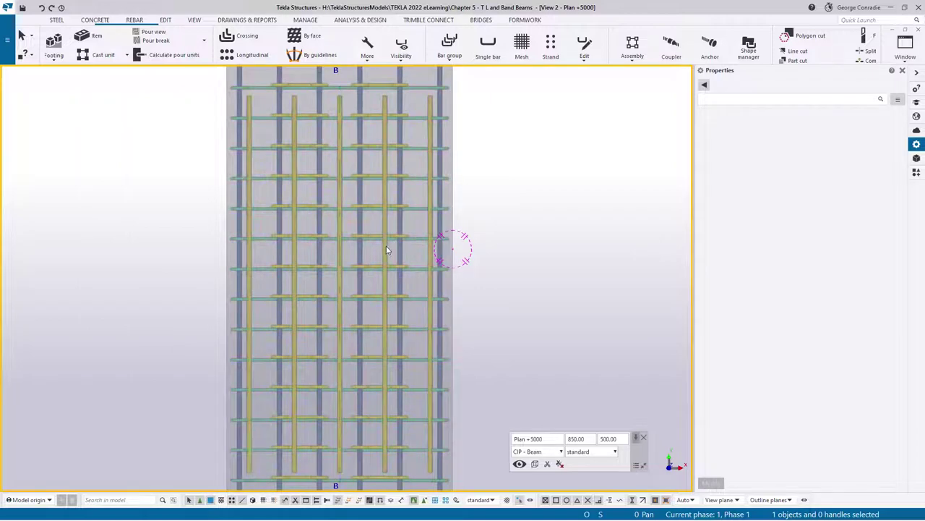
pyautogui.click(386, 250)
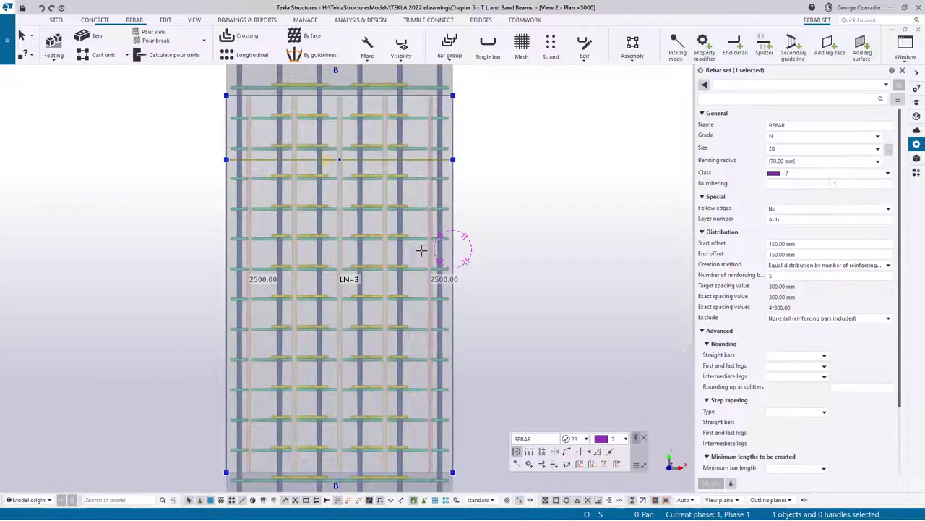
pyautogui.click(483, 258)
pyautogui.scroll(3, 476, 257)
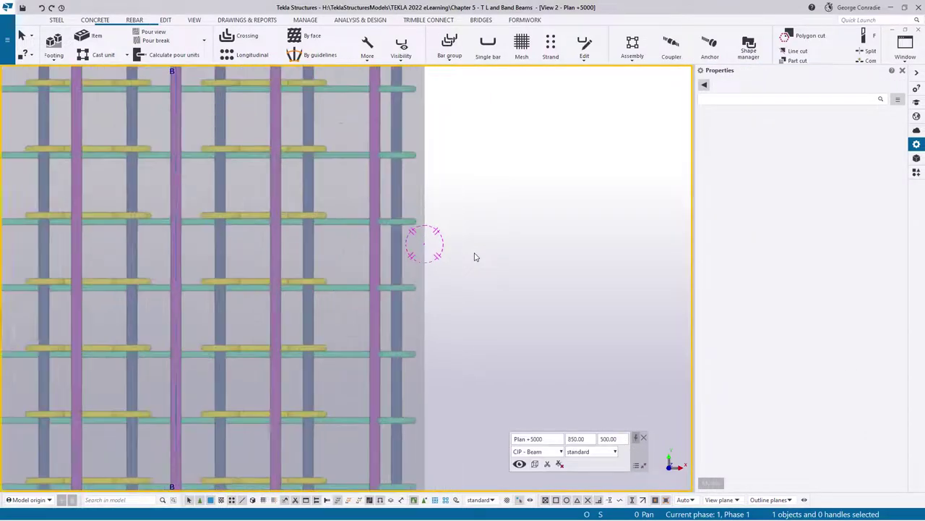
pyautogui.click(397, 259)
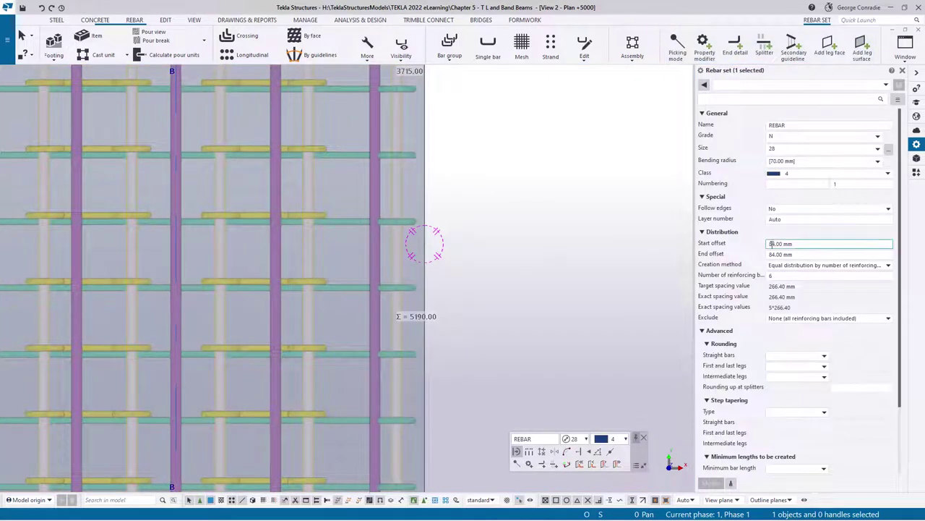
pyautogui.click(503, 254)
# Step: Measure the spacing between the two outermost class 4 bottom bars and the distance from the outermost bar to the beam edge
pyautogui.press('f')
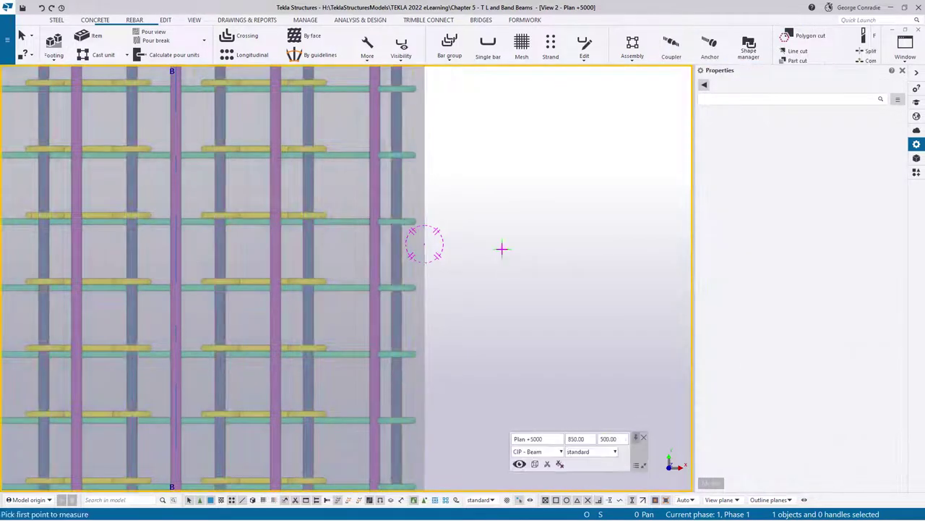
pyautogui.click(308, 241)
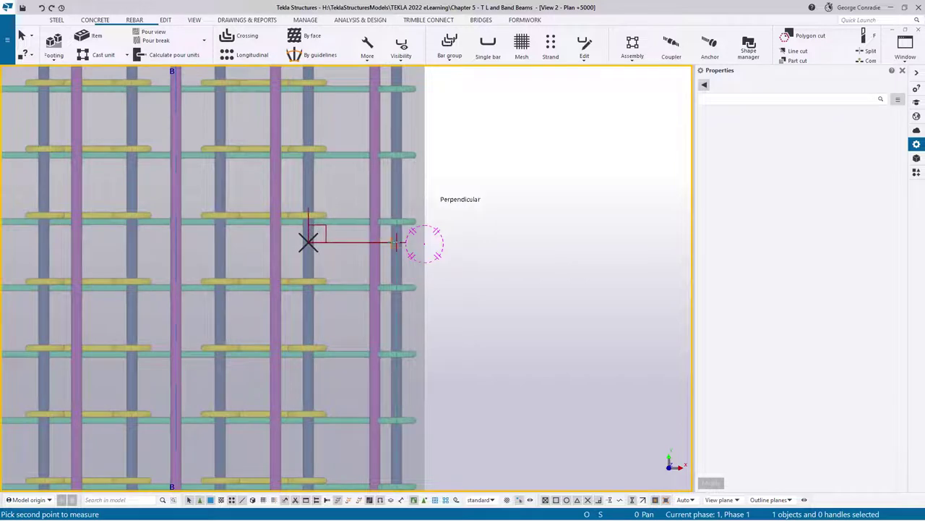
pyautogui.click(395, 242)
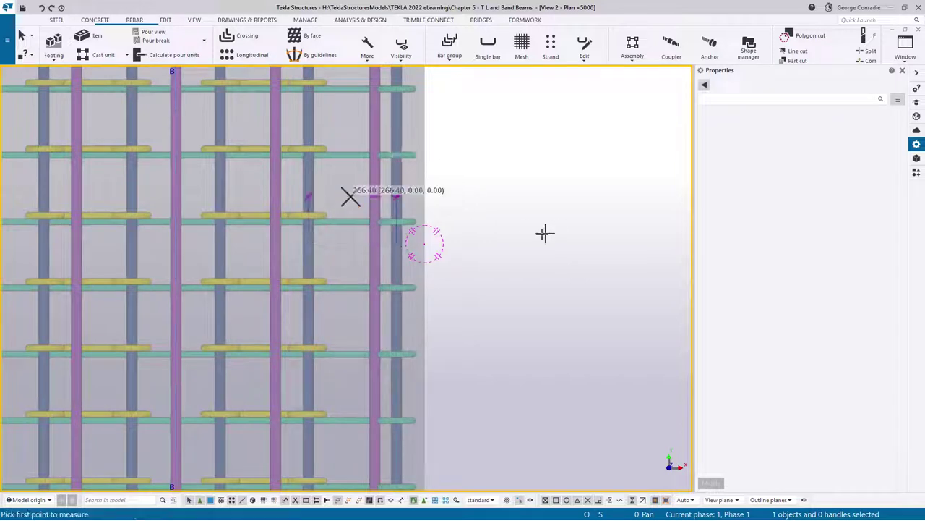
pyautogui.click(396, 268)
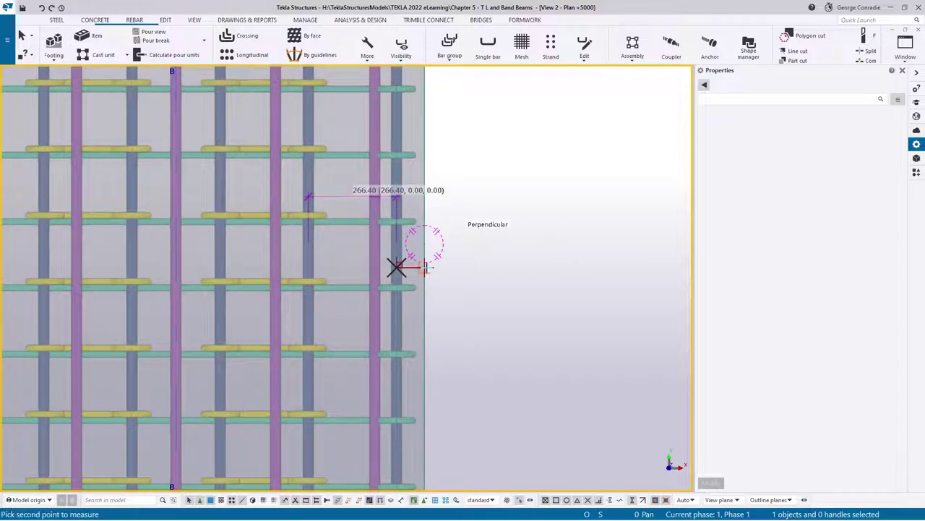
pyautogui.click(470, 246)
pyautogui.rightClick(514, 293)
pyautogui.click(600, 299)
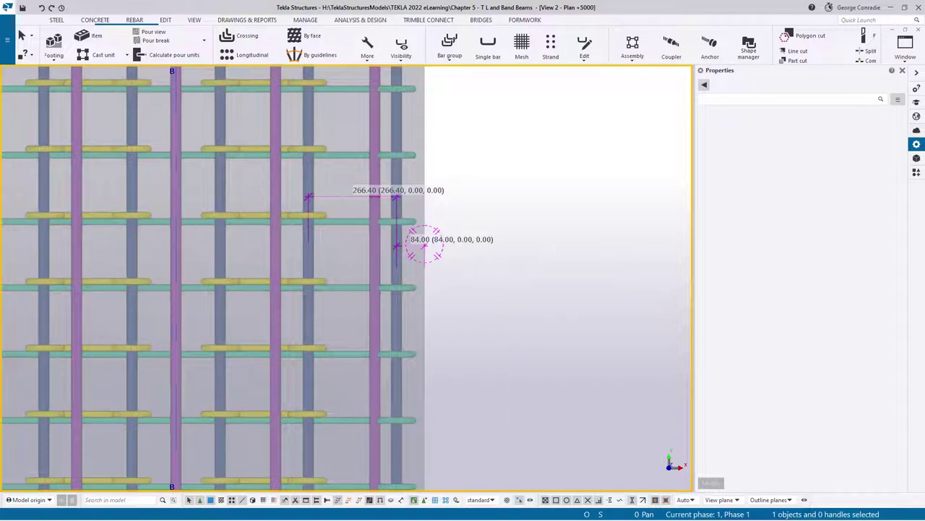
# Step: Switch to Calculator to work out 266.4 divided by 2 plus 84, and move it out of the way
pyautogui.moveTo(546, 79); pyautogui.dragTo(628, 97)
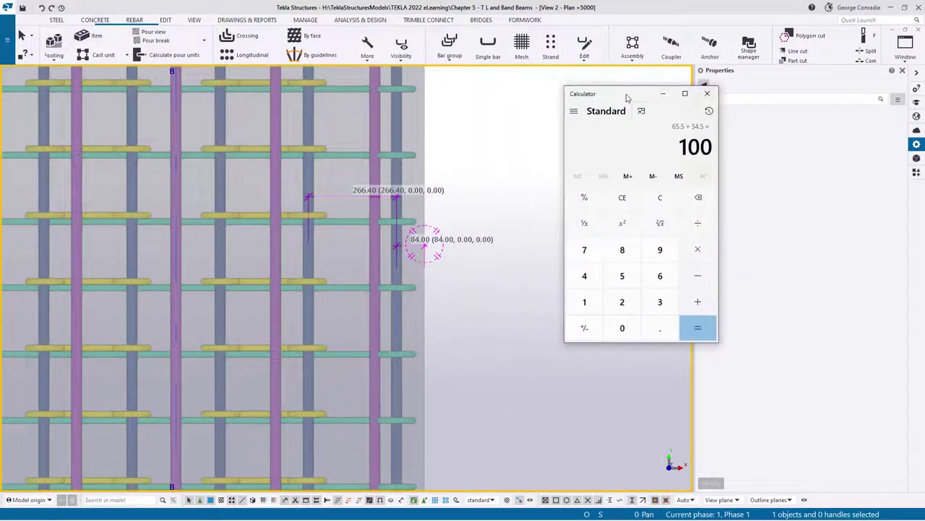
pyautogui.click(641, 112)
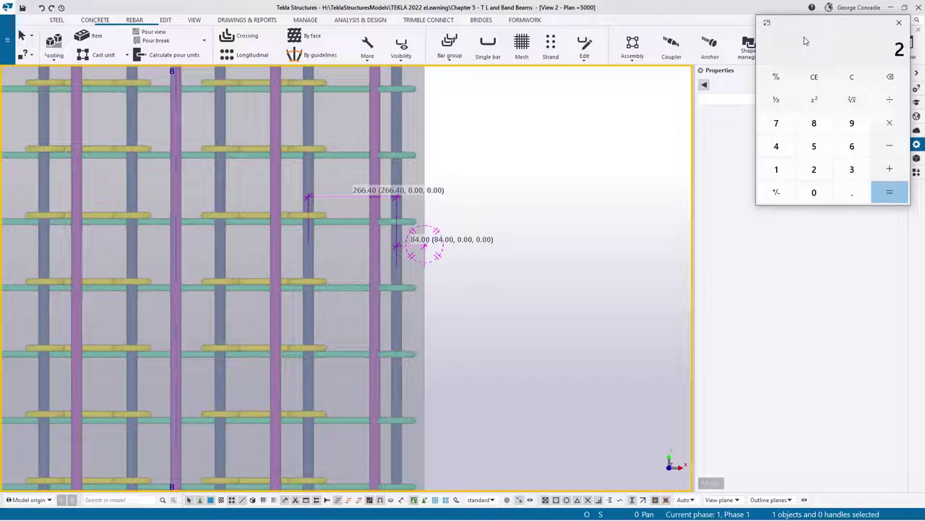
pyautogui.write('.4/2')
pyautogui.press('Return')
pyautogui.write('+84')
pyautogui.press('Return')
pyautogui.click(899, 23)
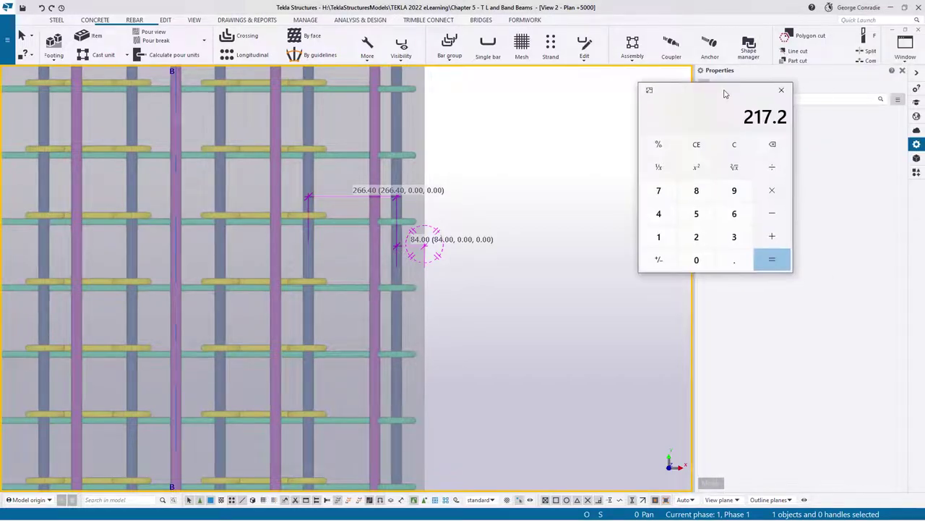
pyautogui.click(649, 93)
pyautogui.moveTo(632, 97); pyautogui.dragTo(924, 97)
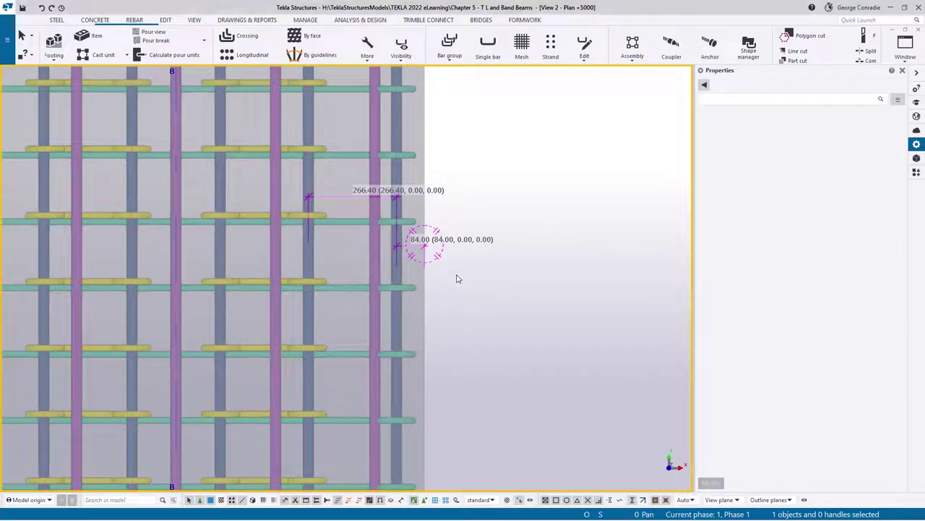
# Step: Set both the start offset and end offset of the purple size 28 rebar set to 215 mm
pyautogui.click(382, 265)
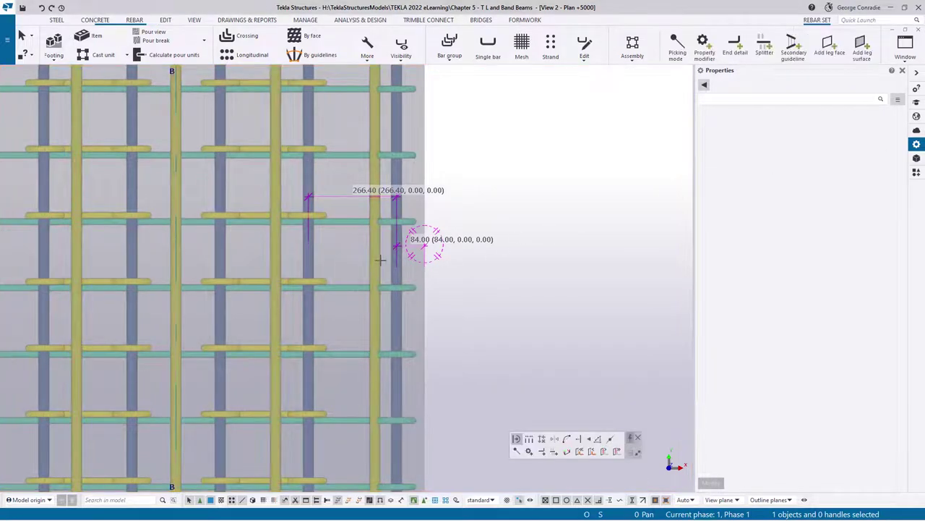
pyautogui.click(796, 243)
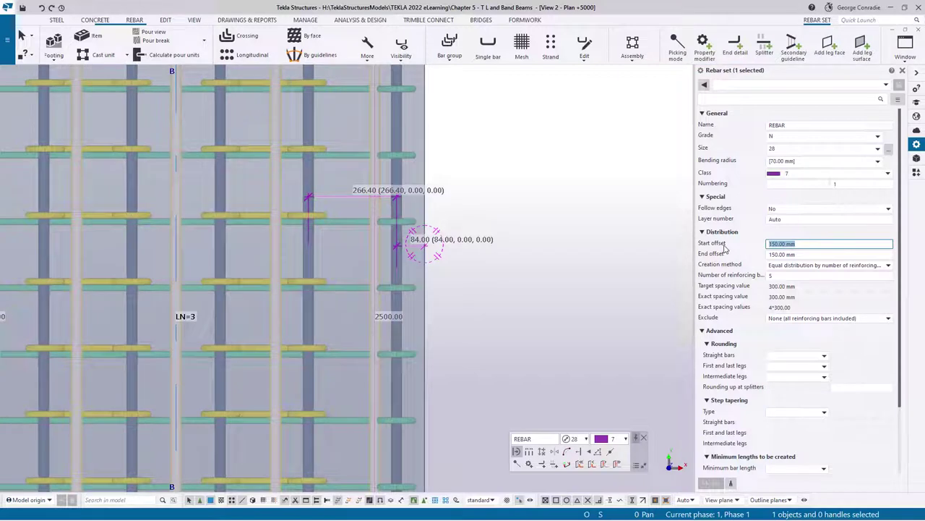
pyautogui.write('215')
pyautogui.press('Tab')
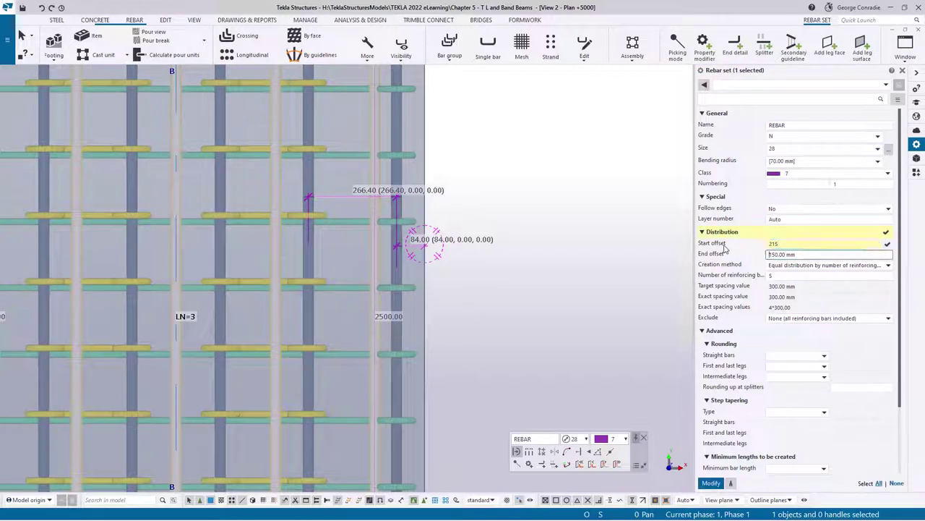
pyautogui.write('215')
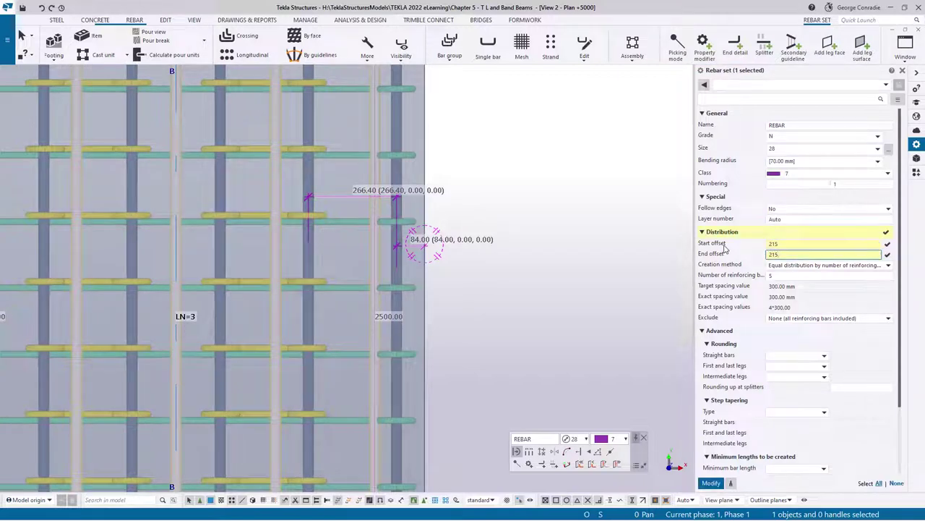
pyautogui.press('Return')
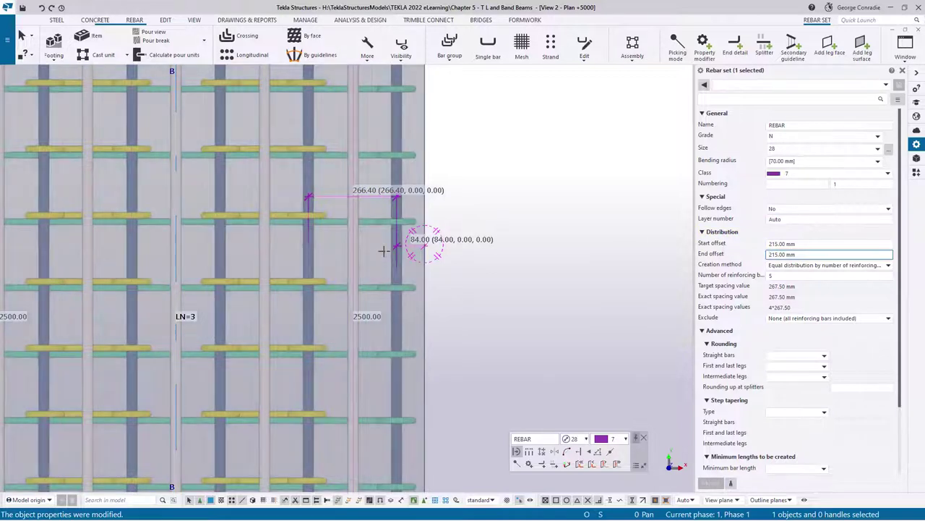
pyautogui.scroll(-3, 355, 258)
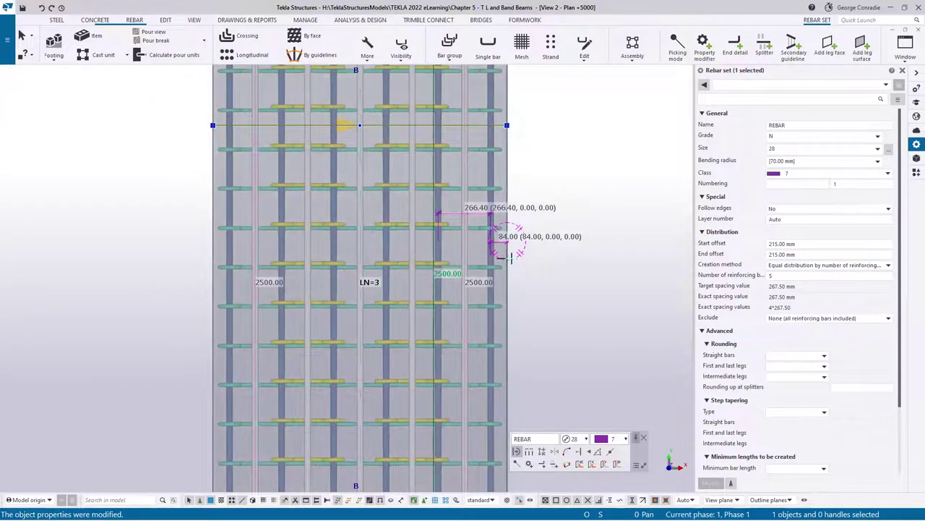
pyautogui.click(548, 263)
# Step: Set the layer number of the purple size 28 rebar set's leg face to 2
pyautogui.keyDown('ctrl'); pyautogui.moveTo(453, 313); pyautogui.dragTo(426, 165, button='middle'); pyautogui.keyUp('ctrl')
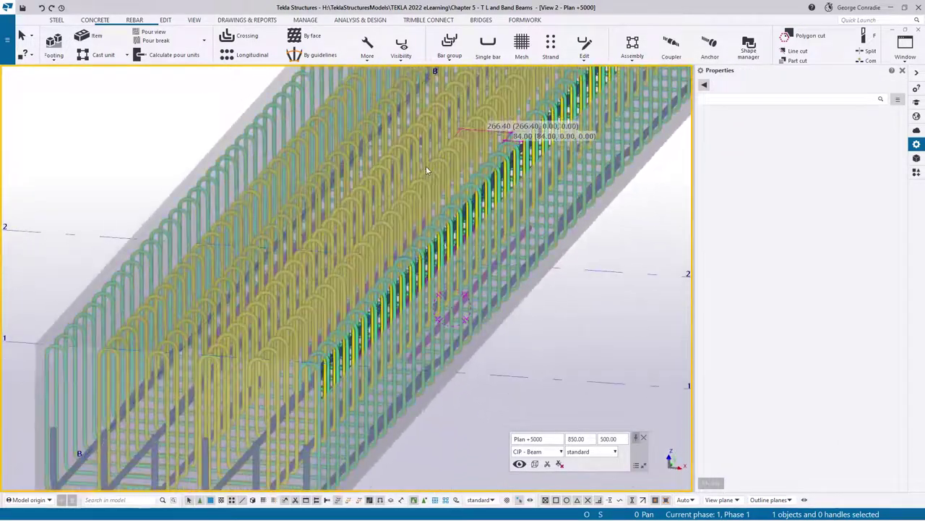
pyautogui.scroll(2, 412, 393)
pyautogui.keyDown('ctrl'); pyautogui.moveTo(408, 326); pyautogui.dragTo(437, 295, button='middle'); pyautogui.keyUp('ctrl')
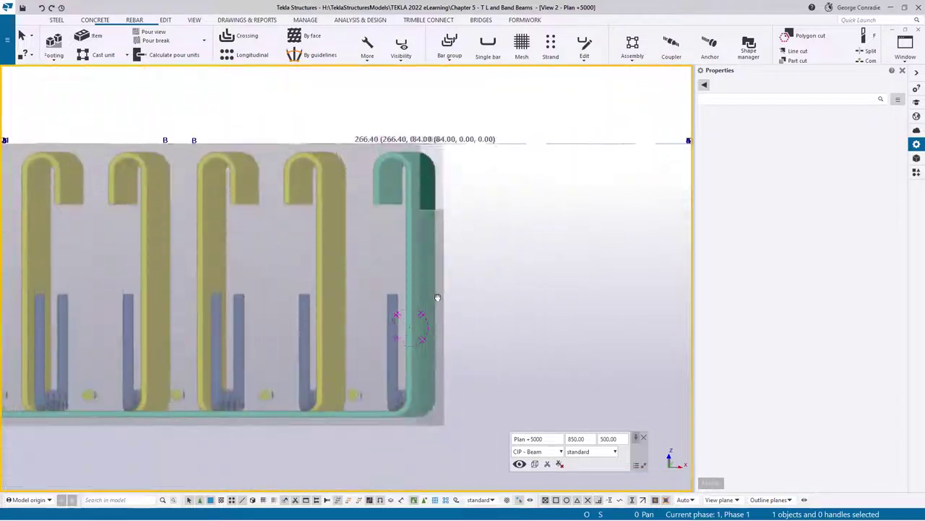
pyautogui.click(234, 404)
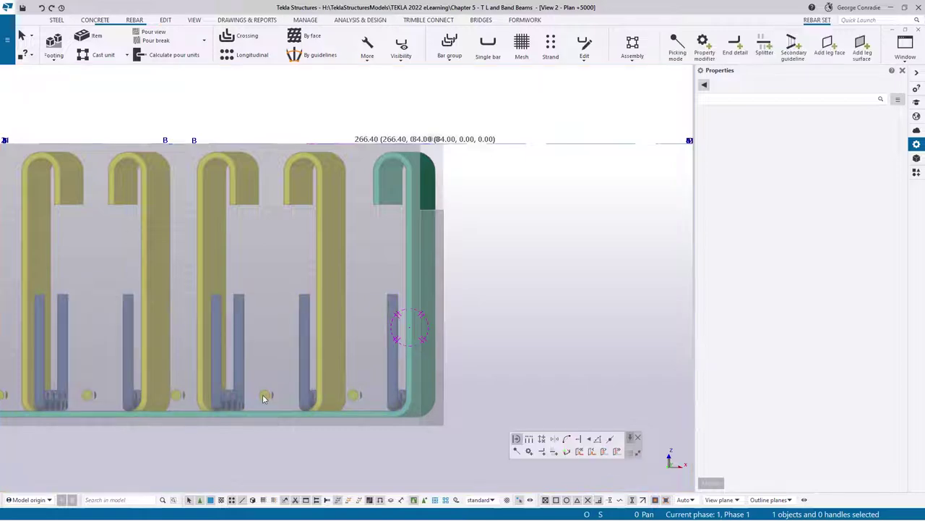
pyautogui.keyDown('ctrl'); pyautogui.moveTo(276, 392); pyautogui.dragTo(297, 236, button='middle'); pyautogui.keyUp('ctrl')
pyautogui.scroll(-4, 269, 402)
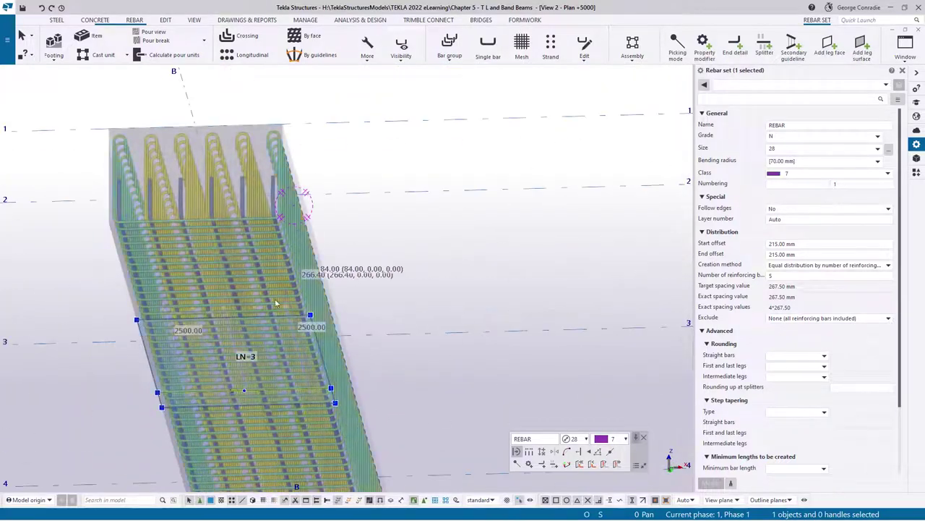
pyautogui.scroll(3, 241, 363)
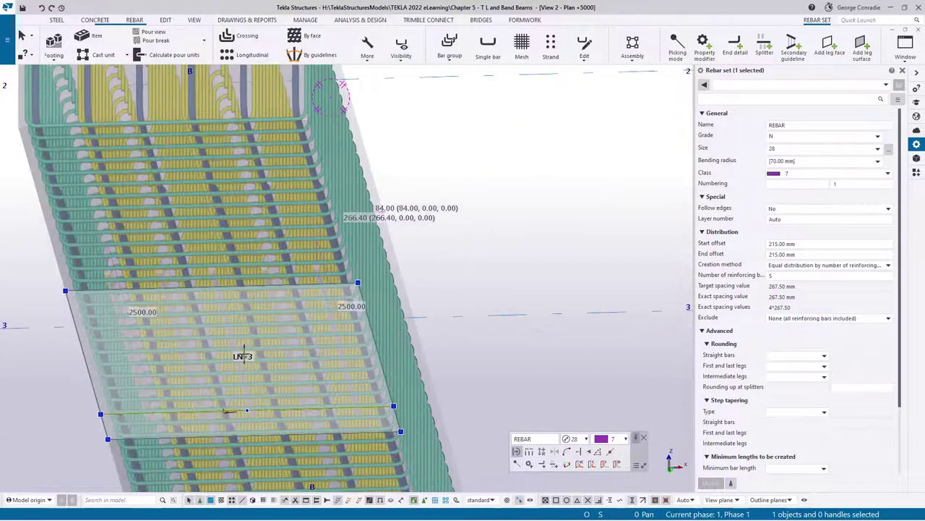
pyautogui.click(266, 347)
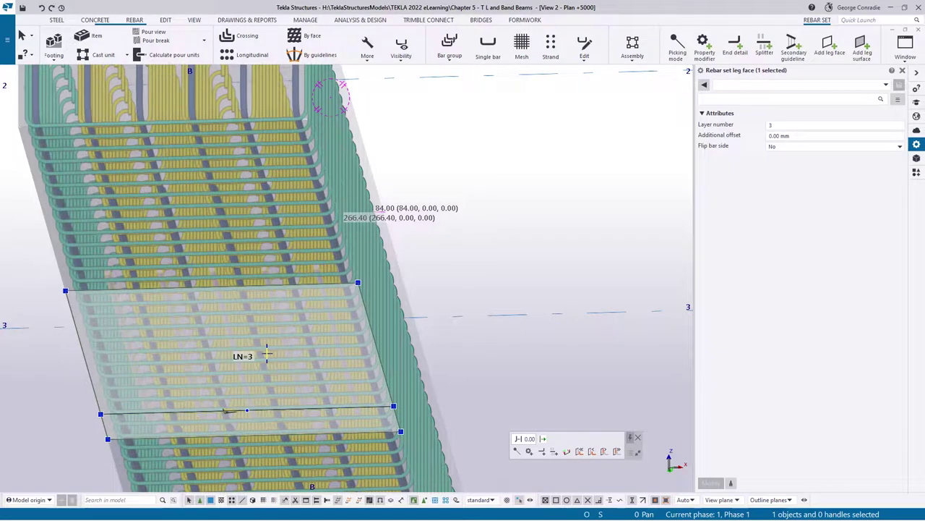
pyautogui.click(773, 124)
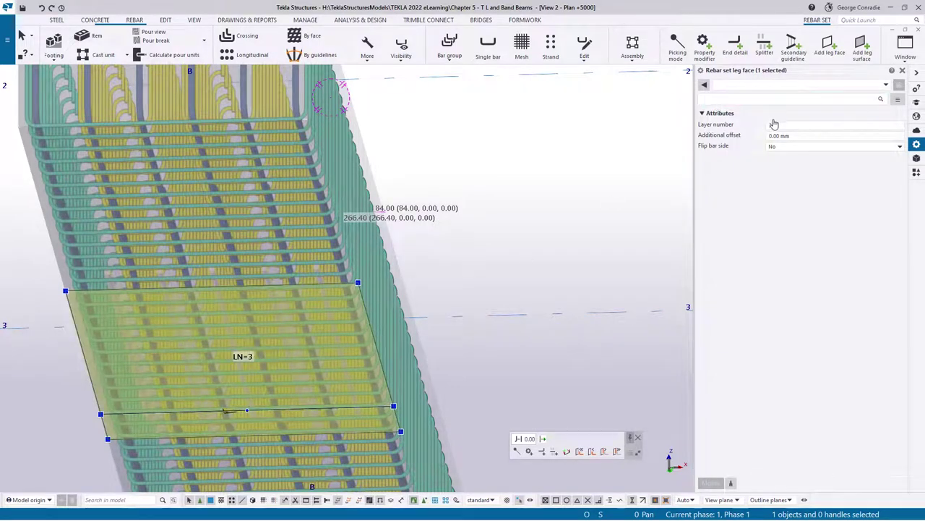
pyautogui.press('BackSpace')
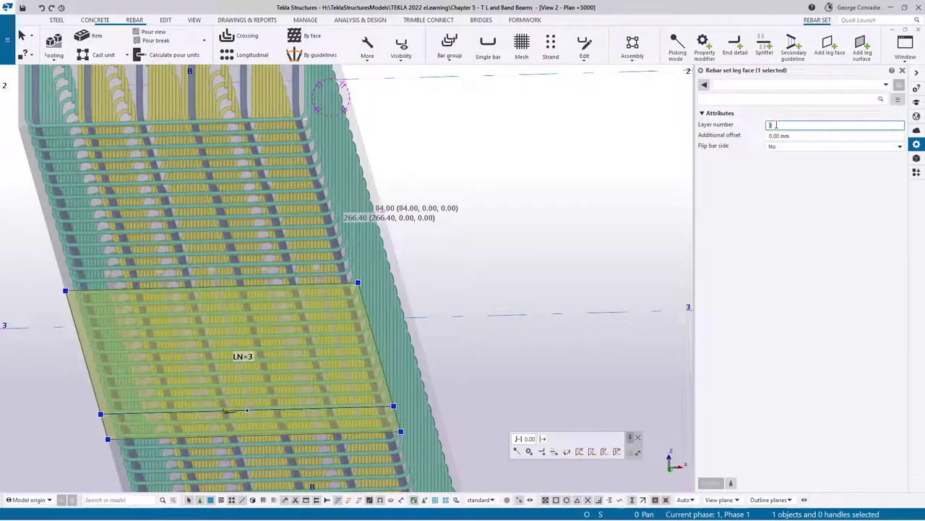
pyautogui.write('2')
pyautogui.press('Return')
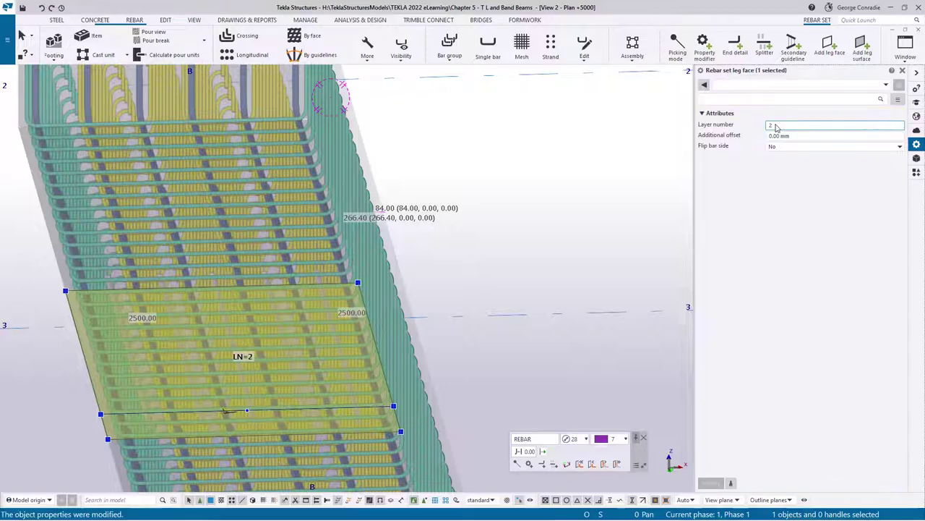
pyautogui.keyDown('ctrl'); pyautogui.moveTo(341, 311); pyautogui.dragTo(332, 342, button='middle'); pyautogui.keyUp('ctrl')
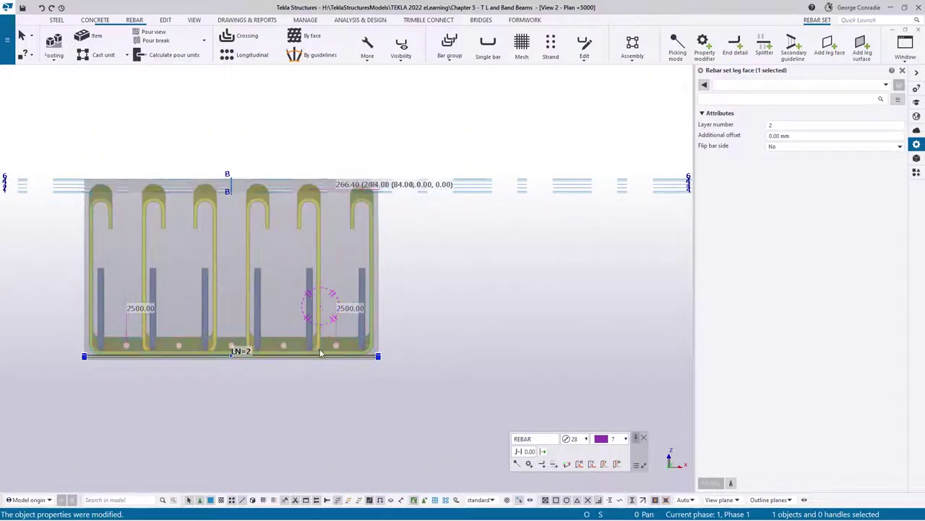
pyautogui.scroll(4, 297, 351)
pyautogui.keyDown('ctrl'); pyautogui.moveTo(260, 345); pyautogui.dragTo(311, 355, button='middle'); pyautogui.keyUp('ctrl')
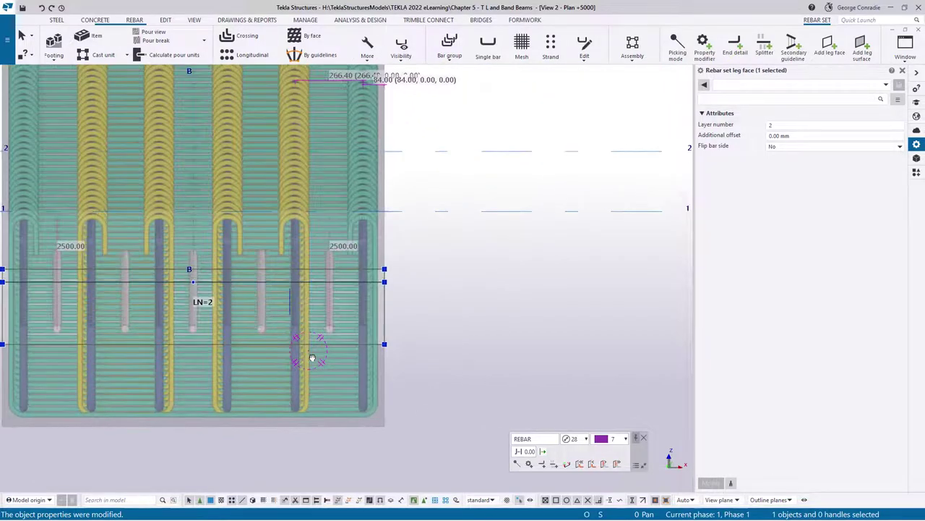
pyautogui.click(432, 341)
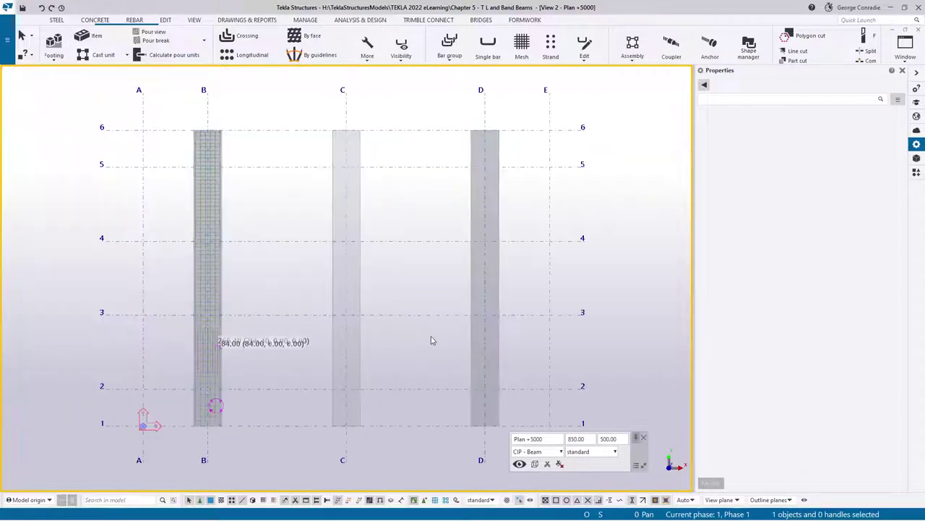
# Step: Copy the purple size 28 rebar set along grid line B from grid 2 to grids 3 and 4
pyautogui.scroll(6, 299, 373)
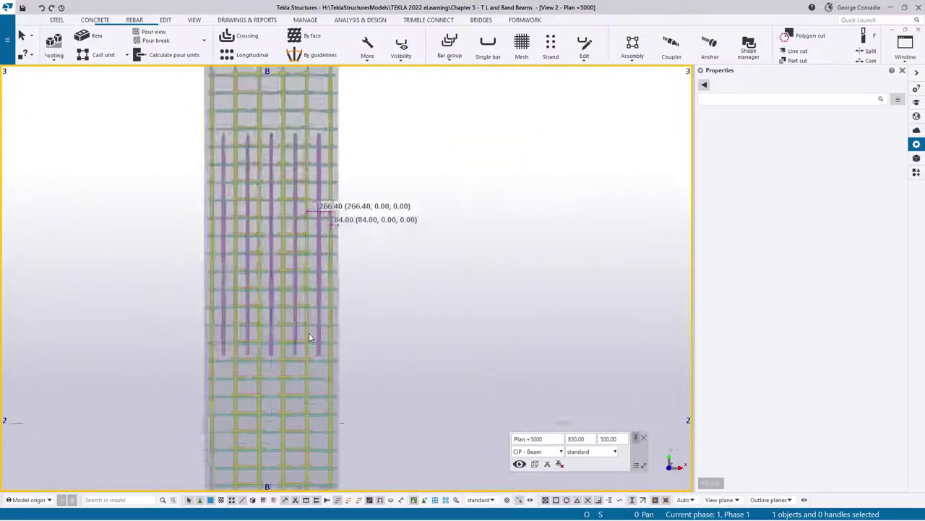
pyautogui.click(331, 327)
pyautogui.scroll(-5, 331, 326)
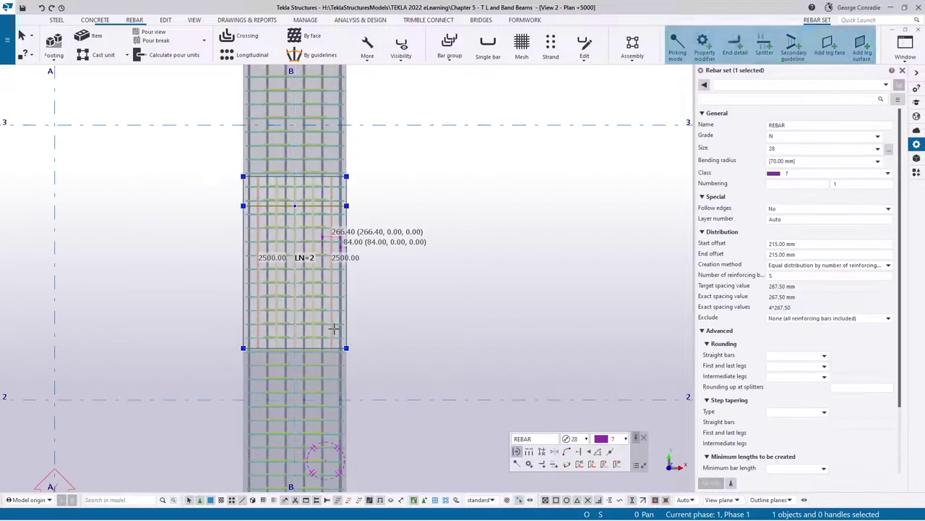
pyautogui.moveTo(358, 335); pyautogui.dragTo(354, 340, button='middle')
pyautogui.hotkey('ctrl', 'c')
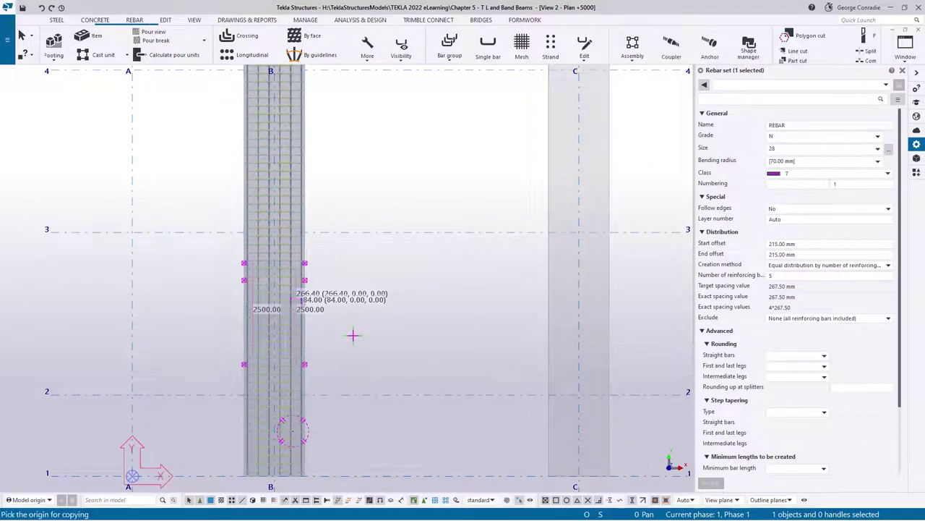
pyautogui.click(273, 394)
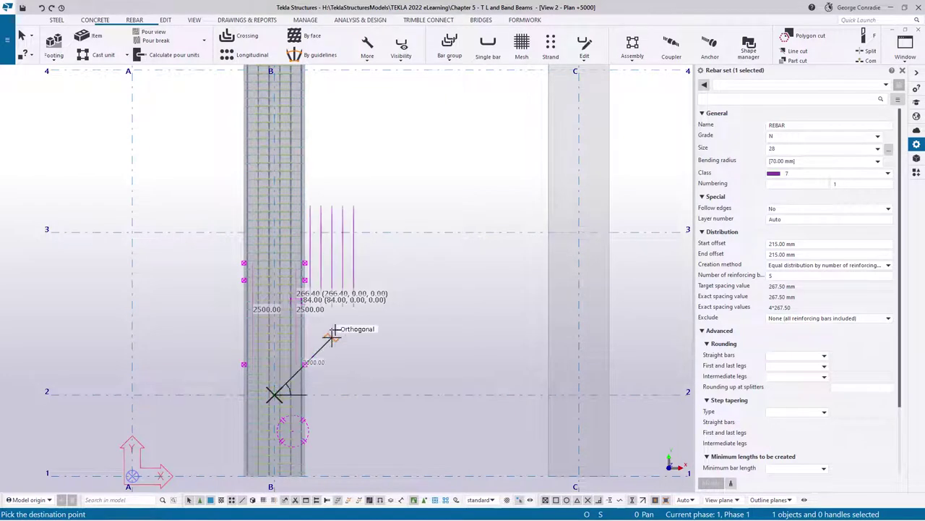
pyautogui.click(273, 230)
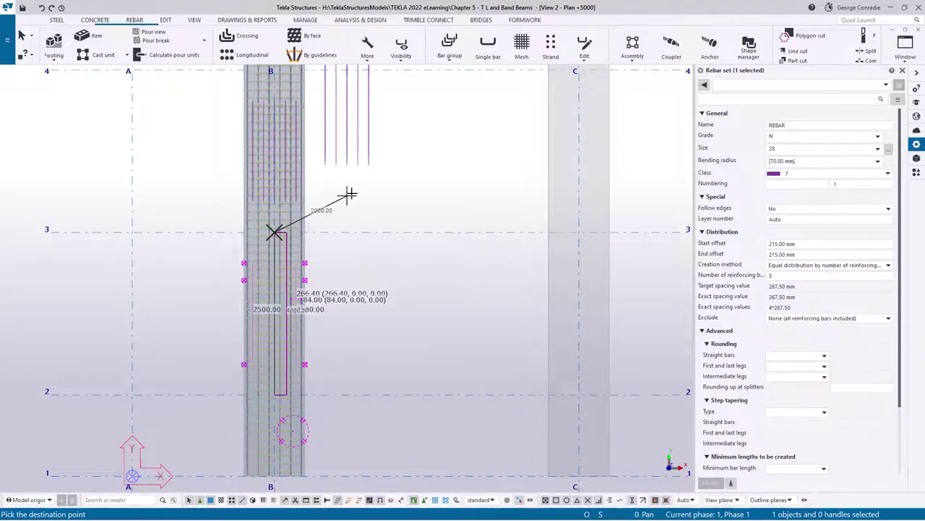
pyautogui.moveTo(351, 192); pyautogui.dragTo(369, 362, button='middle')
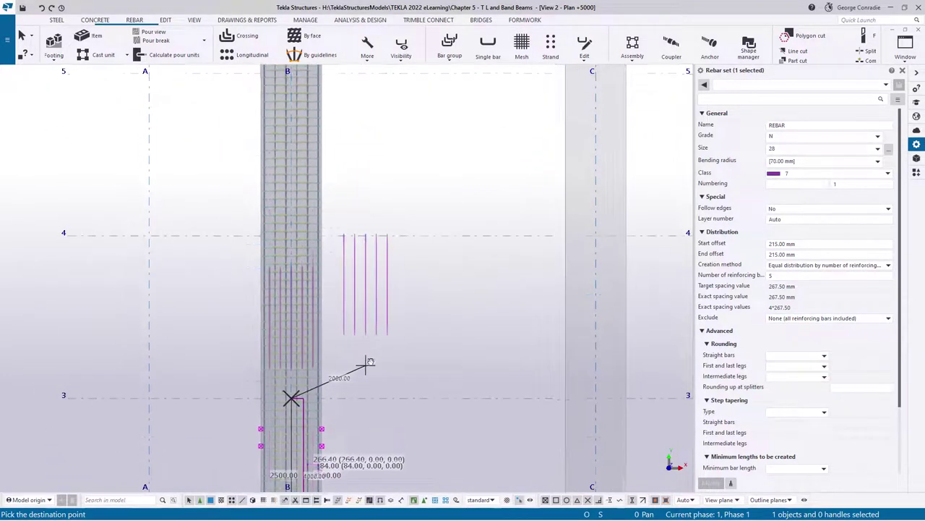
pyautogui.click(290, 237)
pyautogui.scroll(-3, 392, 282)
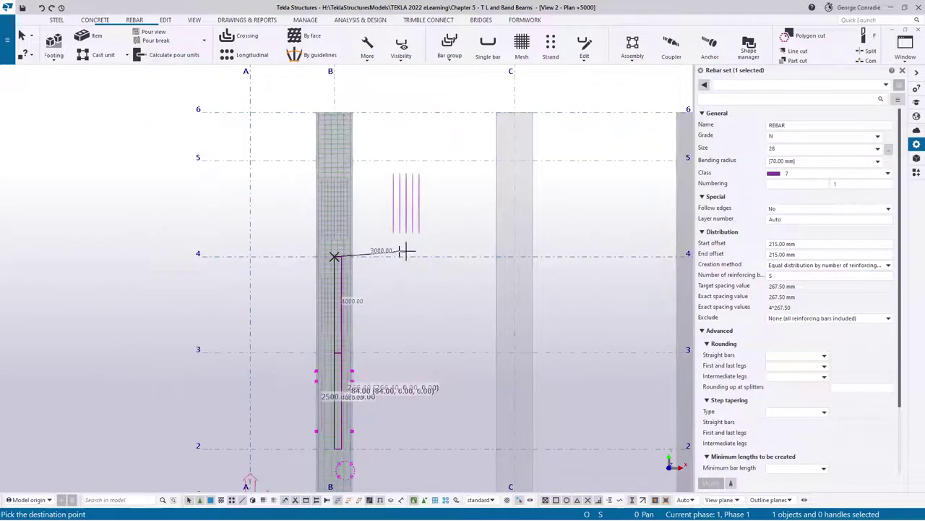
pyautogui.rightClick(402, 250)
pyautogui.click(419, 258)
pyautogui.click(403, 303)
# Step: Examine in 3D how the copied bottom bars sit within the reinforcement cage along the grid B beam
pyautogui.keyDown('ctrl'); pyautogui.moveTo(349, 340); pyautogui.dragTo(230, 246, button='middle'); pyautogui.keyUp('ctrl')
pyautogui.scroll(5, 292, 372)
pyautogui.keyDown('ctrl'); pyautogui.moveTo(296, 396); pyautogui.dragTo(393, 348, button='middle'); pyautogui.keyUp('ctrl')
pyautogui.scroll(10, 303, 360)
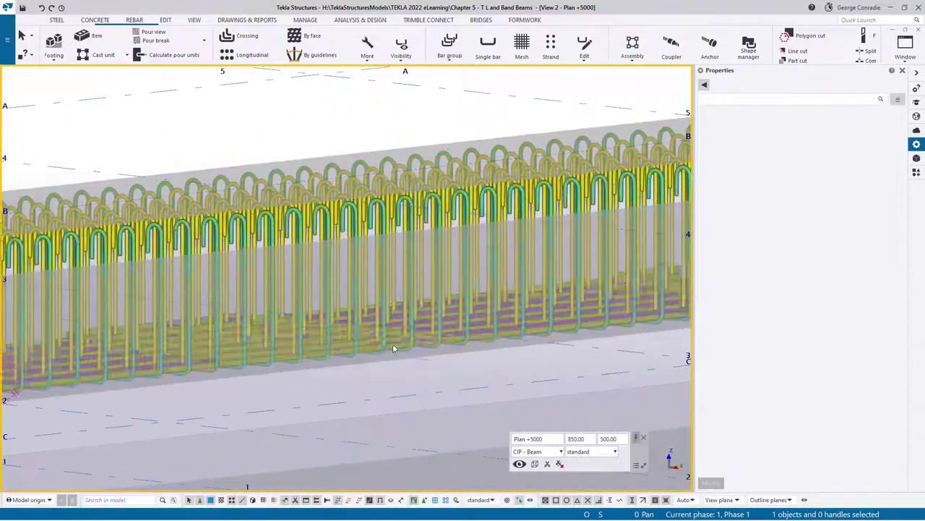
pyautogui.scroll(10, 394, 349)
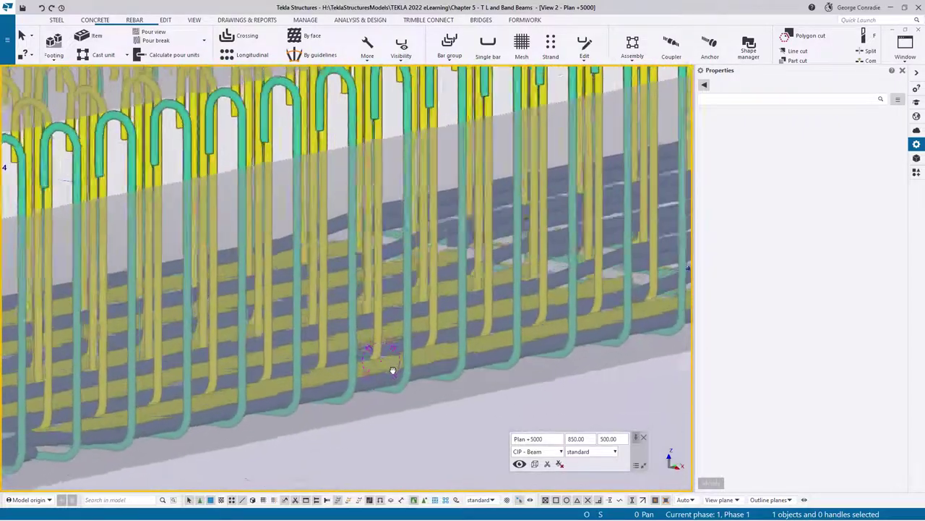
pyautogui.scroll(-10, 392, 370)
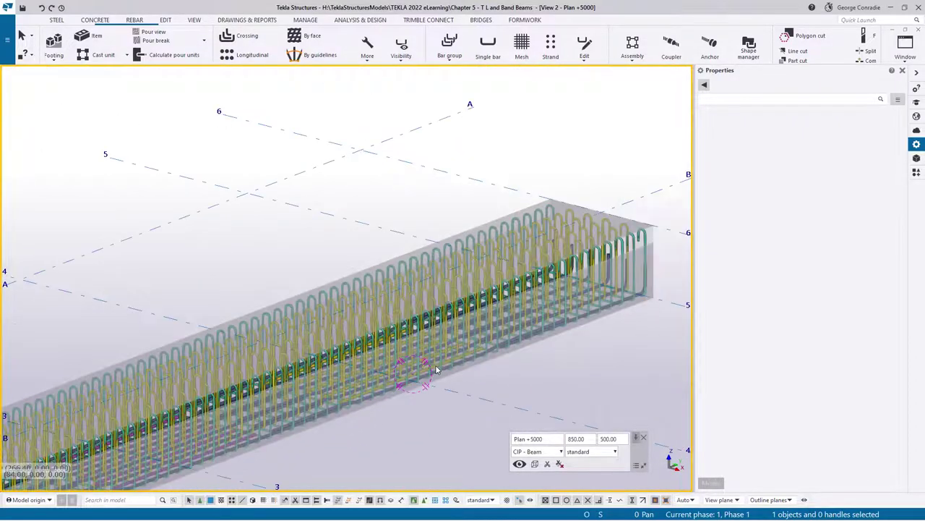
pyautogui.scroll(-5, 436, 370)
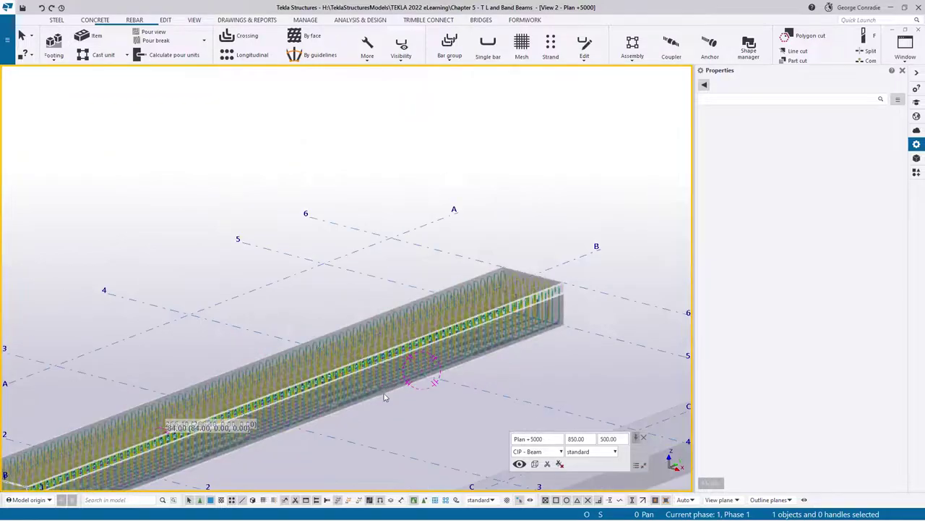
pyautogui.keyDown('ctrl'); pyautogui.moveTo(350, 295); pyautogui.dragTo(485, 294, button='middle'); pyautogui.keyUp('ctrl')
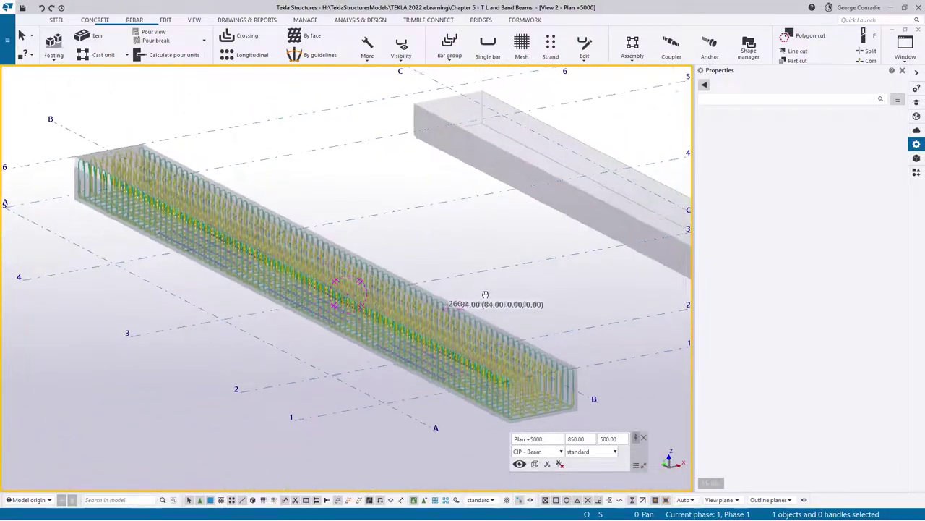
pyautogui.moveTo(516, 337); pyautogui.dragTo(403, 296, button='middle')
pyautogui.scroll(3, 455, 335)
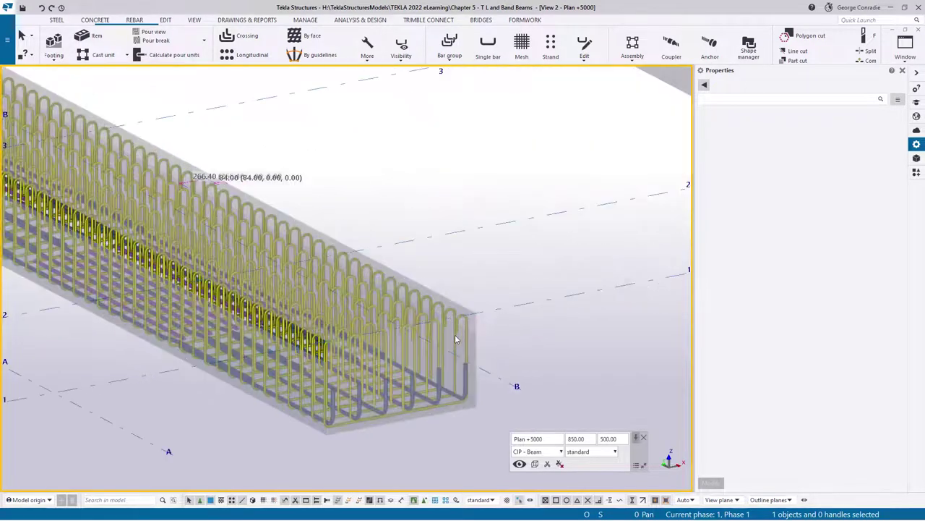
# Step: Switch to the Elevation Grid 1 view and examine the bar arrangement in the grid B beam's cross-section
pyautogui.keyDown('ctrl'); pyautogui.moveTo(468, 327); pyautogui.dragTo(494, 355, button='middle'); pyautogui.keyUp('ctrl')
pyautogui.scroll(-2, 520, 344)
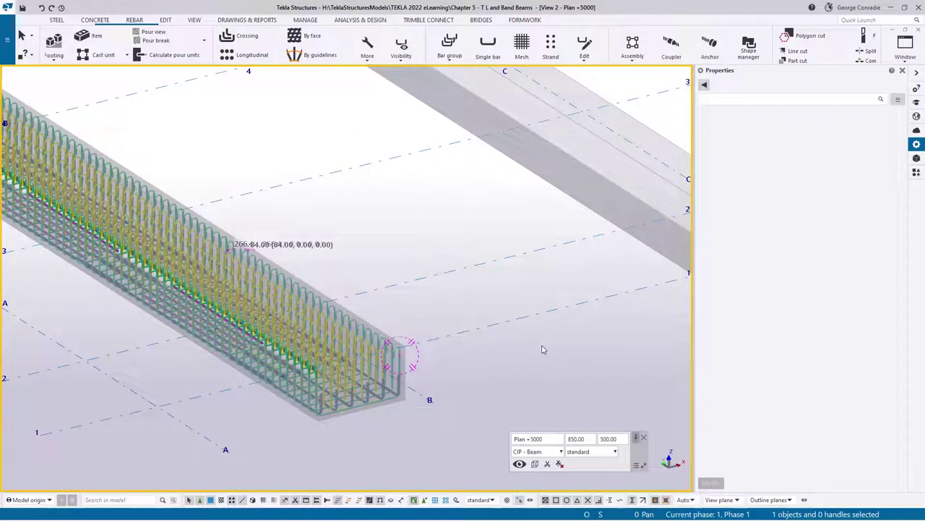
pyautogui.hotkey('ctrl', 'Tab')
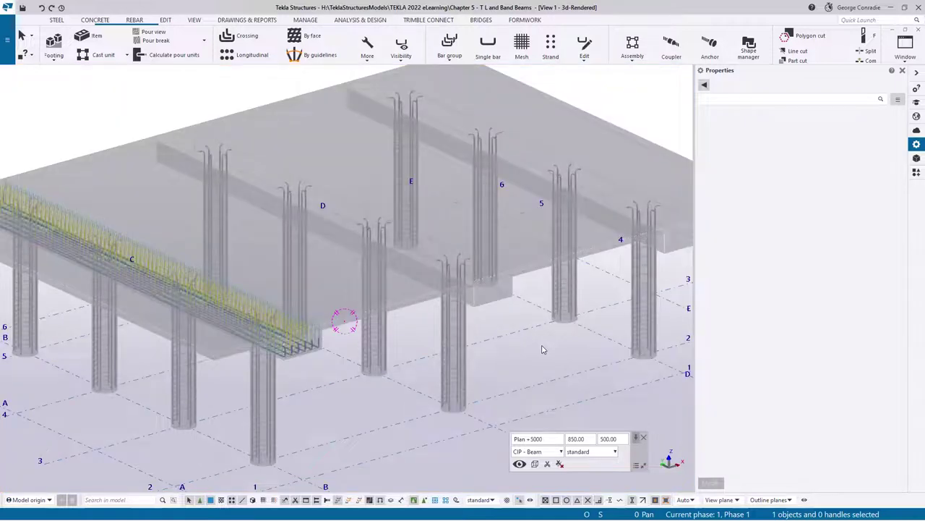
pyautogui.hotkey('ctrl', 'Tab')
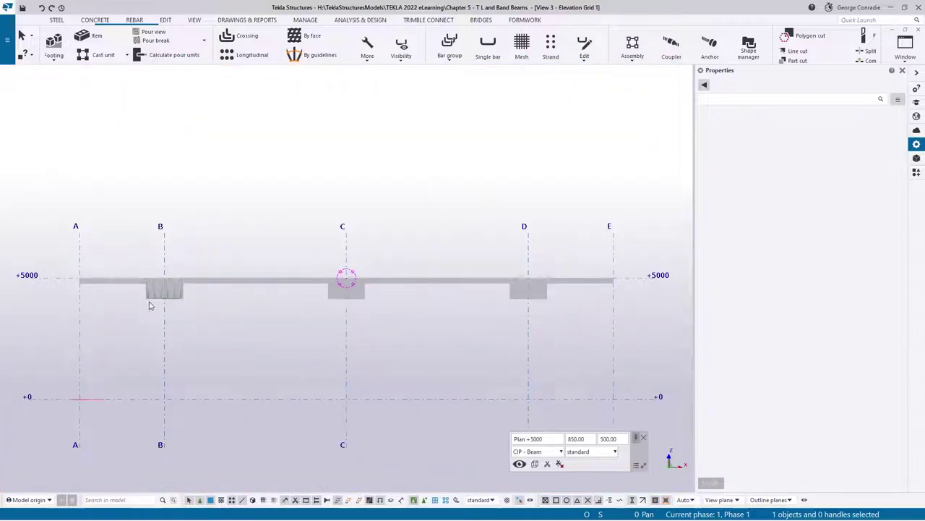
pyautogui.scroll(3, 173, 283)
pyautogui.moveTo(149, 303); pyautogui.dragTo(405, 217, button='middle')
pyautogui.scroll(2, 358, 243)
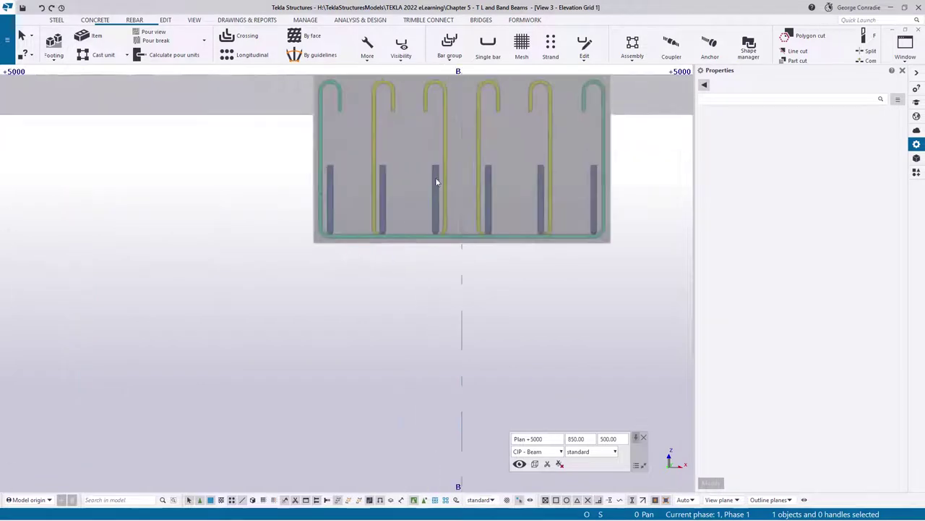
pyautogui.moveTo(492, 153); pyautogui.dragTo(385, 252, button='middle')
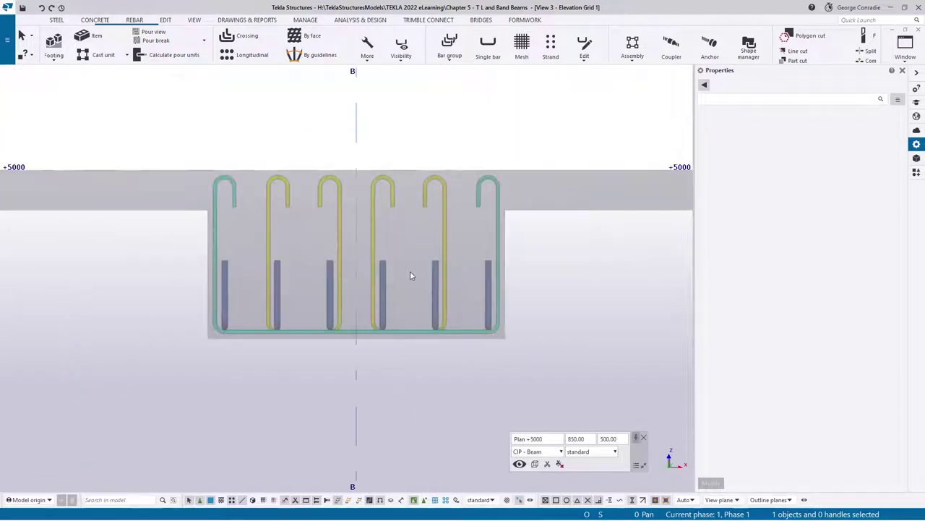
pyautogui.scroll(-5, 410, 276)
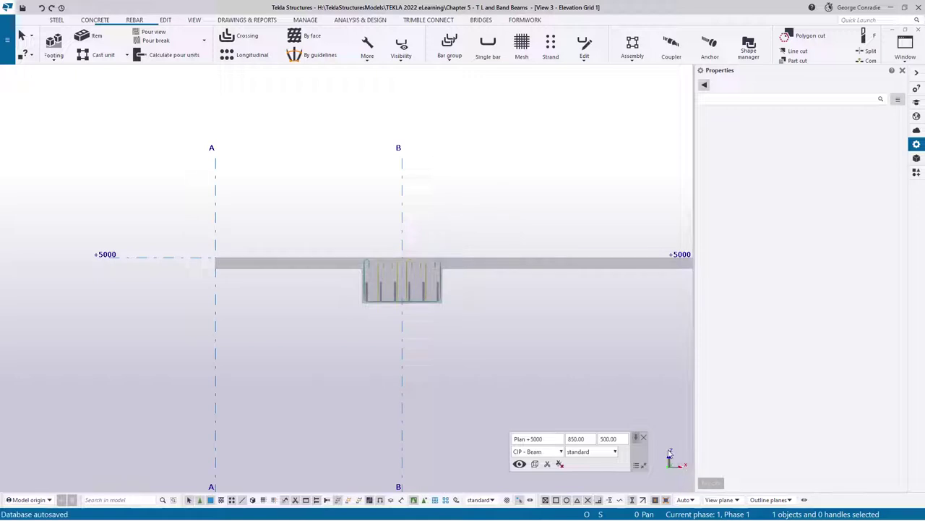
# Step: Set the work plane parallel to the view plane of the Elevation Grid 1 view
pyautogui.scroll(-3, 166, 394)
pyautogui.moveTo(196, 420); pyautogui.dragTo(201, 368, button='middle')
pyautogui.scroll(3, 200, 376)
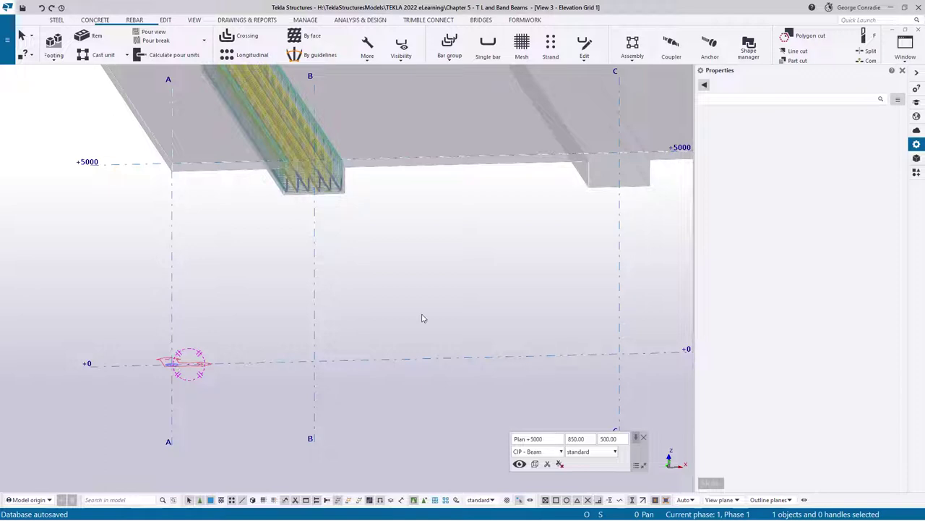
pyautogui.hotkey('ctrl', 'p')
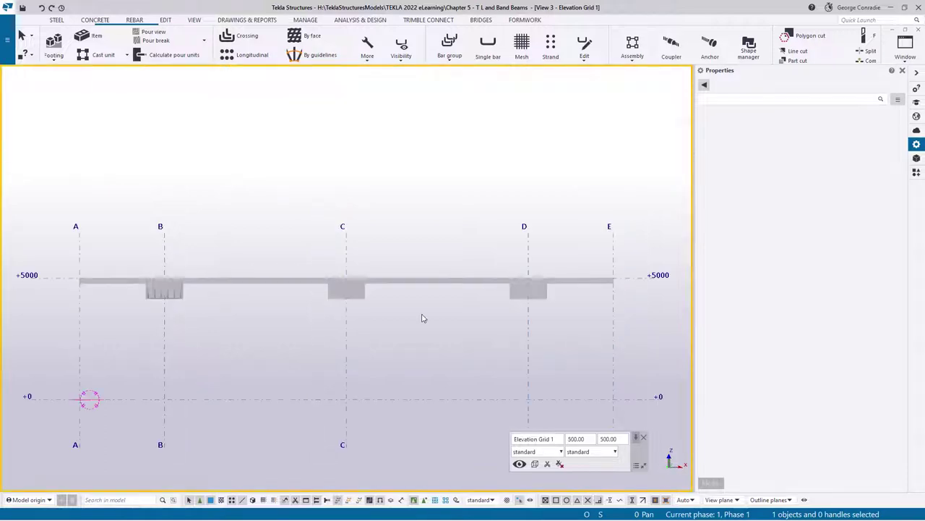
pyautogui.click(190, 22)
pyautogui.click(274, 60)
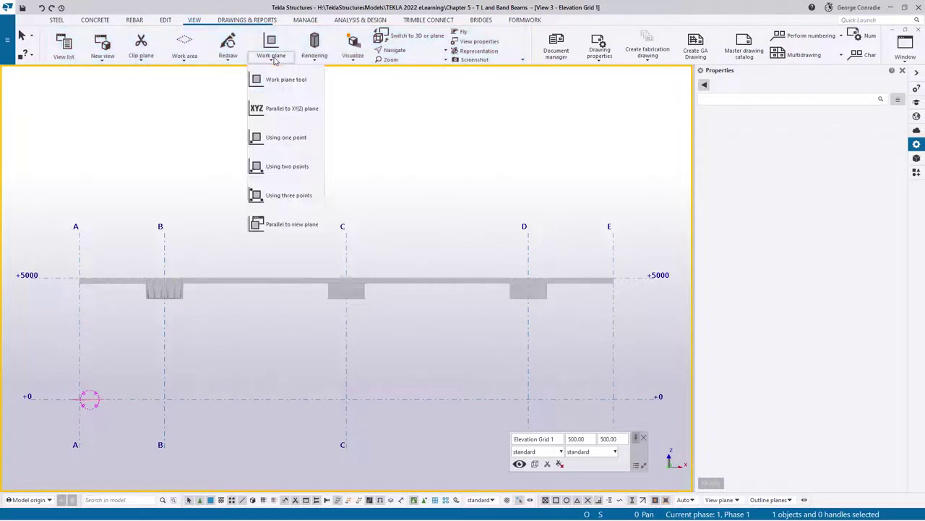
pyautogui.click(293, 224)
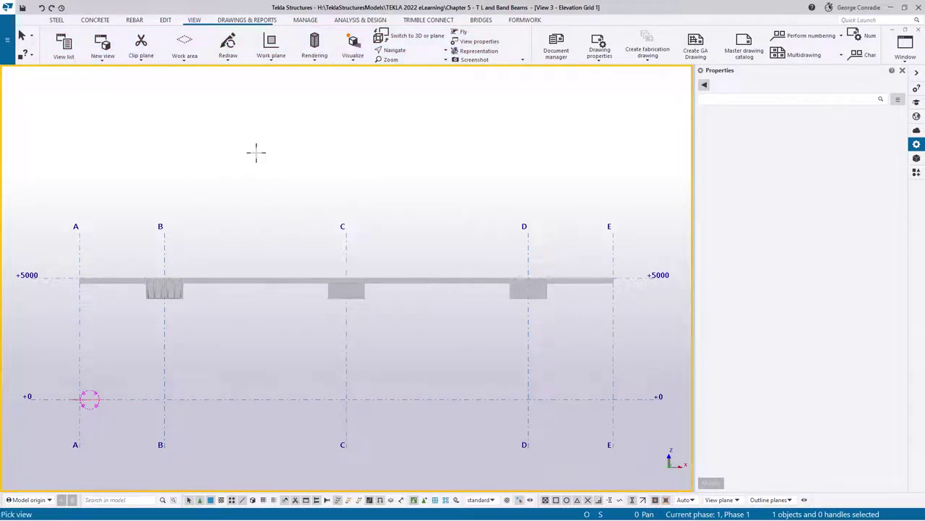
pyautogui.click(333, 138)
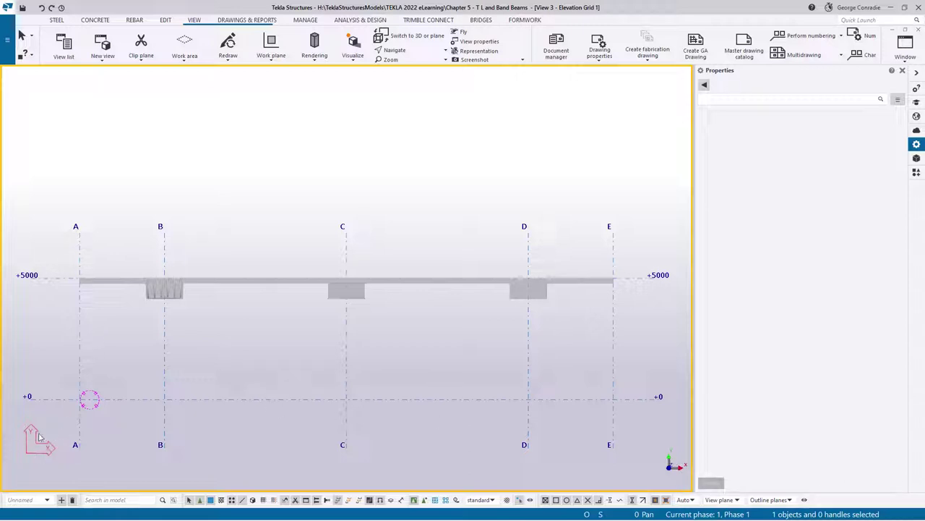
# Step: Mirror-copy the six-bar size 28 bottom rebar set about a horizontal line 425 mm above the underside of the grid B beam
pyautogui.scroll(10, 141, 335)
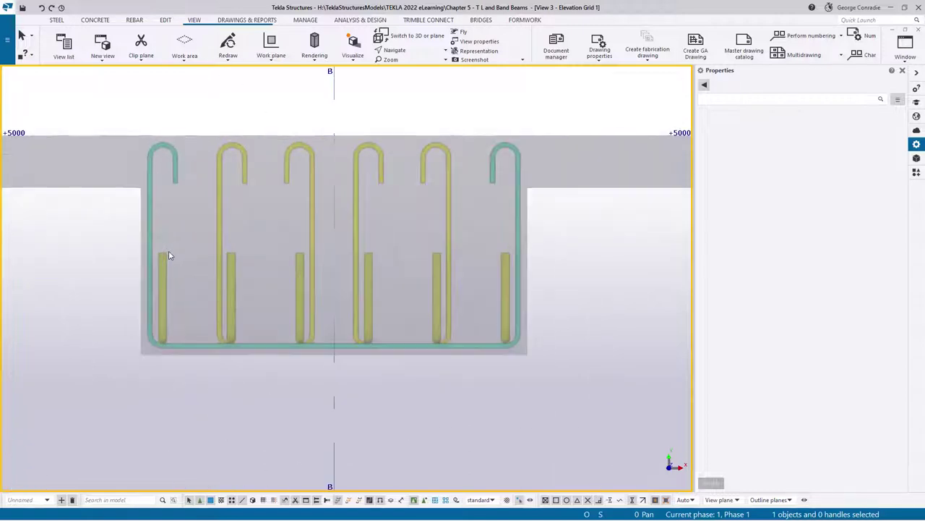
pyautogui.click(165, 269)
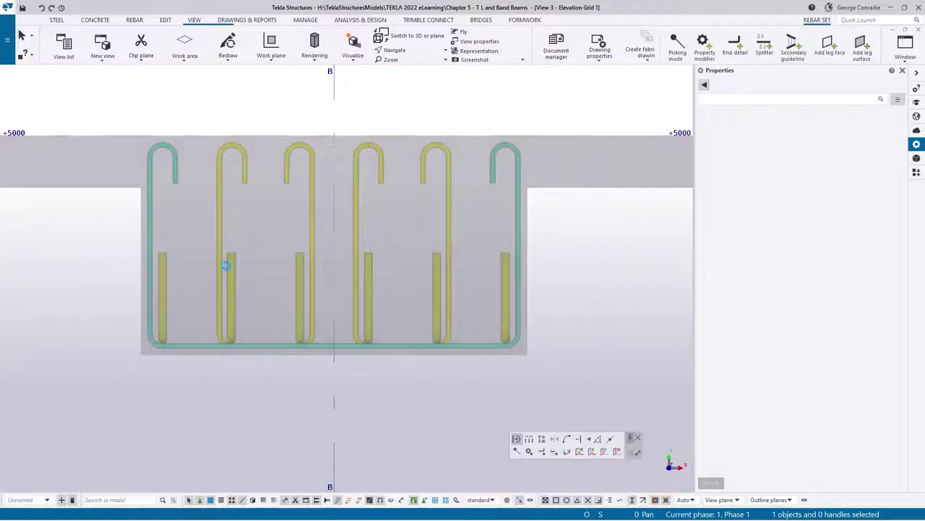
pyautogui.rightClick(575, 257)
pyautogui.moveTo(609, 321)
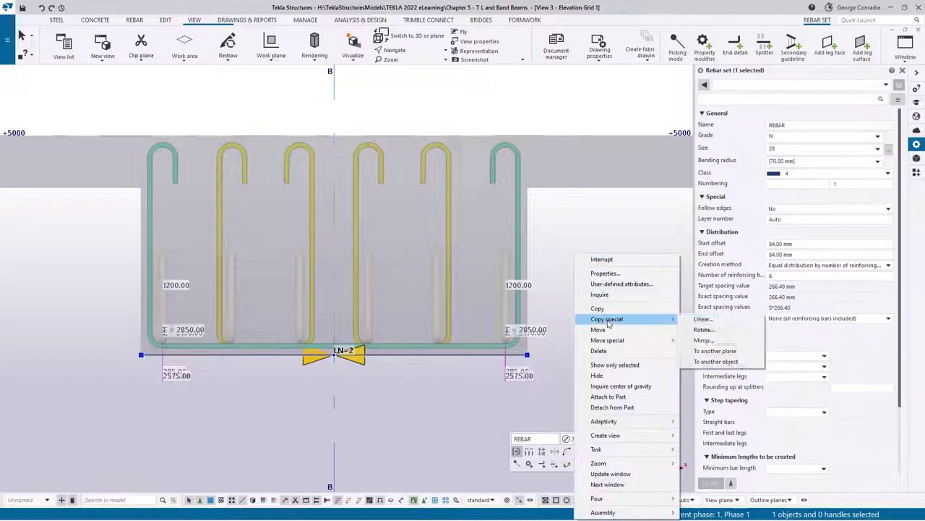
pyautogui.click(704, 339)
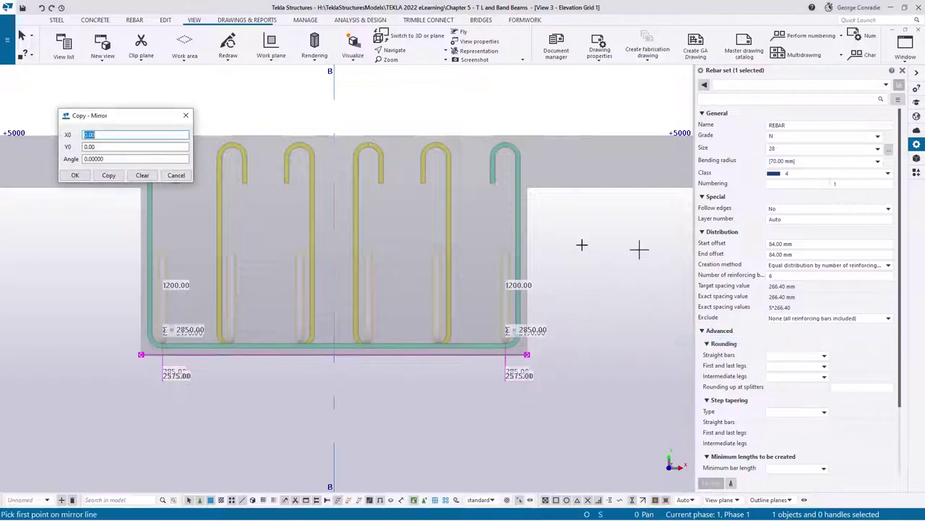
pyautogui.moveTo(239, 282); pyautogui.dragTo(297, 295, button='middle')
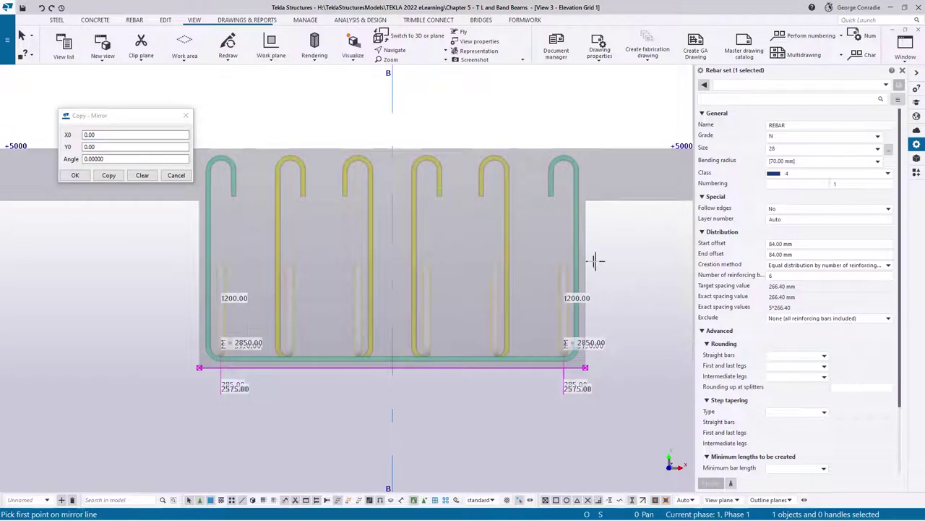
pyautogui.moveTo(248, 276); pyautogui.dragTo(303, 283, button='middle')
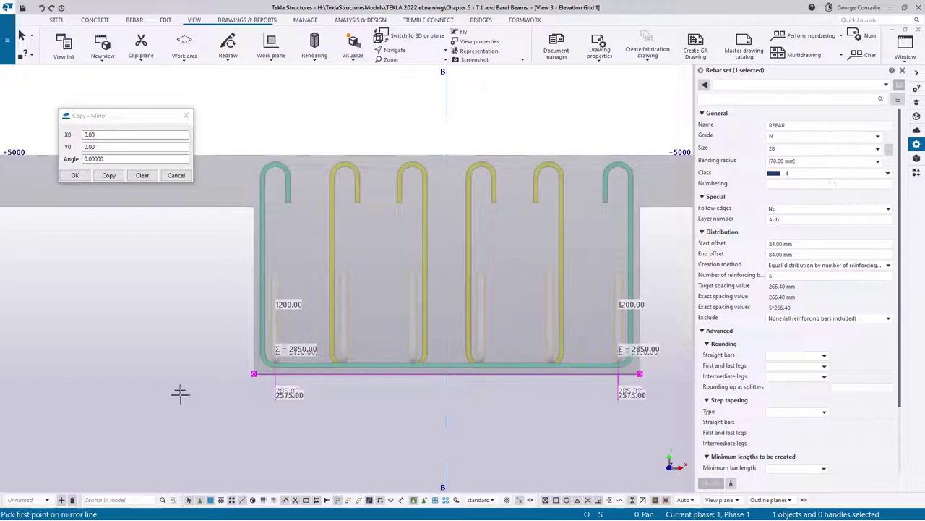
pyautogui.click(253, 373)
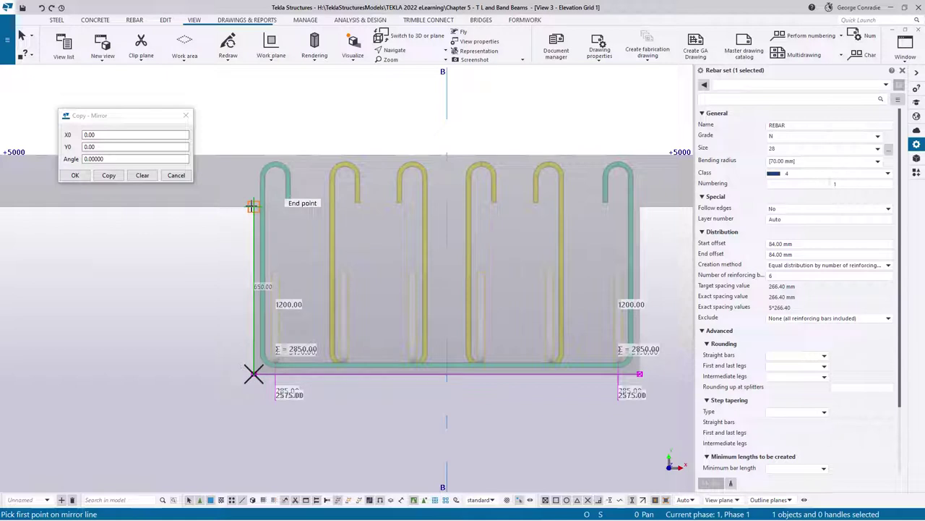
pyautogui.write('425')
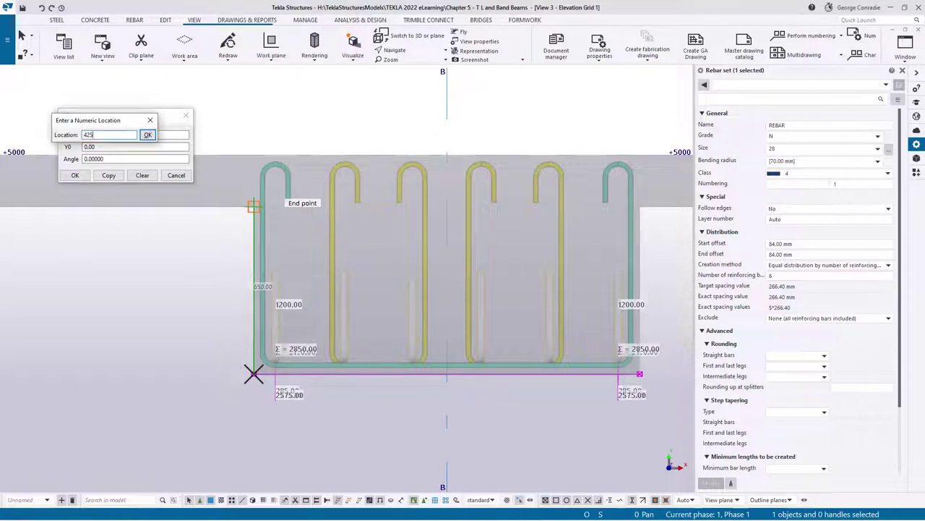
pyautogui.press('Return')
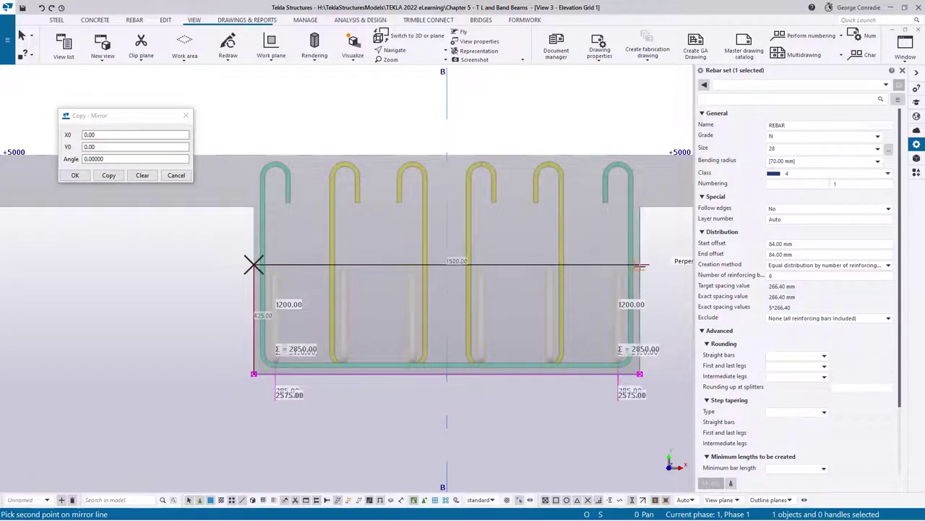
pyautogui.click(641, 269)
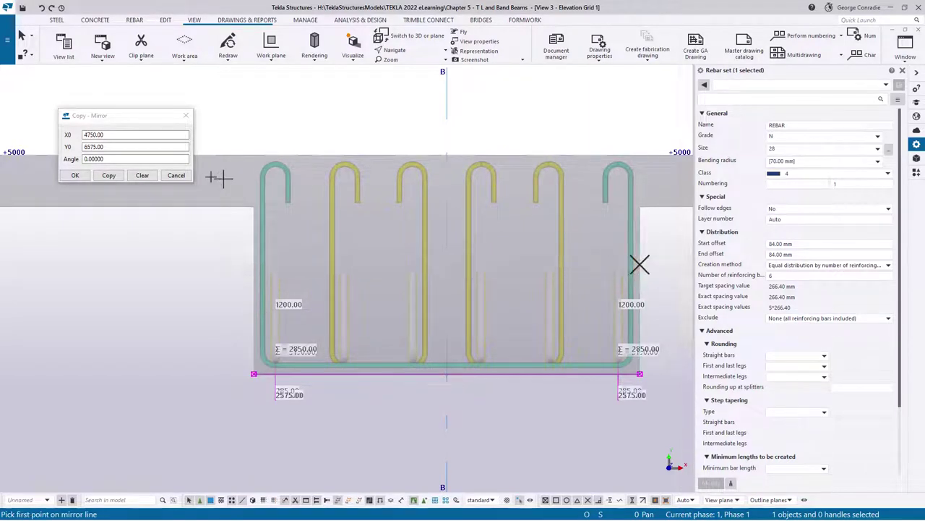
pyautogui.click(108, 175)
pyautogui.click(142, 175)
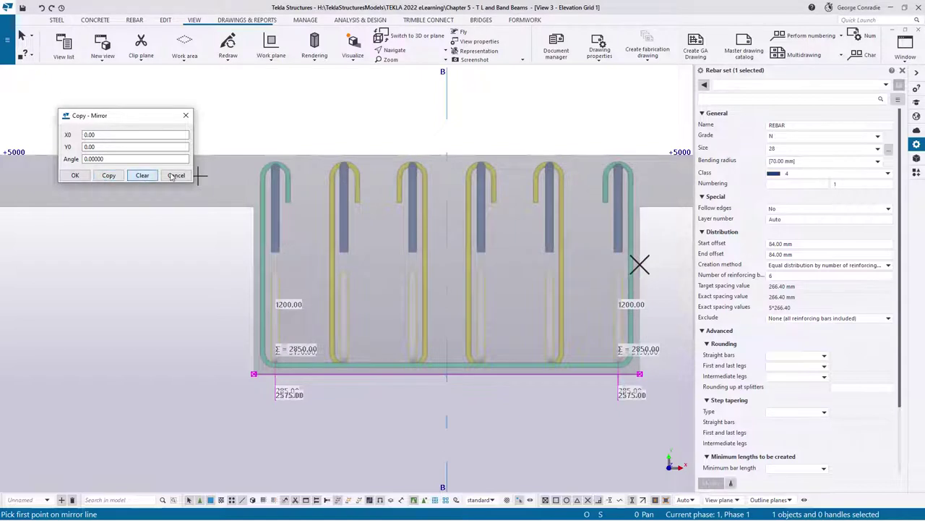
pyautogui.click(176, 175)
pyautogui.rightClick(180, 241)
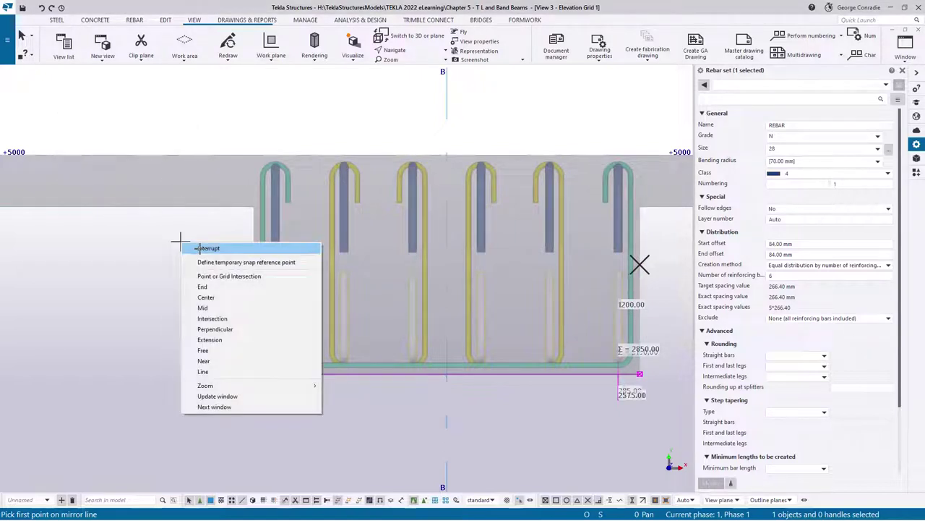
pyautogui.click(197, 248)
# Step: Examine in 3D how the mirrored size 28 top bars meet the hooks of the size 16 stirrups in the grid B beam
pyautogui.scroll(-2, 162, 286)
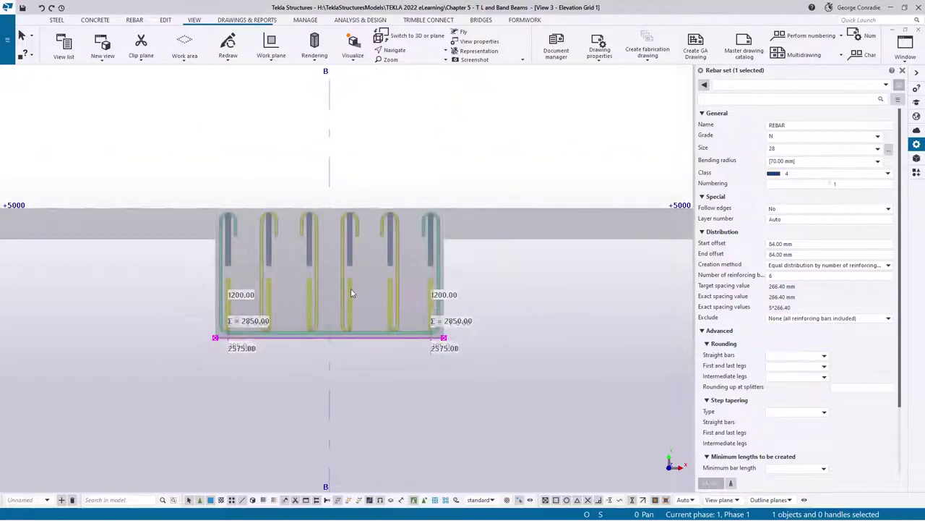
pyautogui.keyDown('ctrl'); pyautogui.moveTo(351, 293); pyautogui.dragTo(307, 212, button='middle'); pyautogui.keyUp('ctrl')
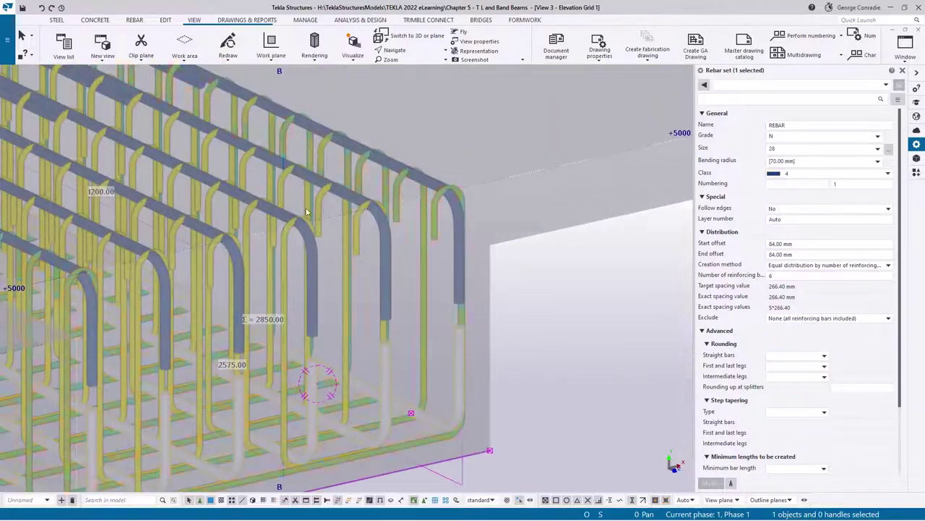
pyautogui.scroll(2, 258, 216)
pyautogui.scroll(2, 297, 227)
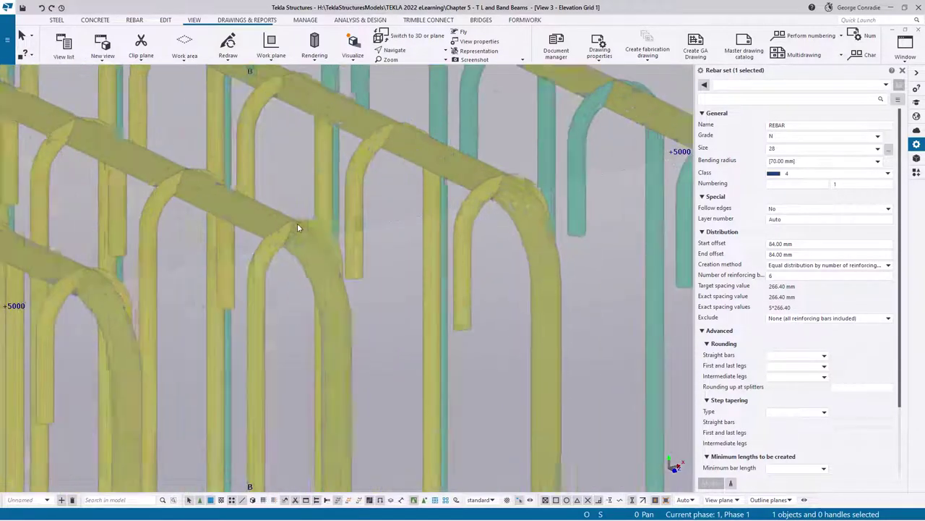
pyautogui.click(297, 227)
pyautogui.scroll(-3, 320, 226)
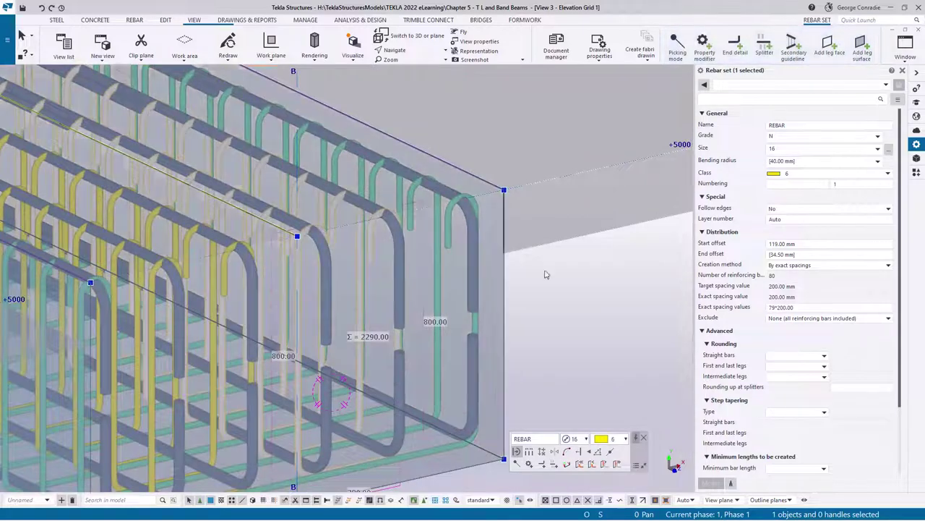
pyautogui.click(546, 274)
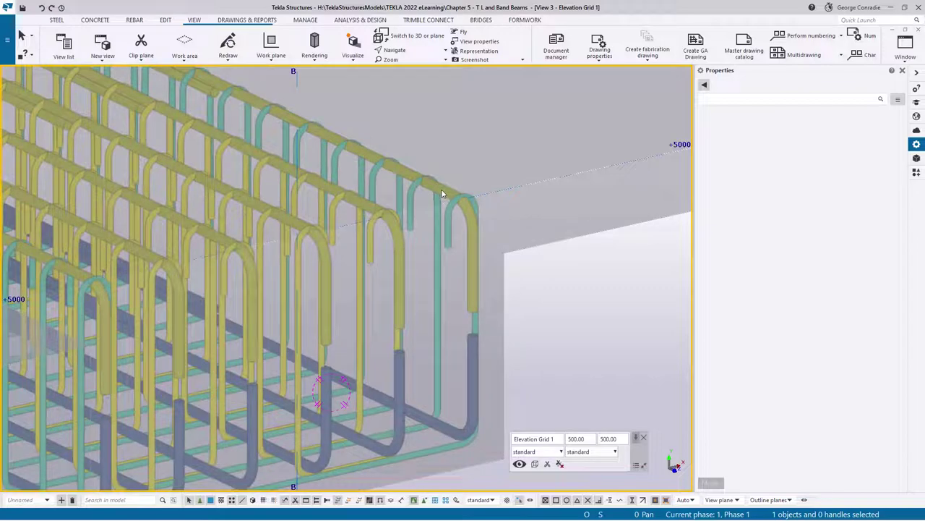
pyautogui.keyDown('ctrl'); pyautogui.moveTo(441, 189); pyautogui.dragTo(434, 249, button='middle'); pyautogui.keyUp('ctrl')
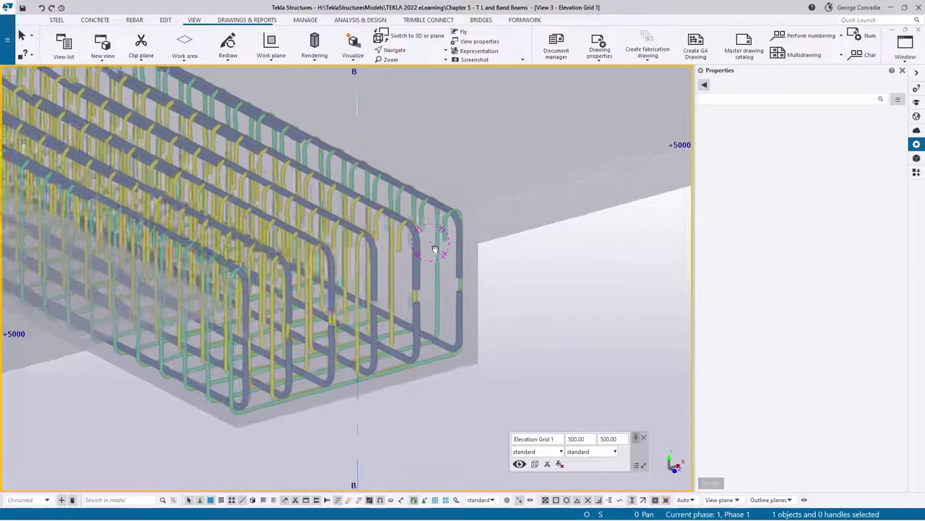
pyautogui.scroll(5, 435, 249)
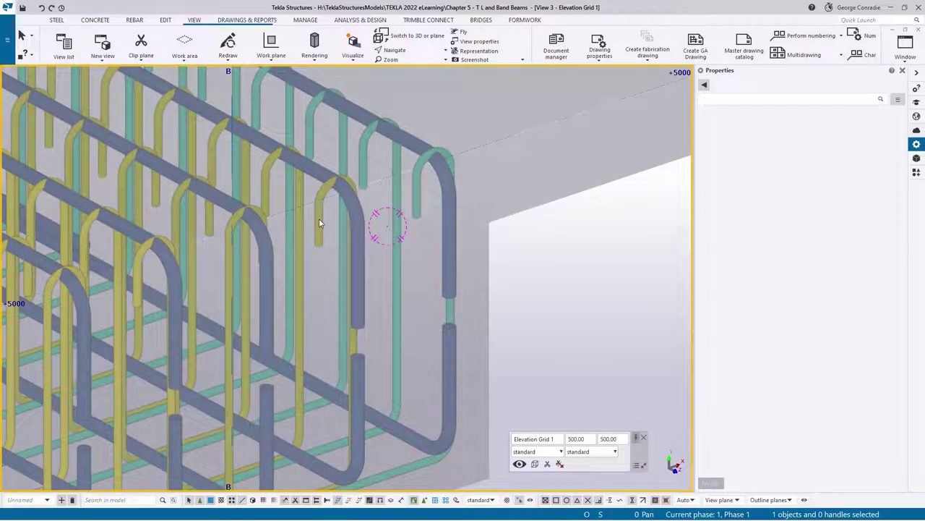
# Step: Set the additional offset of the mirrored size 28 rebar set's top leg face to 19 mm
pyautogui.click(312, 165)
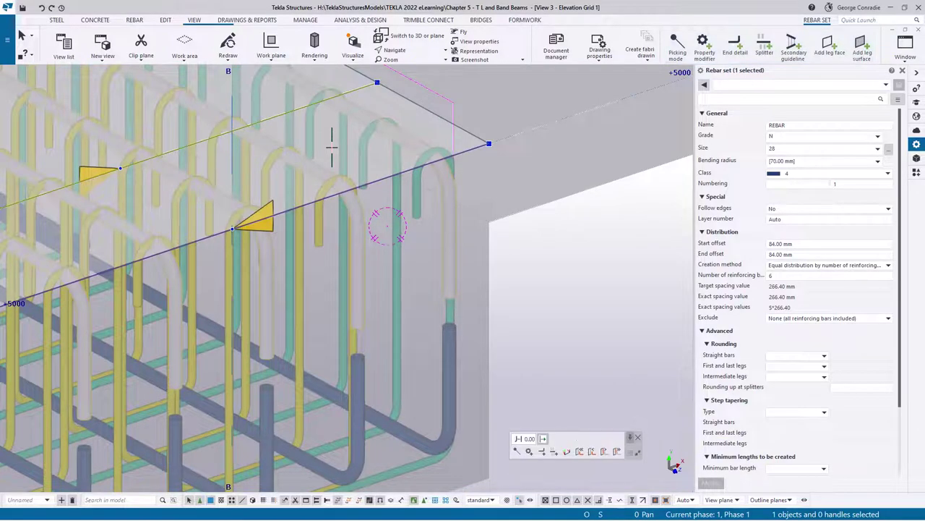
pyautogui.click(332, 148)
pyautogui.click(774, 136)
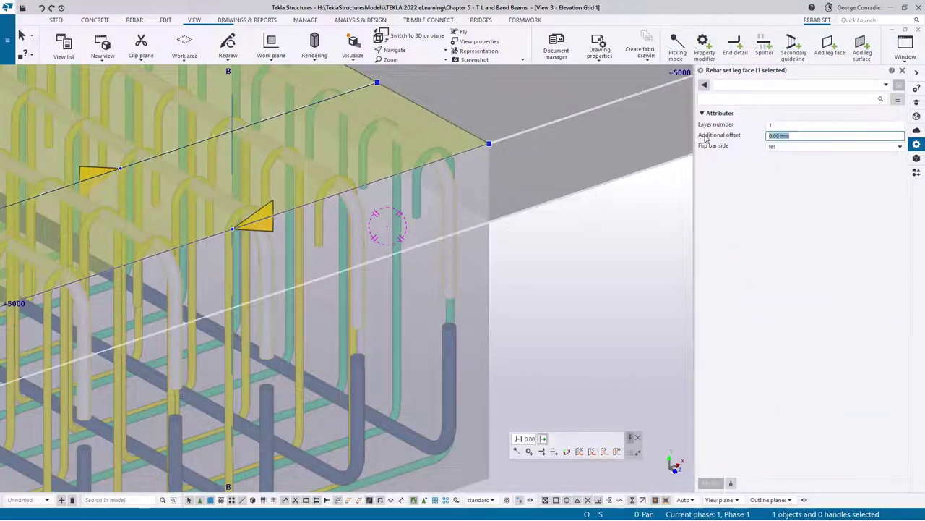
pyautogui.write('19')
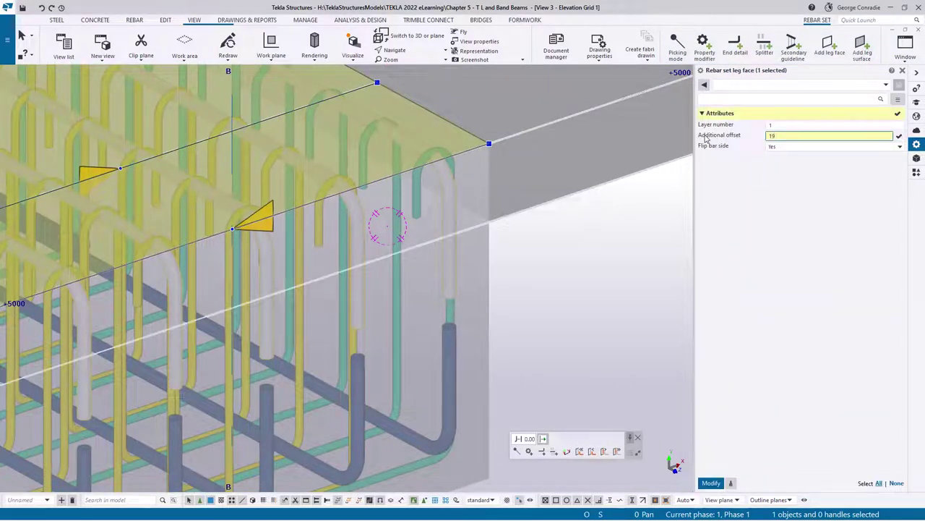
pyautogui.press('Return')
pyautogui.press('Escape')
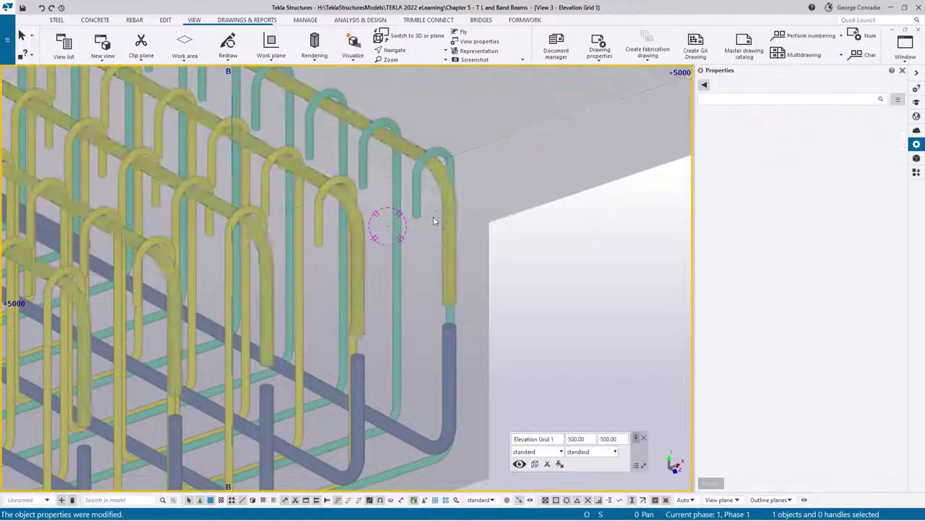
pyautogui.hotkey('ctrl', 'p')
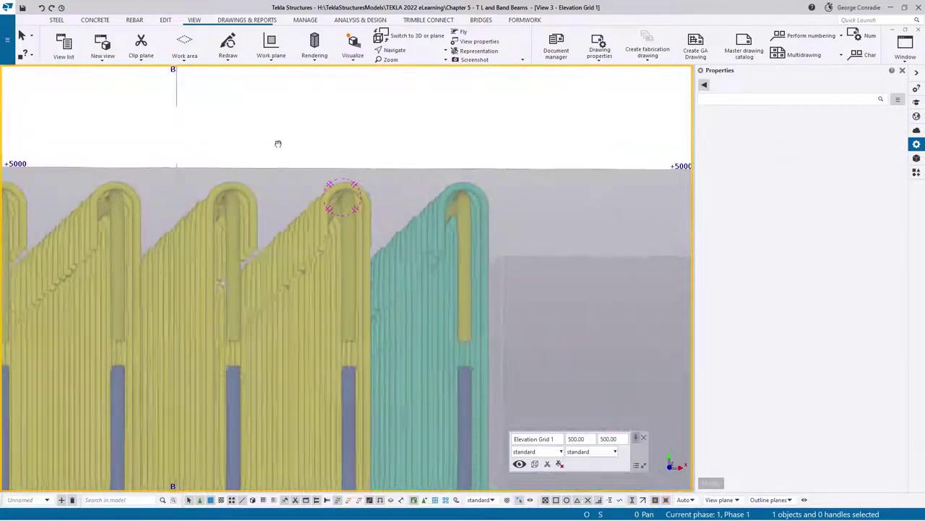
# Step: Examine the grid B beam's reinforcement in 3D, including the cranking splitter and the bent ends of the size 28 top and bottom bars
pyautogui.keyDown('ctrl'); pyautogui.moveTo(278, 144); pyautogui.dragTo(467, 277, button='middle'); pyautogui.keyUp('ctrl')
pyautogui.scroll(-3, 374, 216)
pyautogui.scroll(-3, 374, 215)
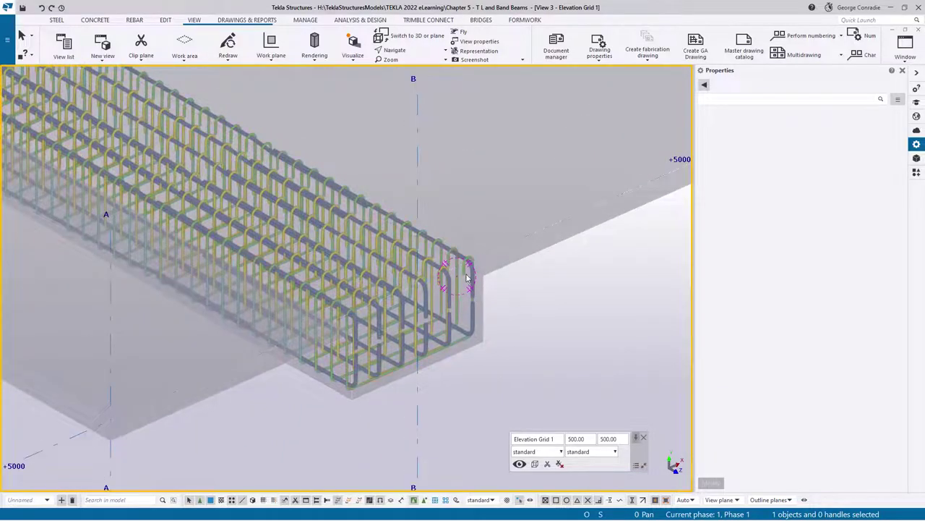
pyautogui.keyDown('ctrl'); pyautogui.moveTo(373, 254); pyautogui.dragTo(373, 265, button='middle'); pyautogui.keyUp('ctrl')
pyautogui.scroll(2, 301, 217)
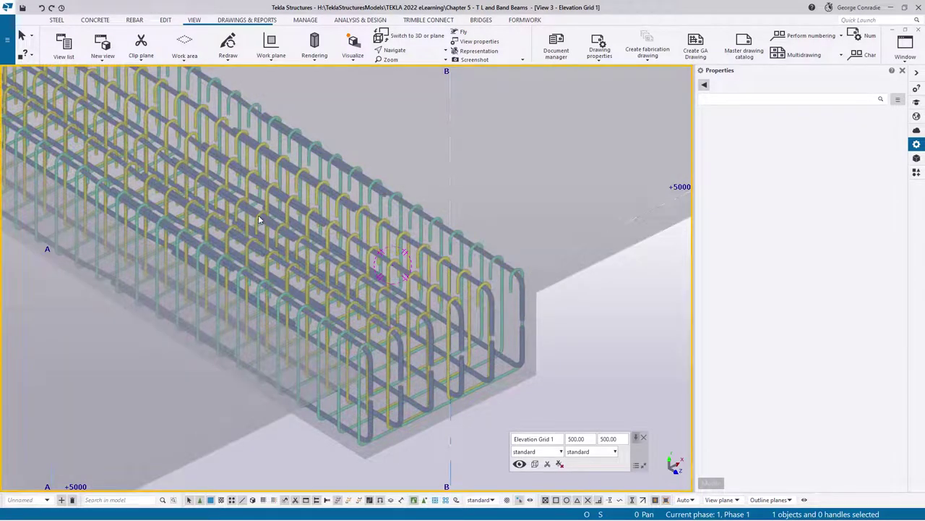
pyautogui.moveTo(260, 211); pyautogui.dragTo(453, 332, button='middle')
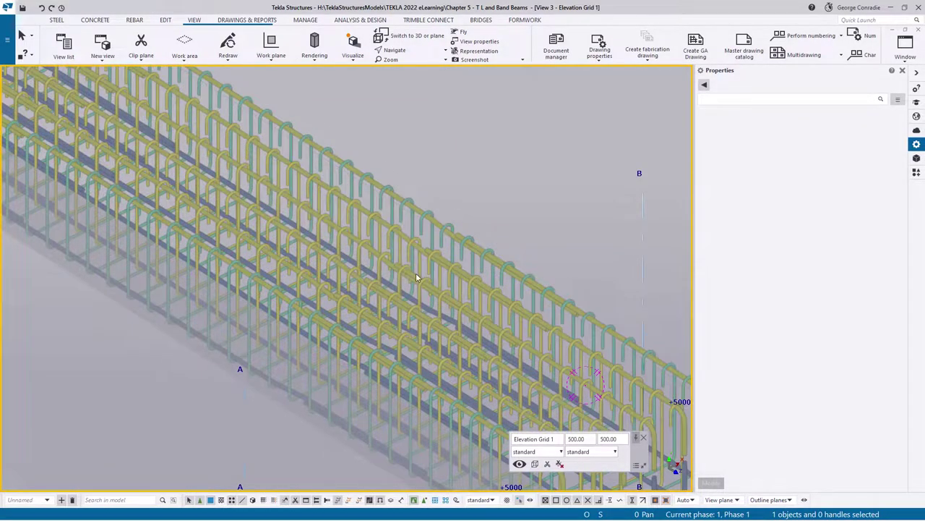
pyautogui.click(418, 278)
pyautogui.click(494, 276)
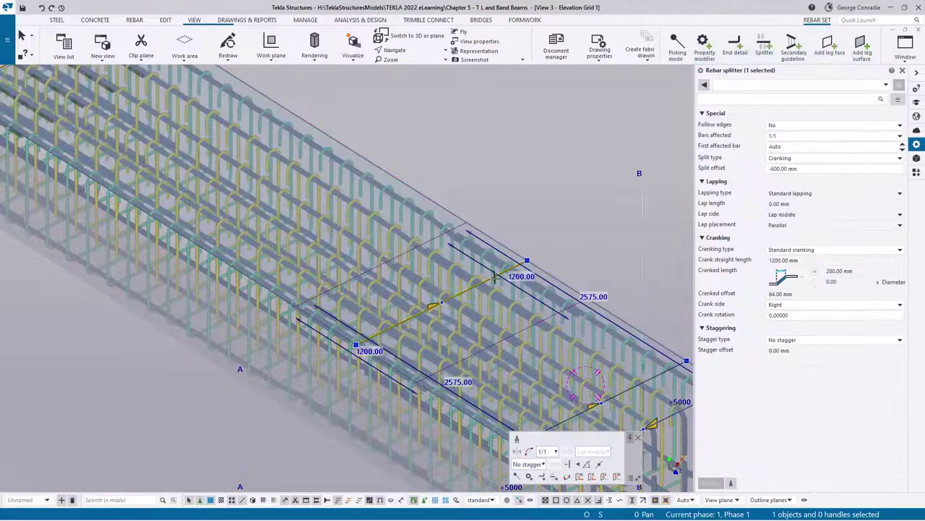
pyautogui.scroll(-5, 318, 160)
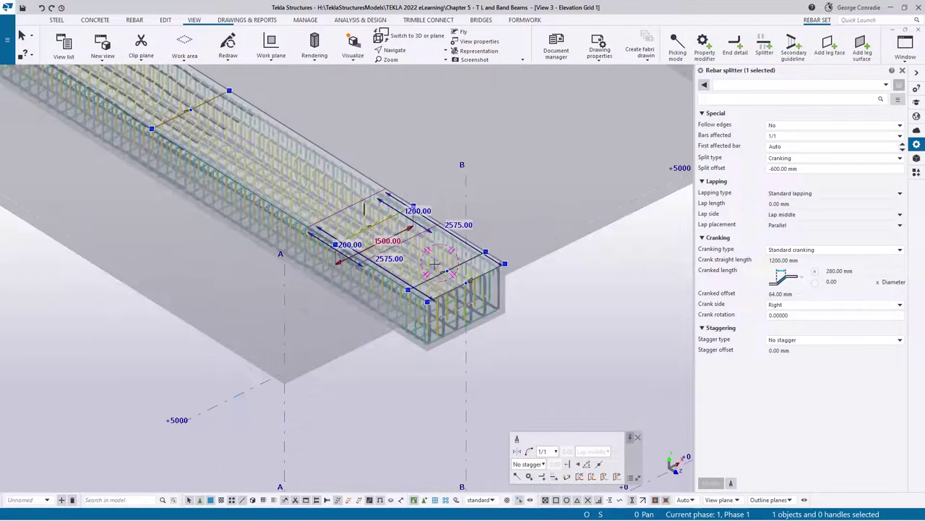
pyautogui.press('Escape')
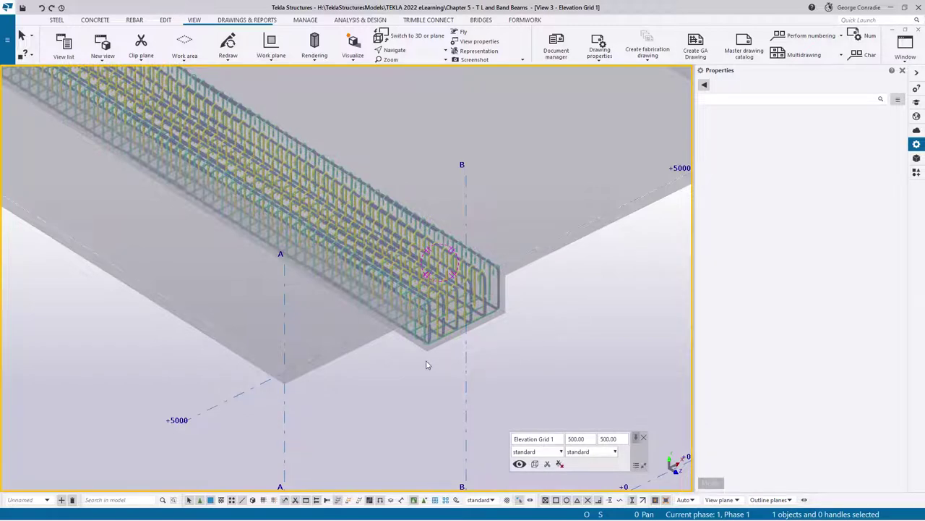
pyautogui.scroll(3, 426, 365)
pyautogui.keyDown('ctrl'); pyautogui.moveTo(395, 332); pyautogui.dragTo(502, 227, button='middle'); pyautogui.keyUp('ctrl')
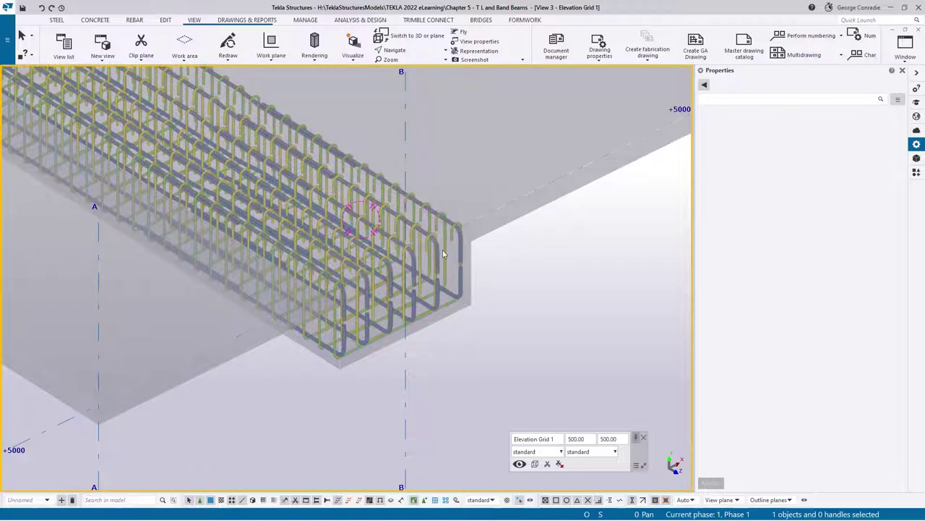
pyautogui.moveTo(470, 292); pyautogui.dragTo(457, 301, button='middle')
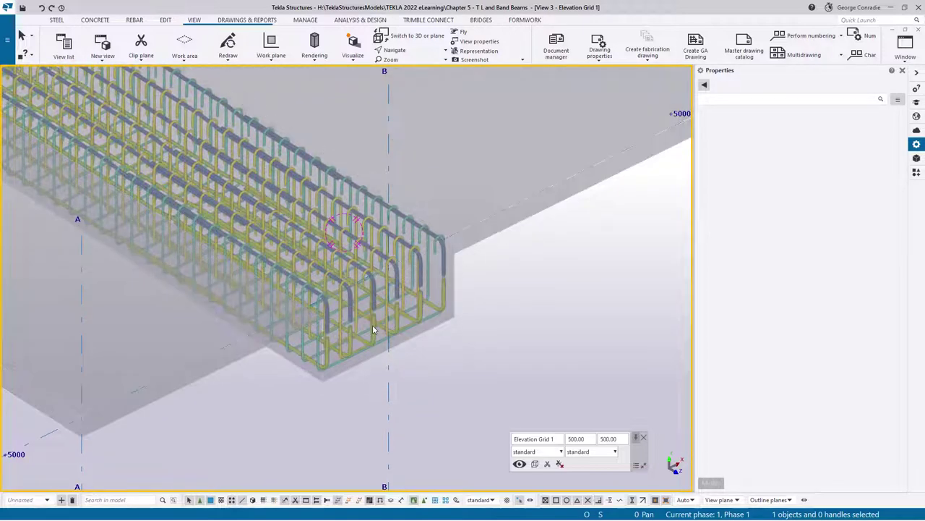
pyautogui.scroll(-3, 372, 324)
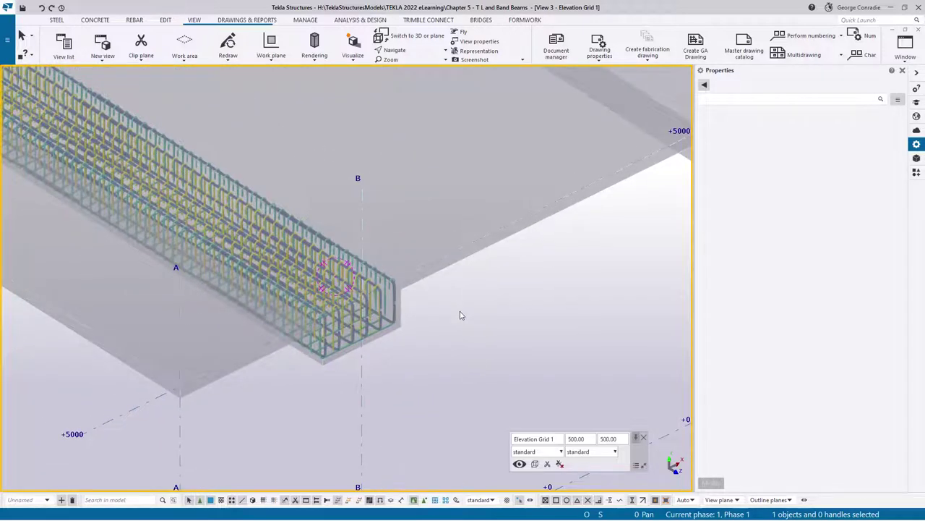
# Step: Switch to the Plan +5000 view, set its visible object filter to CIP - Beam and Slab, and show it in plan
pyautogui.hotkey('ctrl', 'p')
pyautogui.hotkey('ctrl', 'Tab')
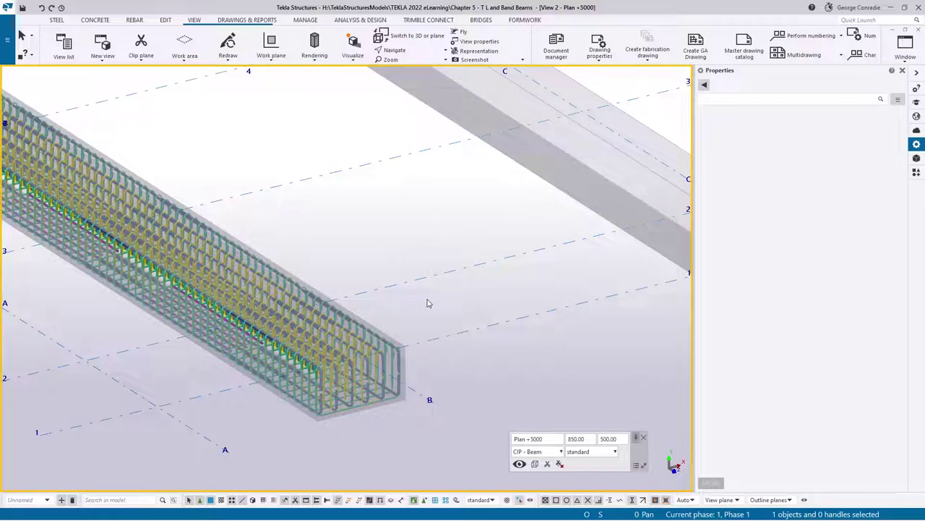
pyautogui.hotkey('ctrl', 'p')
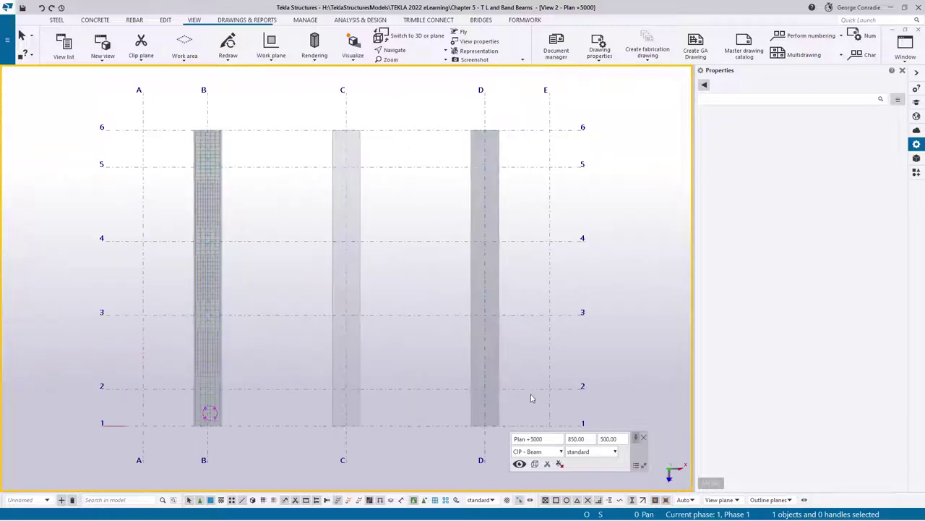
pyautogui.click(543, 451)
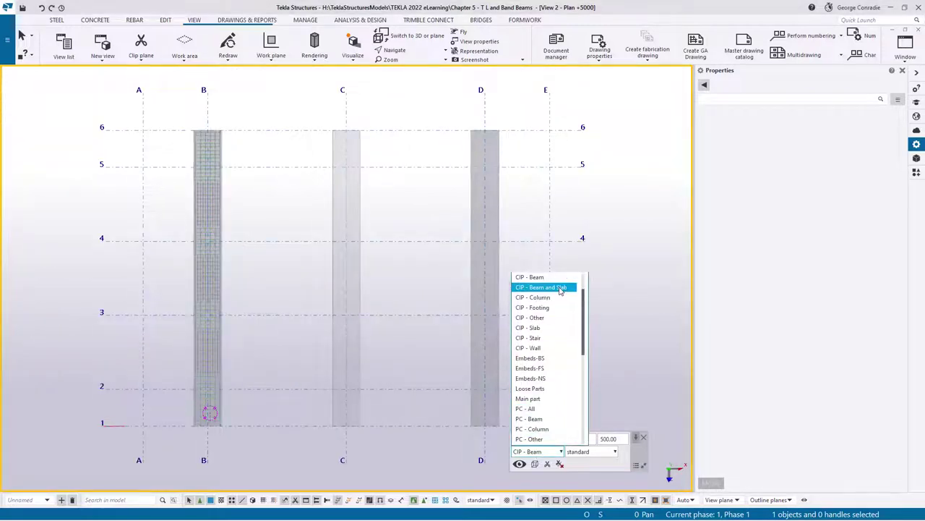
pyautogui.click(561, 288)
pyautogui.hotkey('ctrl', 'p')
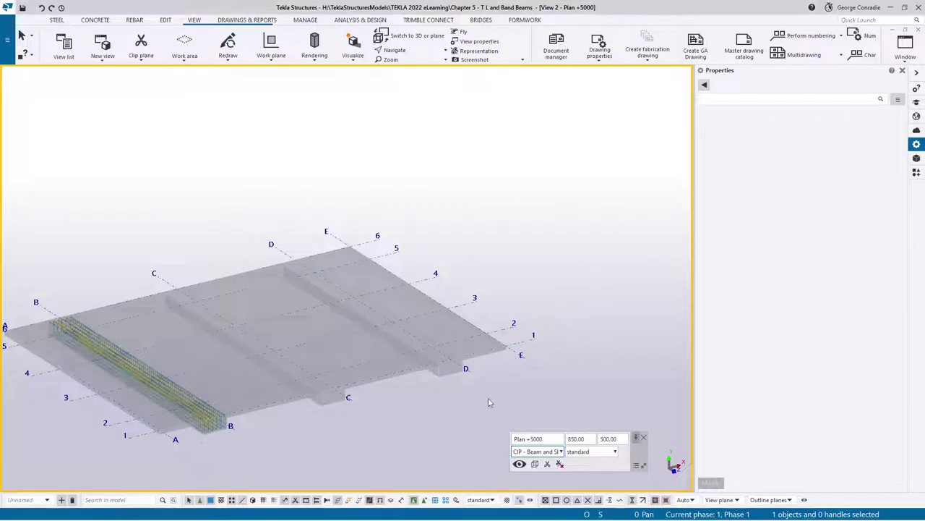
pyautogui.hotkey('ctrl', 'p')
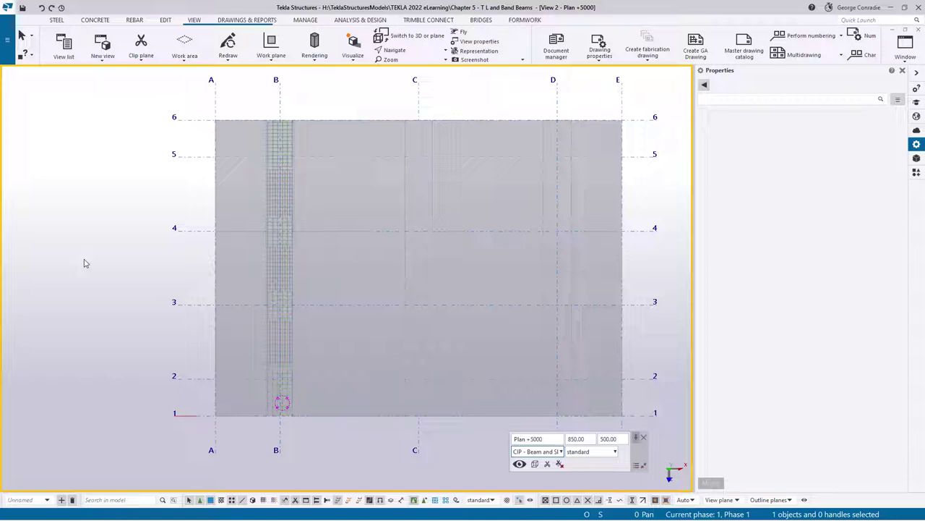
# Step: Set the work plane parallel to the XY plane with a depth coordinate of 0.00
pyautogui.click(269, 58)
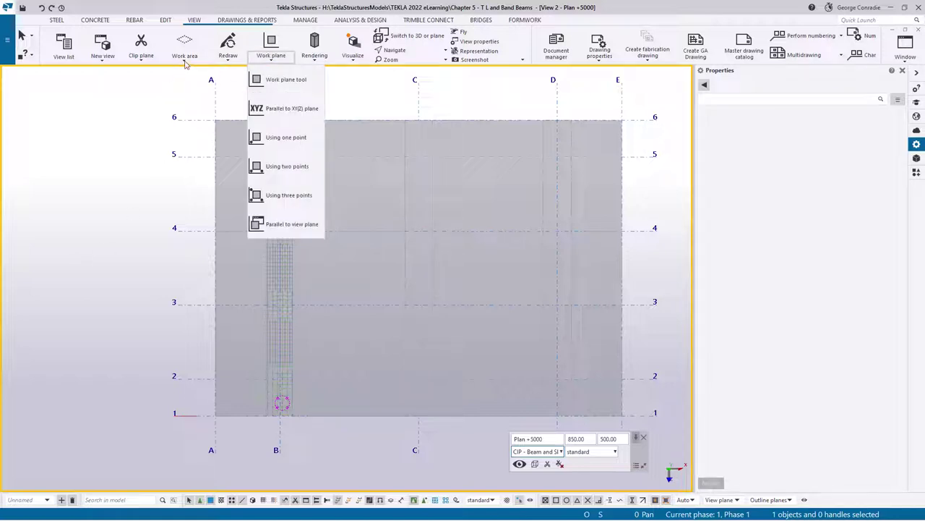
pyautogui.click(296, 113)
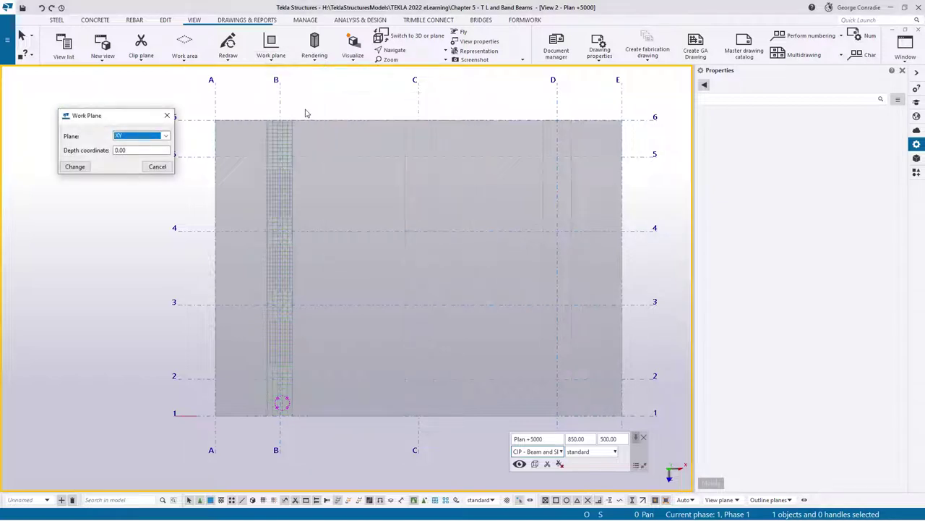
pyautogui.click(79, 167)
pyautogui.click(148, 167)
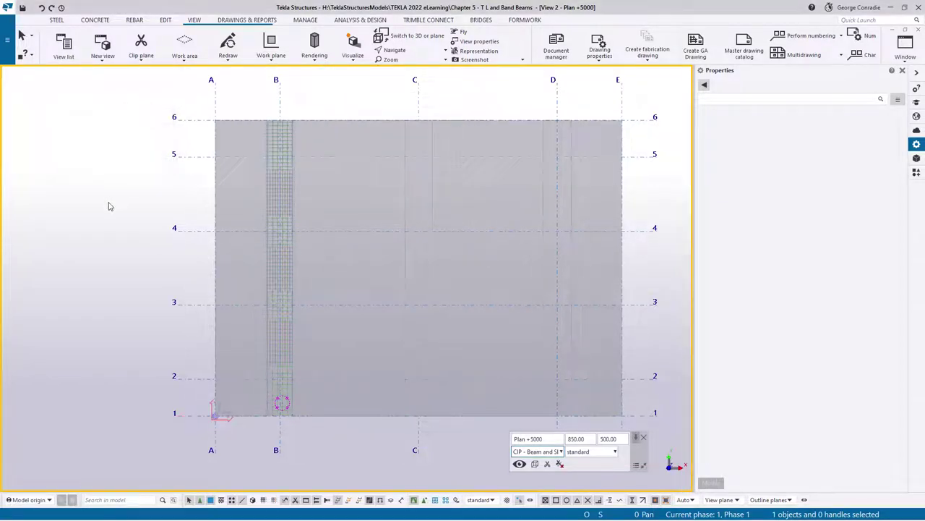
# Step: Start a rebar set by face using grade N, size 16 main bars in class 2
pyautogui.click(134, 21)
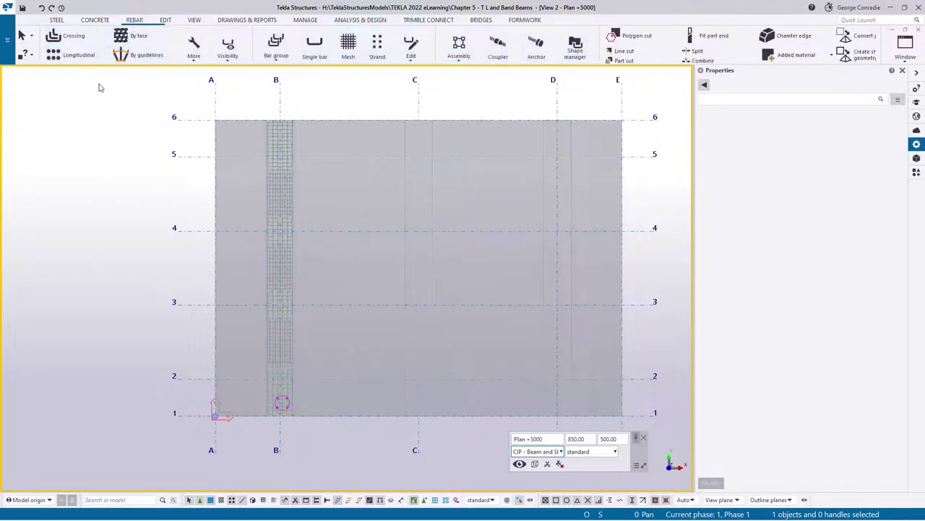
pyautogui.click(147, 44)
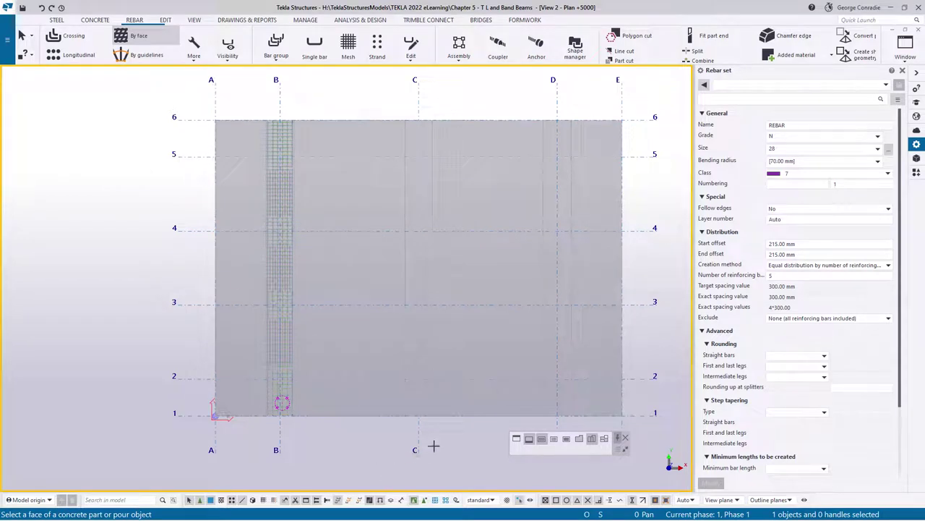
pyautogui.click(889, 149)
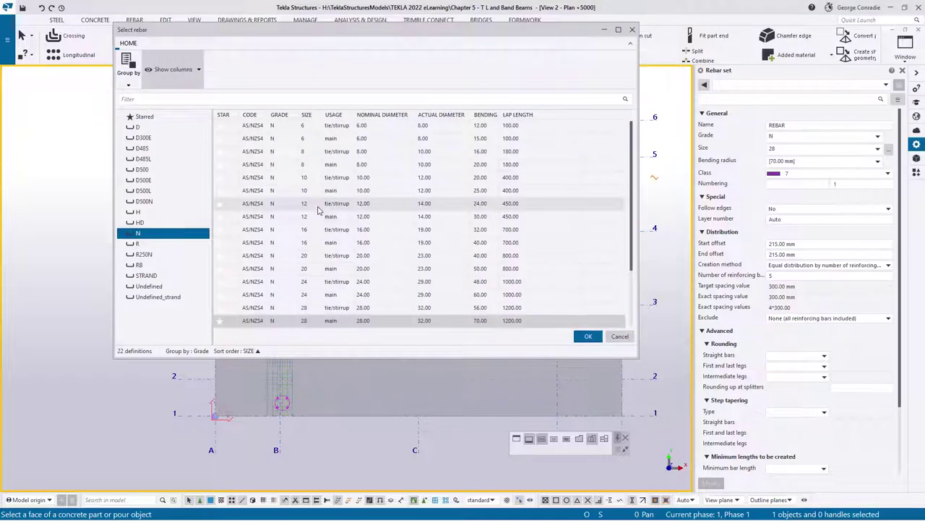
pyautogui.click(307, 243)
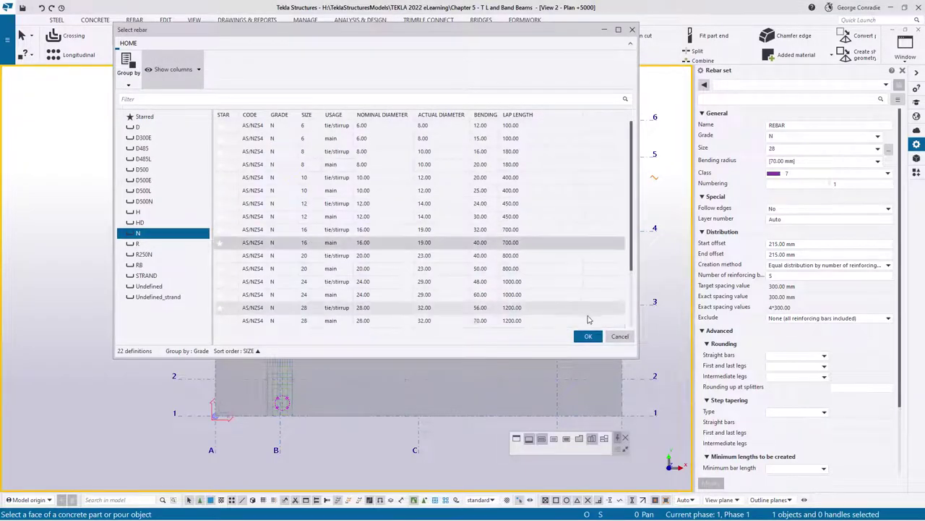
pyautogui.click(589, 336)
pyautogui.click(779, 175)
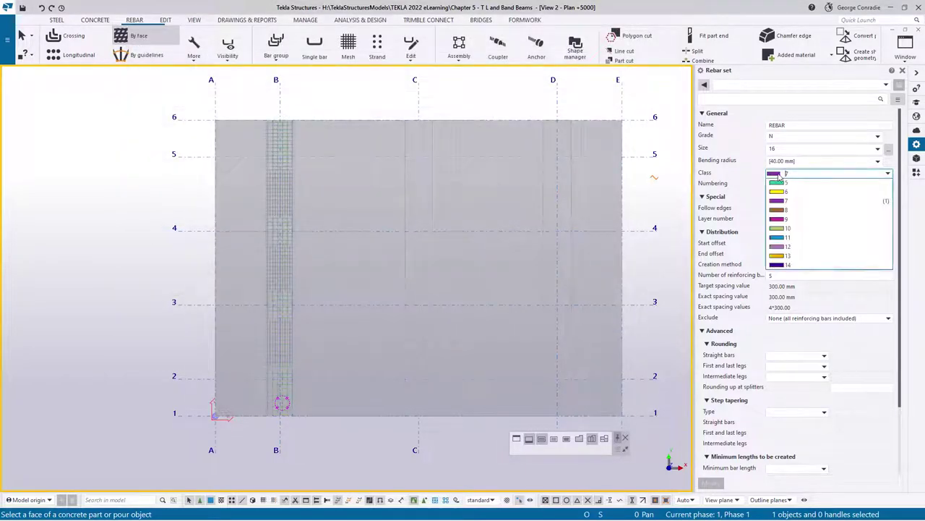
pyautogui.click(781, 202)
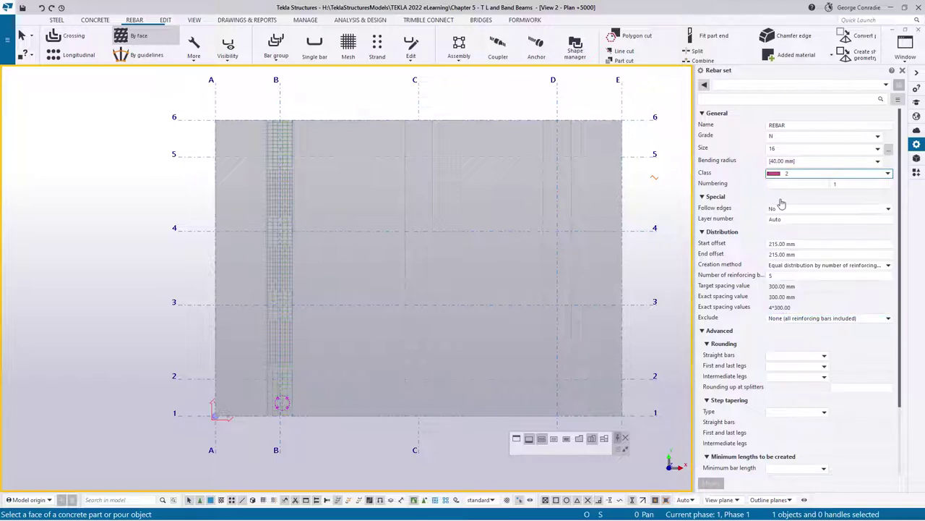
# Step: Clear the rebar set's start and end offsets and distribute the bars equally by a target spacing value of 200 mm
pyautogui.click(763, 246)
pyautogui.moveTo(761, 248); pyautogui.dragTo(751, 250)
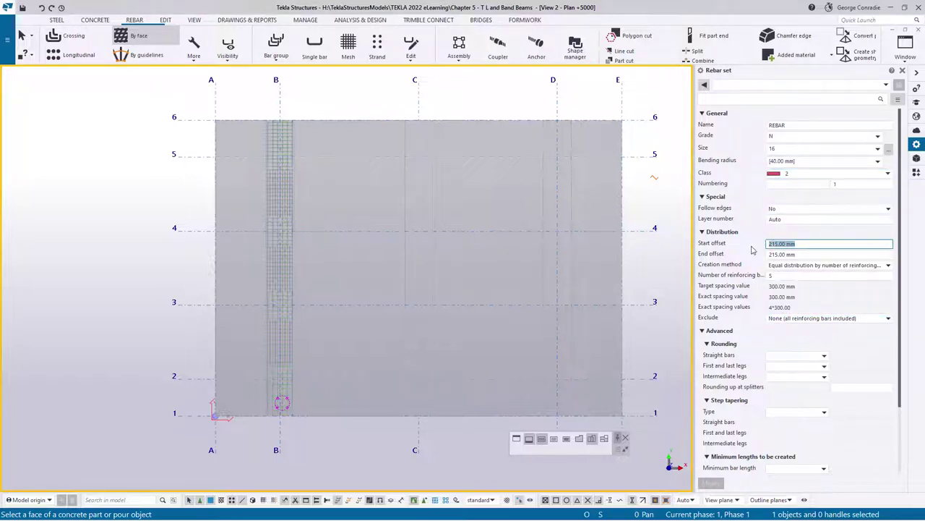
pyautogui.press('BackSpace')
pyautogui.press('Tab')
pyautogui.press('BackSpace')
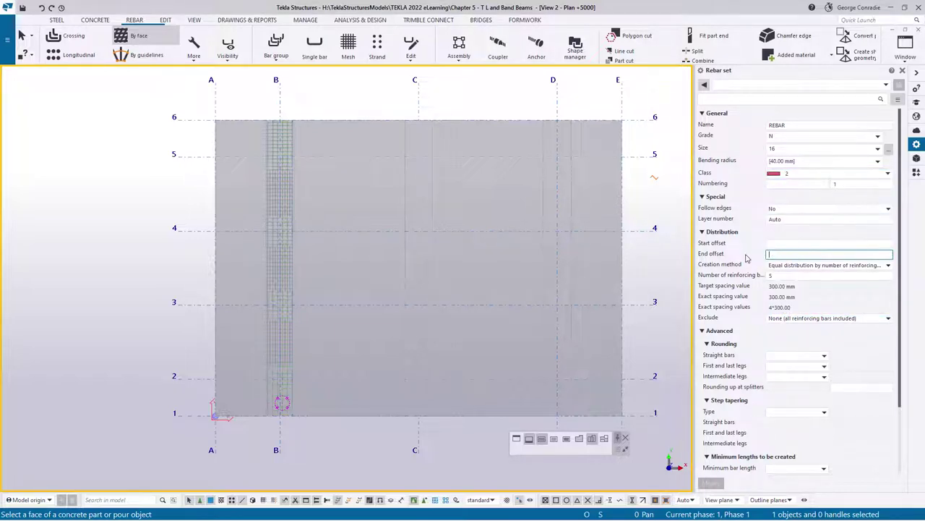
pyautogui.click(796, 265)
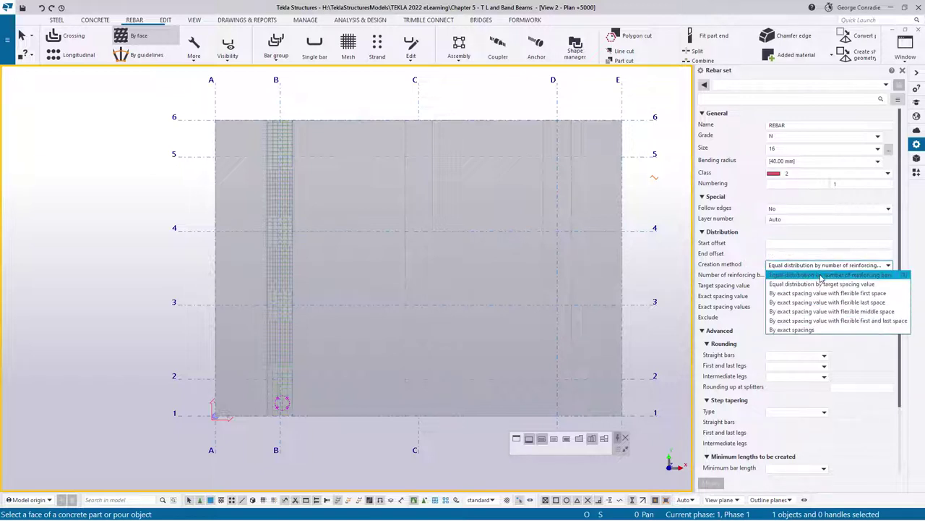
pyautogui.click(820, 287)
pyautogui.click(812, 286)
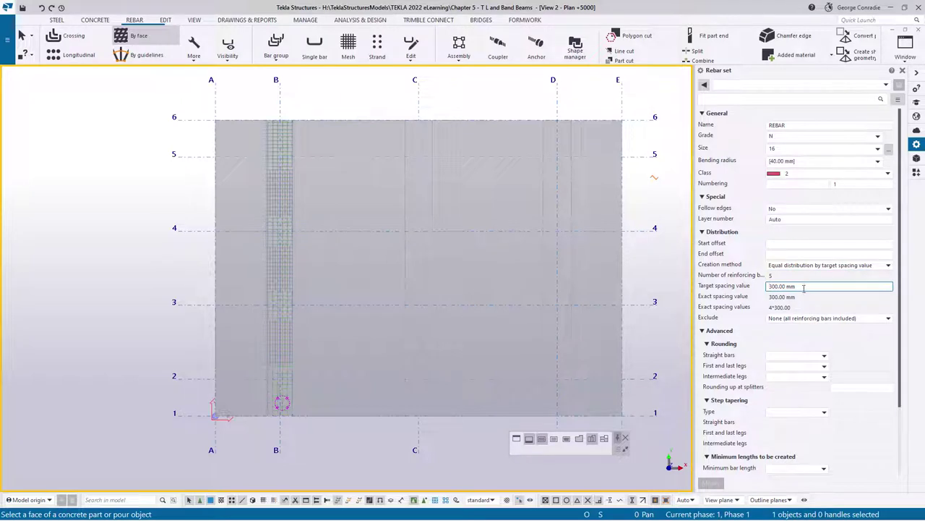
pyautogui.moveTo(801, 287); pyautogui.dragTo(727, 296)
pyautogui.write('200')
# Step: Create the size 16 rebar set along the long axis on the bottom face of the slab section starting at grid A, and end the command
pyautogui.click(591, 439)
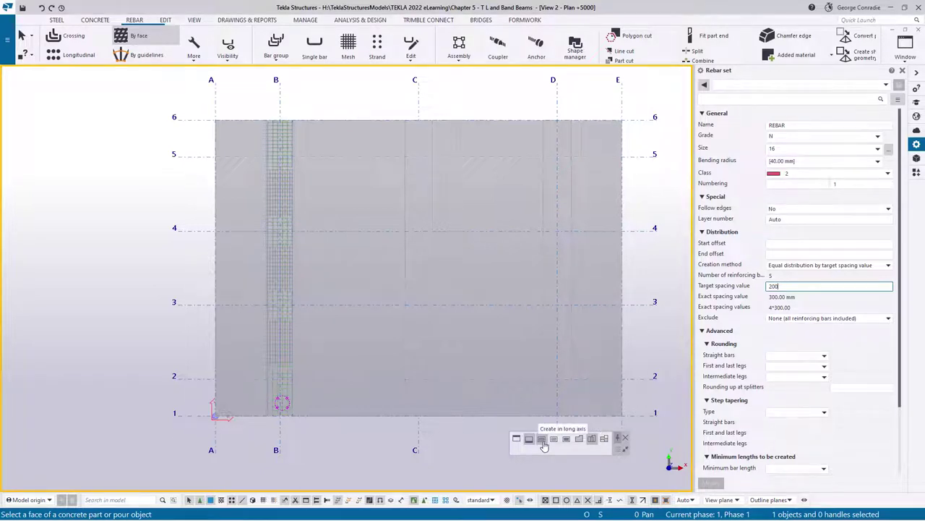
pyautogui.click(580, 443)
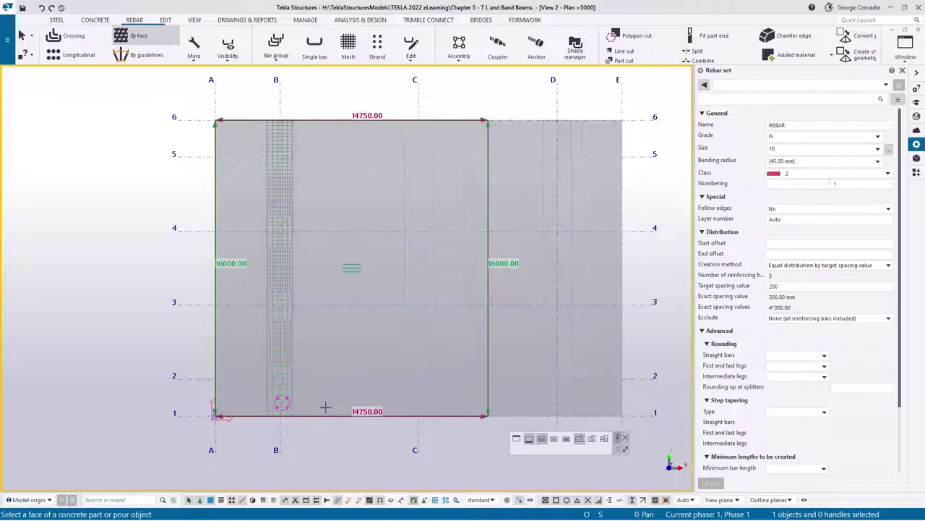
pyautogui.keyDown('ctrl'); pyautogui.moveTo(325, 407); pyautogui.dragTo(393, 297, button='middle'); pyautogui.keyUp('ctrl')
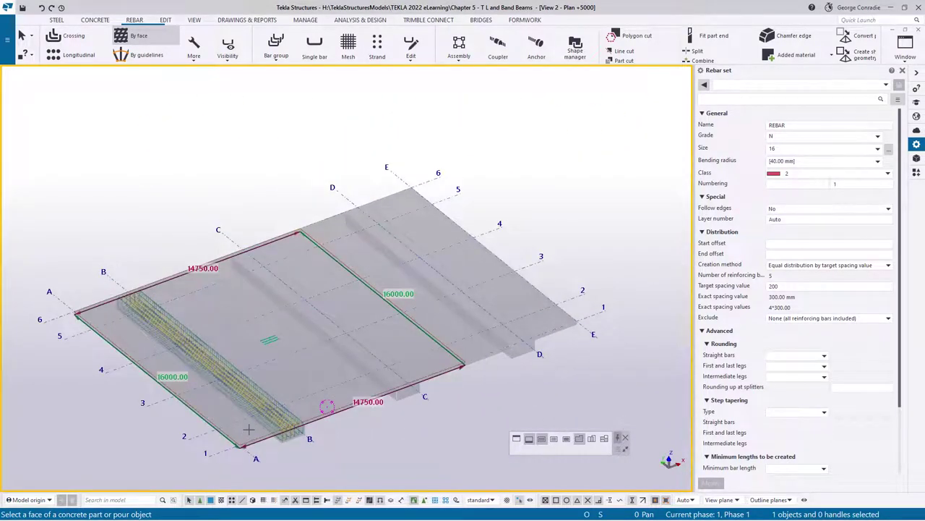
pyautogui.scroll(3, 326, 355)
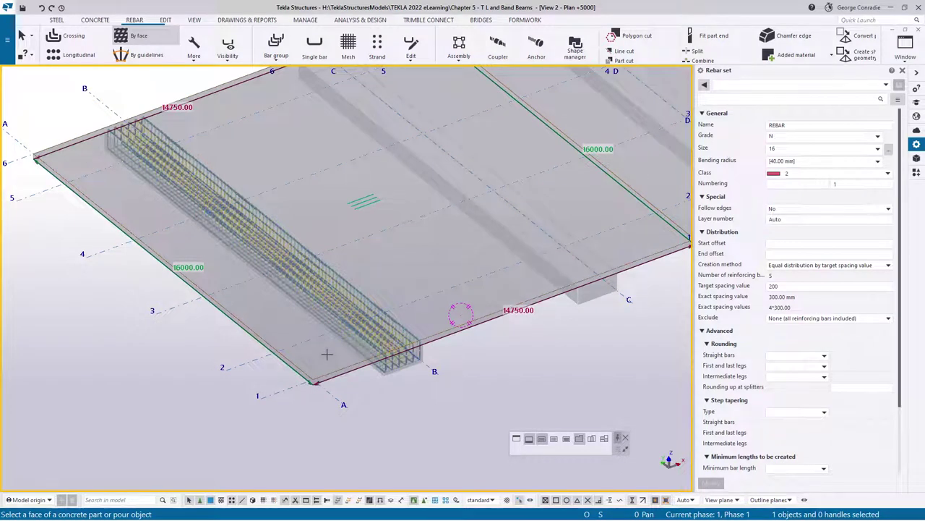
pyautogui.click(517, 438)
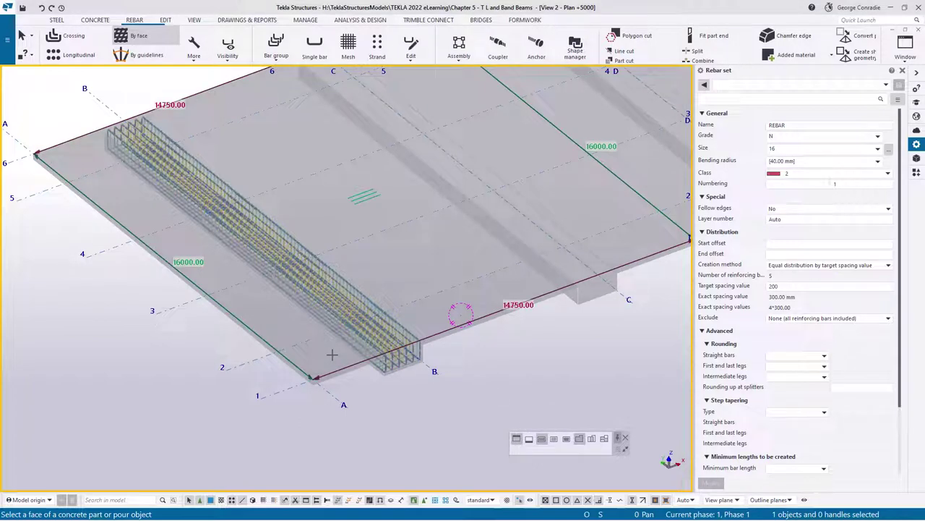
pyautogui.click(529, 439)
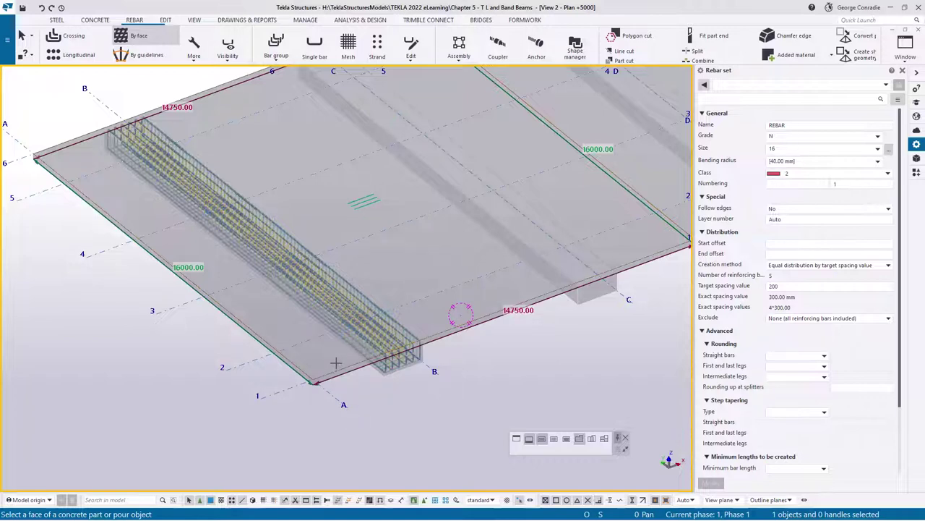
pyautogui.click(335, 362)
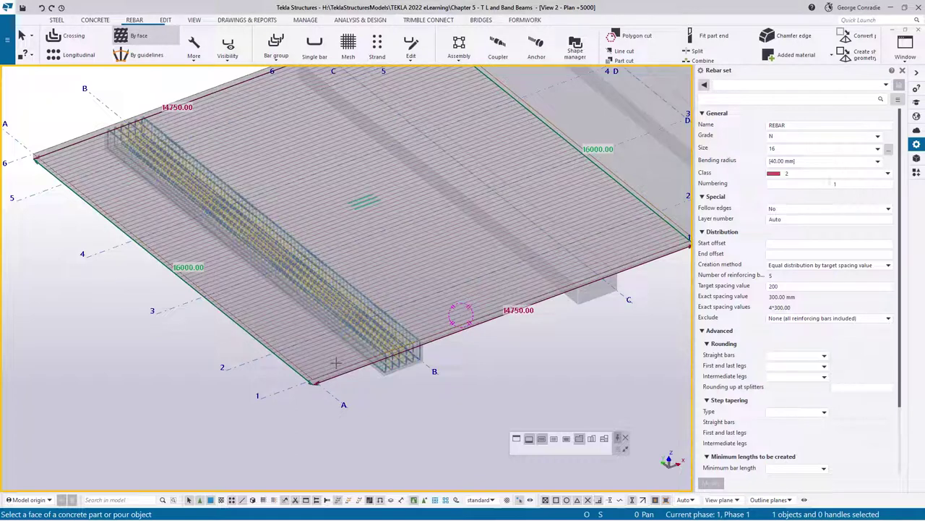
pyautogui.rightClick(495, 355)
pyautogui.click(526, 188)
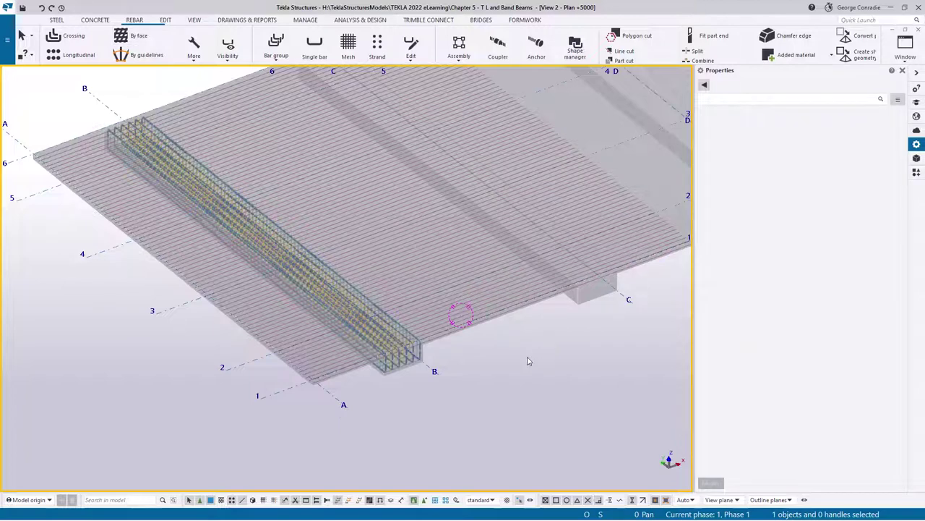
# Step: Change the slab's bottom rebar set to distribution by exact spacings with the values 79*200 mm
pyautogui.hotkey('ctrl', 'p')
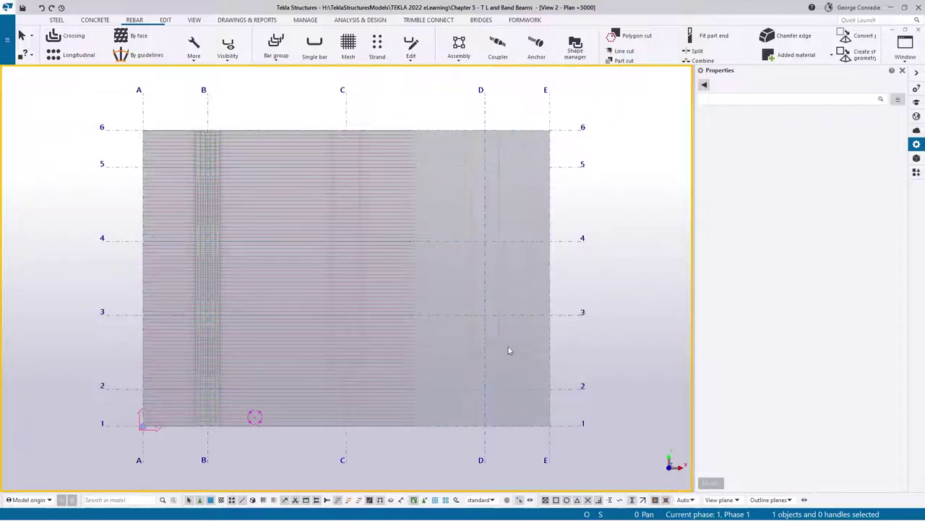
pyautogui.moveTo(244, 432); pyautogui.dragTo(354, 300, button='middle')
pyautogui.scroll(10, 354, 299)
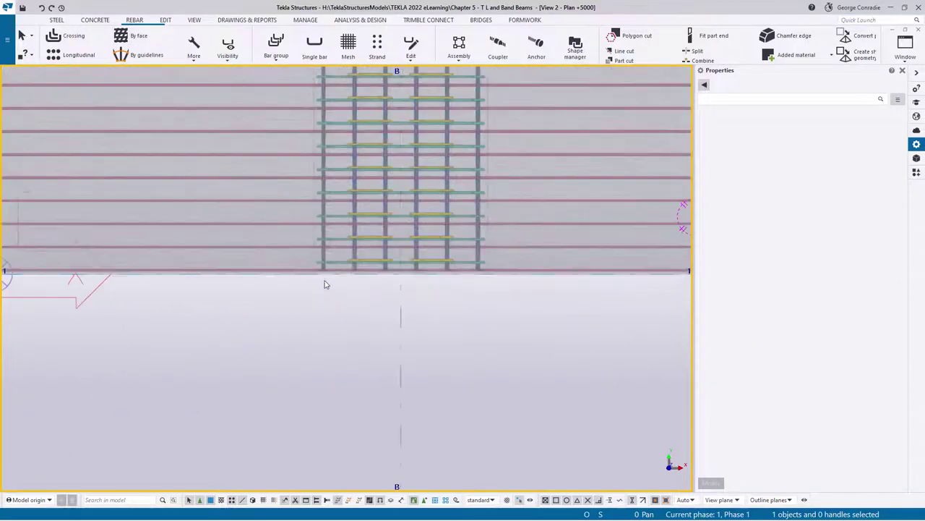
pyautogui.scroll(3, 285, 300)
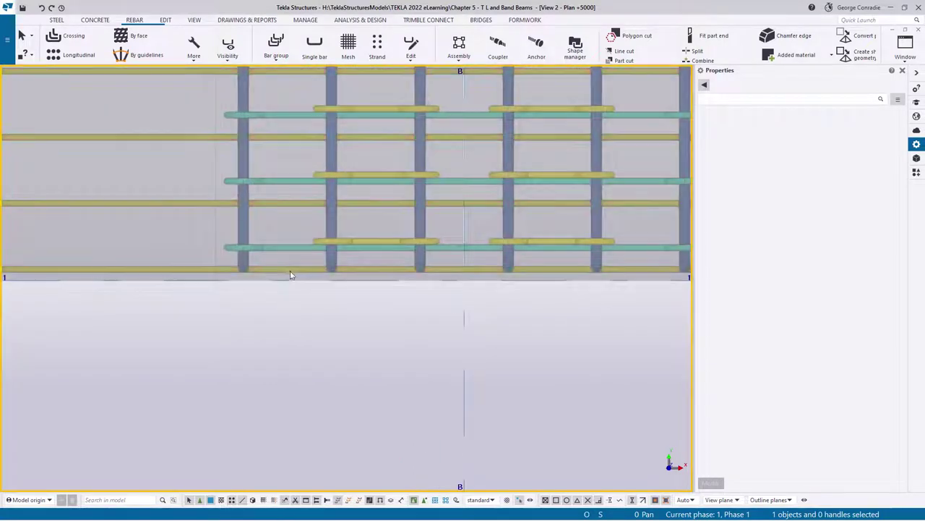
pyautogui.click(290, 269)
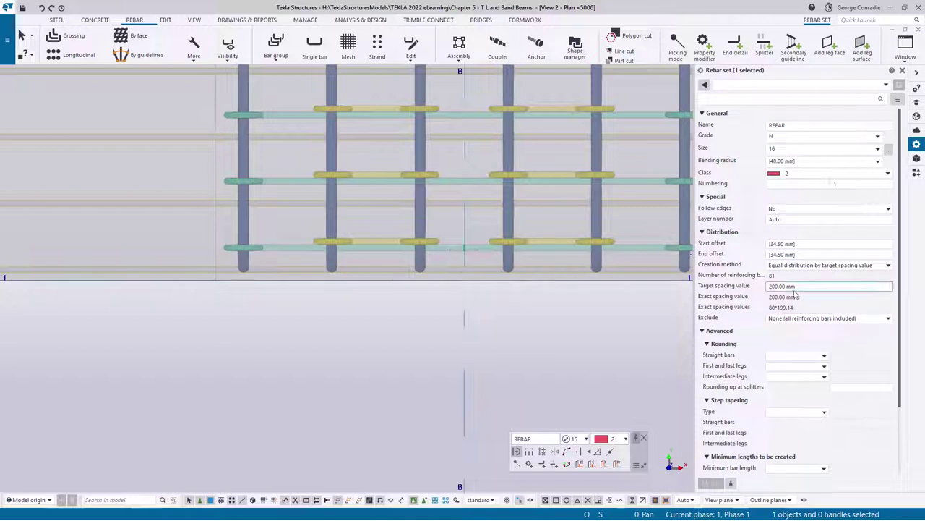
pyautogui.click(826, 265)
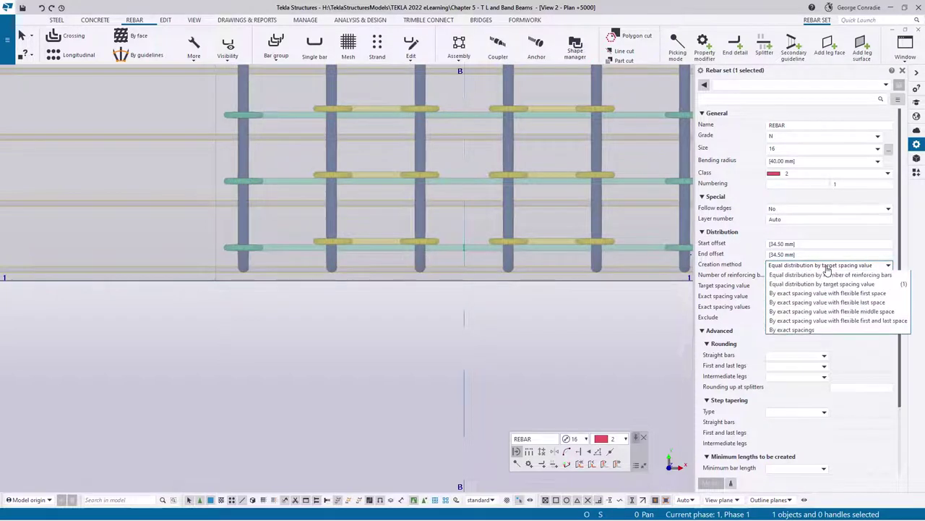
pyautogui.click(804, 330)
pyautogui.moveTo(802, 308); pyautogui.dragTo(709, 310)
pyautogui.write('79')
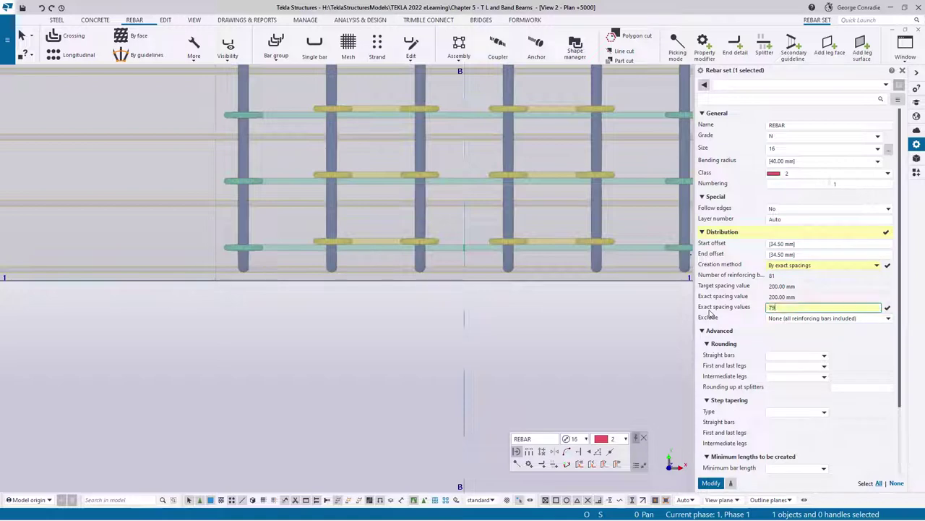
pyautogui.write('*200')
pyautogui.press('Return')
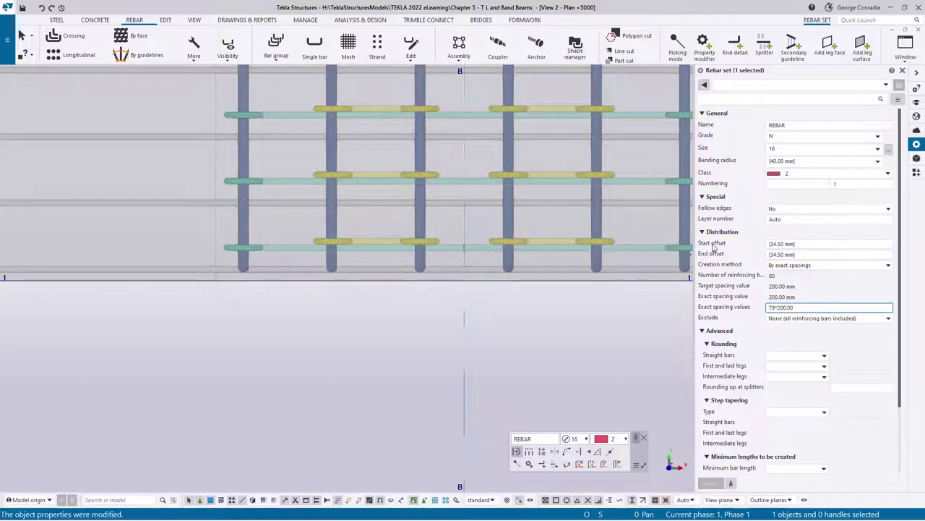
# Step: Examine the bottom rebar set's guideline, leg face and distribution across the slab section in plan and 3D
pyautogui.click(773, 244)
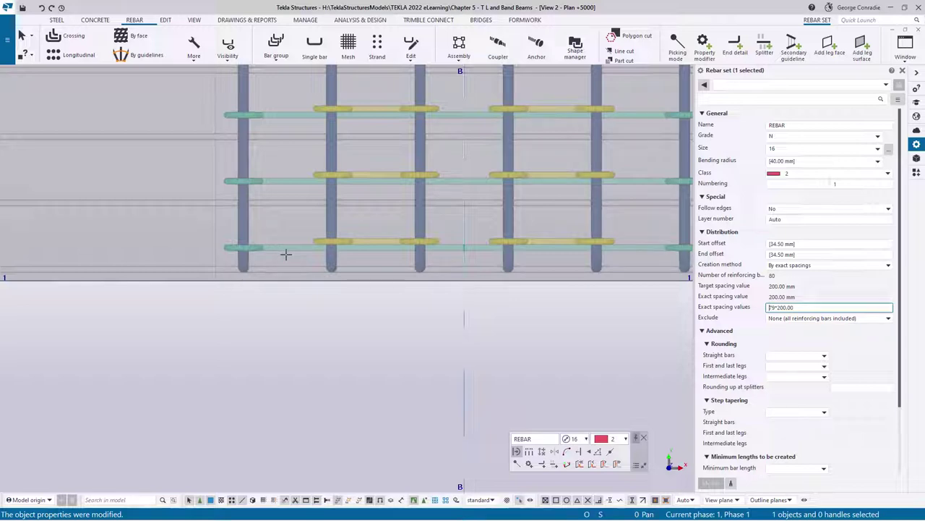
pyautogui.scroll(-8, 340, 262)
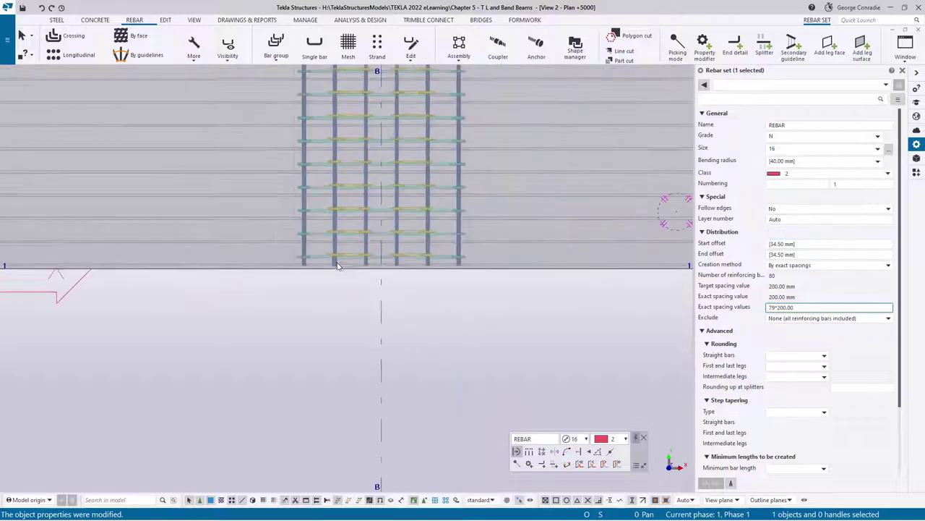
pyautogui.moveTo(386, 231); pyautogui.dragTo(250, 406, button='middle')
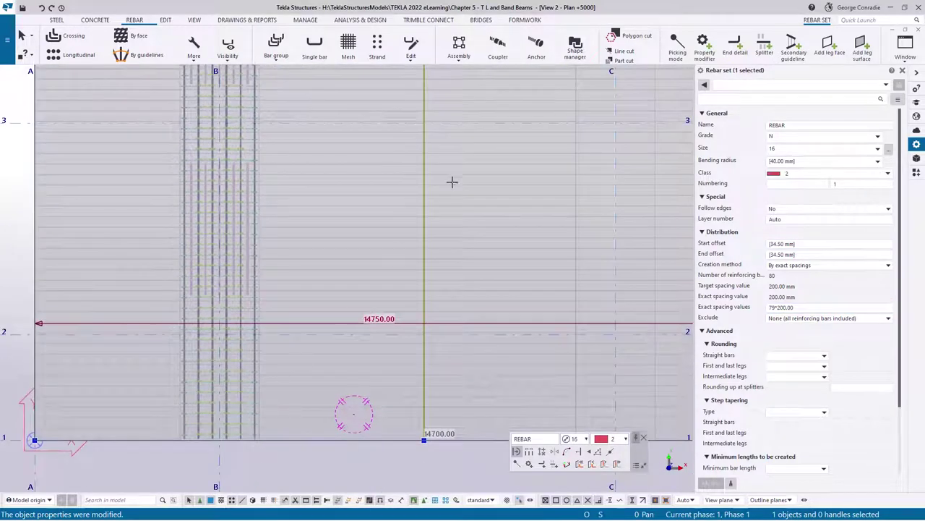
pyautogui.moveTo(450, 182); pyautogui.dragTo(419, 352, button='middle')
pyautogui.moveTo(424, 198); pyautogui.dragTo(434, 293, button='middle')
pyautogui.scroll(-2, 422, 366)
pyautogui.scroll(5, 420, 287)
pyautogui.scroll(4, 415, 274)
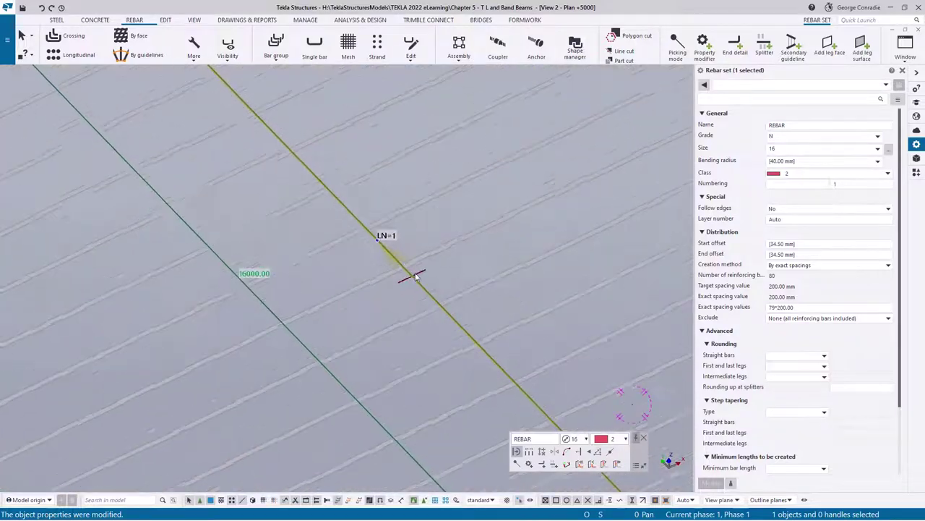
pyautogui.scroll(-7, 434, 321)
pyautogui.moveTo(448, 340); pyautogui.dragTo(405, 162, button='middle')
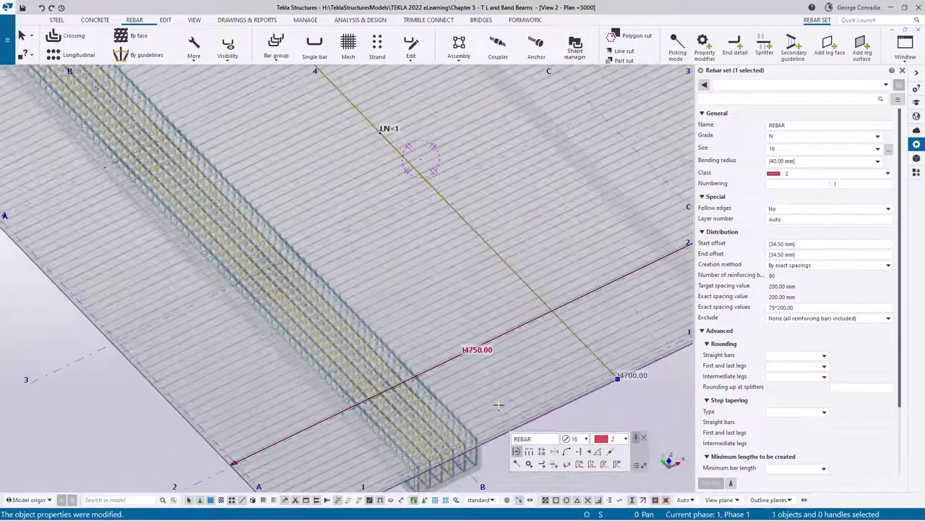
pyautogui.hotkey('ctrl', 'p')
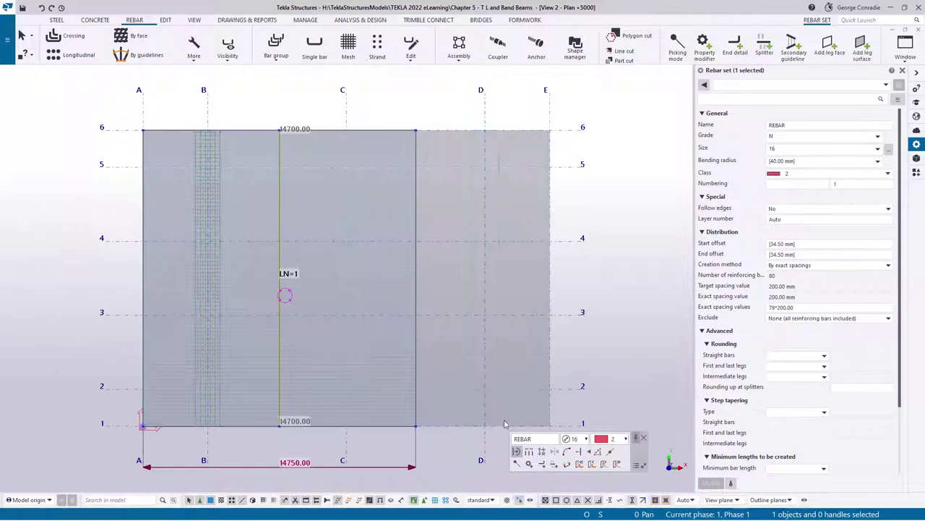
# Step: Set the start offset of the slab's bottom rebar set to 81 mm and deselect the set
pyautogui.scroll(5, 202, 412)
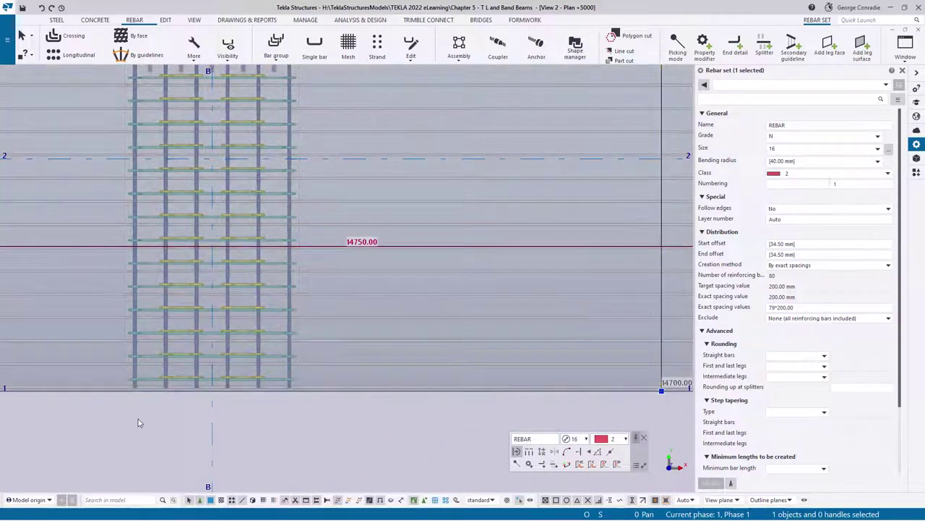
pyautogui.click(138, 422)
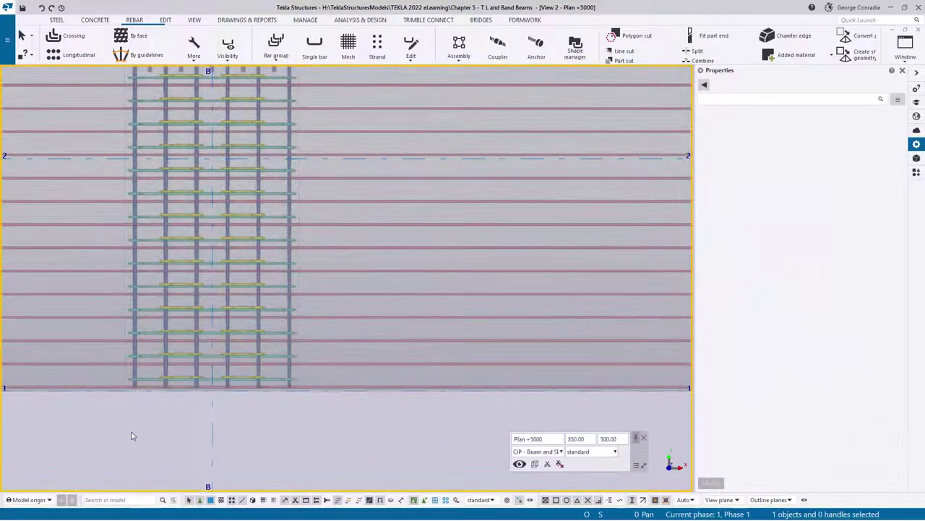
pyautogui.moveTo(113, 440); pyautogui.dragTo(270, 366, button='middle')
pyautogui.scroll(4, 284, 334)
pyautogui.click(344, 271)
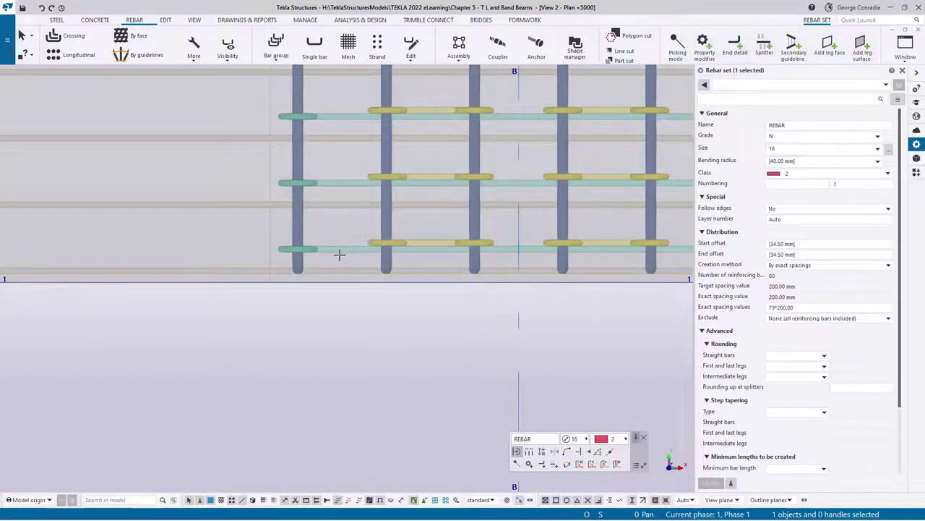
pyautogui.click(804, 245)
pyautogui.moveTo(806, 243); pyautogui.dragTo(718, 248)
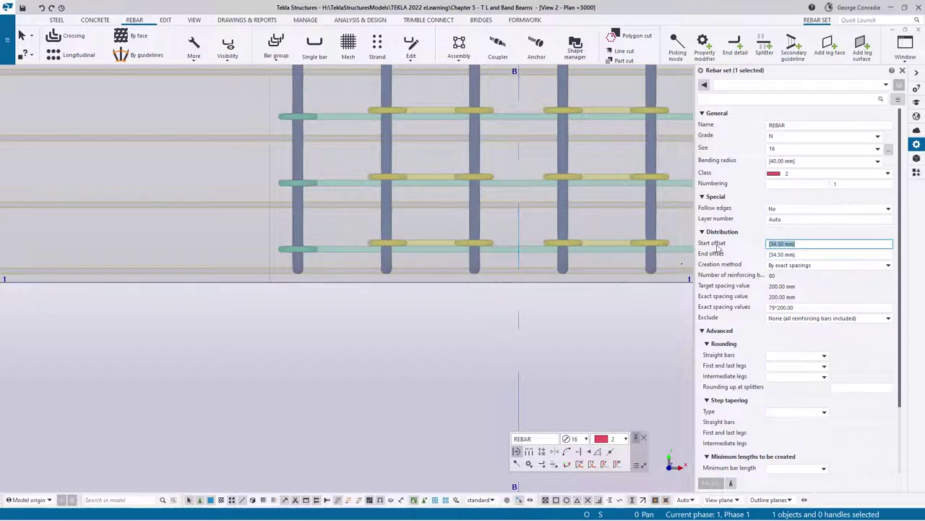
pyautogui.write('31')
pyautogui.press('Return')
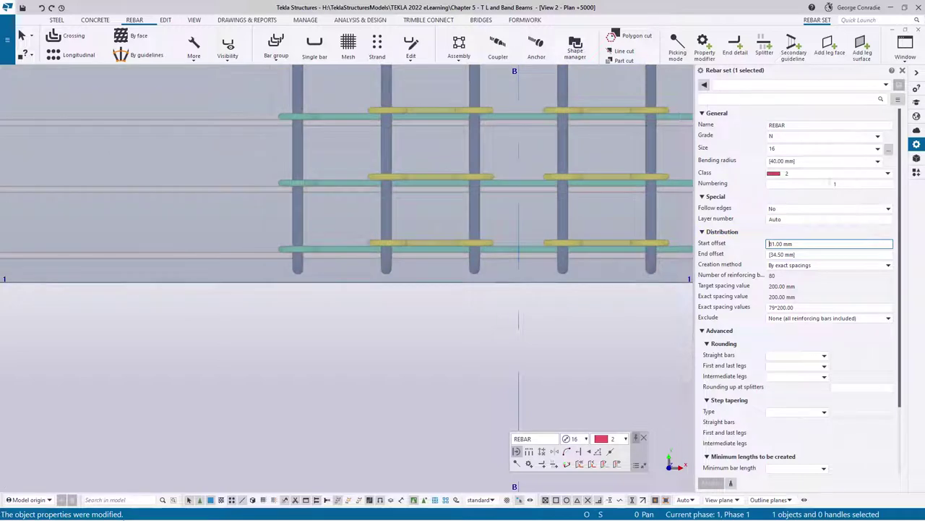
pyautogui.click(331, 337)
# Step: Check how the slab's bottom bars line up with the grid B band beam stirrups near grids 1 and 6
pyautogui.scroll(5, 335, 234)
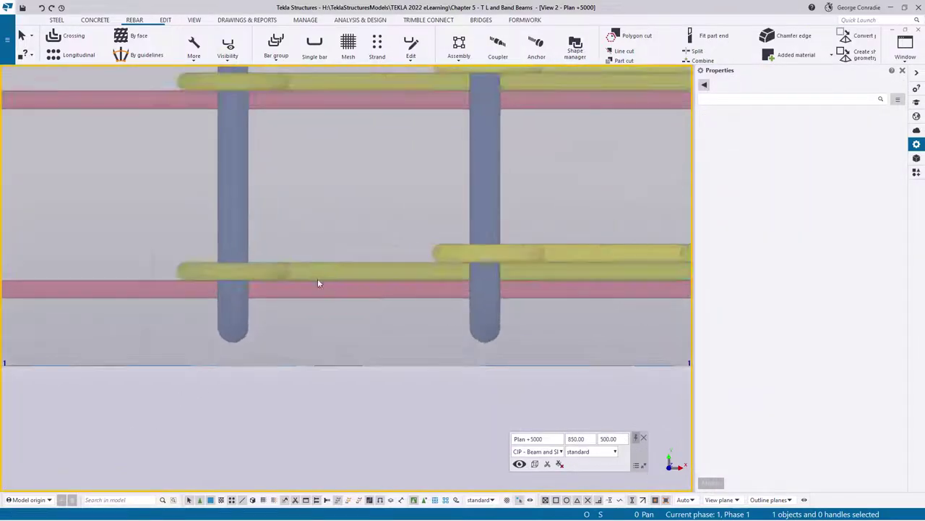
pyautogui.scroll(-4, 402, 268)
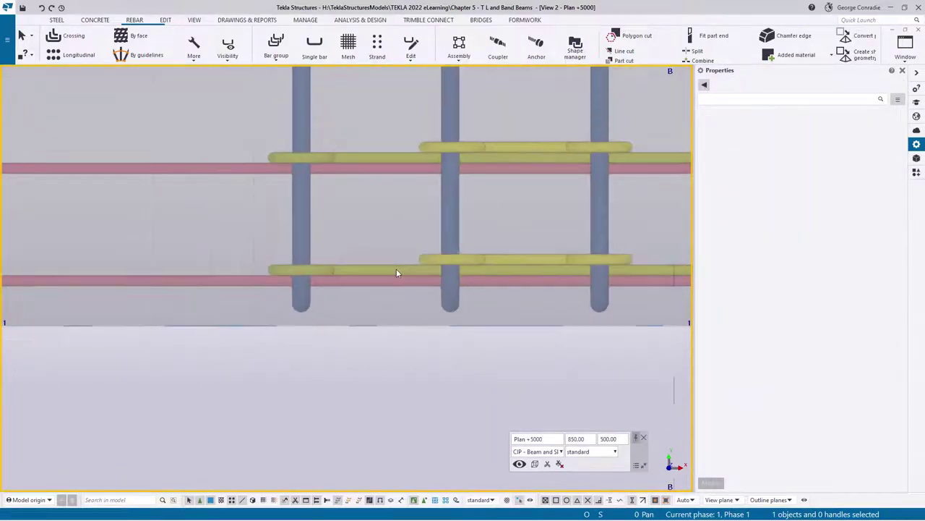
pyautogui.scroll(-6, 396, 268)
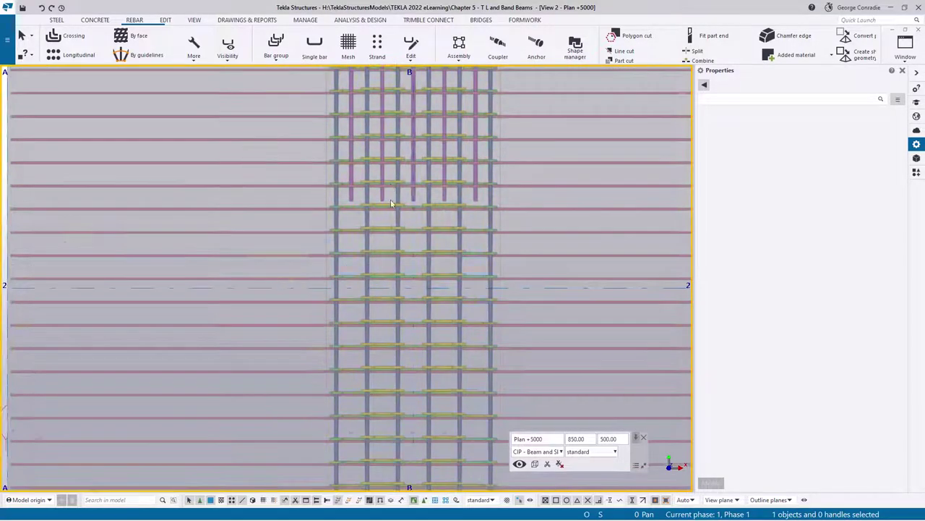
pyautogui.moveTo(390, 199); pyautogui.dragTo(420, 416, button='middle')
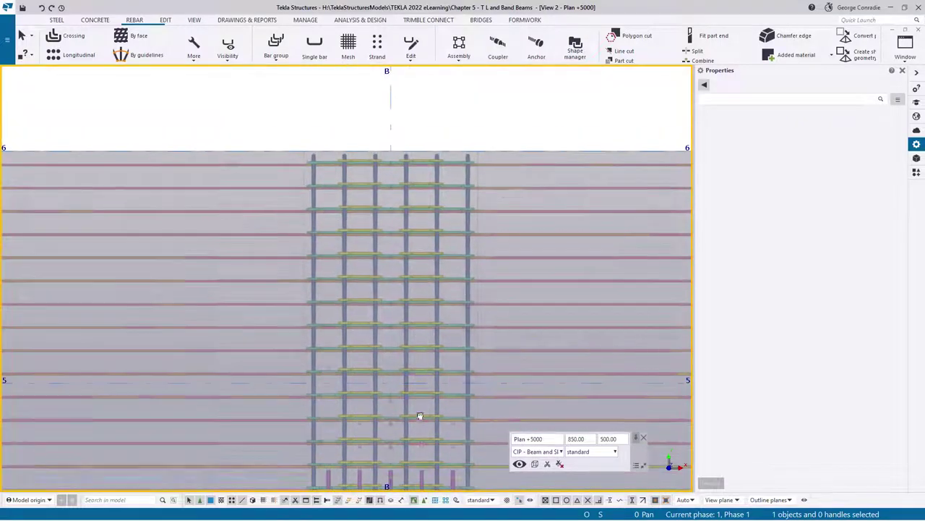
pyautogui.scroll(5, 393, 161)
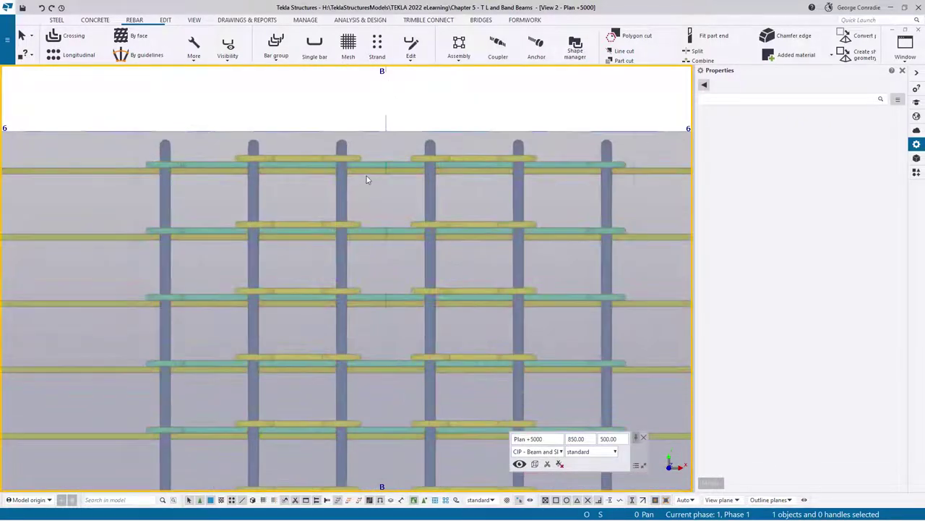
pyautogui.scroll(-6, 366, 179)
pyautogui.moveTo(372, 284); pyautogui.dragTo(411, 89, button='middle')
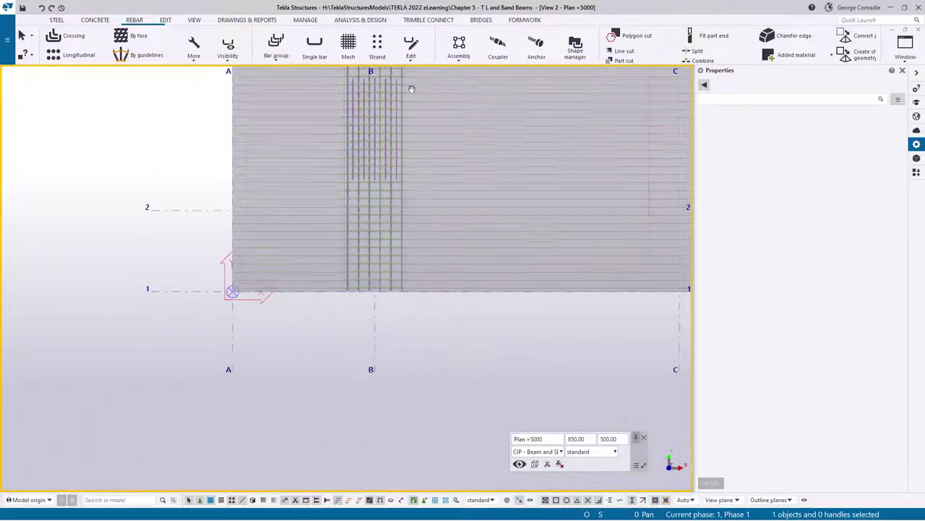
pyautogui.scroll(6, 396, 301)
pyautogui.keyDown('ctrl'); pyautogui.moveTo(339, 257); pyautogui.dragTo(416, 111, button='middle'); pyautogui.keyUp('ctrl')
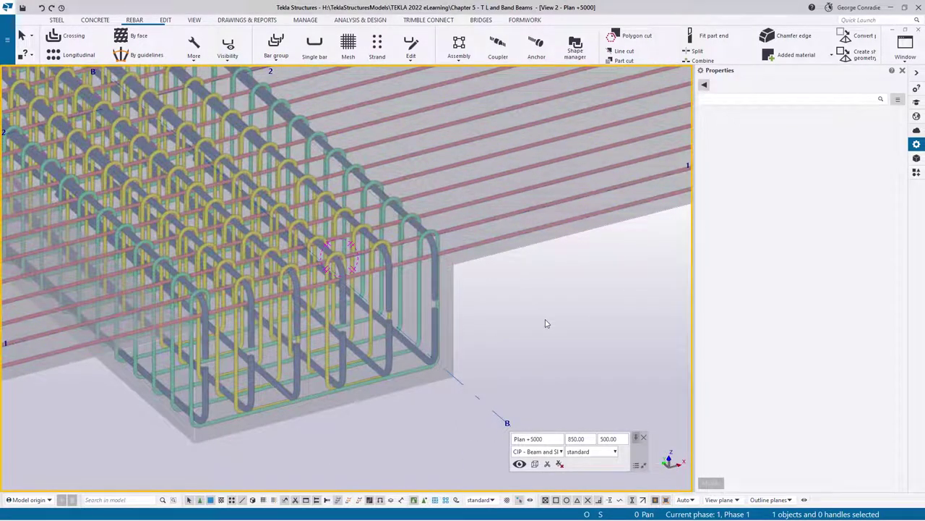
pyautogui.hotkey('ctrl', 'p')
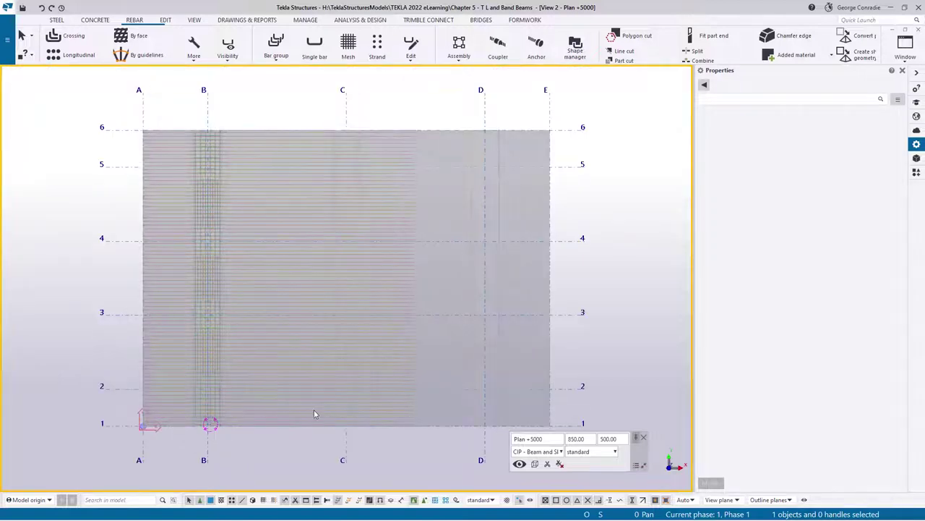
pyautogui.click(236, 427)
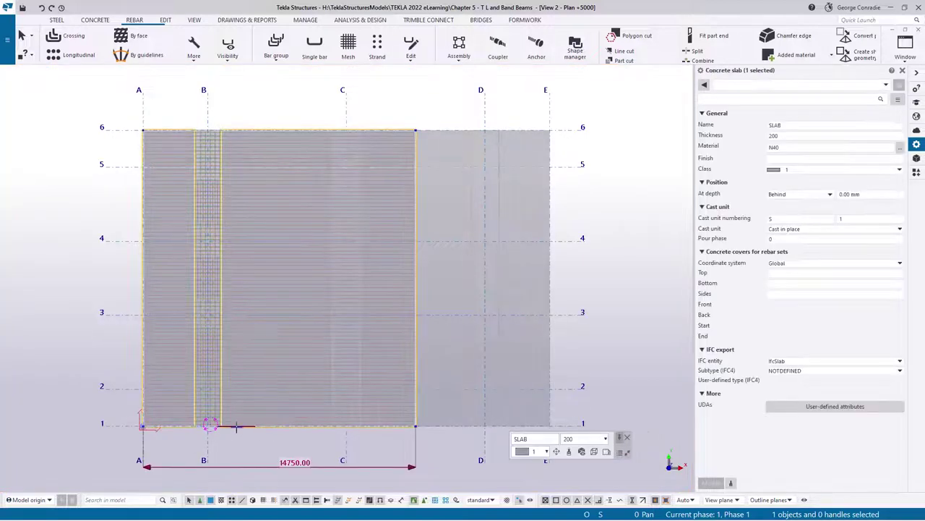
pyautogui.click(629, 308)
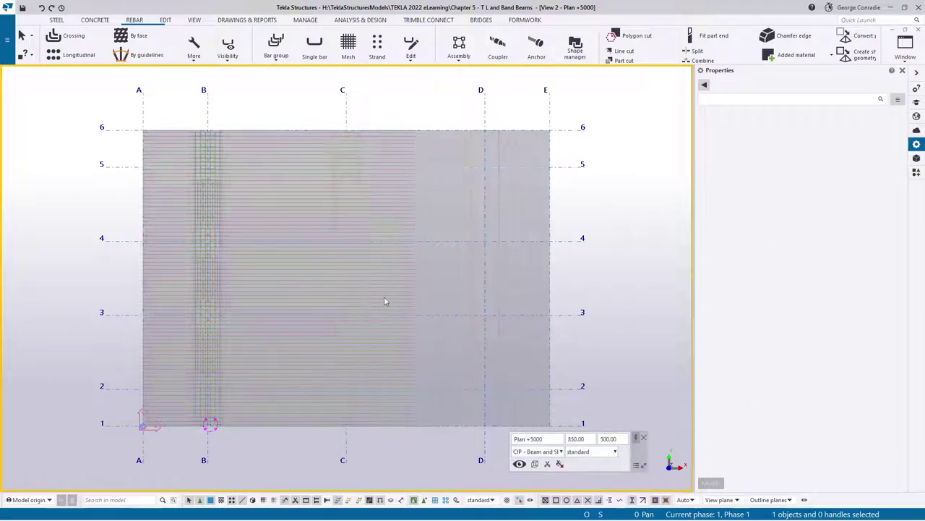
pyautogui.scroll(-3, 324, 346)
pyautogui.scroll(5, 328, 383)
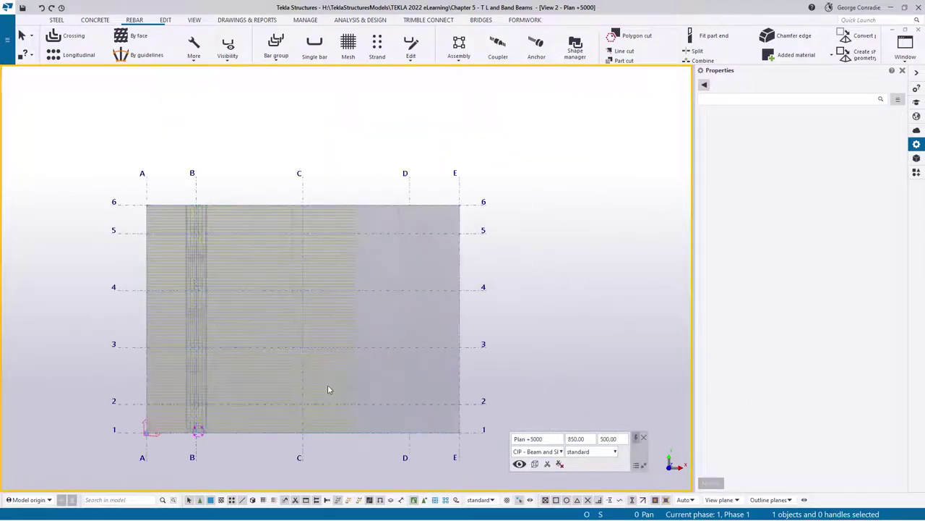
pyautogui.scroll(-4, 444, 299)
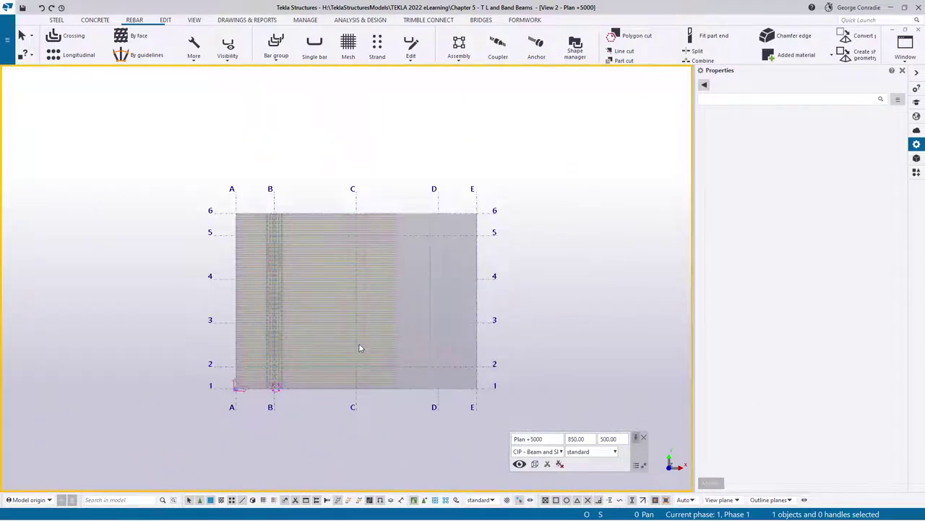
# Step: Select the slab's bottom rebar set near the band beam end at grid B and hide its leg faces
pyautogui.keyDown('ctrl'); pyautogui.moveTo(362, 348); pyautogui.dragTo(391, 263, button='middle'); pyautogui.keyUp('ctrl')
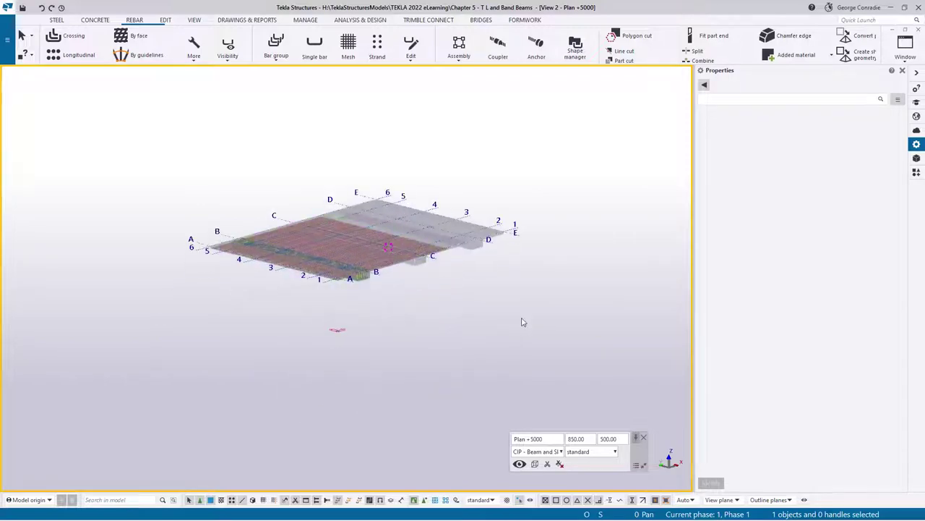
pyautogui.scroll(6, 376, 240)
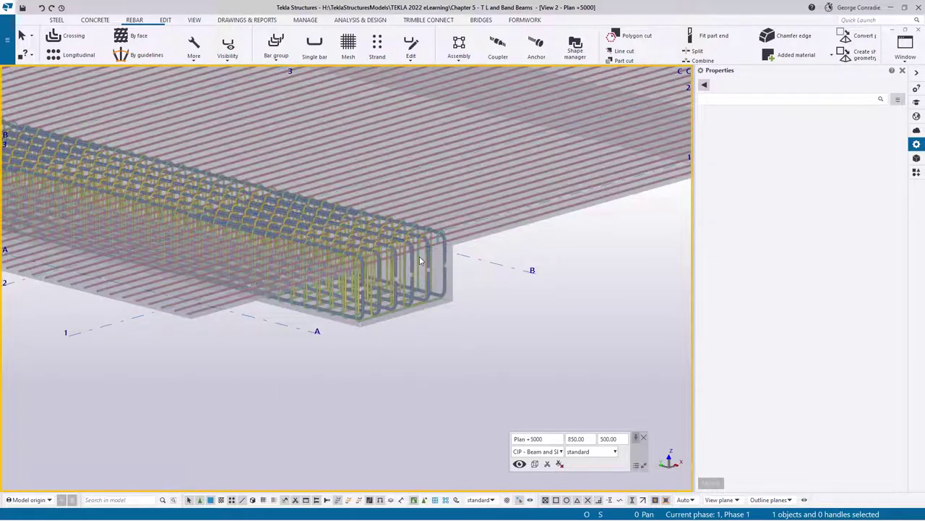
pyautogui.scroll(6, 420, 261)
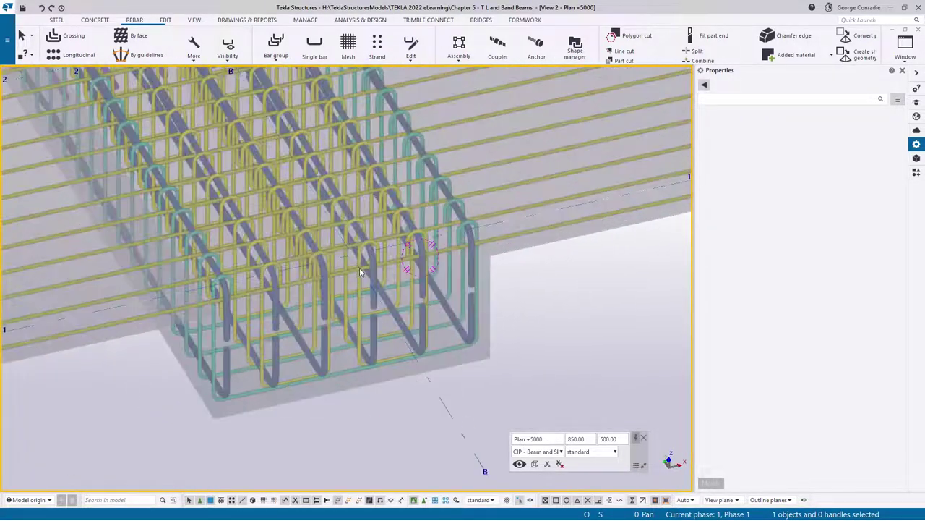
pyautogui.click(342, 276)
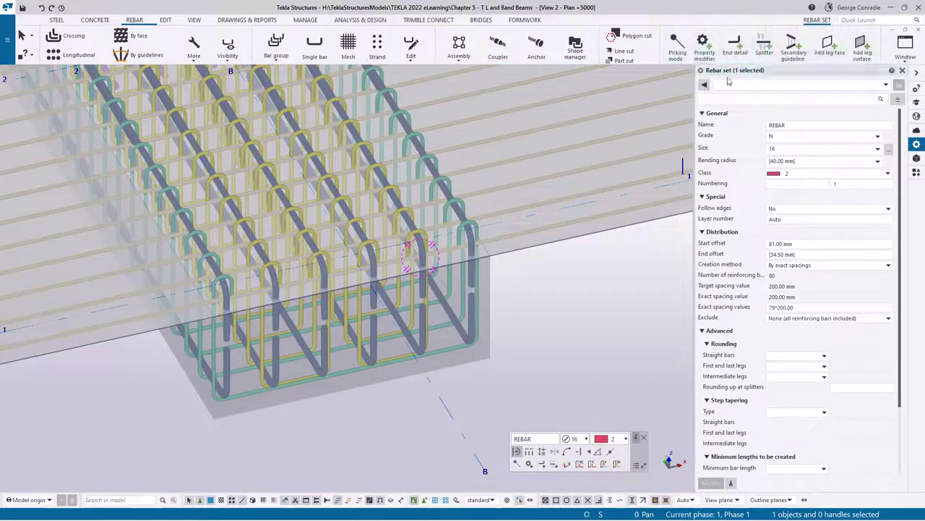
pyautogui.click(229, 52)
pyautogui.click(233, 81)
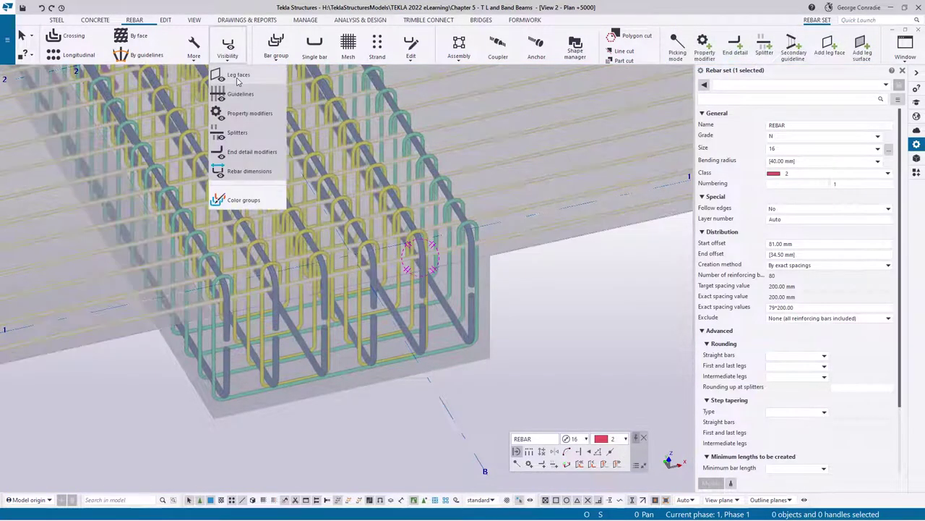
# Step: Load the standard splitter properties and add a lapping splitter across the slab's bottom rebar set along grid B
pyautogui.click(557, 302)
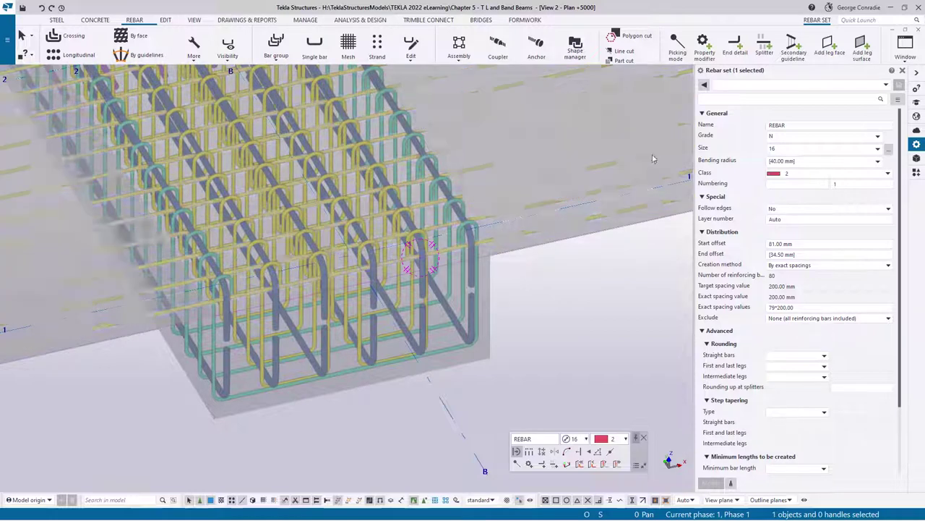
pyautogui.click(765, 45)
pyautogui.click(725, 84)
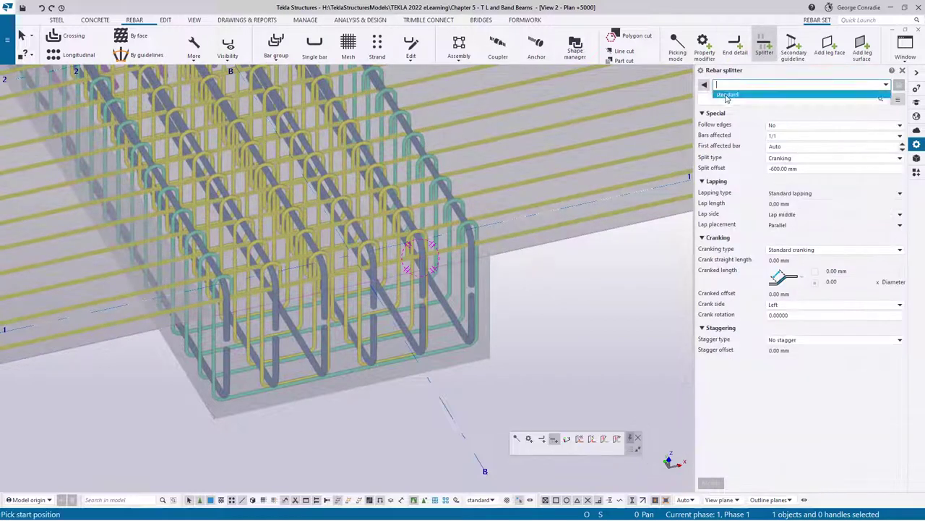
pyautogui.click(726, 96)
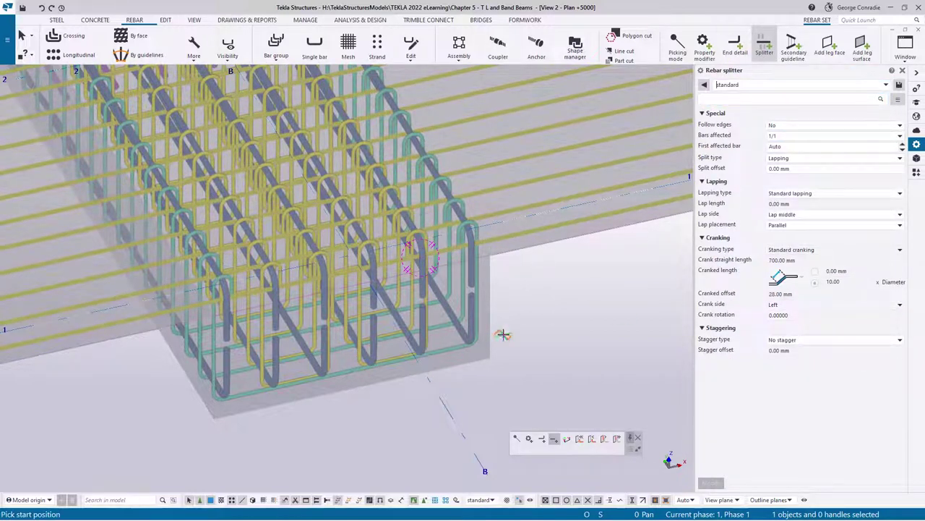
pyautogui.moveTo(503, 334); pyautogui.dragTo(486, 351, button='middle')
pyautogui.hotkey('ctrl', 'p')
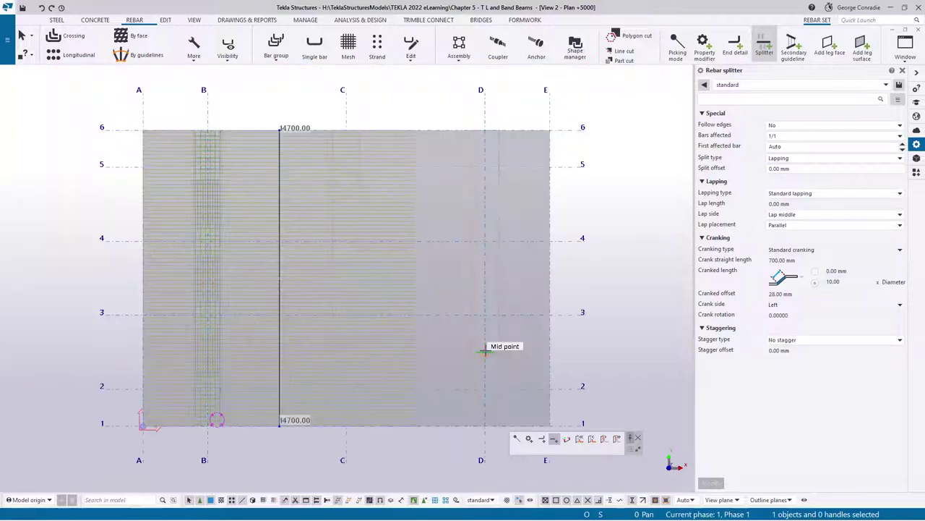
pyautogui.scroll(6, 399, 306)
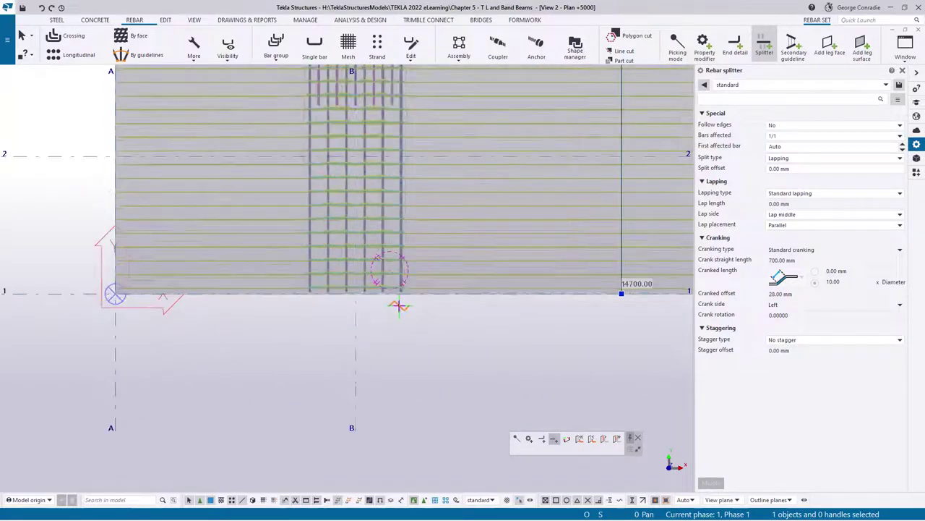
pyautogui.scroll(5, 373, 304)
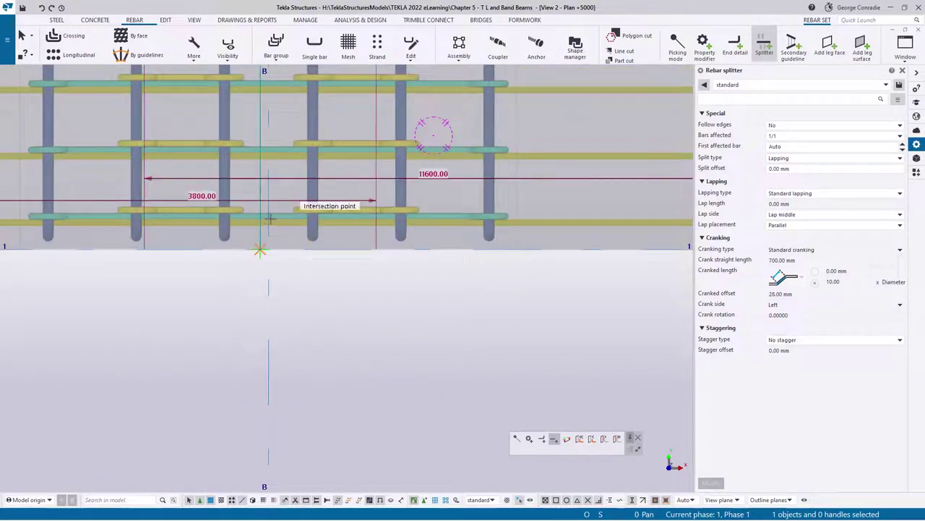
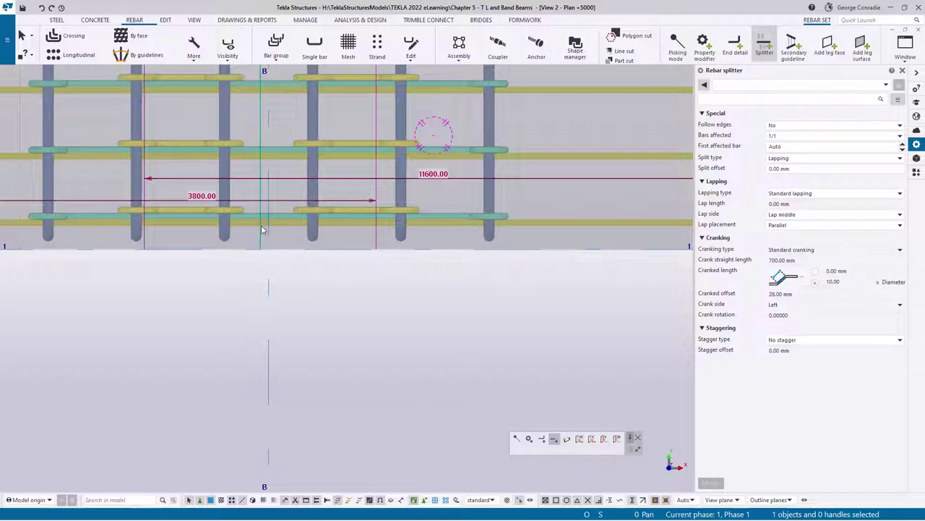
pyautogui.click(263, 230)
# Step: Add another lapping splitter across the slab's bottom rebar set along grid C
pyautogui.scroll(-4, 263, 295)
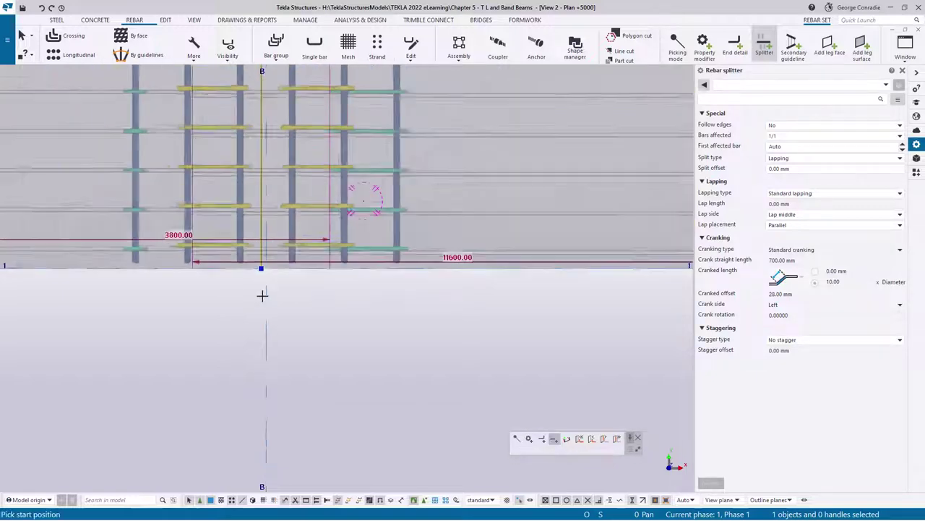
pyautogui.moveTo(423, 309); pyautogui.dragTo(289, 320, button='middle')
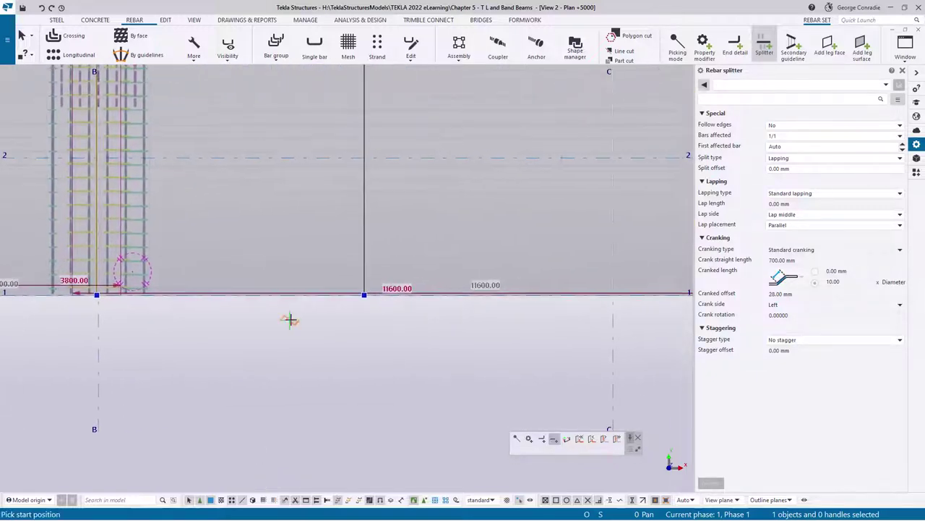
pyautogui.scroll(5, 436, 304)
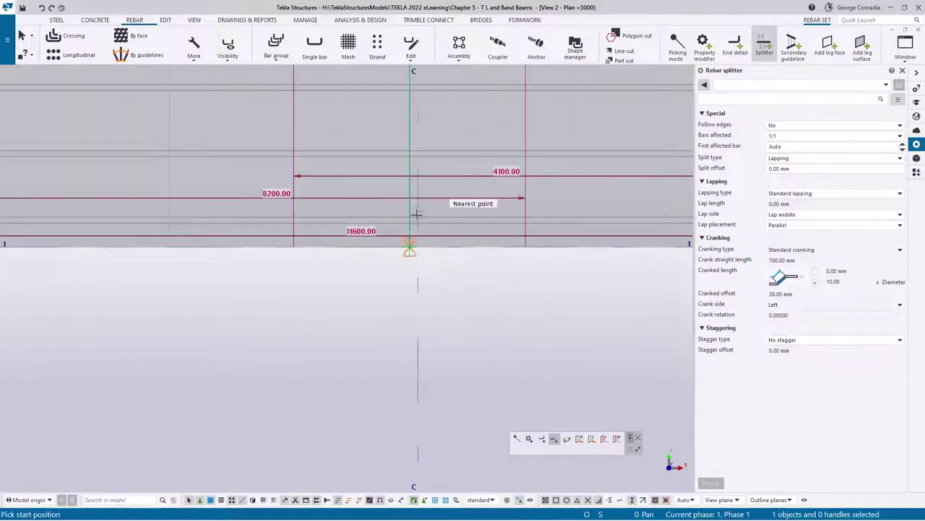
pyautogui.scroll(-4, 448, 268)
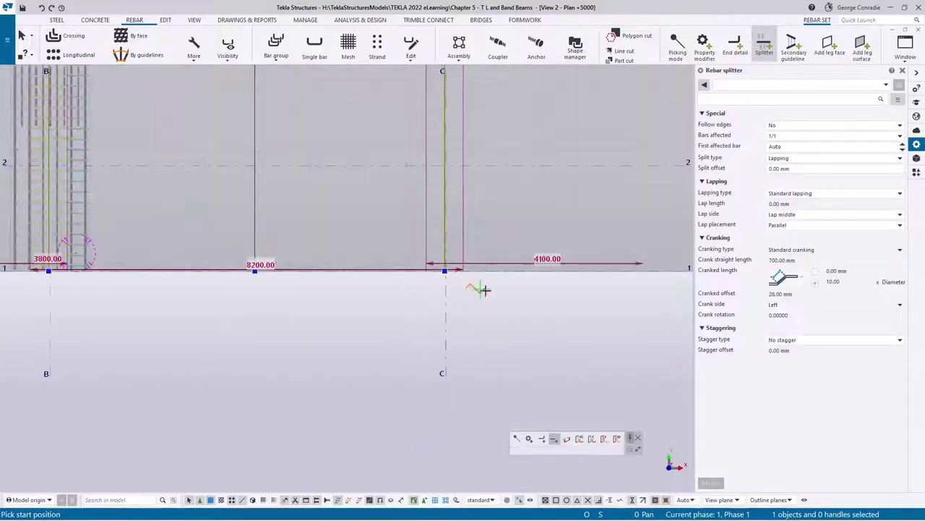
# Step: Add a third lapping splitter about midway between grids B and C and end the splitter command
pyautogui.moveTo(479, 289)
pyautogui.mouseDown(button='middle')
pyautogui.moveTo(310, 297)
pyautogui.moveTo(444, 307)
pyautogui.mouseUp(button='middle')
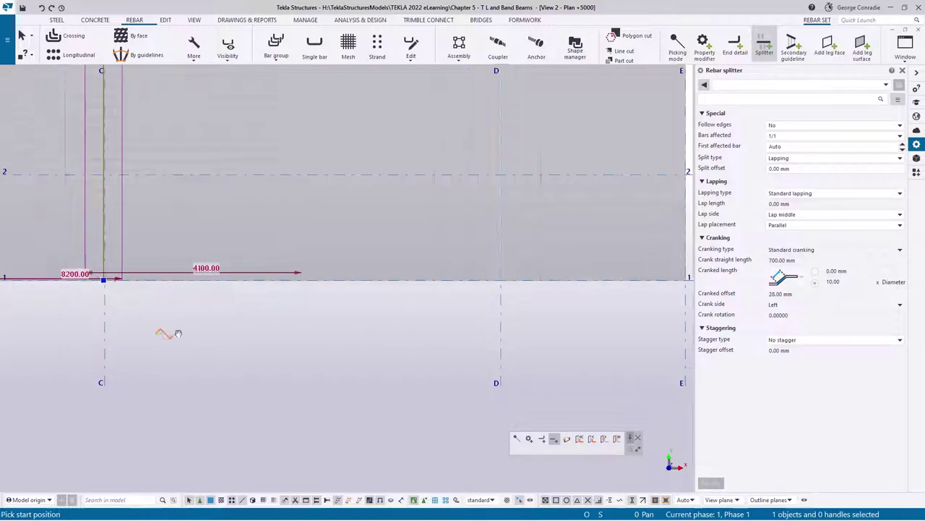
pyautogui.moveTo(165, 330); pyautogui.dragTo(492, 328, button='middle')
pyautogui.moveTo(244, 327); pyautogui.dragTo(366, 330, button='middle')
pyautogui.scroll(3, 367, 330)
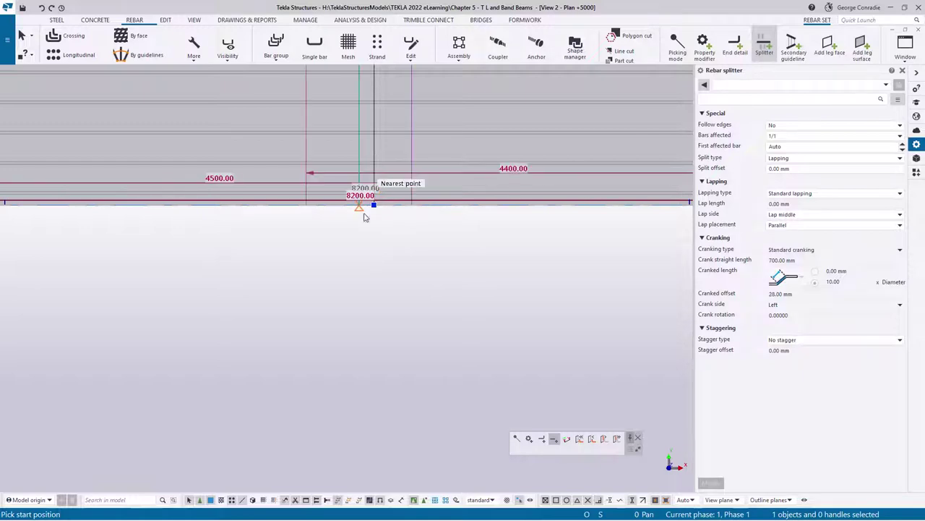
pyautogui.scroll(-3, 374, 254)
pyautogui.rightClick(433, 264)
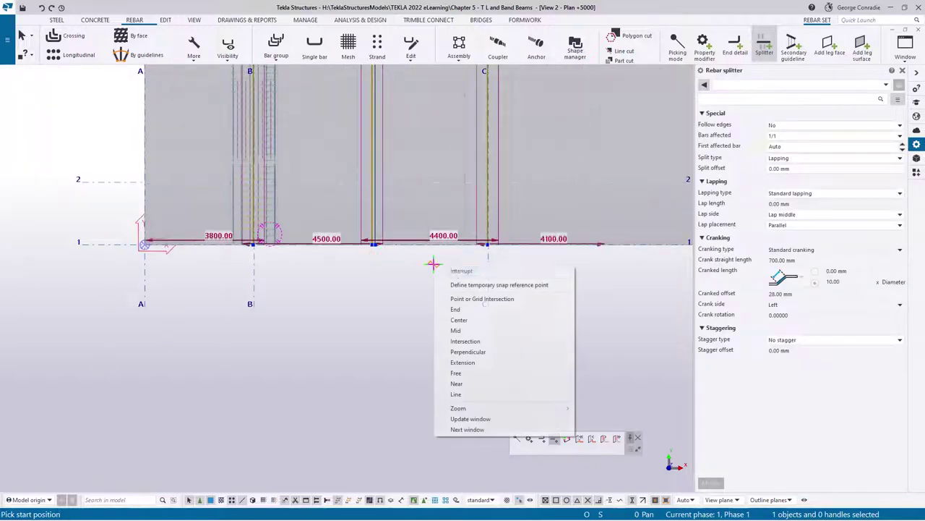
pyautogui.click(443, 270)
# Step: Restrict the grid C splitter to perpendicular movement and shift it exactly onto grid line C
pyautogui.scroll(4, 535, 217)
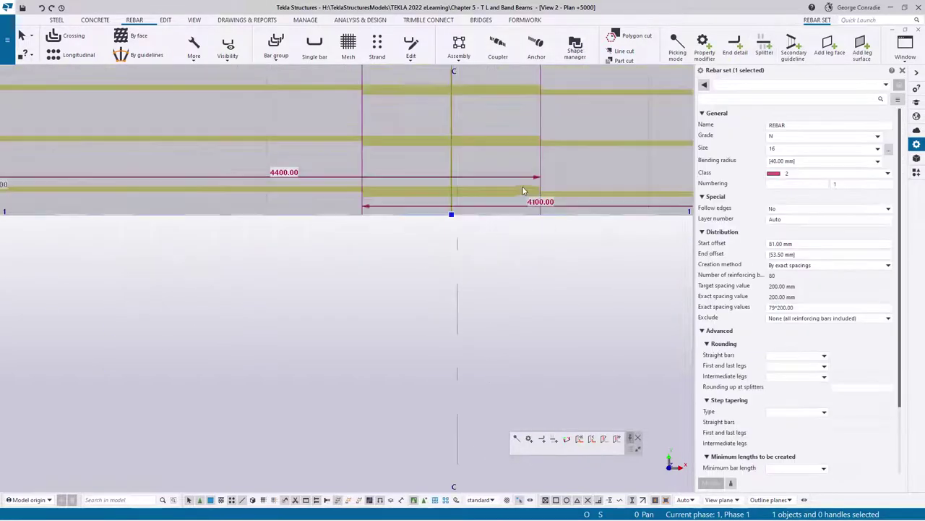
pyautogui.scroll(2, 523, 191)
pyautogui.click(403, 181)
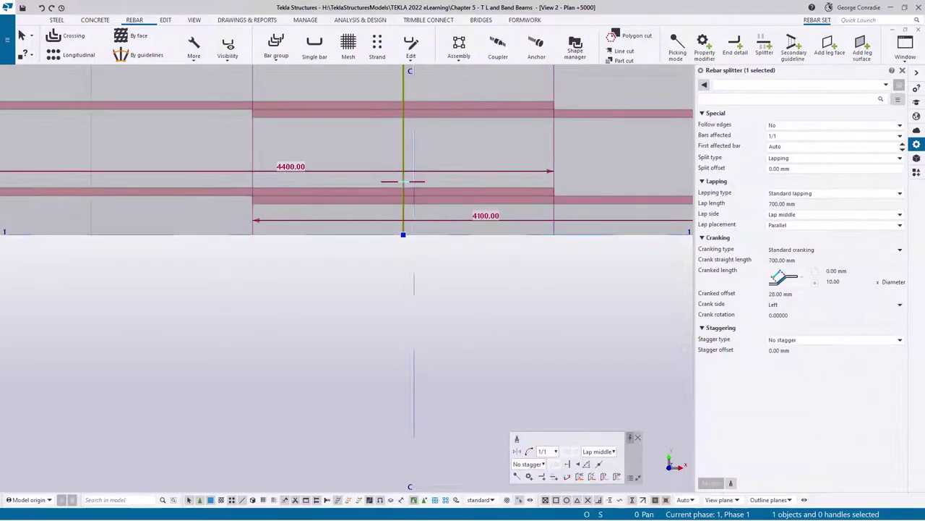
pyautogui.click(569, 465)
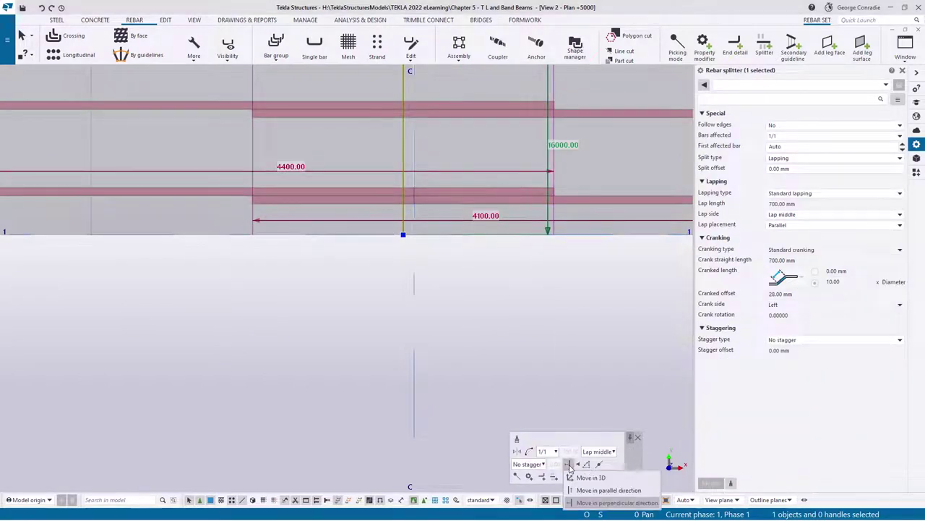
pyautogui.click(582, 504)
pyautogui.scroll(2, 430, 231)
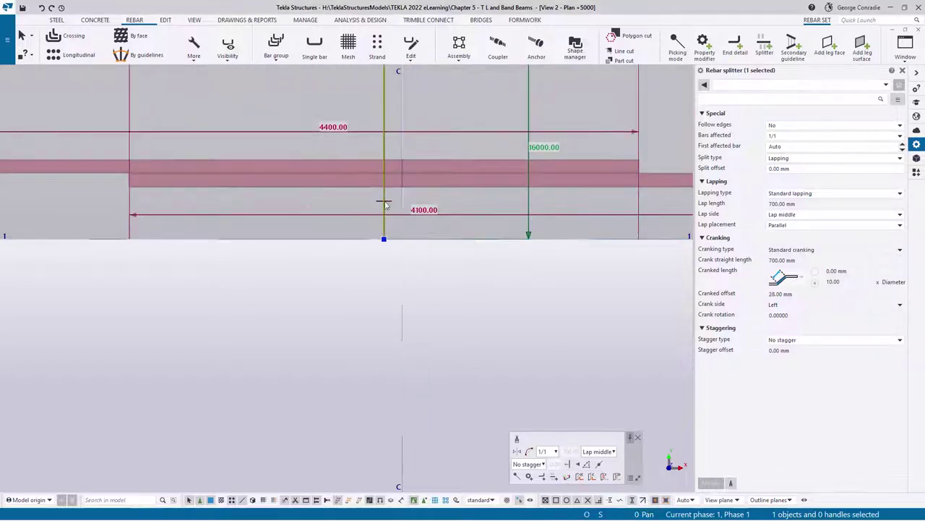
pyautogui.moveTo(384, 201); pyautogui.dragTo(402, 202)
# Step: Move the splitter between grids B and C by 100 mm onto the rebar set's guideline midpoint
pyautogui.scroll(-4, 445, 267)
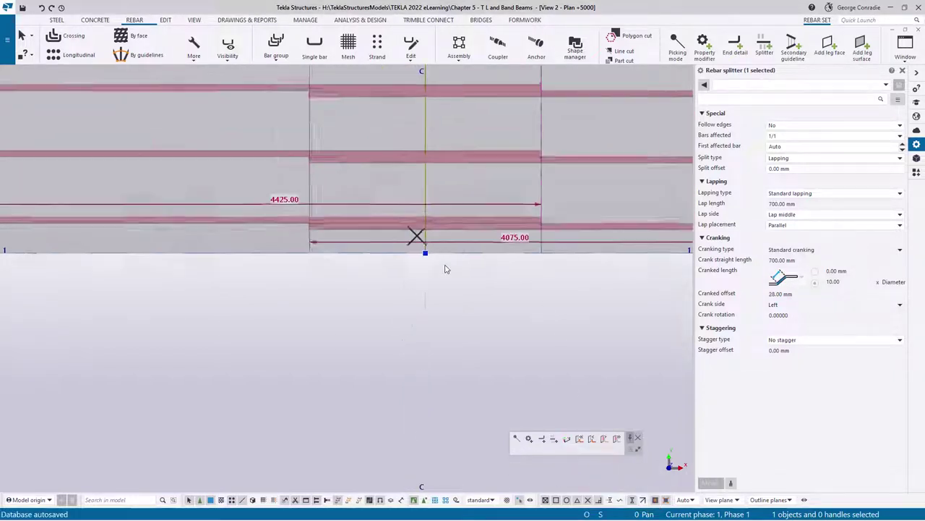
pyautogui.moveTo(346, 304); pyautogui.dragTo(503, 307, button='middle')
pyautogui.scroll(3, 506, 296)
pyautogui.scroll(3, 375, 253)
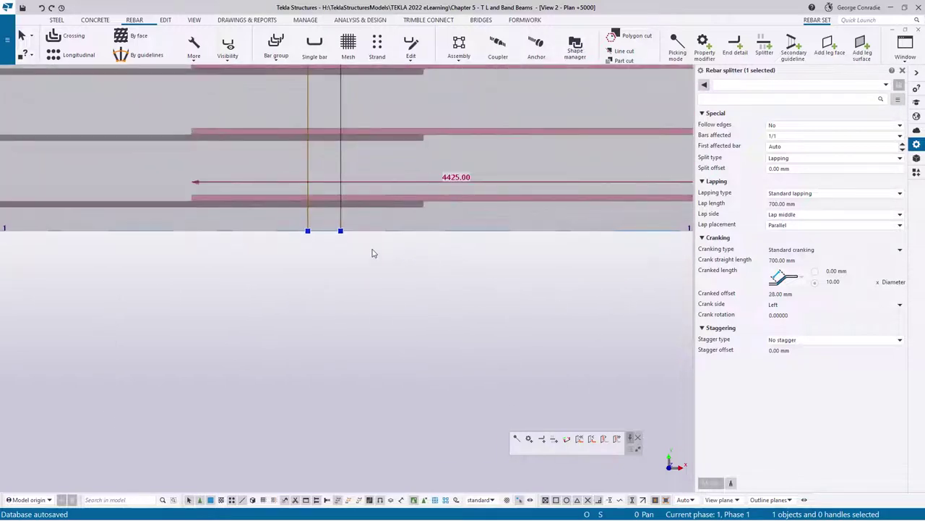
pyautogui.scroll(1, 322, 225)
pyautogui.moveTo(286, 205); pyautogui.dragTo(330, 226)
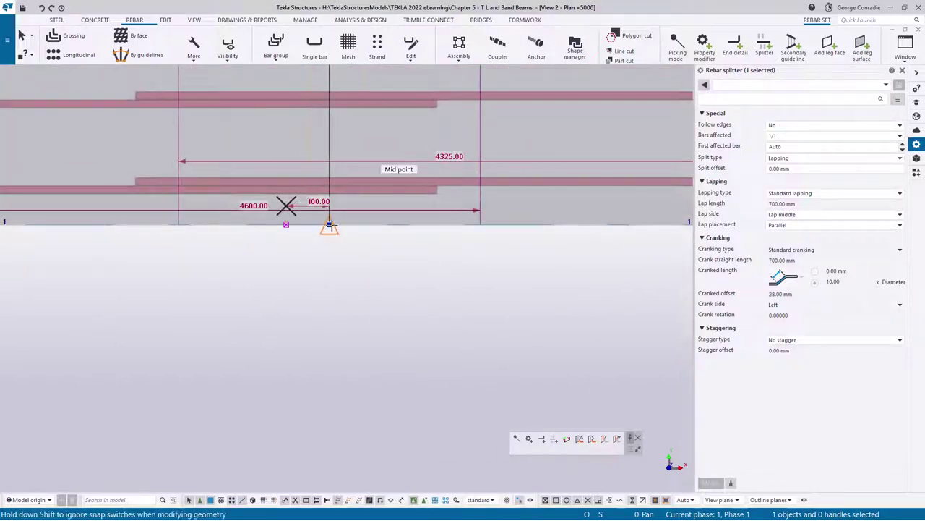
# Step: Move the grid B splitter exactly onto grid line B
pyautogui.scroll(-3, 378, 275)
pyautogui.scroll(-2, 591, 277)
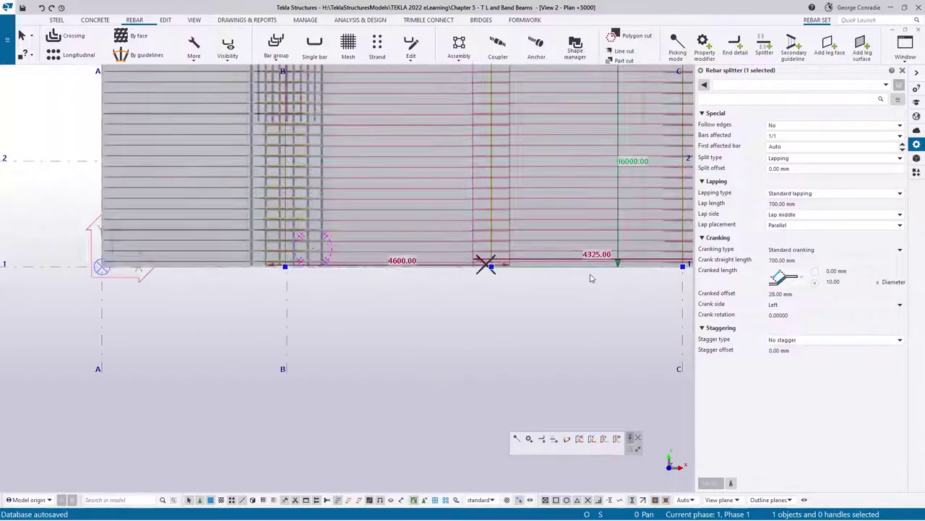
pyautogui.moveTo(591, 277); pyautogui.dragTo(515, 280, button='middle')
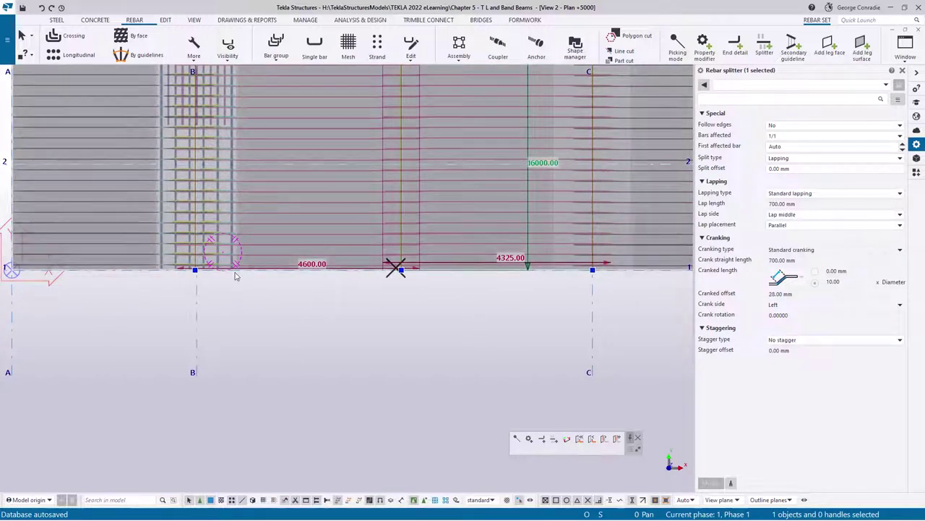
pyautogui.moveTo(216, 307); pyautogui.dragTo(324, 310, button='middle')
pyautogui.scroll(5, 325, 310)
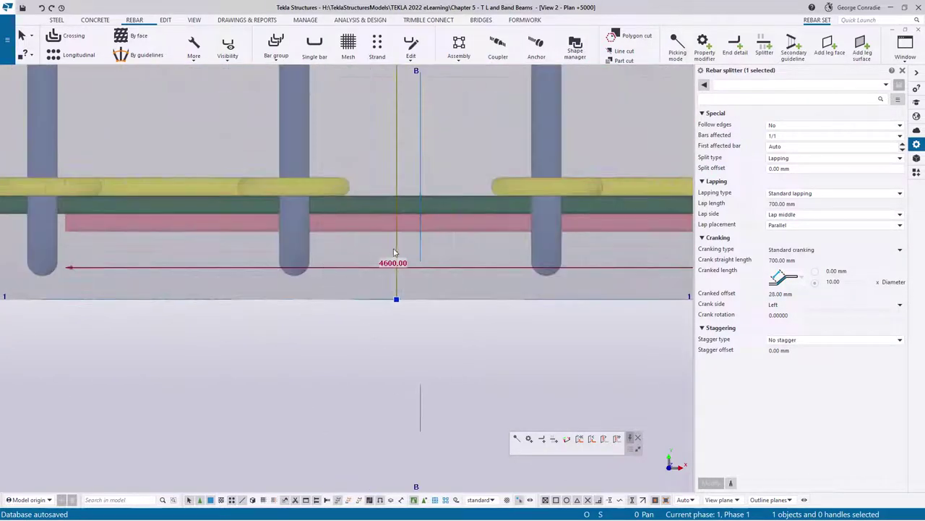
pyautogui.moveTo(395, 246); pyautogui.dragTo(421, 262)
pyautogui.moveTo(430, 311); pyautogui.dragTo(427, 310)
# Step: Deselect the splitter and check how the lapped slab bottom bars sit against the band beam stirrups at grid B
pyautogui.scroll(-4, 427, 311)
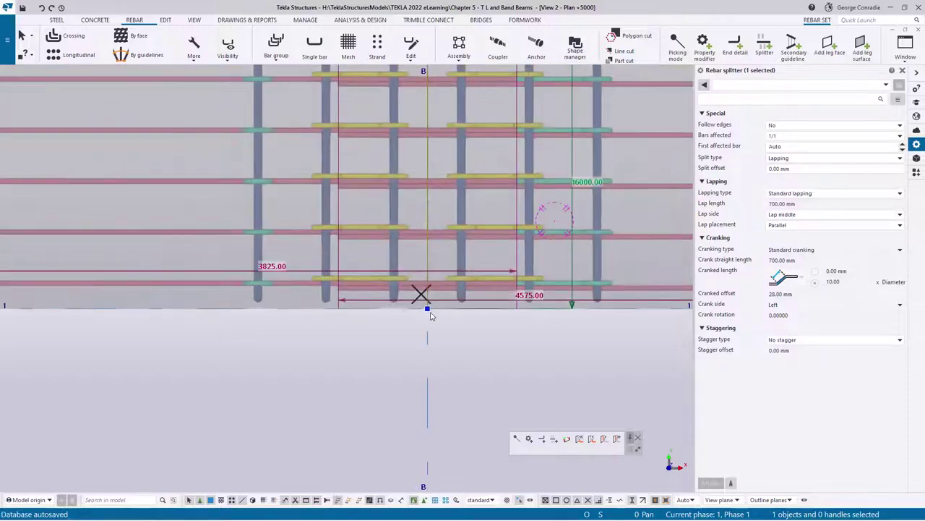
pyautogui.scroll(5, 496, 316)
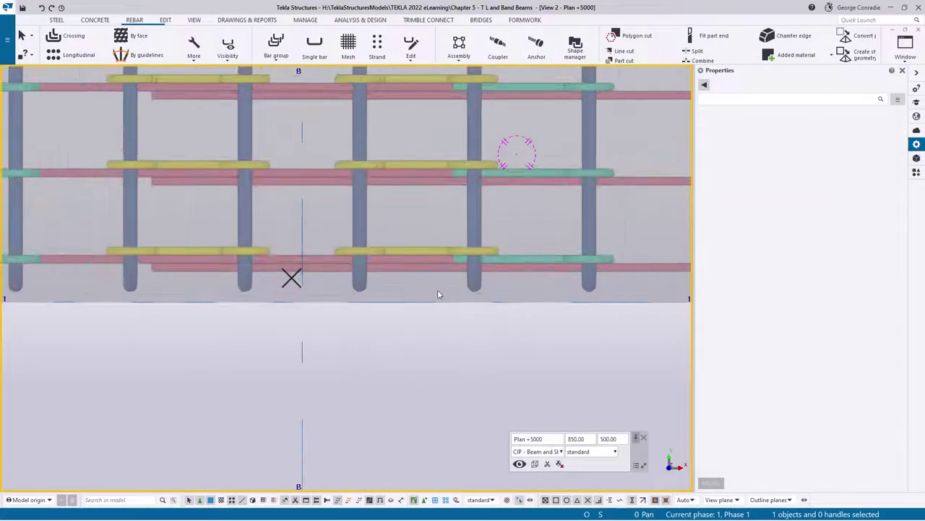
pyautogui.moveTo(314, 300); pyautogui.dragTo(266, 217, button='middle')
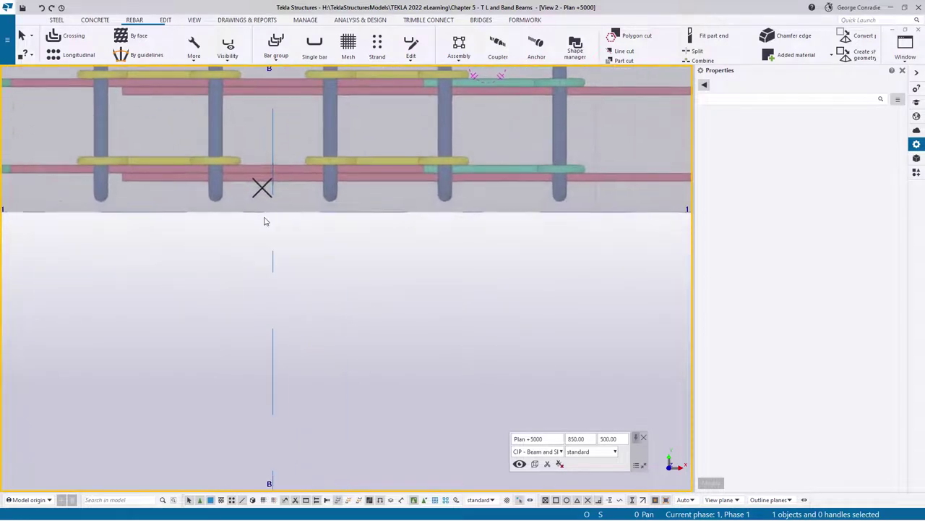
pyautogui.scroll(-2, 264, 219)
pyautogui.moveTo(183, 254); pyautogui.dragTo(260, 239, button='middle')
pyautogui.scroll(1, 165, 196)
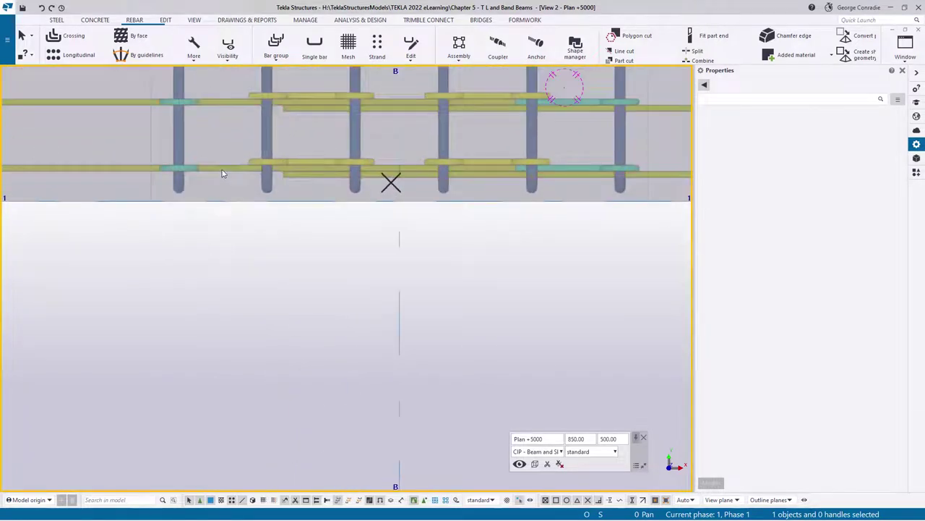
pyautogui.moveTo(593, 178); pyautogui.dragTo(423, 184, button='middle')
pyautogui.scroll(-1, 504, 179)
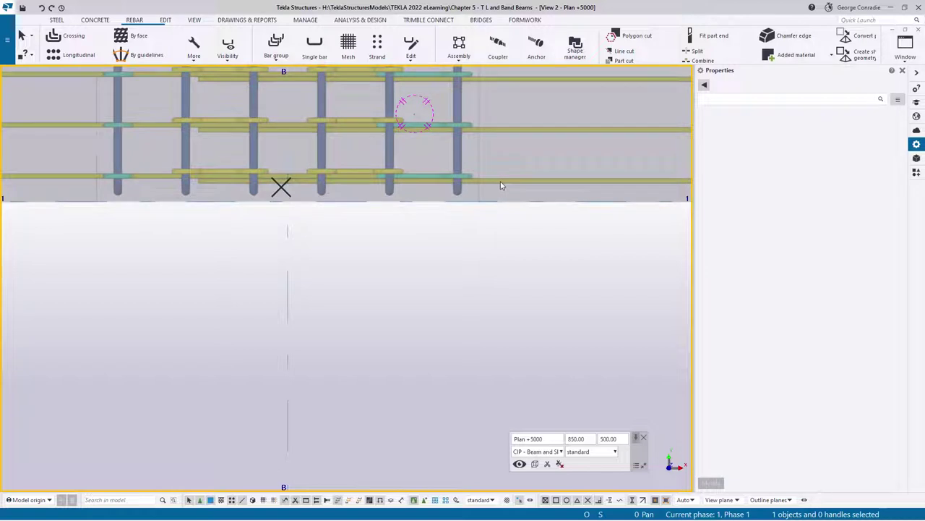
# Step: Set the start offset of the grid B band beam's two yellow class 6 stirrup sets to 81 mm
pyautogui.click(394, 178)
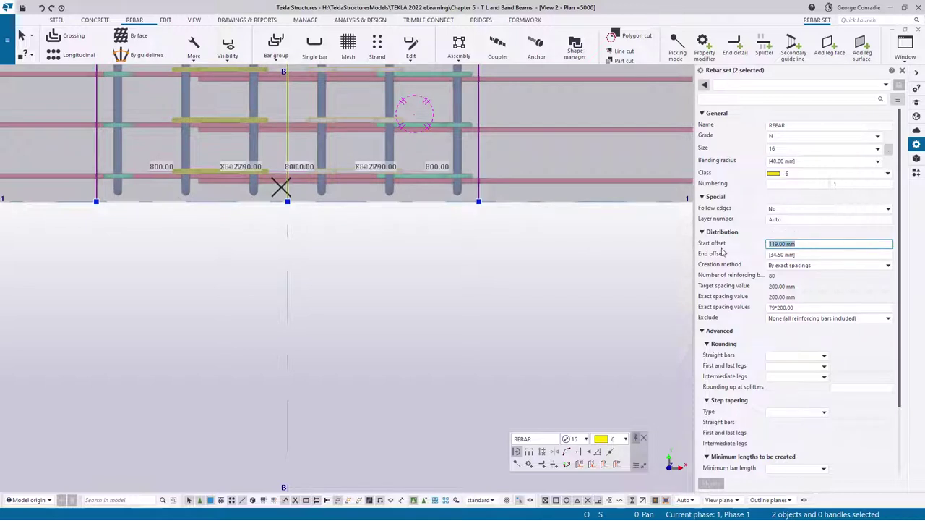
pyautogui.write('0')
pyautogui.write('1')
pyautogui.press('Return')
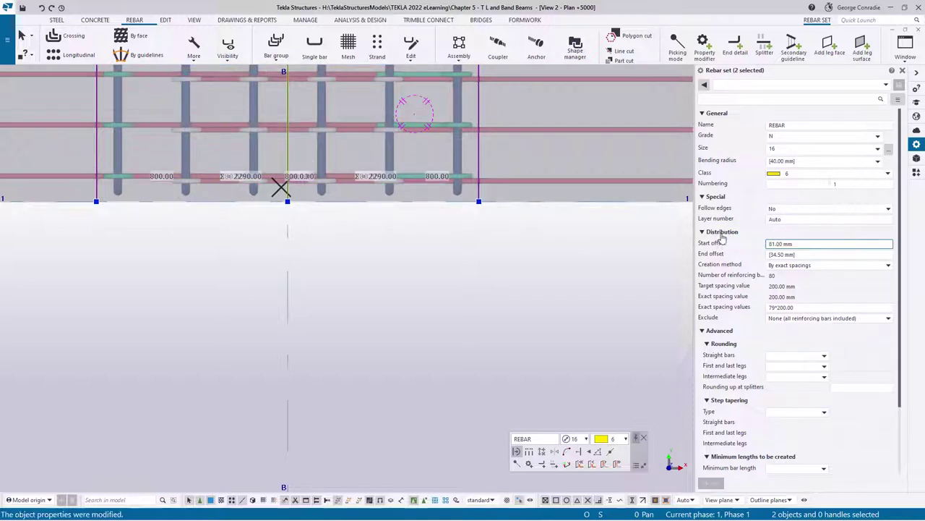
# Step: Set the start offset of the slab's bottom rebar set to 119 mm and deselect it
pyautogui.keyDown('ctrl'); pyautogui.click(548, 182); pyautogui.keyUp('ctrl')
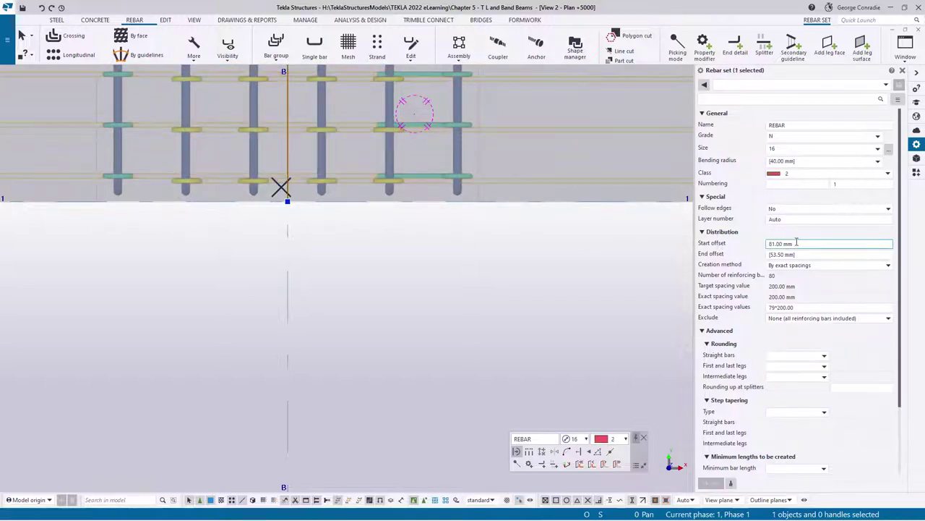
pyautogui.write('1')
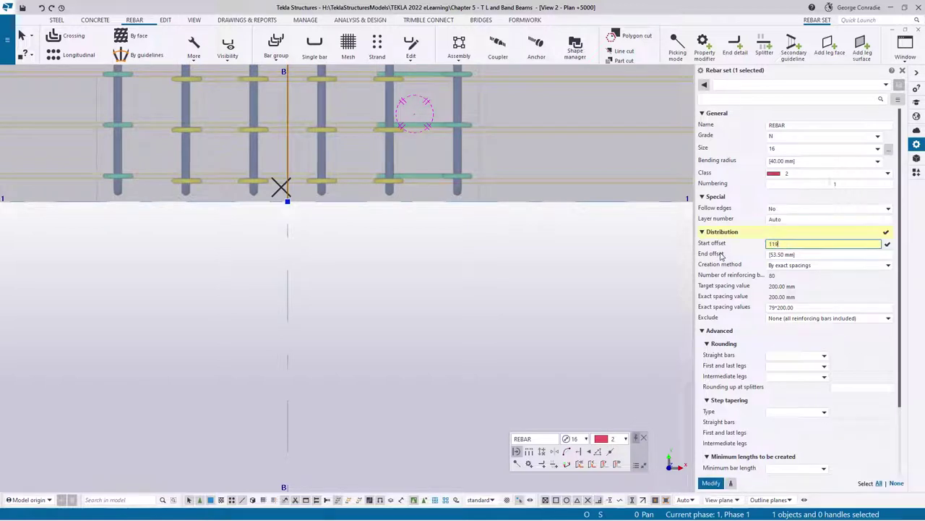
pyautogui.write('19')
pyautogui.press('Return')
pyautogui.click(510, 269)
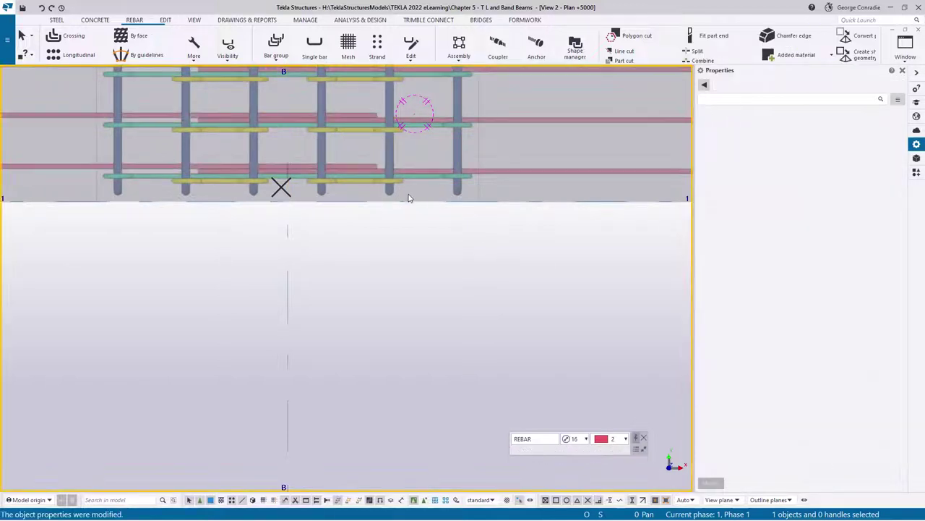
pyautogui.scroll(1, 378, 187)
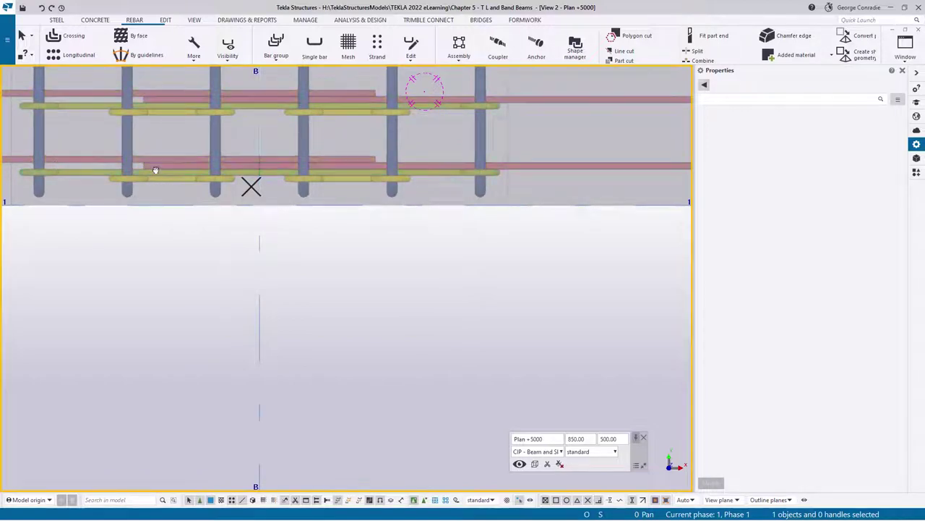
pyautogui.keyDown('ctrl'); pyautogui.moveTo(153, 169); pyautogui.dragTo(381, 283, button='middle'); pyautogui.keyUp('ctrl')
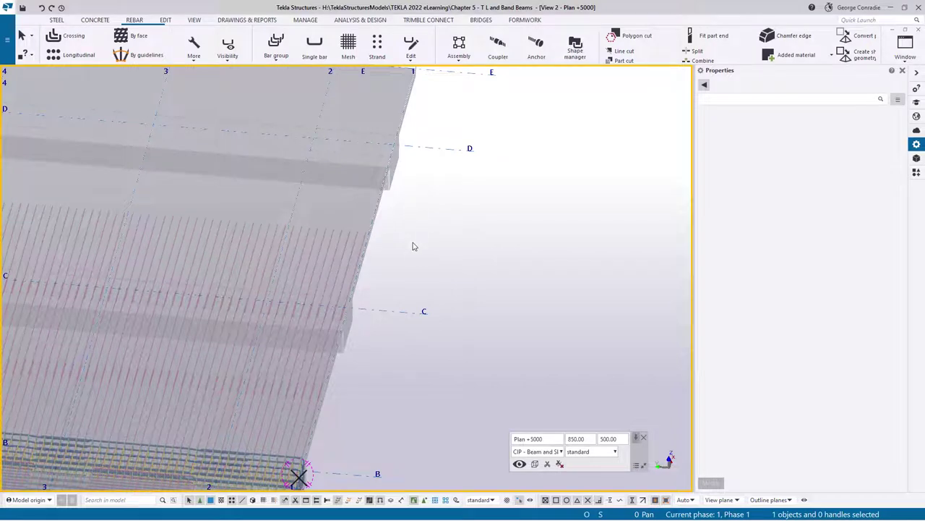
pyautogui.hotkey('ctrl', 'p')
pyautogui.scroll(4, 405, 422)
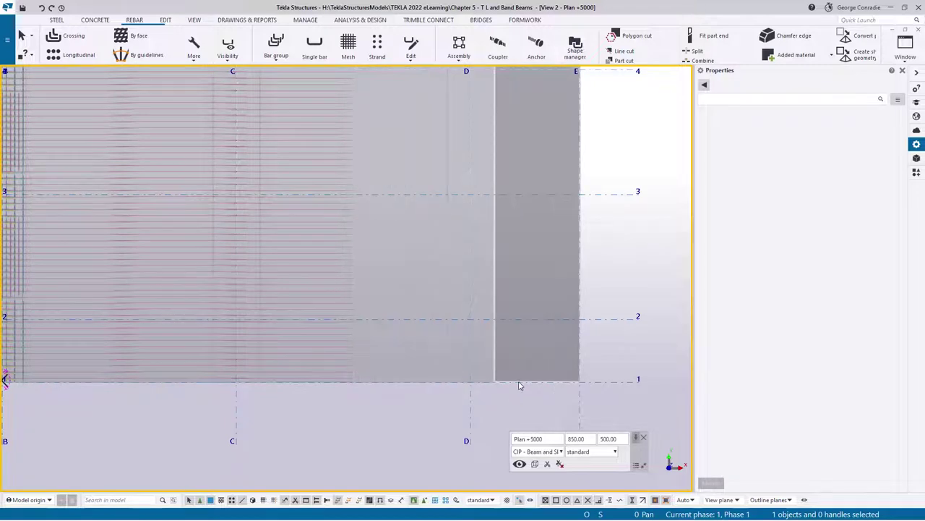
pyautogui.click(132, 38)
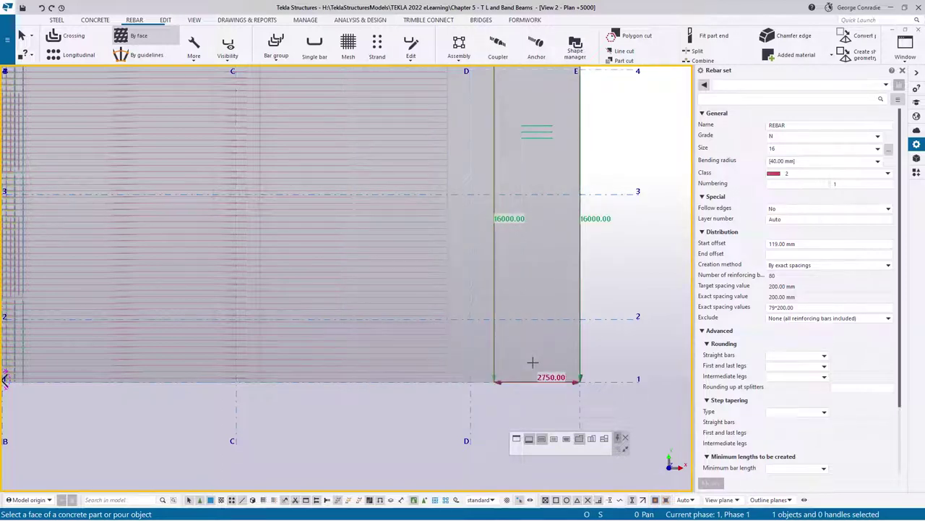
pyautogui.rightClick(532, 335)
pyautogui.click(557, 342)
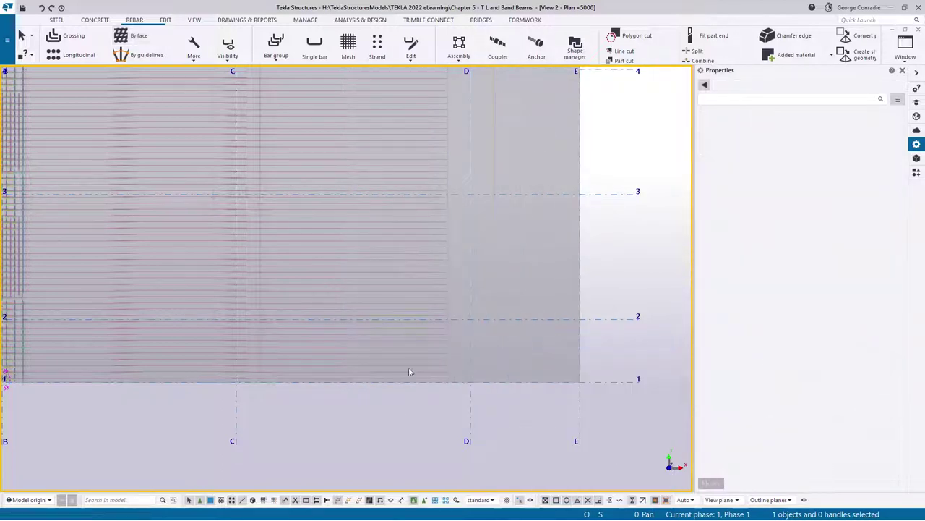
# Step: Show the leg faces and stretch the bottom rebar set that ends short of grid D to the slab edge at grid E
pyautogui.click(419, 335)
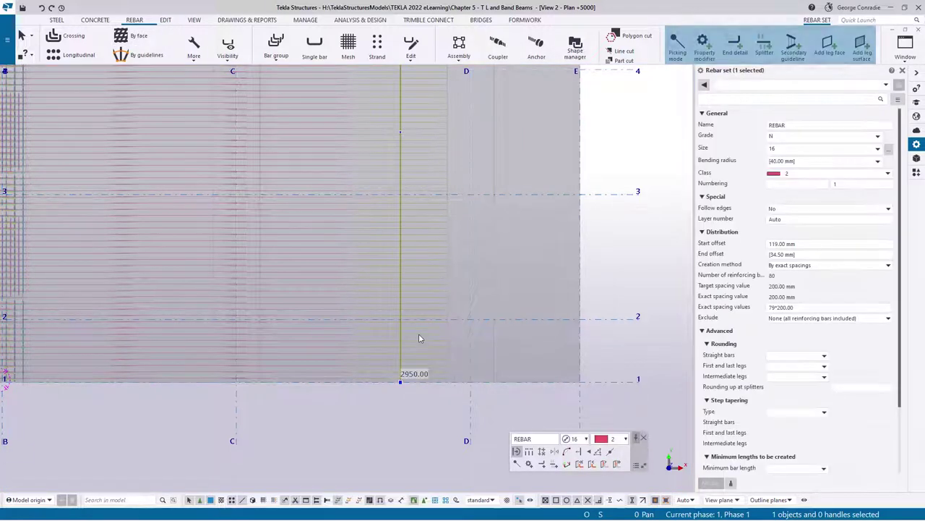
pyautogui.click(229, 47)
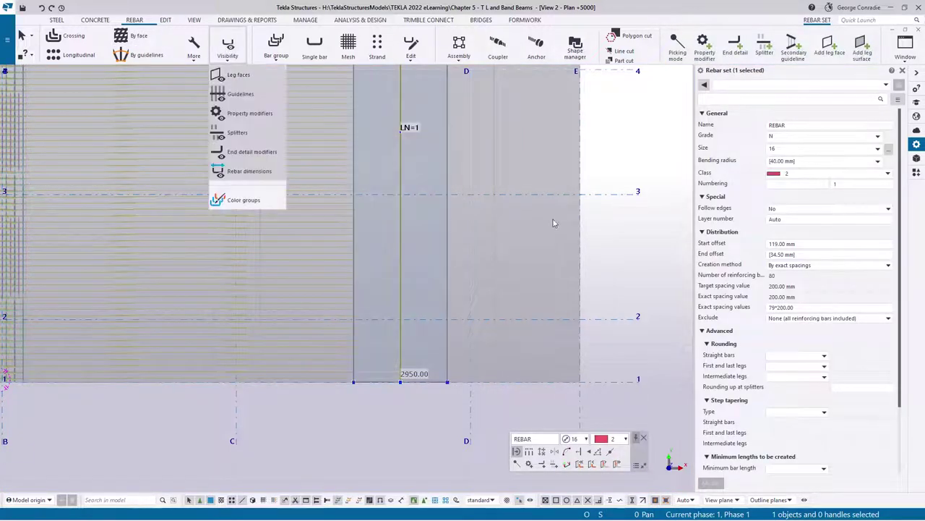
pyautogui.click(436, 394)
pyautogui.moveTo(442, 406); pyautogui.dragTo(580, 382)
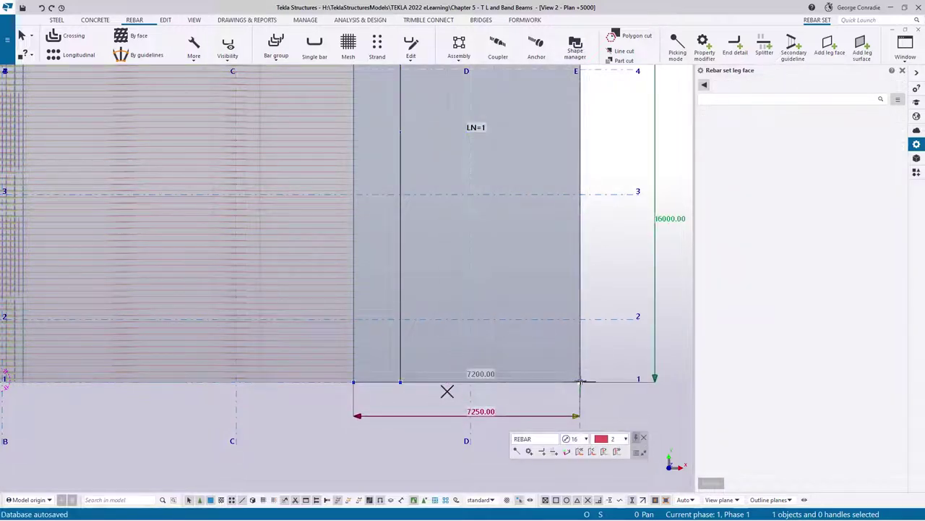
pyautogui.click(620, 281)
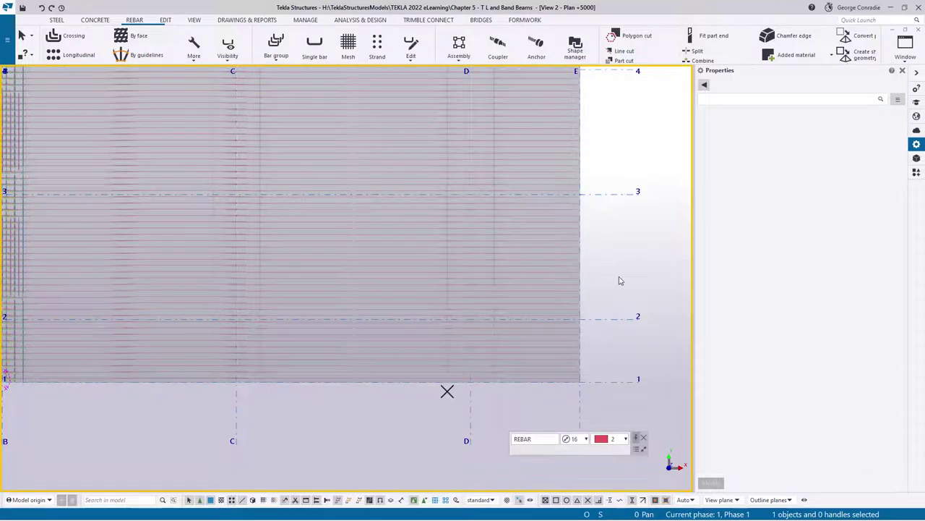
# Step: Add a lapping splitter across the extended slab bottom rebar set near grid D
pyautogui.click(540, 265)
pyautogui.click(764, 45)
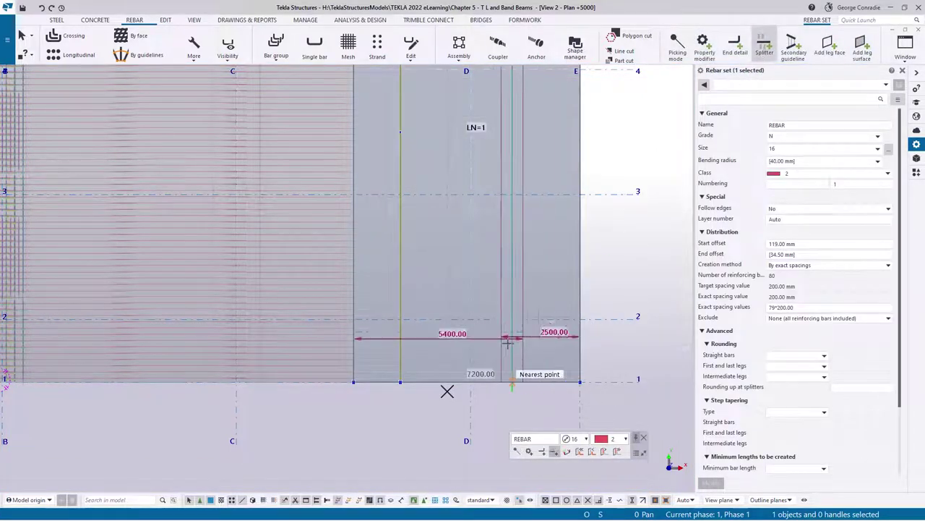
pyautogui.scroll(5, 492, 369)
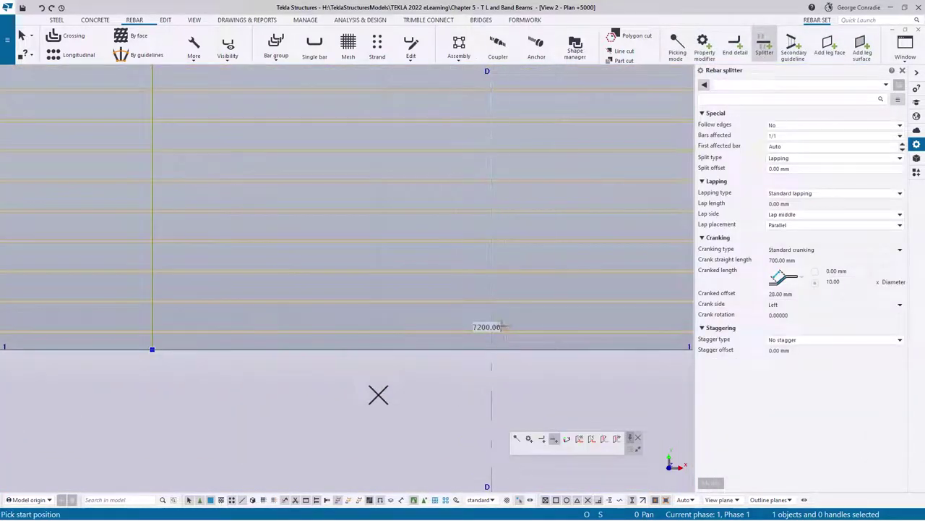
pyautogui.rightClick(501, 368)
pyautogui.click(530, 203)
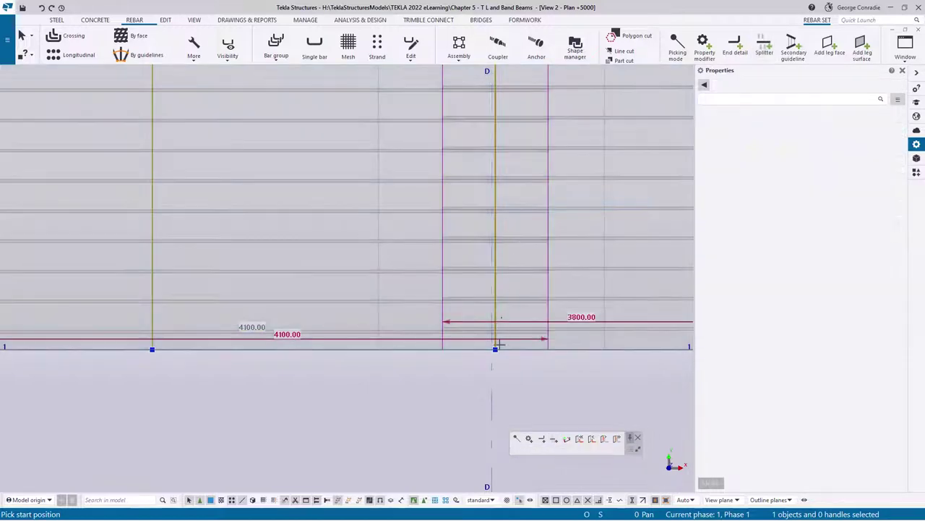
# Step: Move the new splitter 25 mm so it lies exactly on grid line D, and deselect it
pyautogui.scroll(5, 494, 354)
pyautogui.click(467, 396)
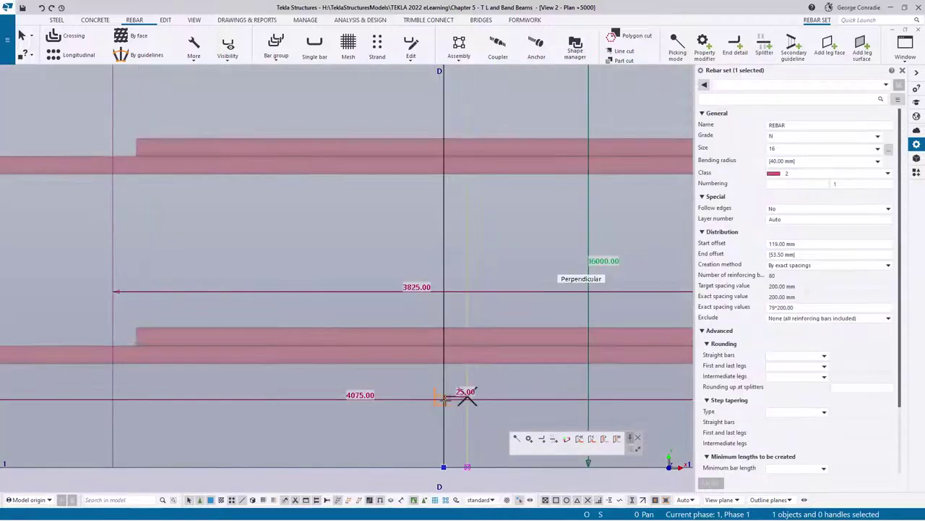
pyautogui.scroll(-5, 485, 374)
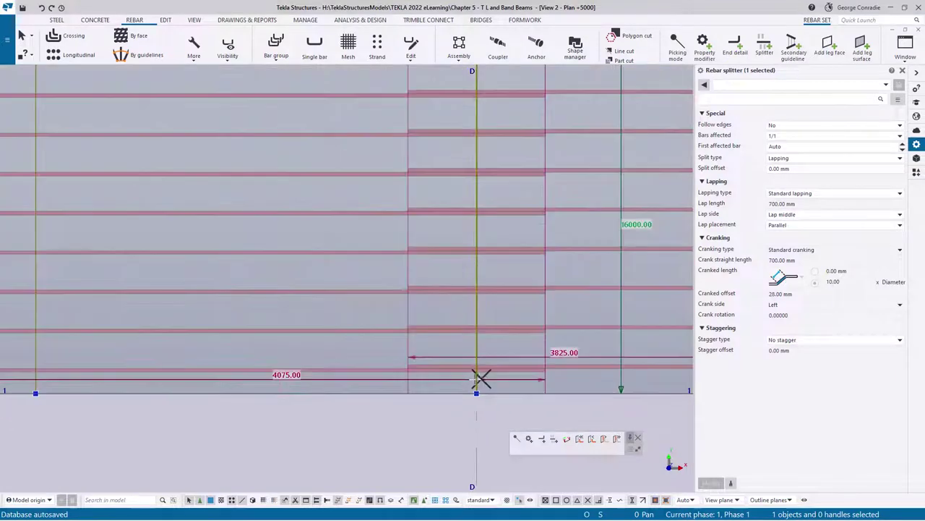
pyautogui.click(360, 426)
# Step: Inspect the slab's bottom bars and laps from grid D back to the band beam at grid B and the slab edge at grid A
pyautogui.moveTo(305, 421); pyautogui.dragTo(486, 365, button='middle')
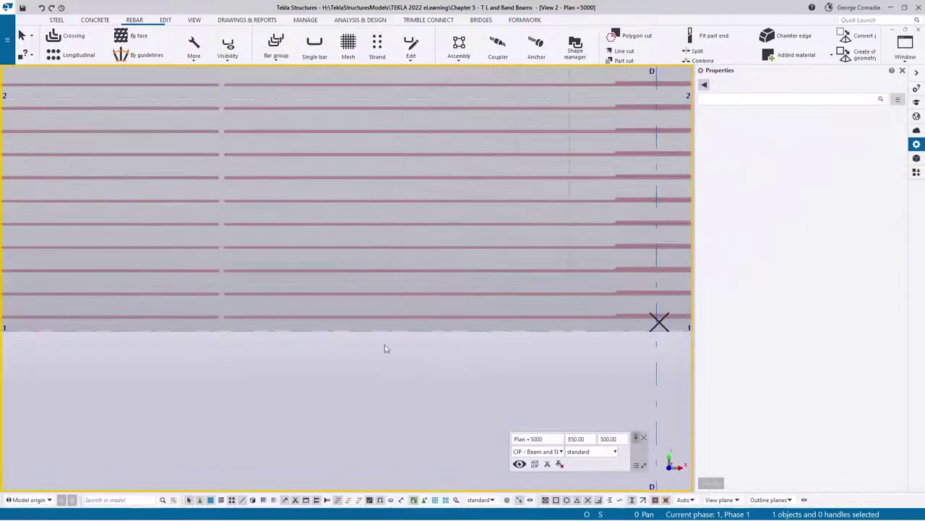
pyautogui.scroll(3, 233, 343)
pyautogui.scroll(-5, 419, 333)
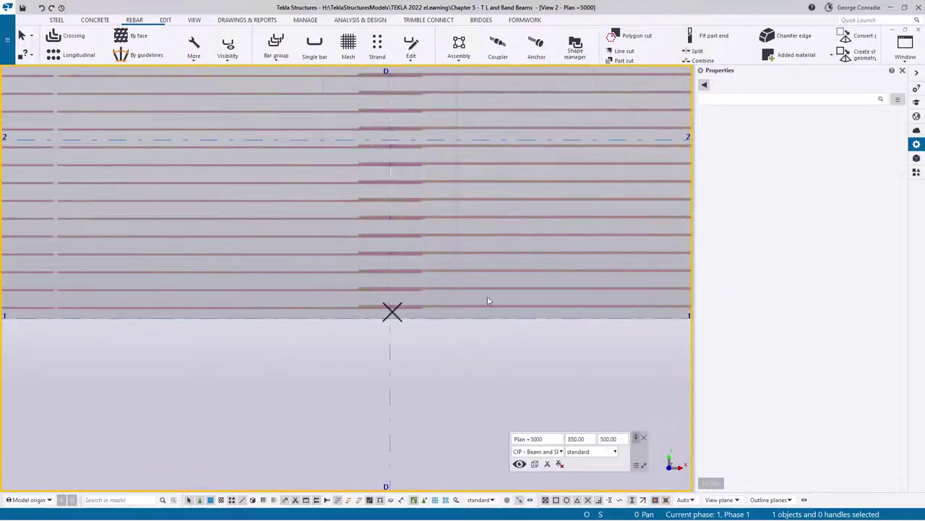
pyautogui.moveTo(311, 350); pyautogui.dragTo(431, 339, button='middle')
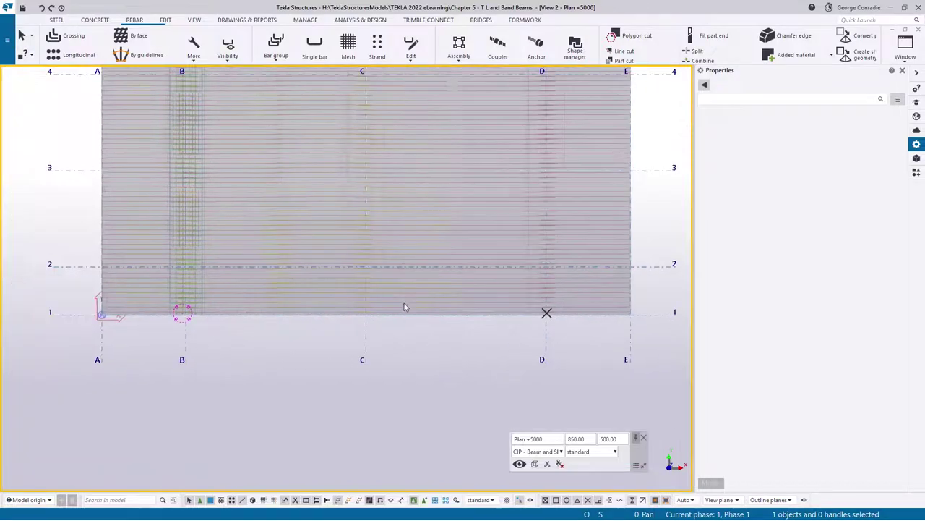
pyautogui.keyDown('ctrl'); pyautogui.moveTo(434, 283); pyautogui.dragTo(487, 239, button='middle'); pyautogui.keyUp('ctrl')
pyautogui.scroll(4, 524, 263)
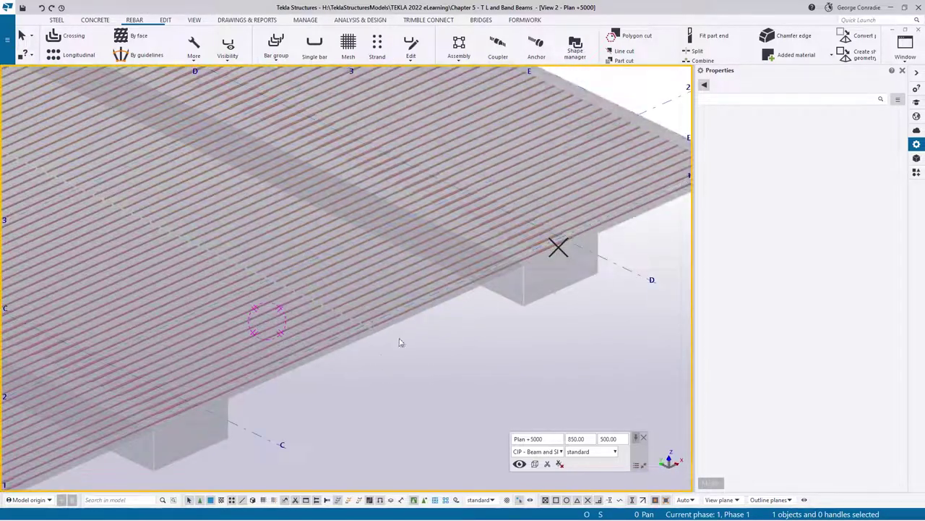
pyautogui.moveTo(388, 349); pyautogui.dragTo(569, 239, button='middle')
pyautogui.scroll(-2, 569, 239)
pyautogui.scroll(5, 282, 361)
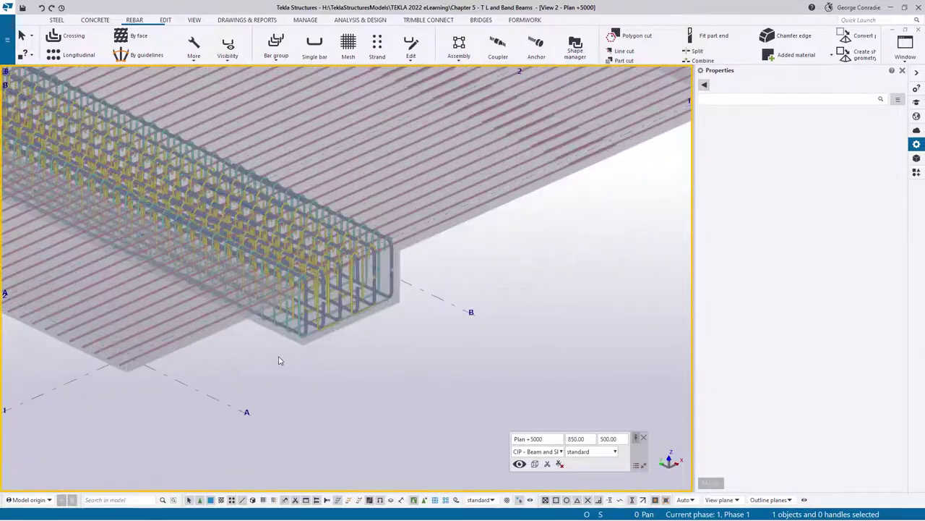
pyautogui.moveTo(244, 345); pyautogui.dragTo(374, 342, button='middle')
pyautogui.scroll(2, 248, 351)
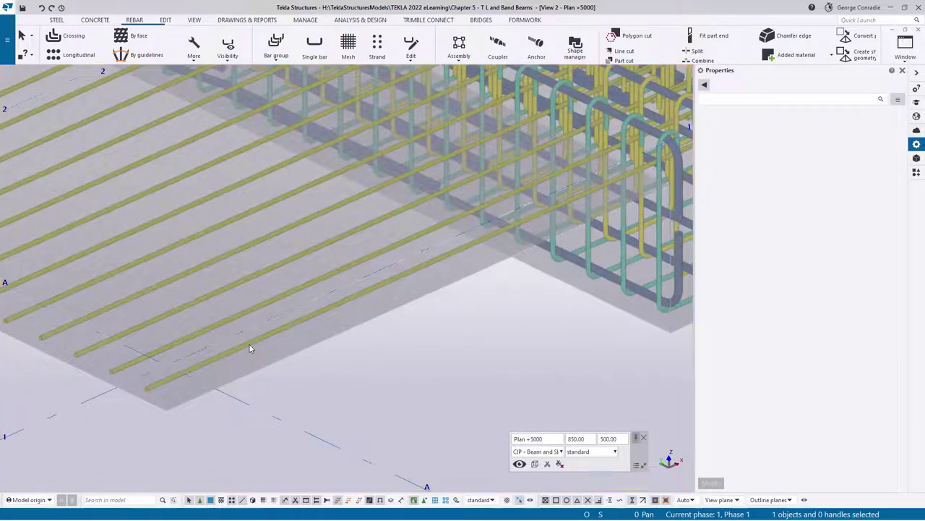
# Step: Copy both slab bottom rebar sets once linearly, 200 mm upward in Z, using the slab corner's bottom and top points, and end the command
pyautogui.click(248, 344)
pyautogui.scroll(-4, 416, 302)
pyautogui.scroll(5, 427, 291)
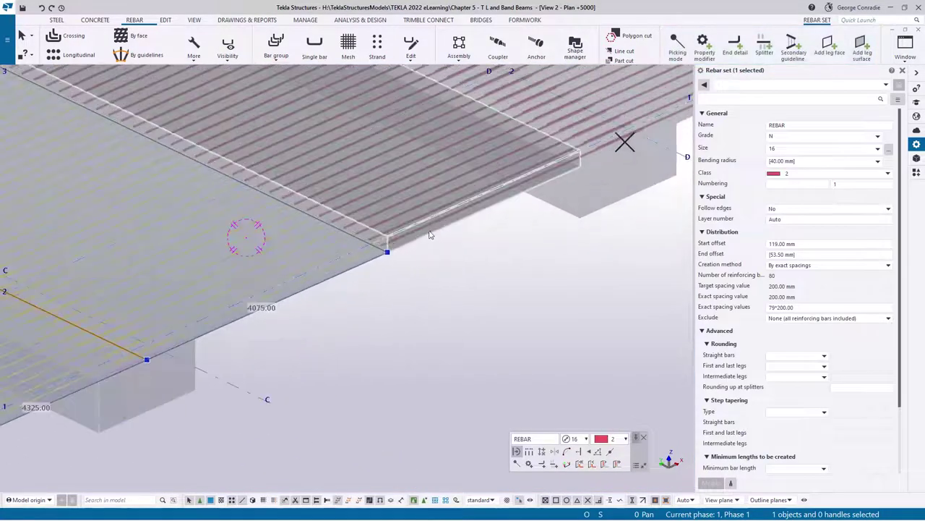
pyautogui.keyDown('shift'); pyautogui.click(422, 233); pyautogui.keyUp('shift')
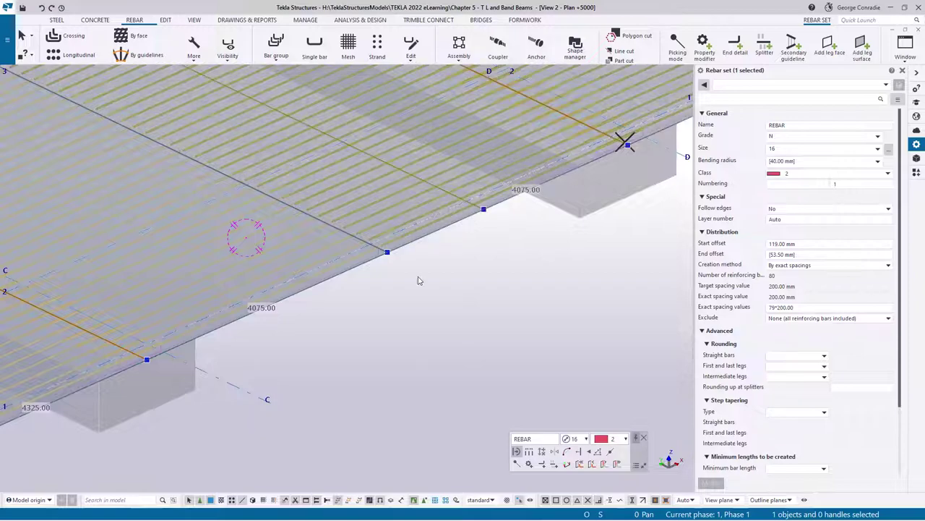
pyautogui.scroll(-4, 433, 277)
pyautogui.moveTo(349, 353); pyautogui.dragTo(509, 289, button='middle')
pyautogui.scroll(4, 260, 369)
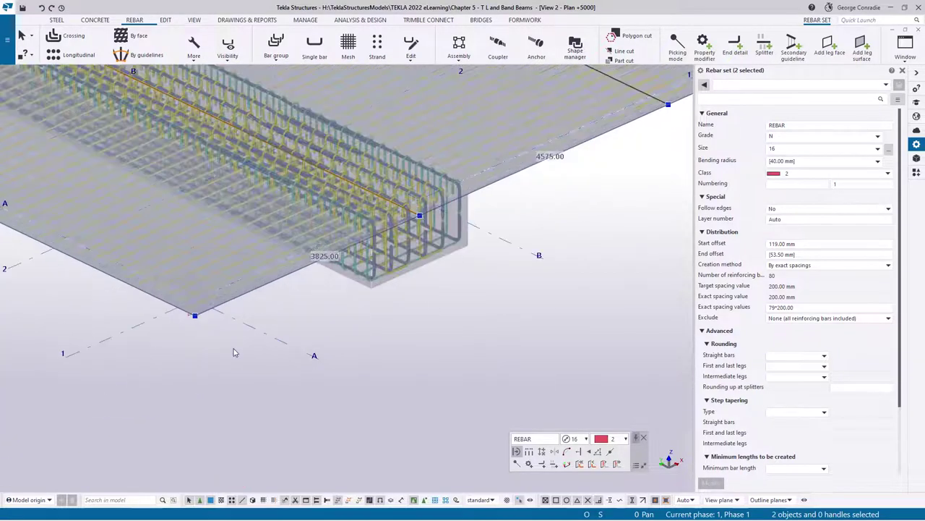
pyautogui.rightClick(233, 350)
pyautogui.moveTo(258, 150)
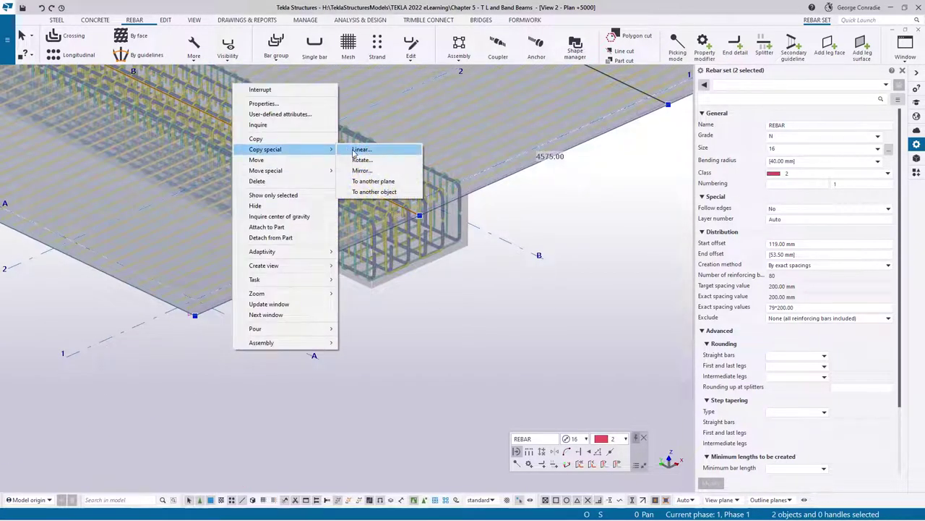
pyautogui.click(355, 151)
pyautogui.scroll(3, 194, 307)
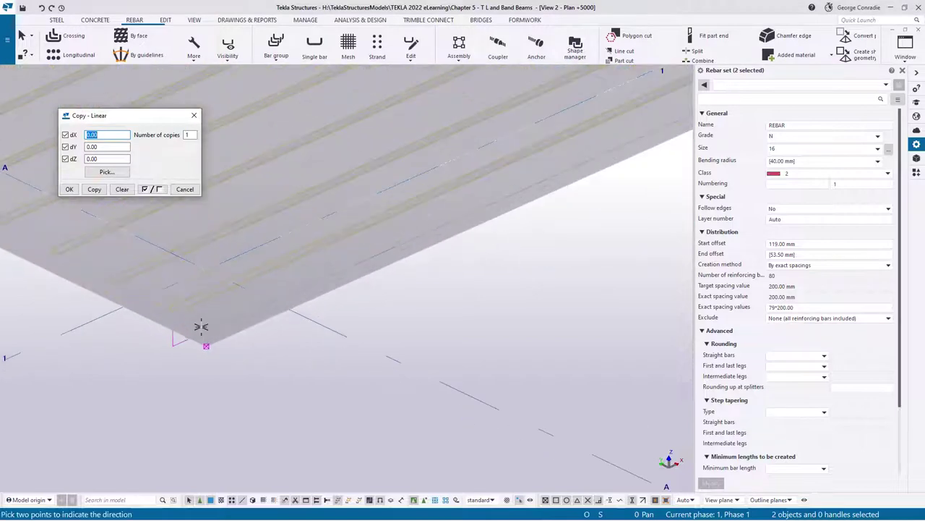
pyautogui.click(206, 346)
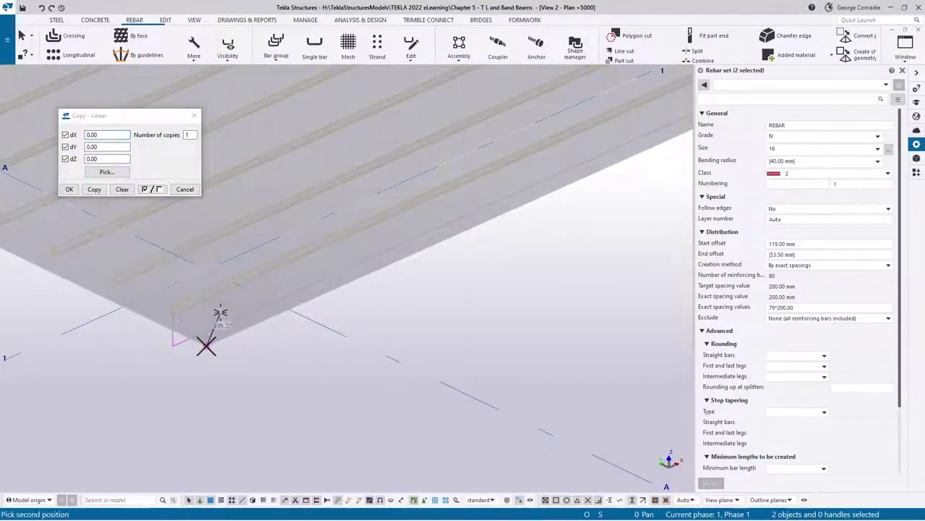
pyautogui.click(207, 270)
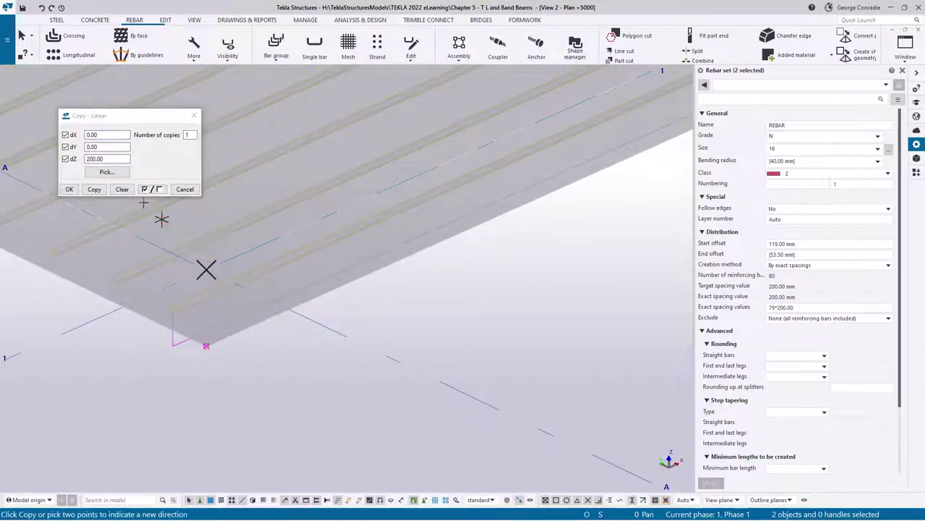
pyautogui.click(97, 190)
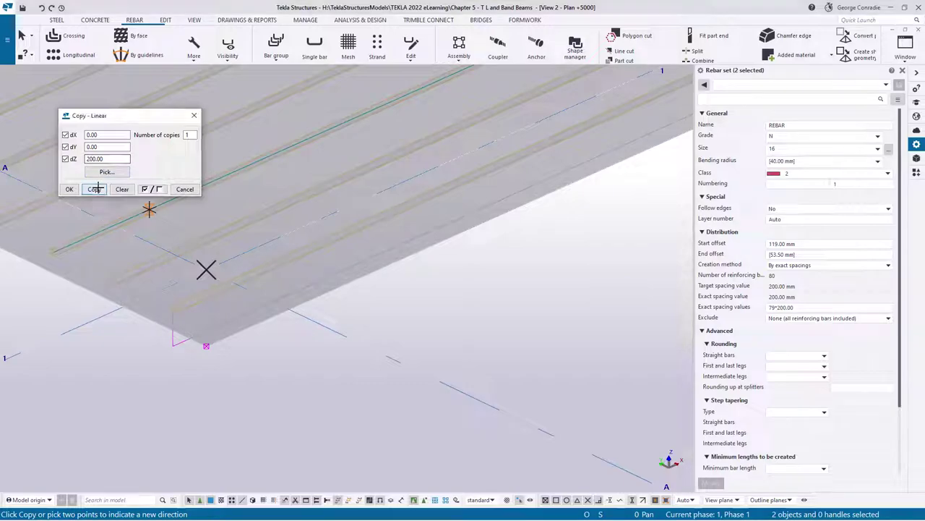
pyautogui.click(184, 189)
pyautogui.rightClick(482, 290)
pyautogui.click(496, 296)
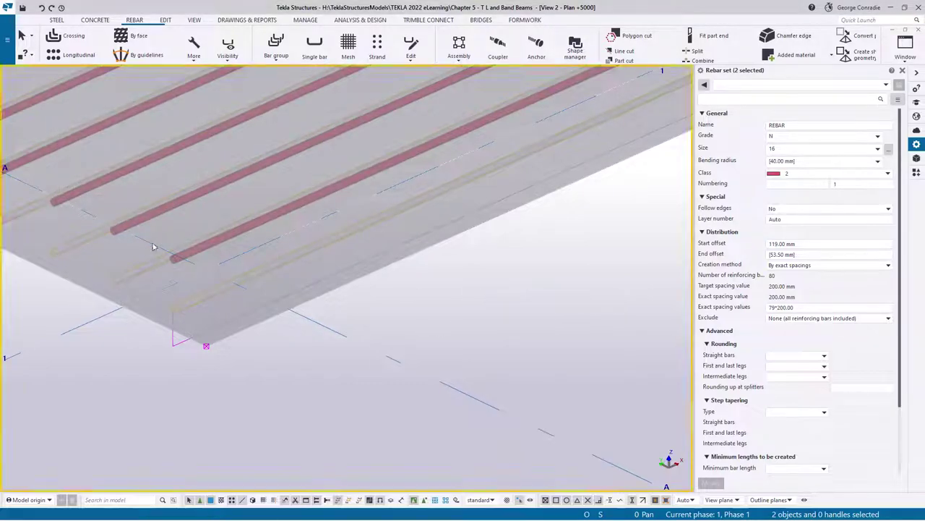
# Step: Deselect the rebar sets and check how the copied top bars sit against the band beam stirrups at grid B
pyautogui.click(152, 247)
pyautogui.scroll(-3, 152, 246)
pyautogui.keyDown('ctrl'); pyautogui.moveTo(201, 241); pyautogui.dragTo(193, 227, button='middle'); pyautogui.keyUp('ctrl')
pyautogui.scroll(-2, 263, 260)
pyautogui.moveTo(263, 261); pyautogui.dragTo(243, 130, button='middle')
pyautogui.keyDown('ctrl'); pyautogui.moveTo(454, 267); pyautogui.dragTo(383, 224, button='middle'); pyautogui.keyUp('ctrl')
pyautogui.scroll(8, 481, 275)
pyautogui.scroll(-4, 384, 224)
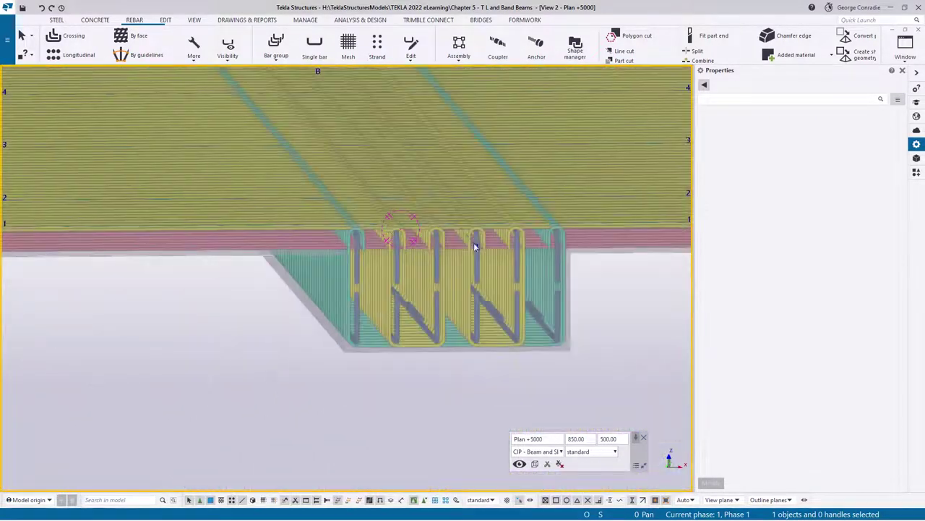
pyautogui.scroll(-4, 235, 256)
pyautogui.moveTo(472, 245); pyautogui.dragTo(265, 266, button='middle')
pyautogui.scroll(-4, 282, 282)
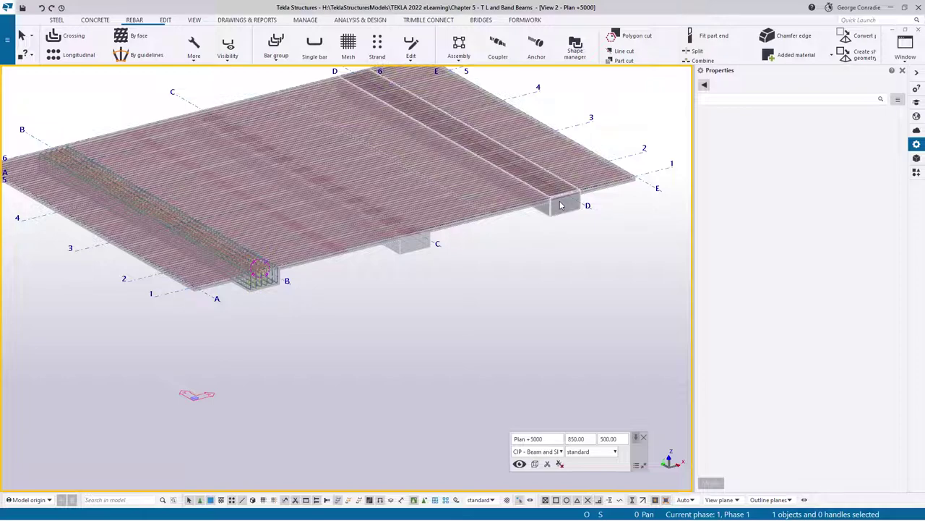
# Step: Select all the reinforcement of the band beam at grid B, leaving the concrete beam itself out of the selection
pyautogui.scroll(5, 277, 289)
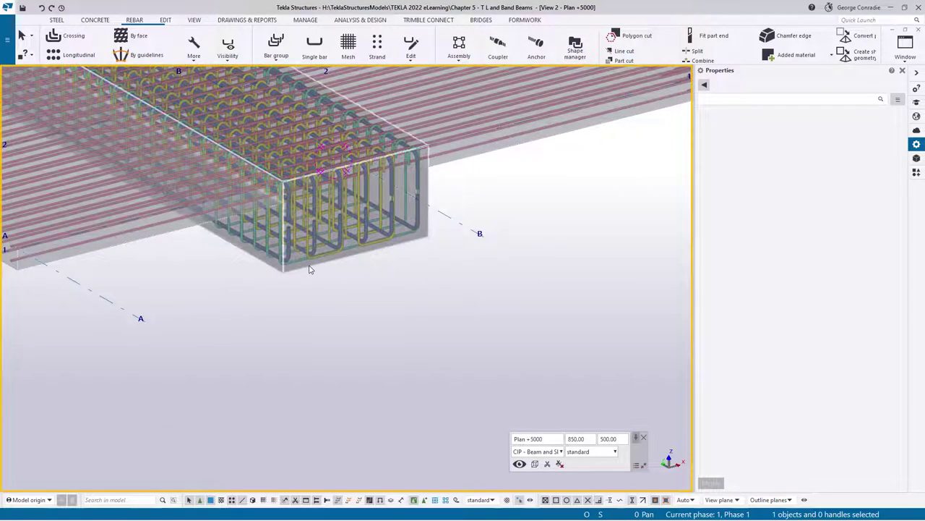
pyautogui.keyDown('ctrl'); pyautogui.moveTo(312, 269); pyautogui.dragTo(343, 314, button='middle'); pyautogui.keyUp('ctrl')
pyautogui.scroll(3, 345, 311)
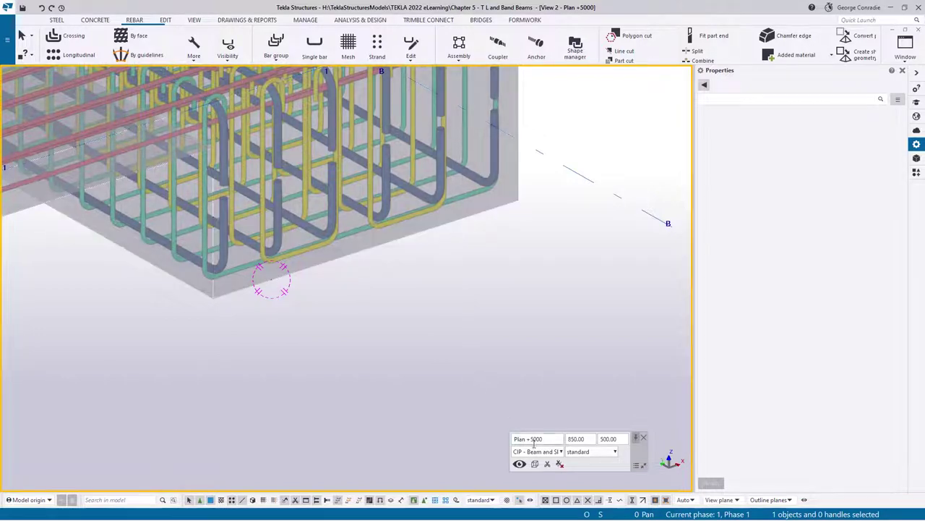
pyautogui.moveTo(355, 407); pyautogui.dragTo(466, 393, button='middle')
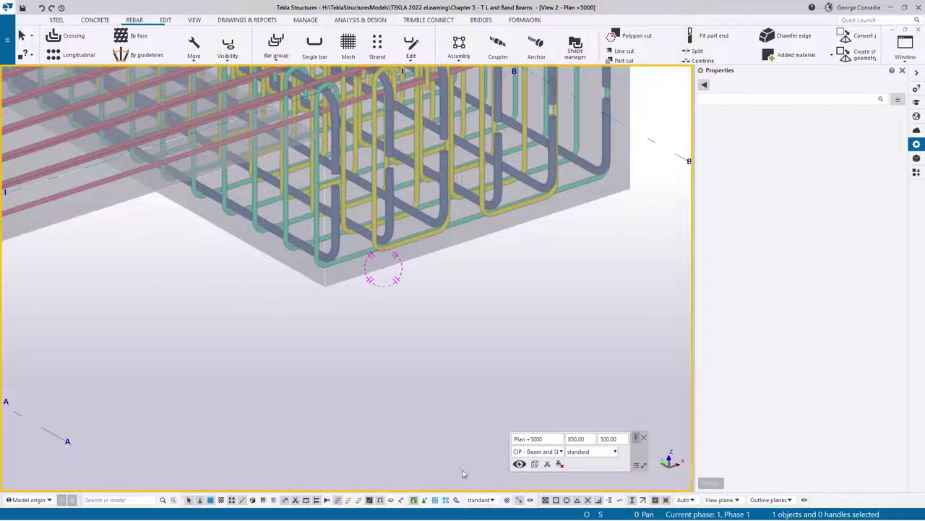
pyautogui.click(341, 289)
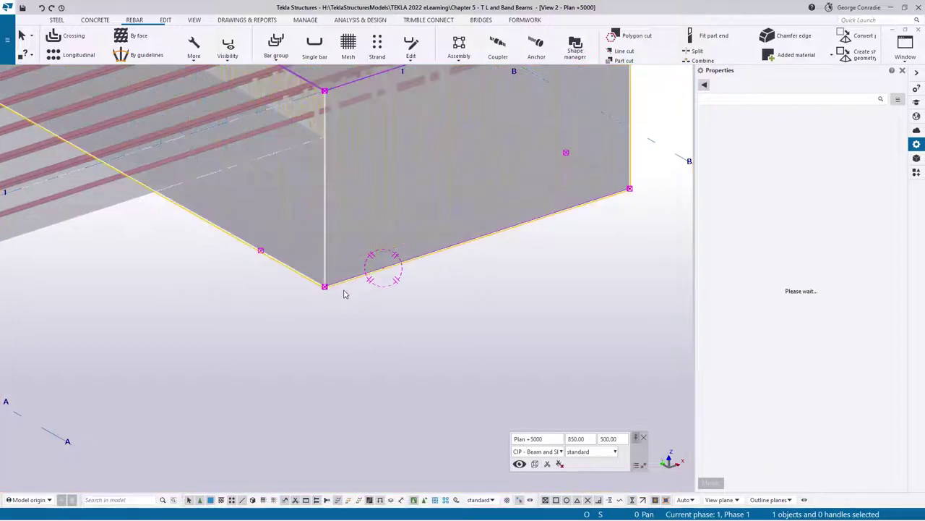
pyautogui.keyDown('alt'); pyautogui.click(344, 293); pyautogui.keyUp('alt')
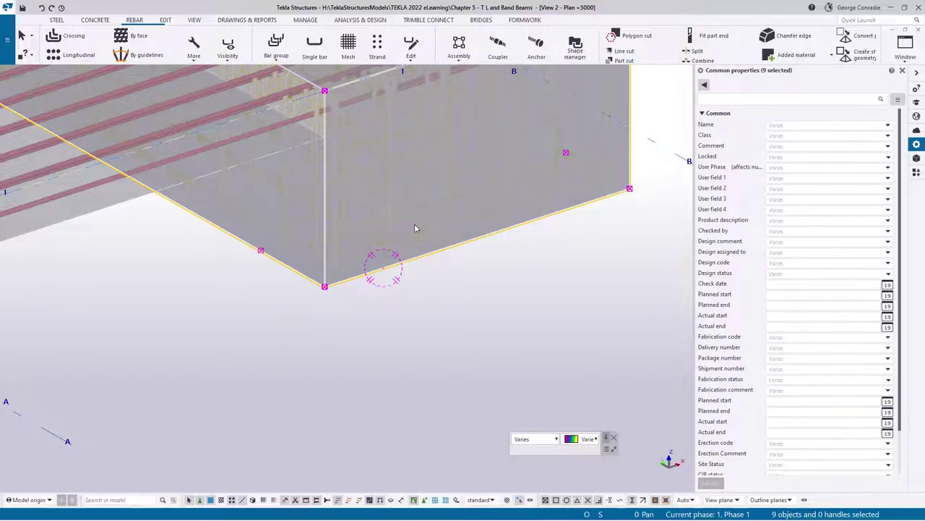
pyautogui.moveTo(479, 276); pyautogui.dragTo(434, 332, button='middle')
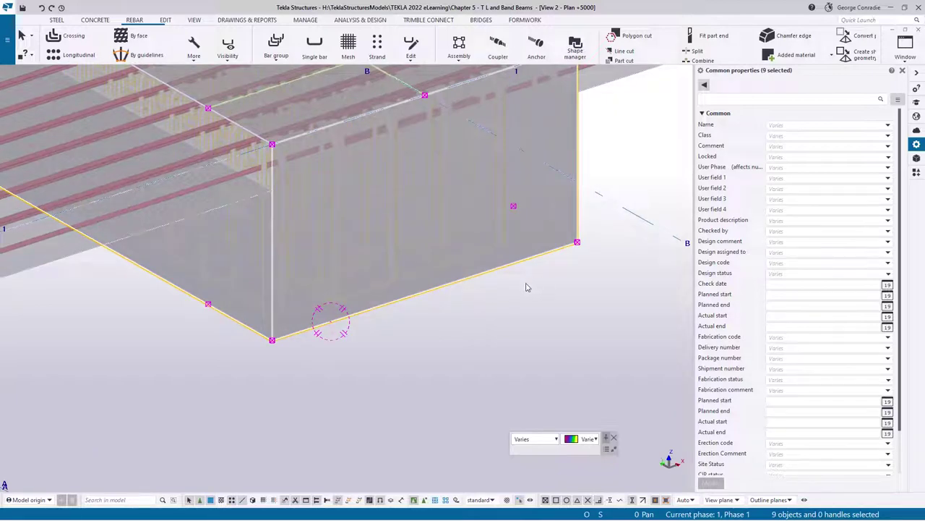
pyautogui.keyDown('ctrl'); pyautogui.click(429, 294); pyautogui.keyUp('ctrl')
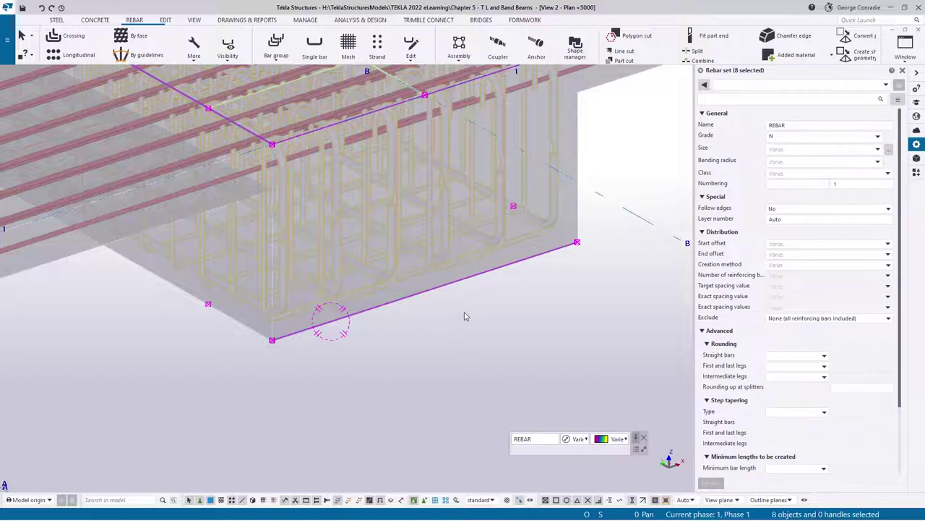
pyautogui.moveTo(465, 316); pyautogui.dragTo(402, 376, button='middle')
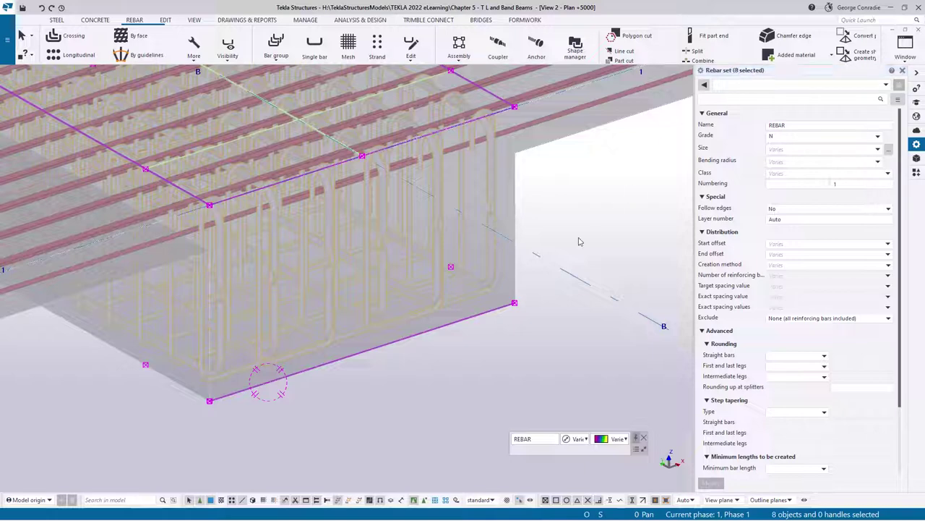
# Step: Copy the selected rebar sets to another object, with the grid B band beam as source and the grid D band beam as destination
pyautogui.rightClick(491, 335)
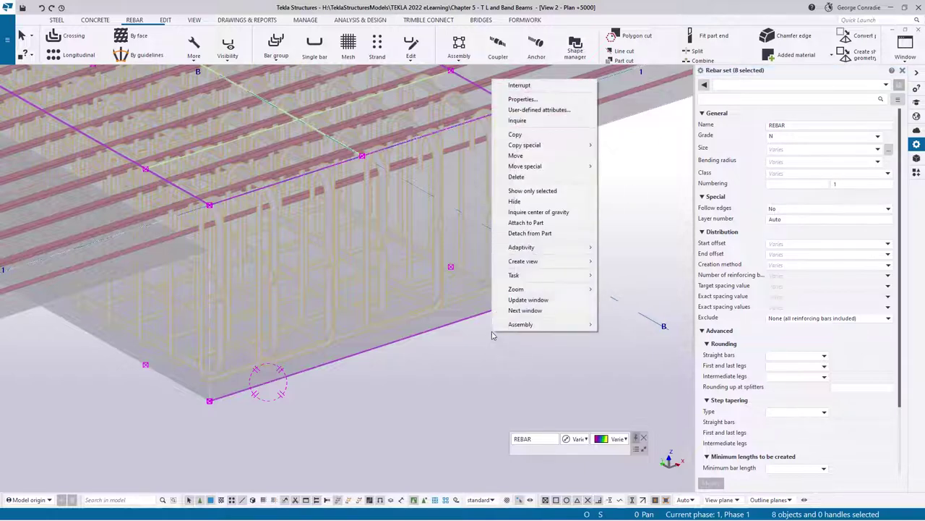
pyautogui.moveTo(558, 147)
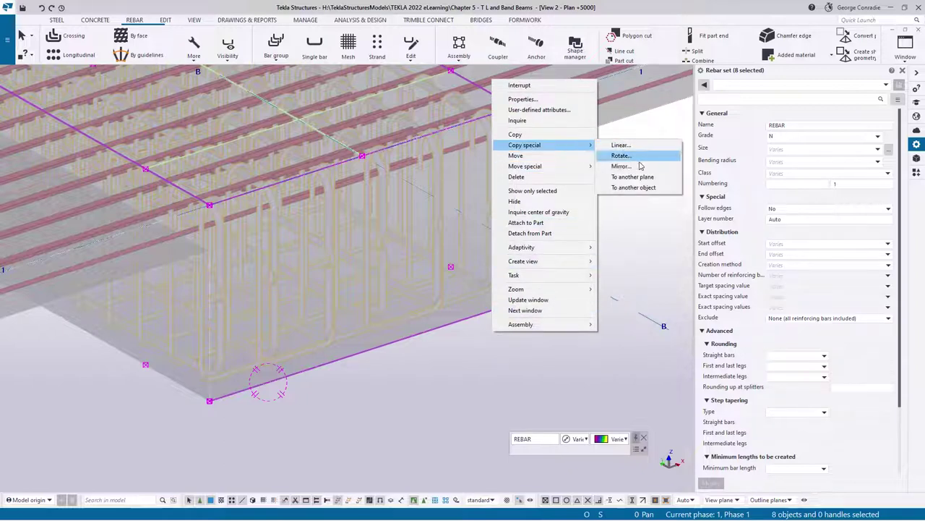
pyautogui.click(651, 190)
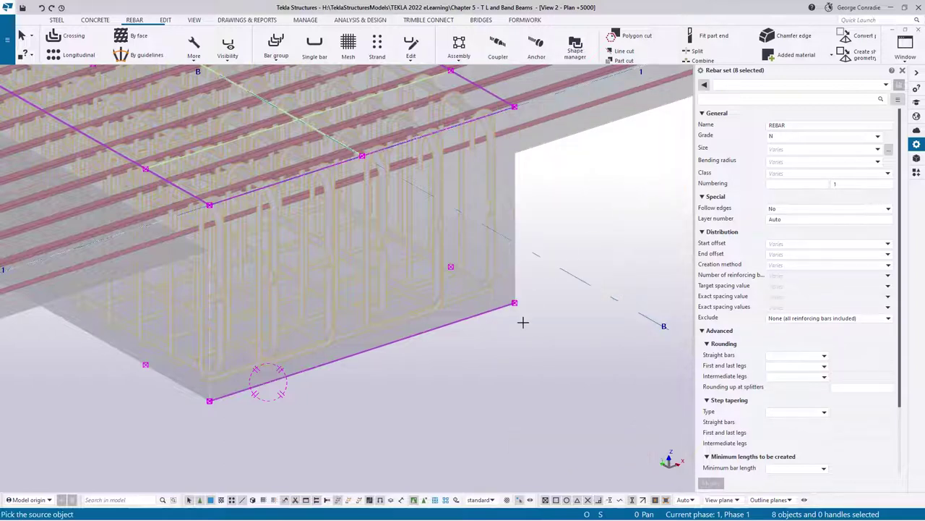
pyautogui.scroll(-1, 523, 324)
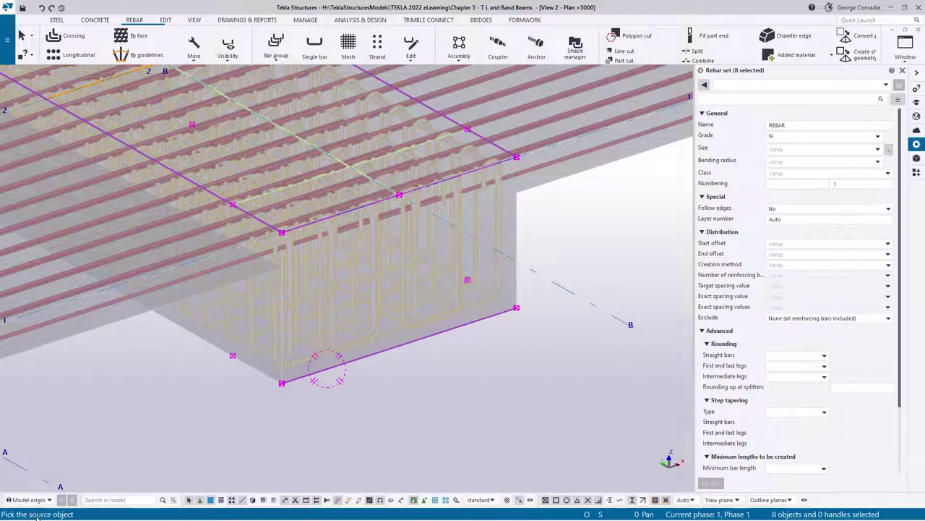
pyautogui.click(296, 387)
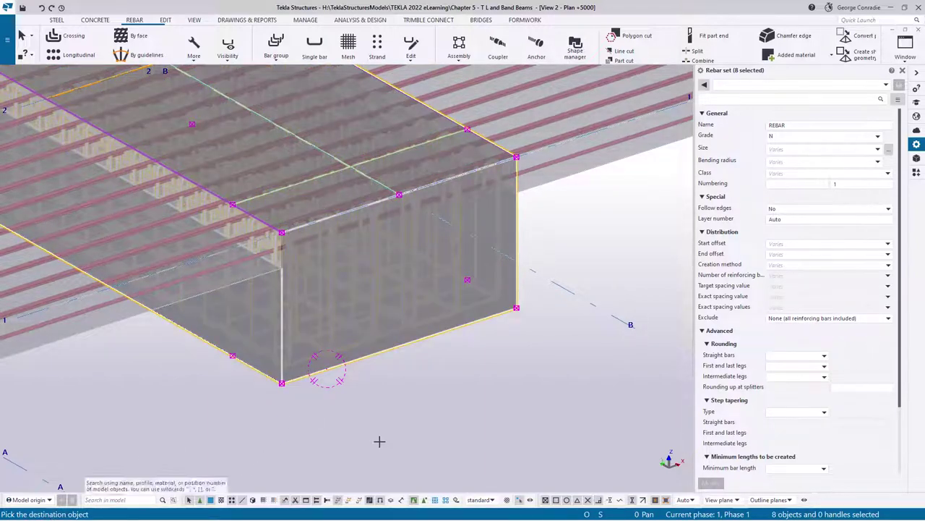
pyautogui.scroll(-3, 381, 440)
pyautogui.moveTo(519, 402); pyautogui.dragTo(233, 435, button='middle')
pyautogui.moveTo(472, 395); pyautogui.dragTo(238, 432, button='middle')
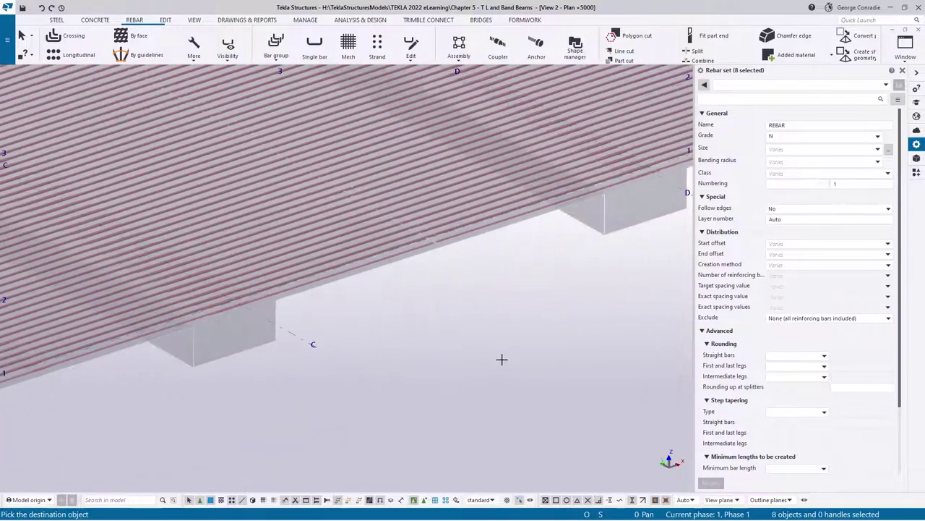
pyautogui.scroll(-3, 501, 360)
pyautogui.scroll(5, 570, 321)
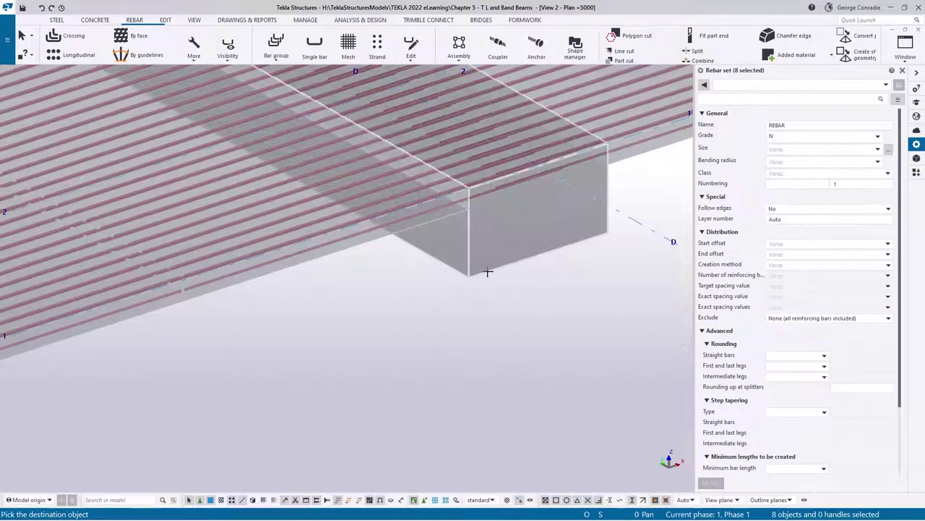
pyautogui.click(490, 274)
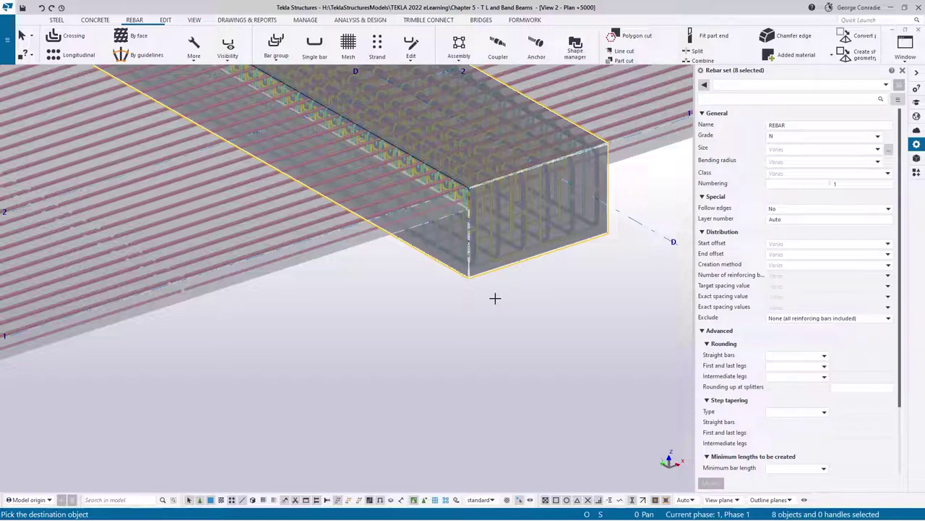
# Step: Copy the same rebar sets to the band beam at grid C as well, and end the copy command
pyautogui.scroll(-3, 495, 298)
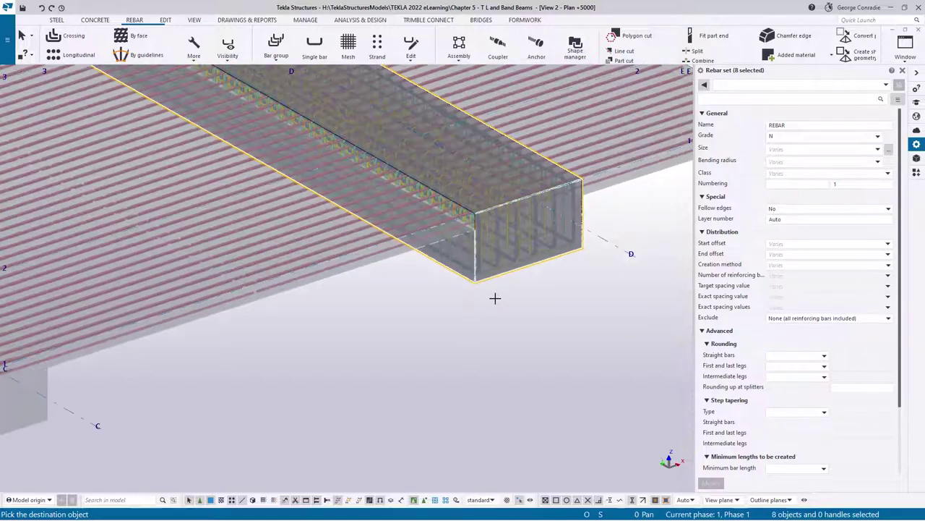
pyautogui.moveTo(383, 387); pyautogui.dragTo(525, 357, button='middle')
pyautogui.scroll(3, 360, 401)
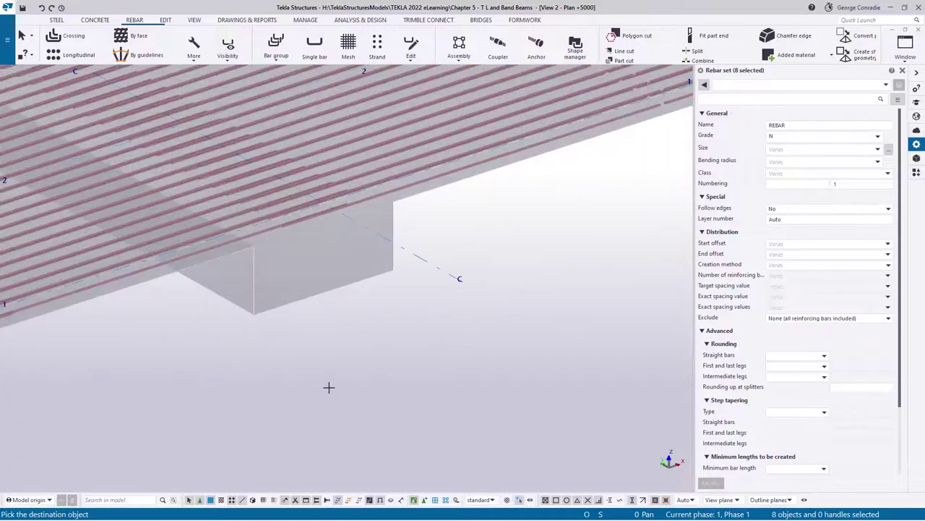
pyautogui.moveTo(313, 360); pyautogui.dragTo(375, 401, button='middle')
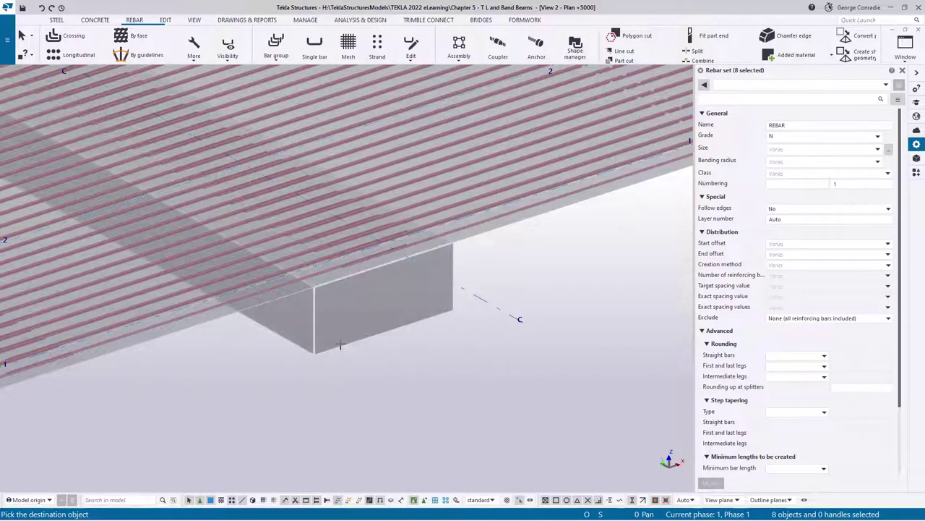
pyautogui.rightClick(510, 304)
pyautogui.click(542, 282)
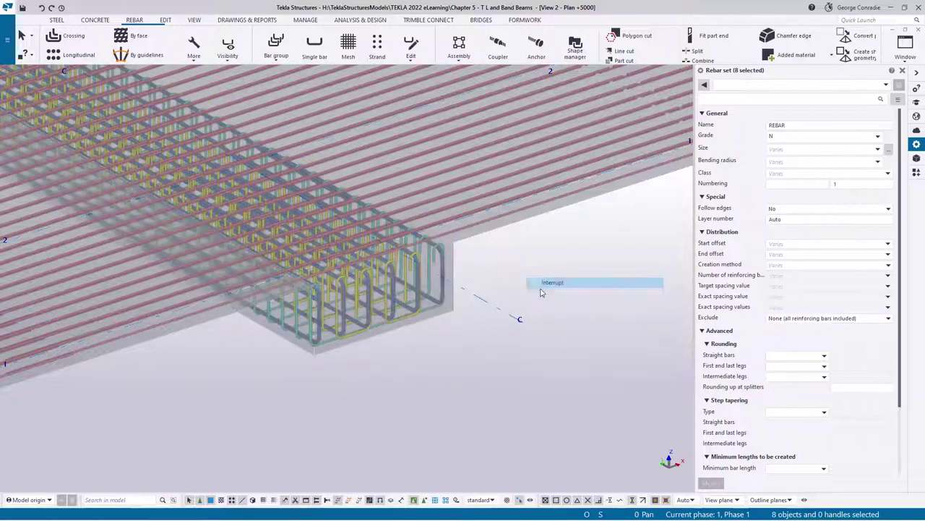
# Step: Deselect the rebar sets, check the stirrups at grid C against the slab bars, and bring up that beam in the Grid 1 elevation view
pyautogui.click(444, 287)
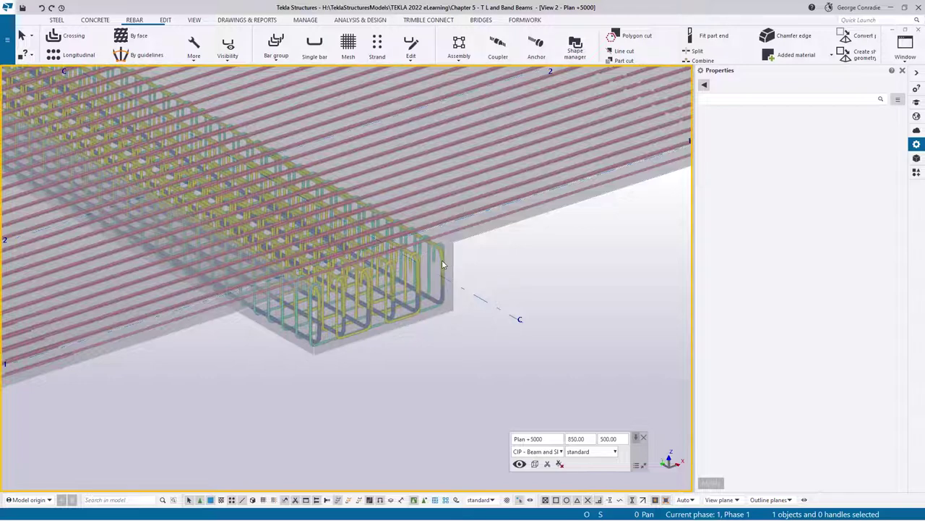
pyautogui.scroll(4, 442, 262)
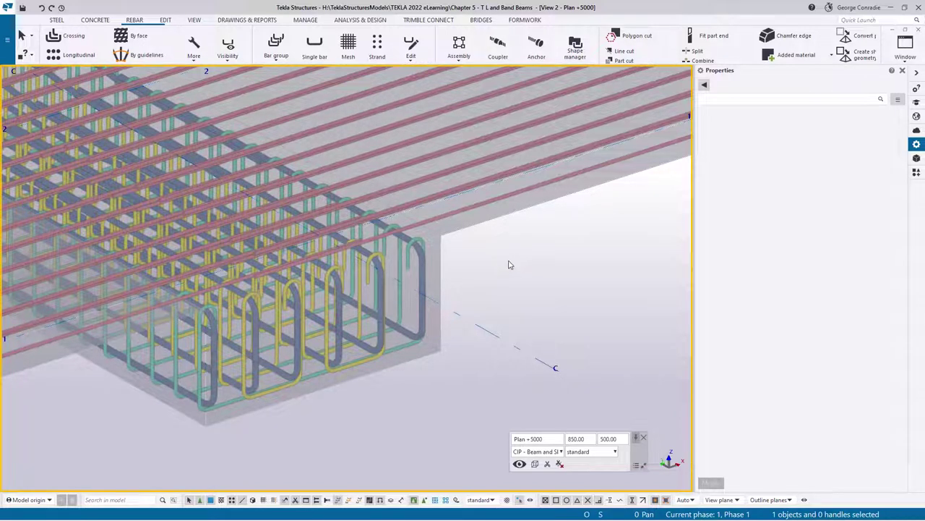
pyautogui.hotkey('ctrl', 'Tab')
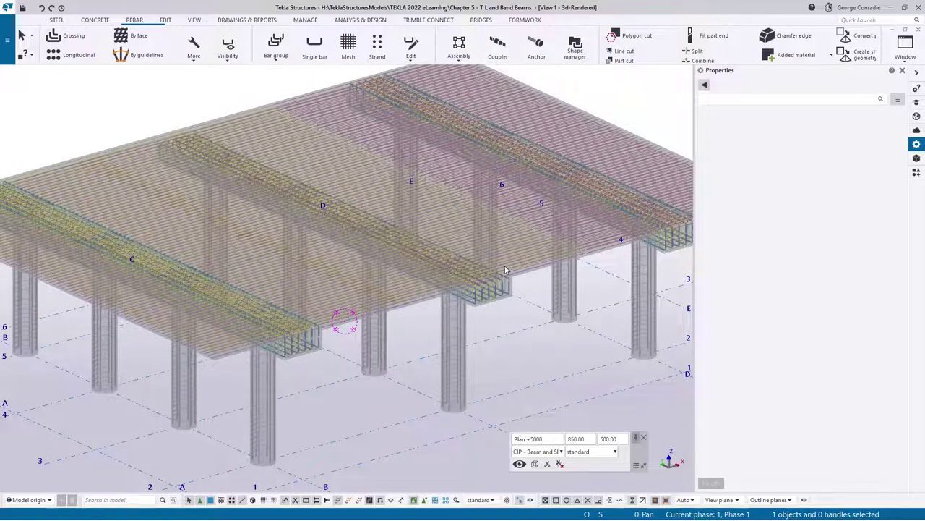
pyautogui.hotkey('ctrl', 'Tab')
pyautogui.scroll(6, 346, 319)
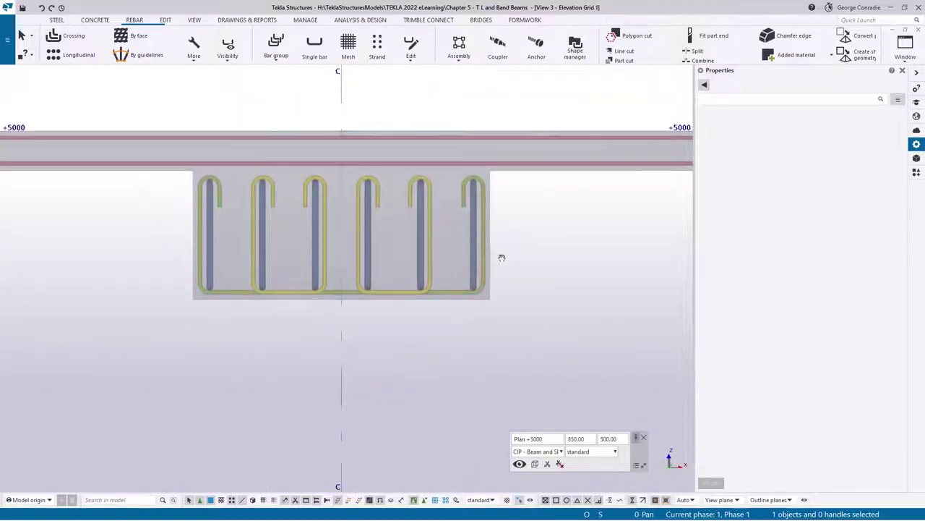
pyautogui.click(228, 52)
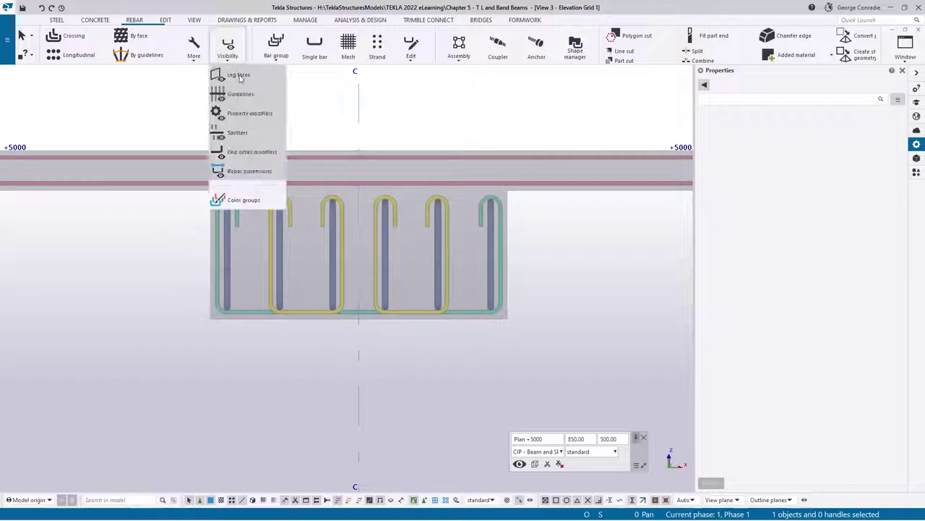
pyautogui.click(169, 89)
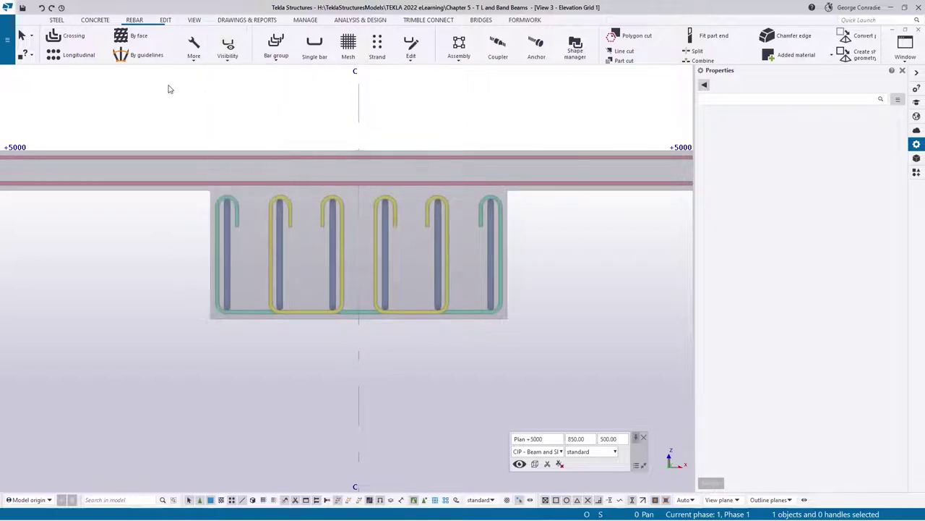
# Step: Select the outer stirrup, the end U-bar and both inner stirrup rebar sets of the grid C band beam in the elevation
pyautogui.click(184, 360)
pyautogui.scroll(2, 502, 332)
pyautogui.moveTo(507, 329); pyautogui.dragTo(583, 355, button='middle')
pyautogui.click(578, 277)
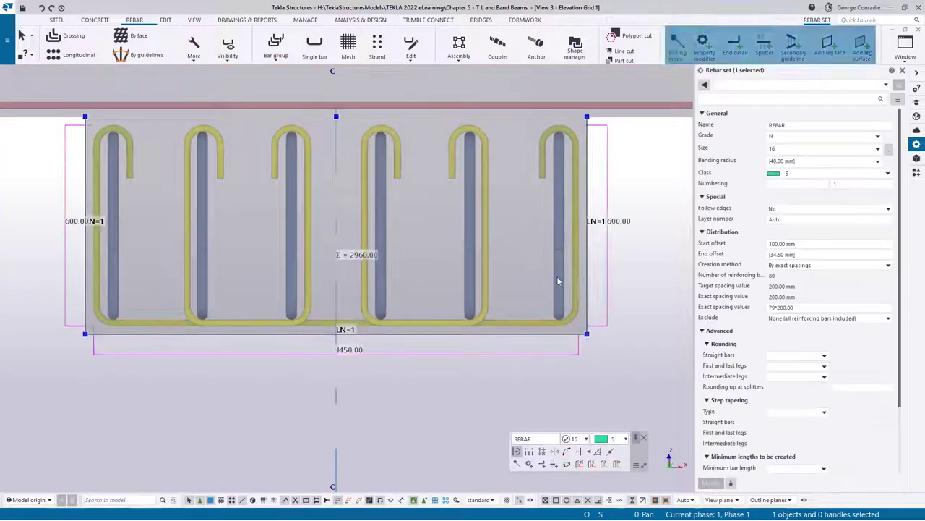
pyautogui.click(562, 205)
pyautogui.click(376, 181)
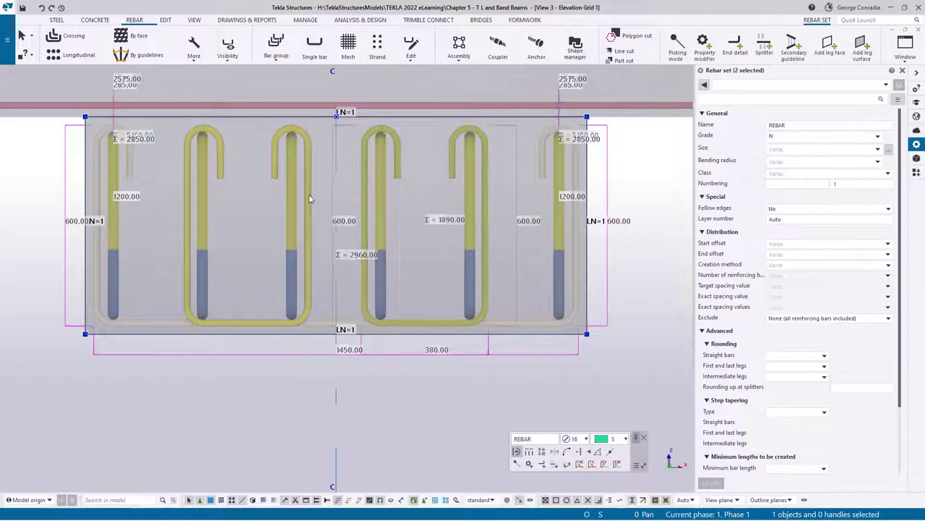
pyautogui.click(309, 195)
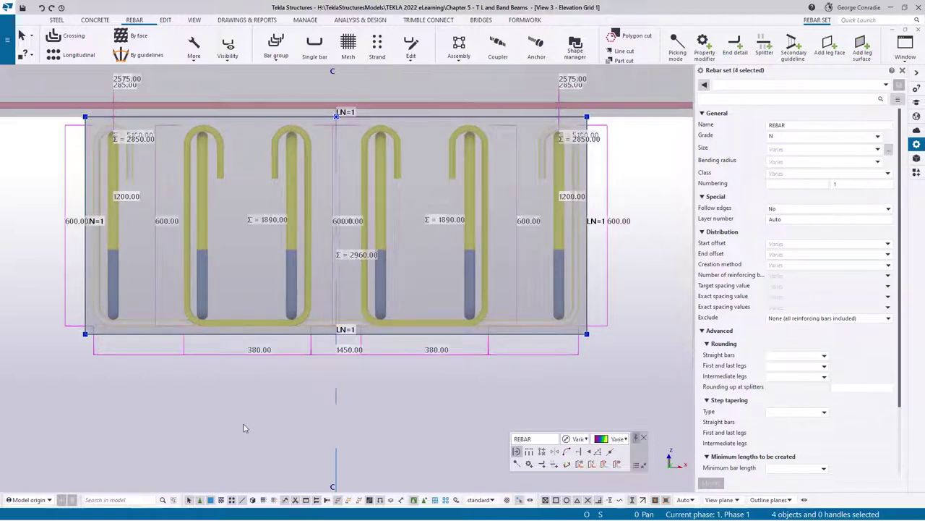
pyautogui.scroll(-3, 244, 429)
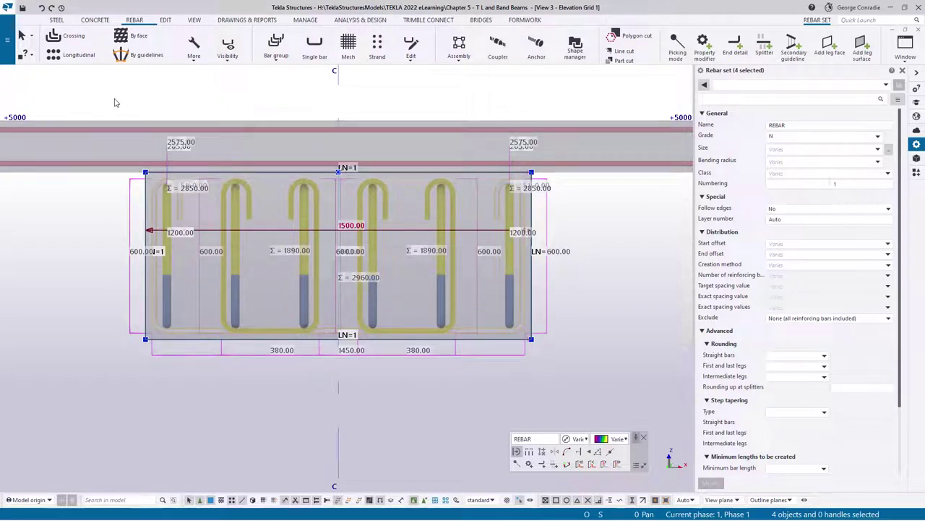
# Step: Move the upper handles of the selected rebar sets 200 mm up in Z, using the beam reinforcement's upper corner and the slab top as points
pyautogui.moveTo(99, 84); pyautogui.dragTo(591, 210)
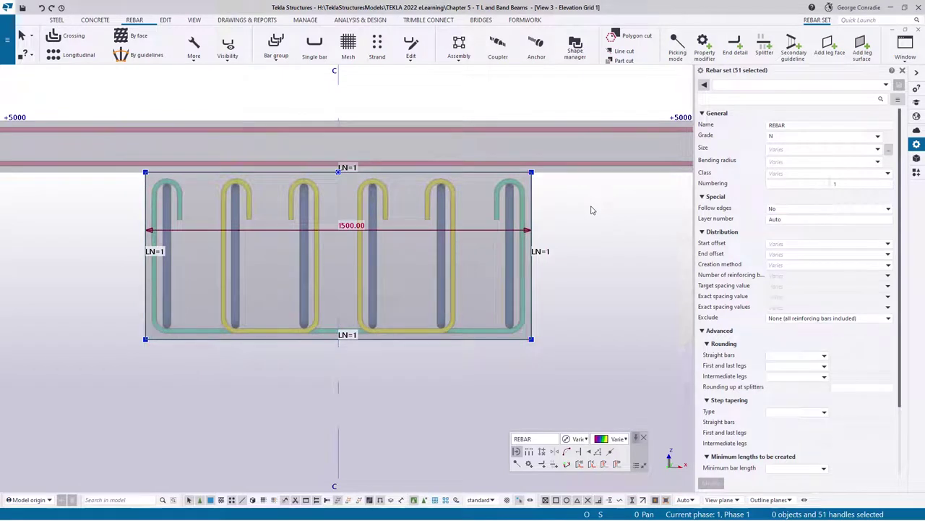
pyautogui.hotkey('ctrl', 'm')
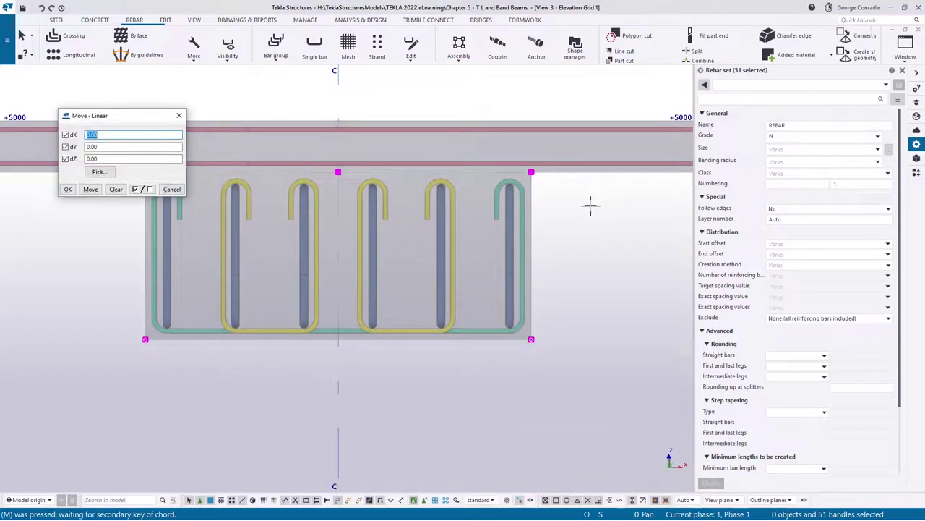
pyautogui.click(530, 172)
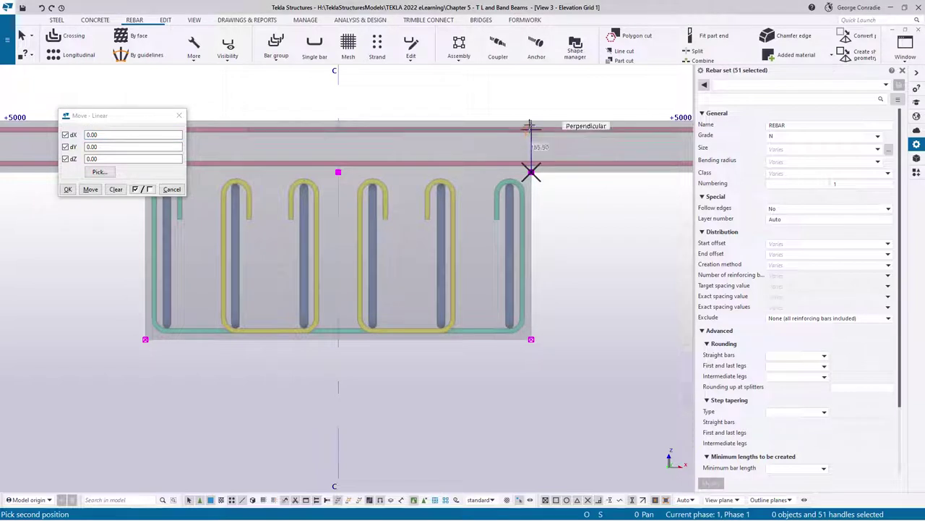
pyautogui.click(531, 125)
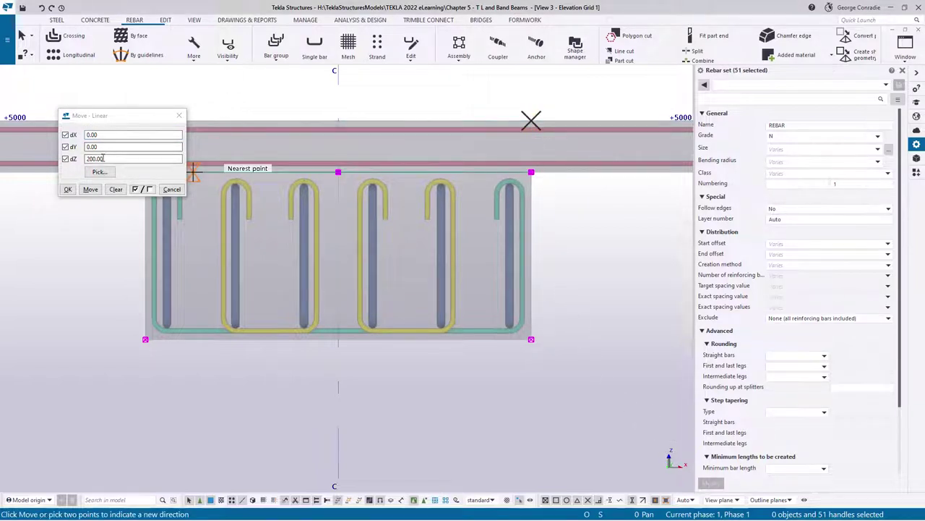
pyautogui.click(95, 191)
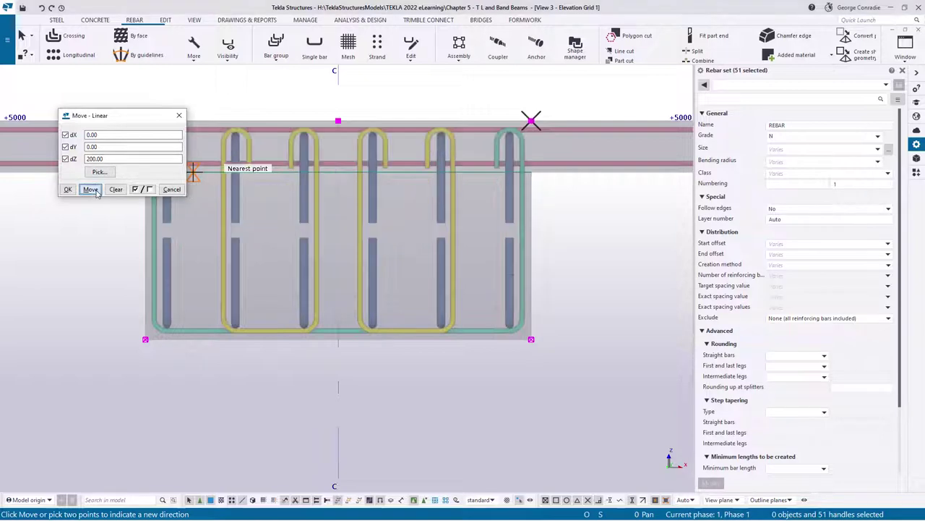
# Step: Close the linear move, end the command and deselect the grid C rebar sets
pyautogui.click(171, 190)
pyautogui.rightClick(112, 228)
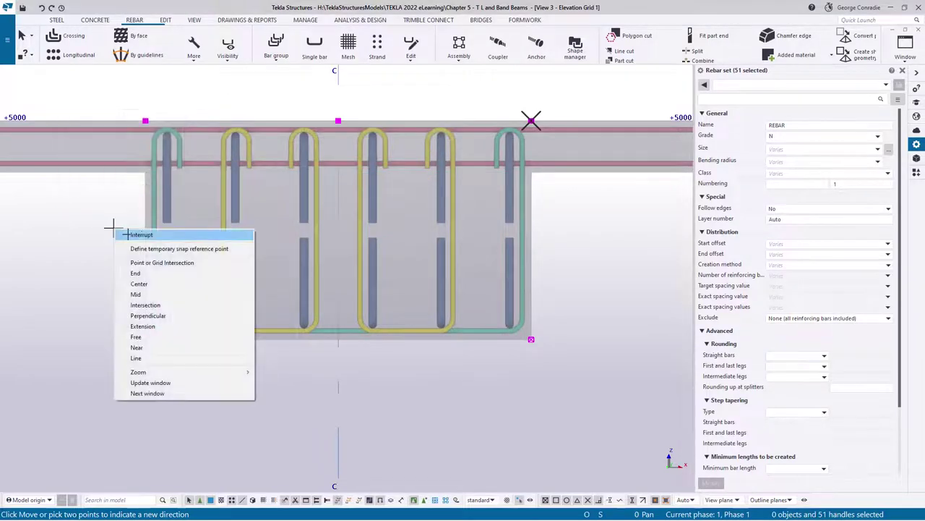
pyautogui.click(141, 235)
pyautogui.click(209, 245)
# Step: Review the reinforcement of all three band beams in the Grid 1 elevation, +5000 plan and 3D views
pyautogui.keyDown('ctrl'); pyautogui.moveTo(226, 228); pyautogui.dragTo(409, 251, button='middle'); pyautogui.keyUp('ctrl')
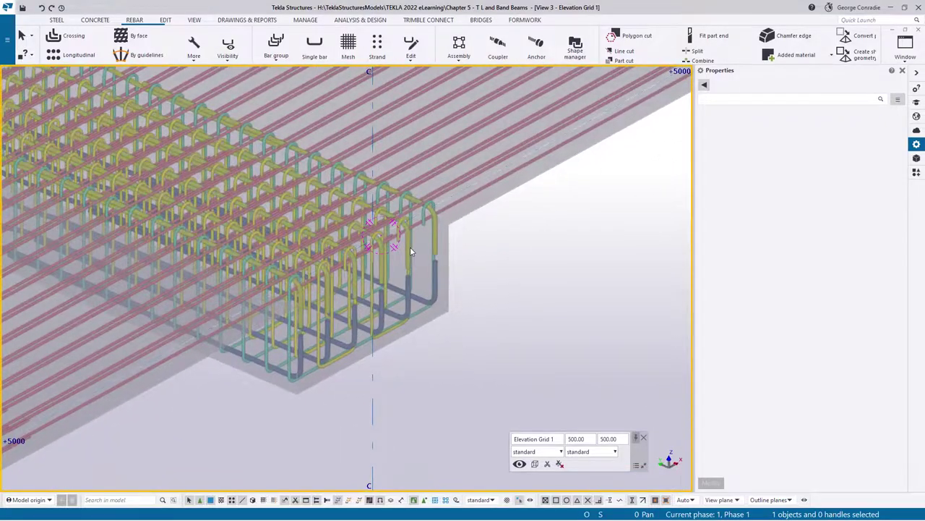
pyautogui.scroll(-5, 410, 249)
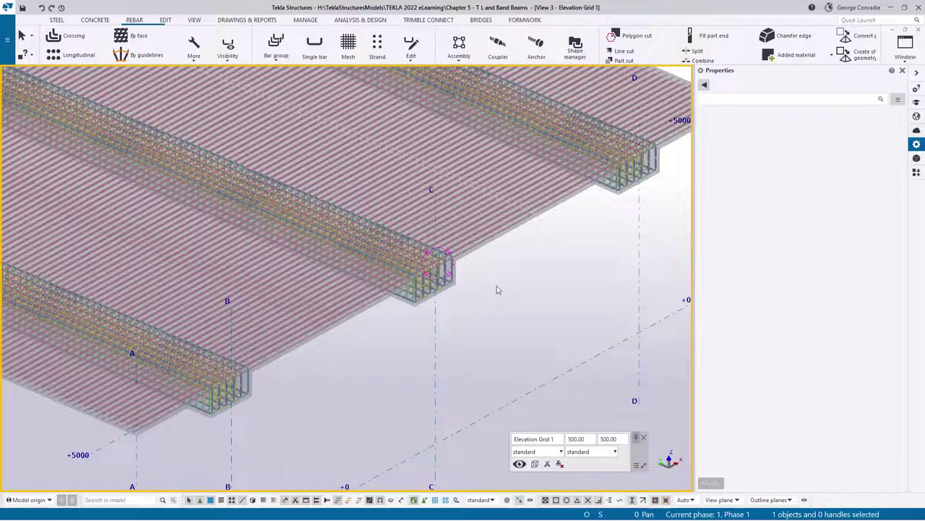
pyautogui.hotkey('ctrl', 'Tab')
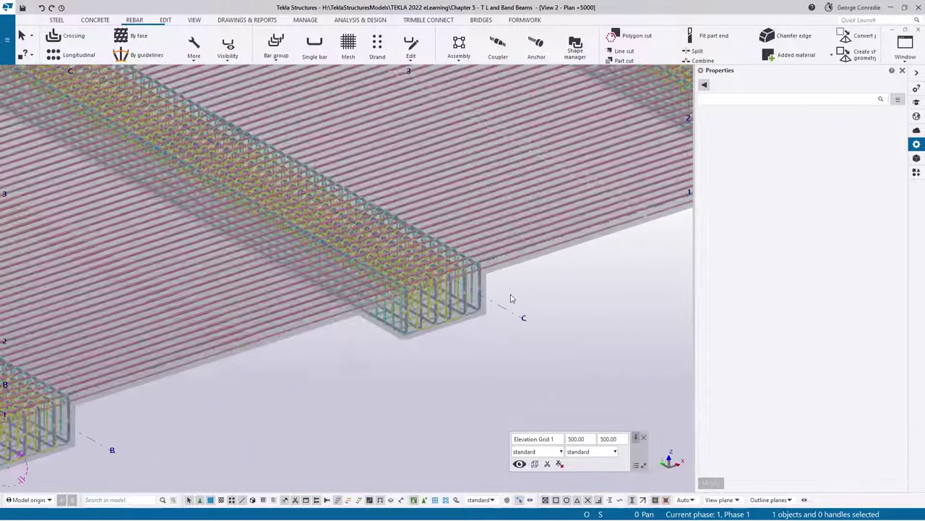
pyautogui.scroll(-8, 510, 298)
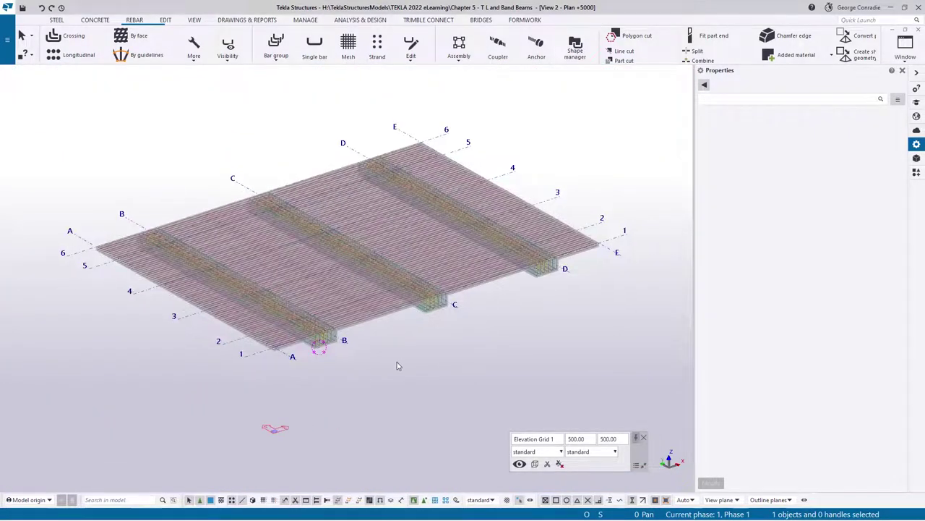
pyautogui.hotkey('ctrl', 'Tab')
pyautogui.scroll(-1, 347, 401)
pyautogui.moveTo(347, 400); pyautogui.dragTo(364, 341, button='middle')
pyautogui.scroll(5, 363, 342)
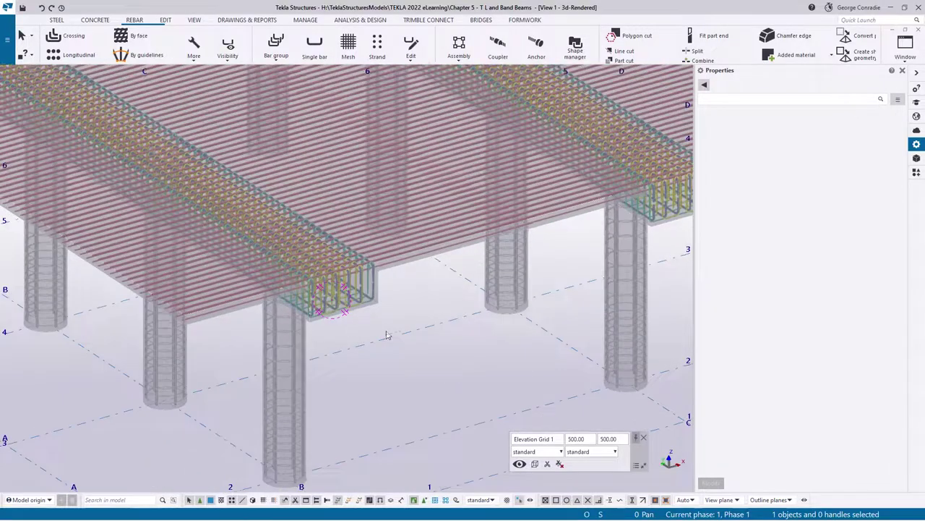
pyautogui.click(390, 309)
pyautogui.moveTo(409, 305); pyautogui.dragTo(393, 318, button='middle')
pyautogui.scroll(-2, 393, 335)
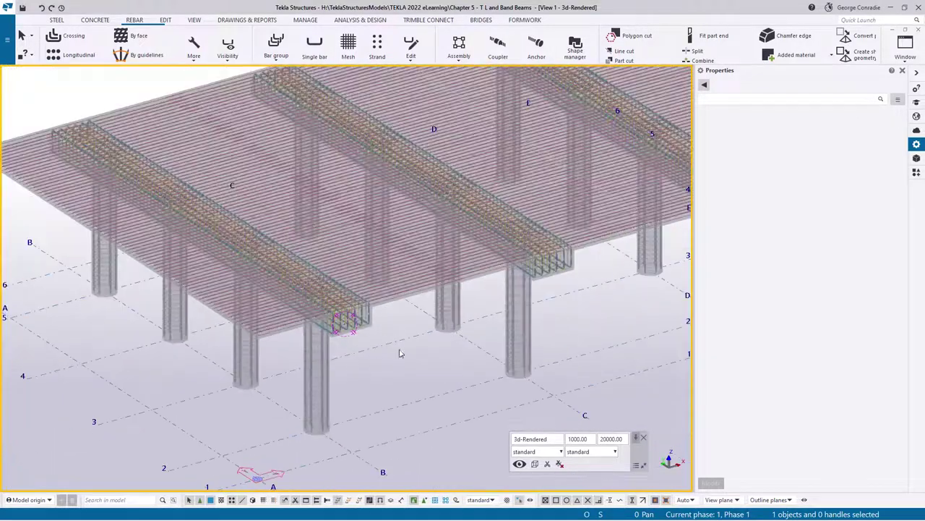
# Step: Switch to assembly selection, check which reinforcement belongs to the grid B band beam's cast unit, and deselect it
pyautogui.click(436, 500)
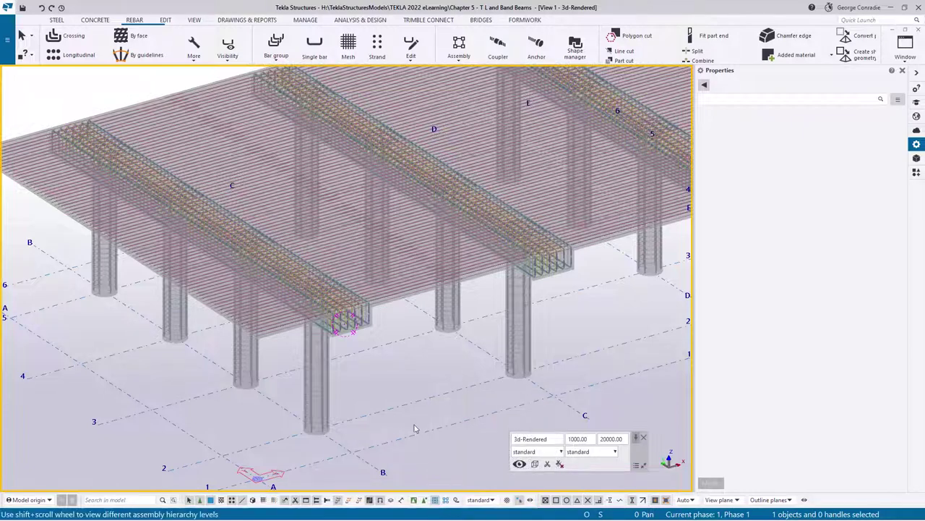
pyautogui.scroll(4, 383, 343)
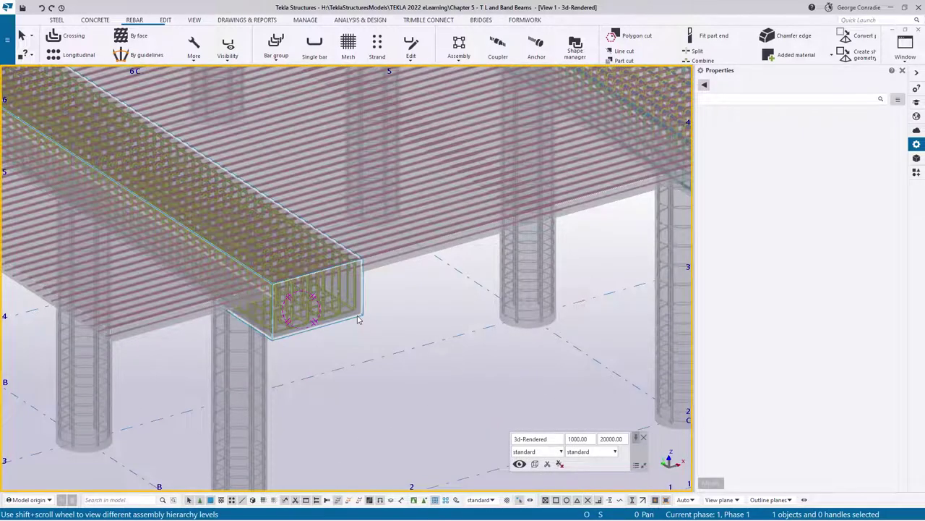
pyautogui.click(356, 336)
pyautogui.scroll(4, 353, 343)
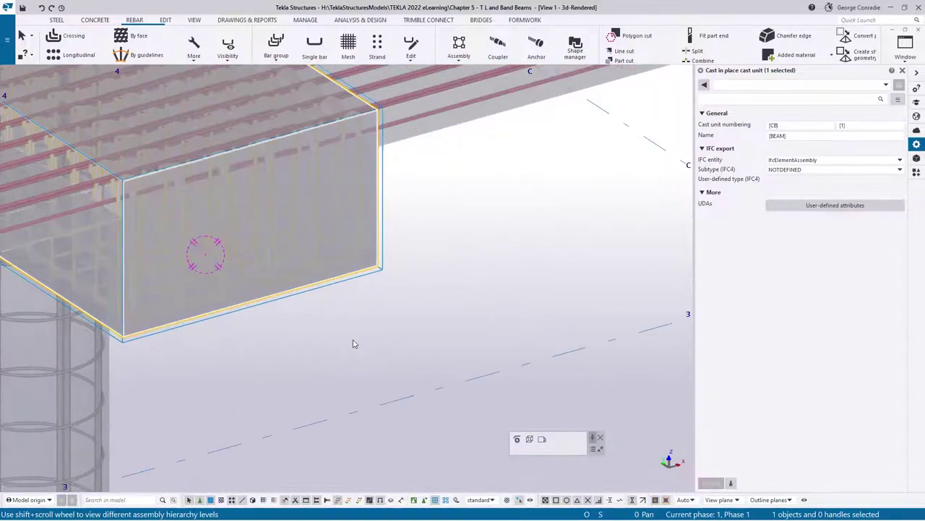
pyautogui.scroll(-5, 353, 344)
pyautogui.click(368, 391)
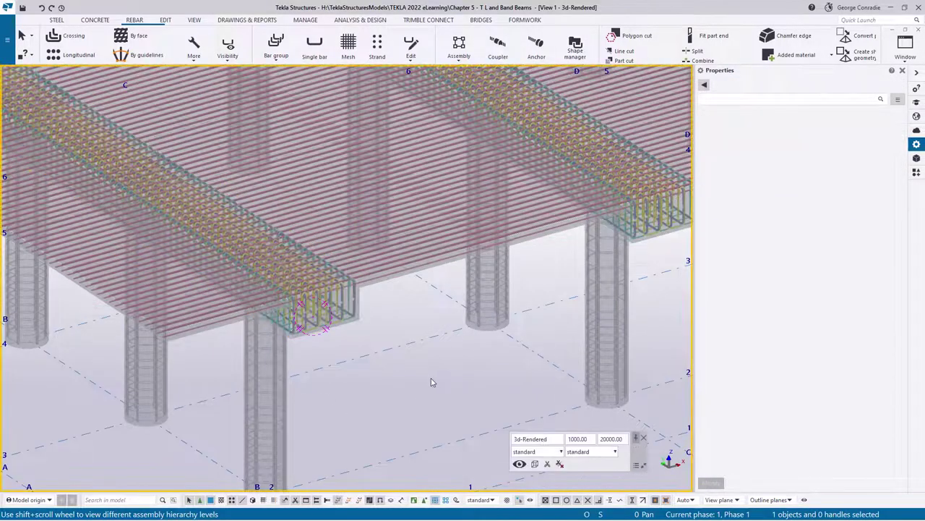
# Step: Select the grid D band beam's cast unit to check its reinforcement, and deselect it
pyautogui.moveTo(432, 380); pyautogui.dragTo(160, 418, button='middle')
pyautogui.moveTo(450, 316); pyautogui.dragTo(225, 428, button='middle')
pyautogui.scroll(4, 557, 292)
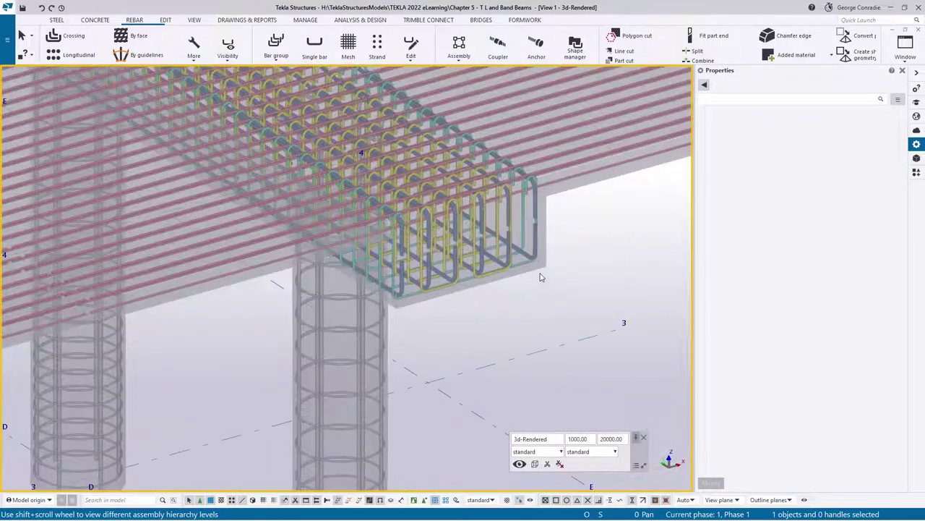
pyautogui.click(539, 278)
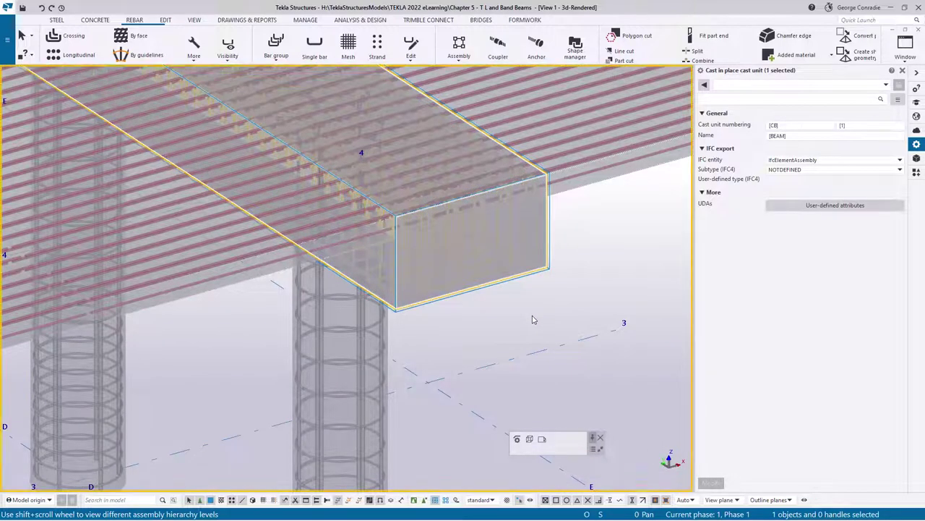
pyautogui.click(532, 320)
# Step: Select the grid C band beam's cast unit to check its reinforcement, and deselect it
pyautogui.scroll(-3, 533, 320)
pyautogui.scroll(-2, 311, 407)
pyautogui.scroll(5, 353, 369)
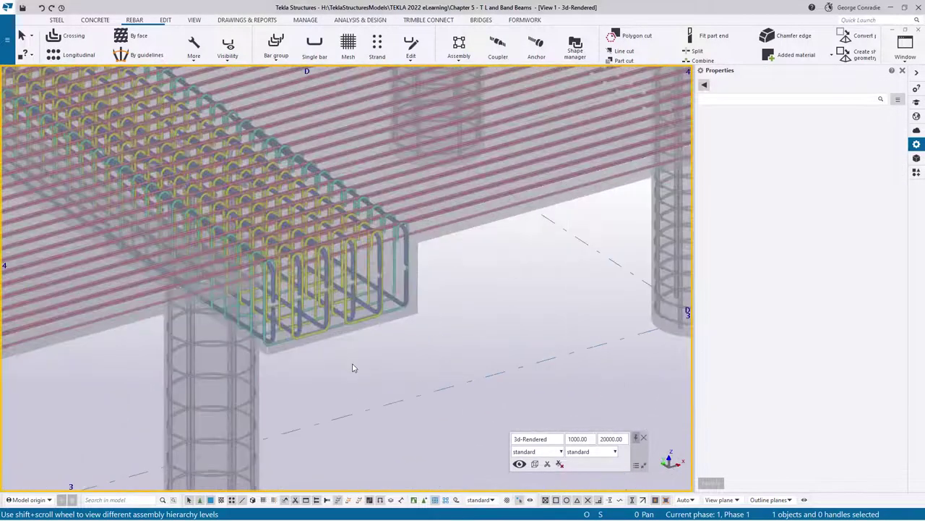
pyautogui.scroll(2, 354, 366)
pyautogui.click(366, 317)
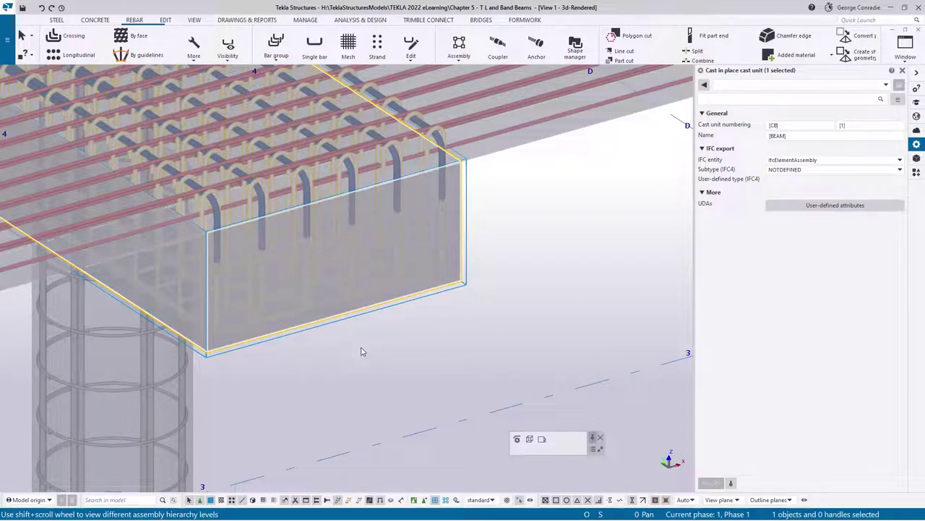
pyautogui.click(561, 311)
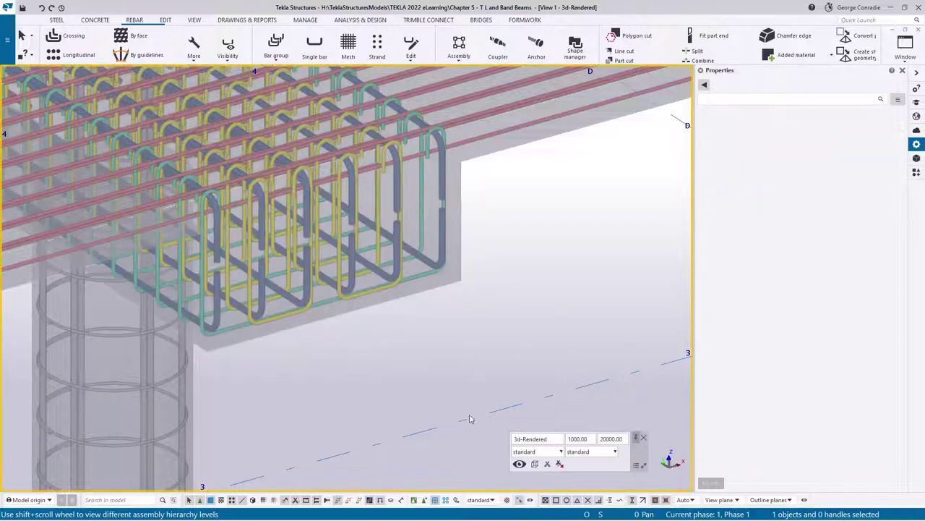
# Step: Switch to component selection, inquire the grid B band beam's cast unit, mark its rebar weight, and close the report
pyautogui.click(413, 500)
pyautogui.scroll(-2, 429, 371)
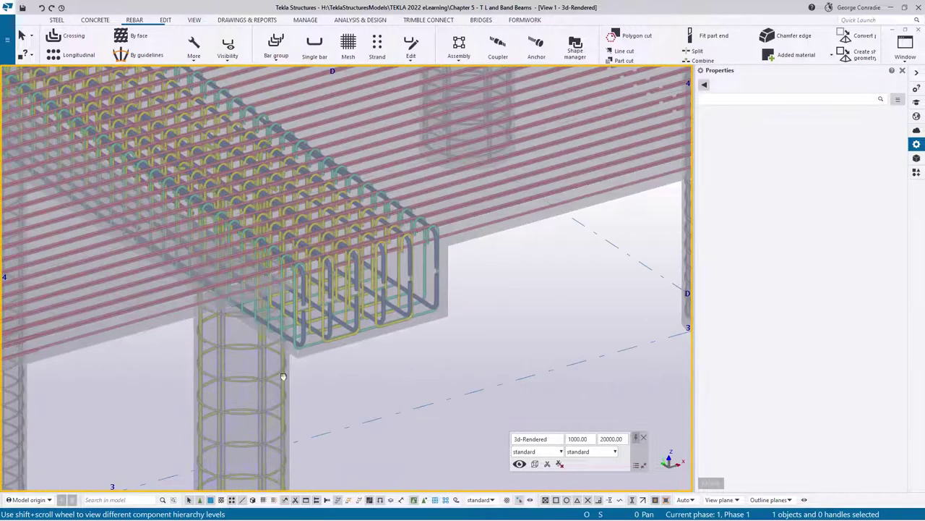
pyautogui.moveTo(212, 390); pyautogui.dragTo(596, 317, button='middle')
pyautogui.keyDown('ctrl'); pyautogui.moveTo(267, 370); pyautogui.dragTo(354, 358, button='middle'); pyautogui.keyUp('ctrl')
pyautogui.click(309, 365)
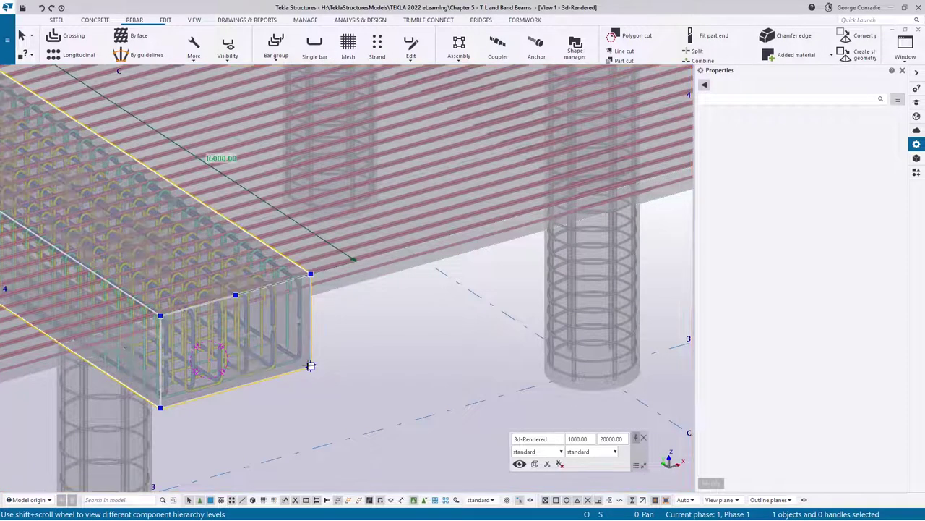
pyautogui.rightClick(295, 369)
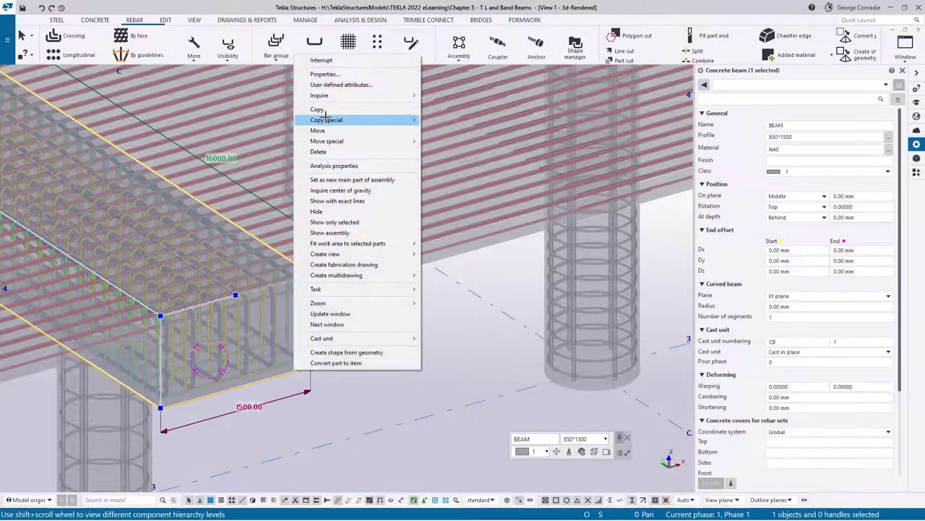
pyautogui.moveTo(327, 95)
pyautogui.click(444, 109)
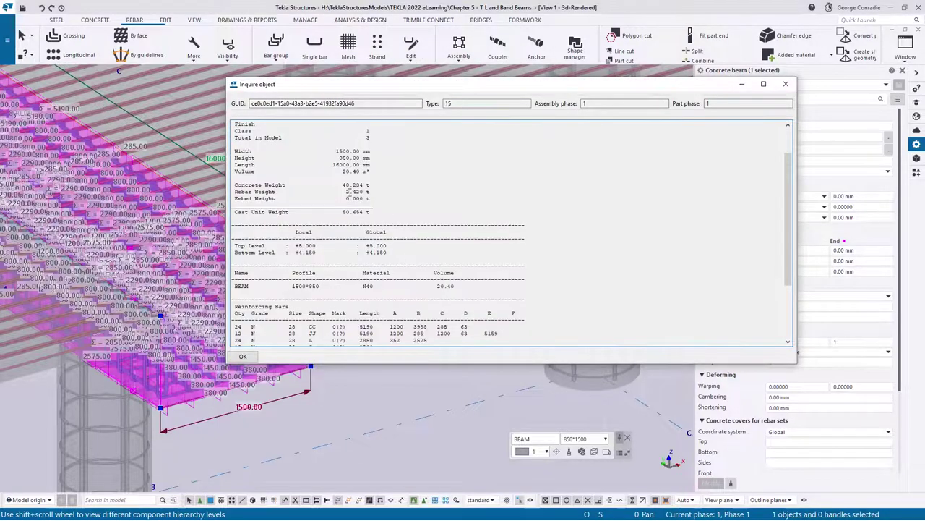
pyautogui.moveTo(344, 191); pyautogui.dragTo(369, 192)
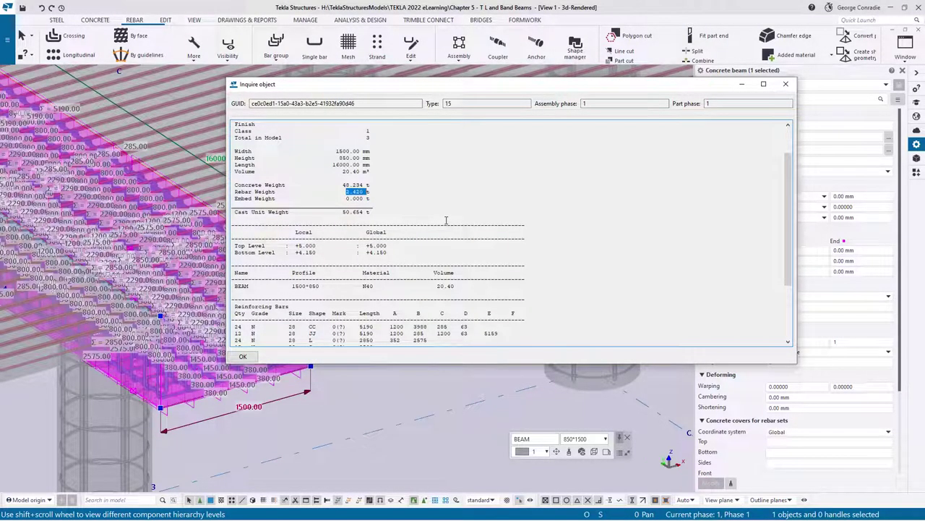
pyautogui.scroll(-3, 539, 250)
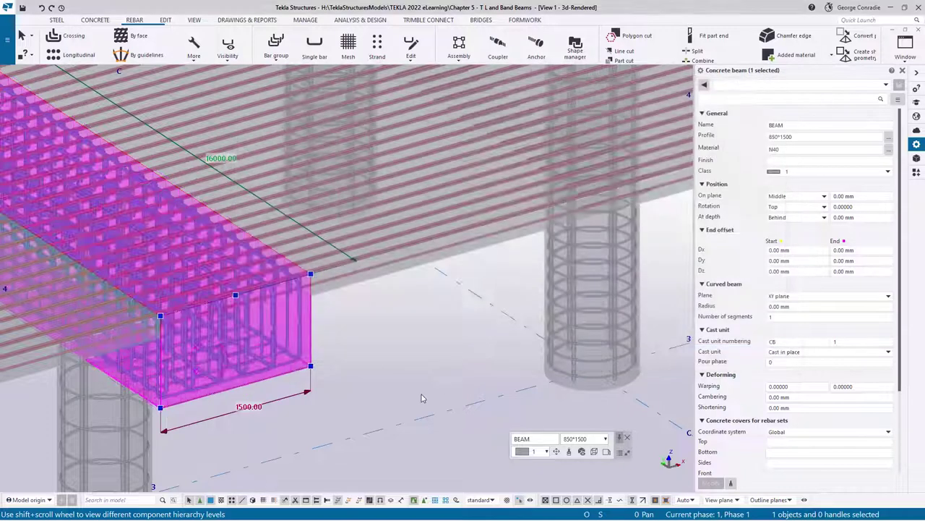
pyautogui.click(422, 397)
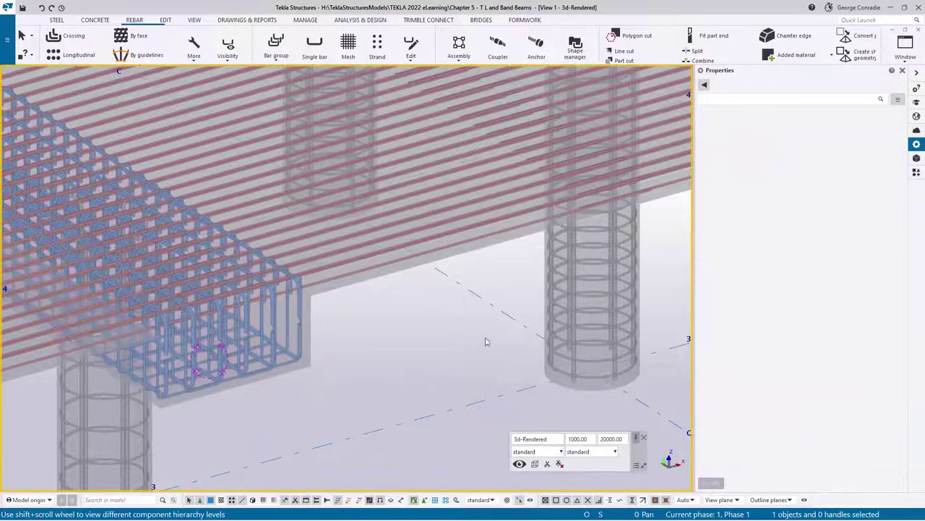
# Step: Inquire the cast unit of the grid D band beam, mark its rebar weight, and close the report
pyautogui.moveTo(583, 311); pyautogui.dragTo(273, 369, button='middle')
pyautogui.moveTo(630, 268); pyautogui.dragTo(390, 355, button='middle')
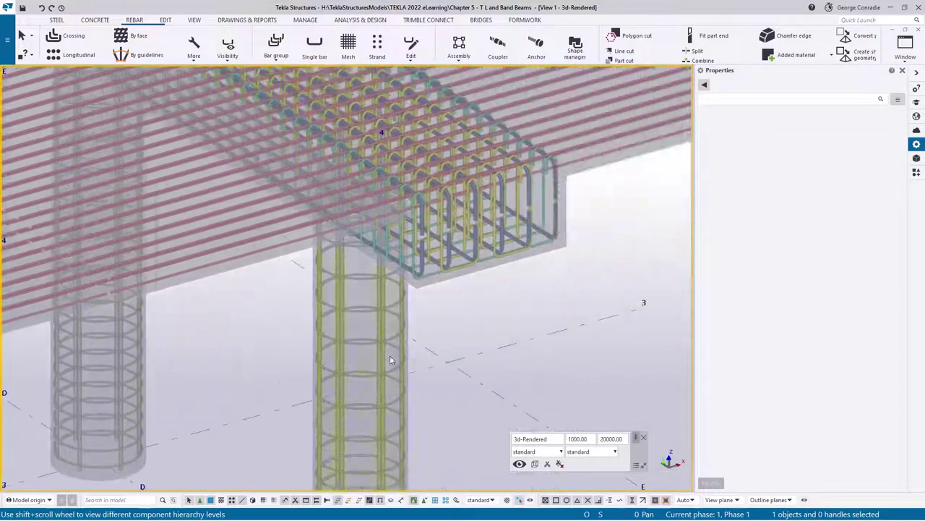
pyautogui.rightClick(494, 270)
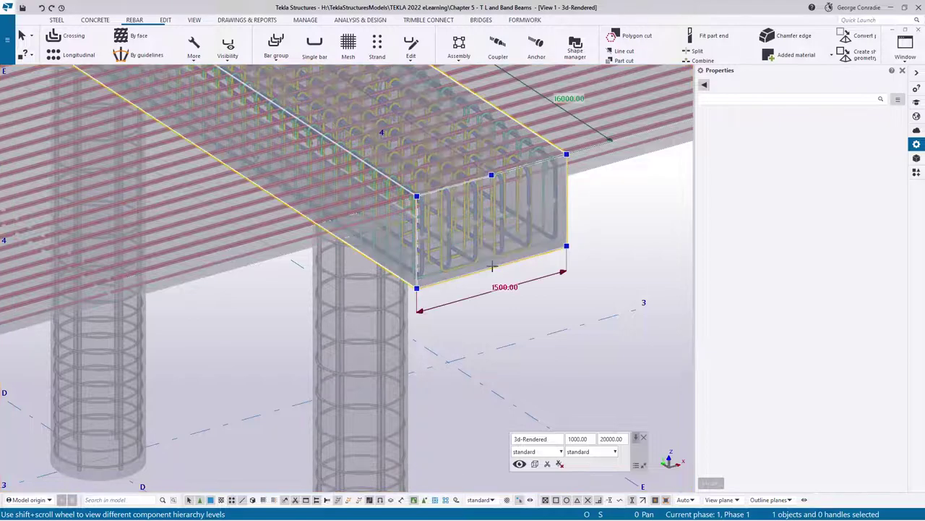
pyautogui.moveTo(609, 248)
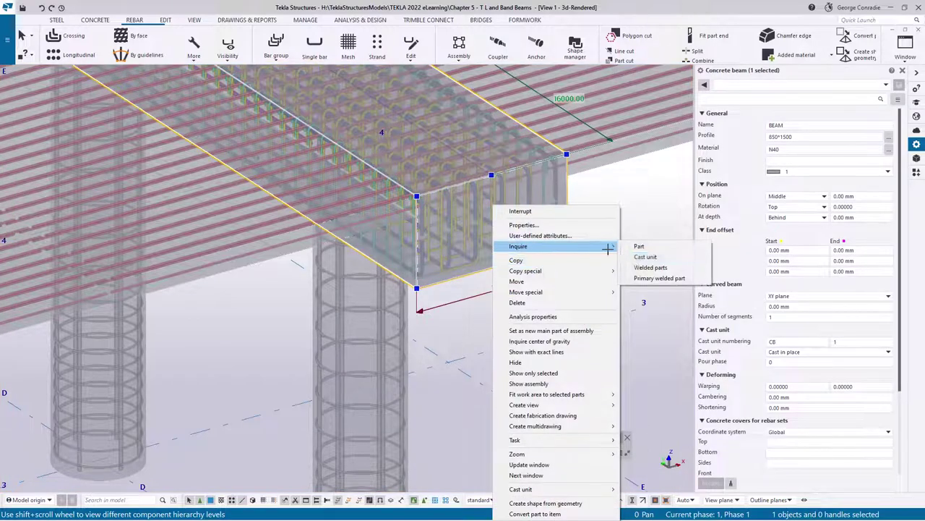
pyautogui.click(647, 257)
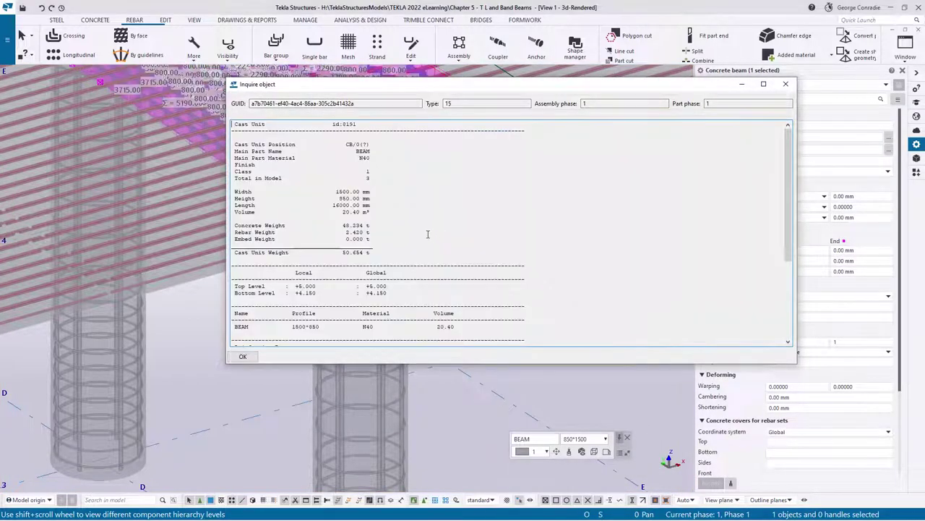
pyautogui.moveTo(344, 231); pyautogui.dragTo(370, 233)
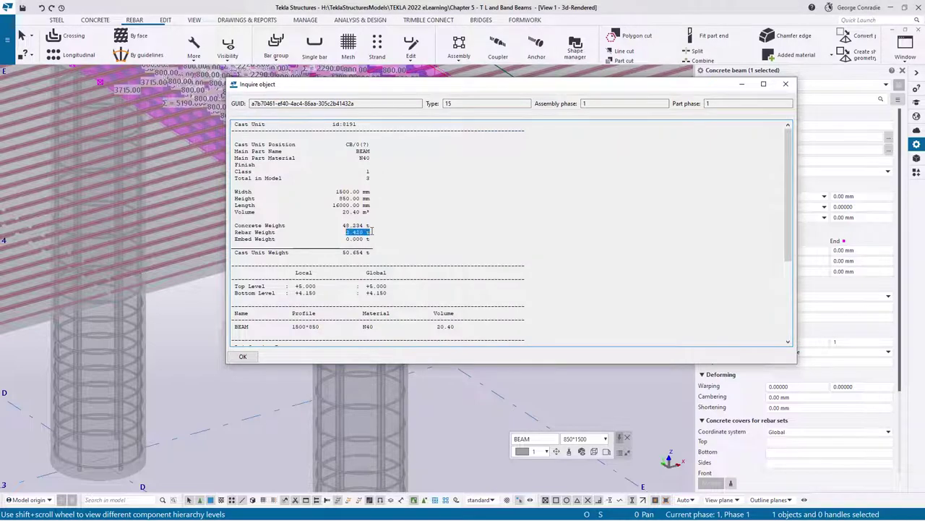
pyautogui.click(786, 85)
pyautogui.click(572, 353)
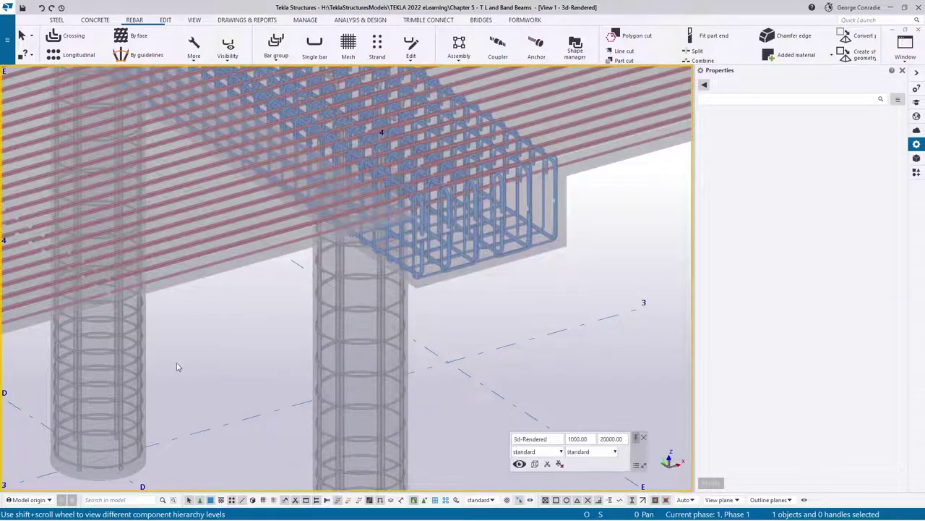
# Step: Inquire the cast unit of the grid C band beam, mark its rebar weight, and close the report
pyautogui.moveTo(178, 365); pyautogui.dragTo(641, 229, button='middle')
pyautogui.scroll(2, 348, 342)
pyautogui.click(360, 304)
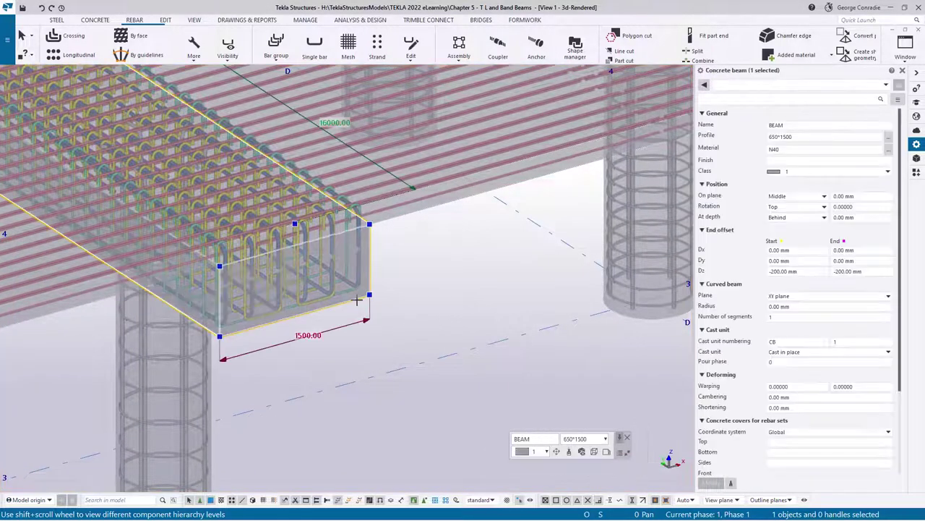
pyautogui.rightClick(360, 305)
pyautogui.moveTo(398, 246)
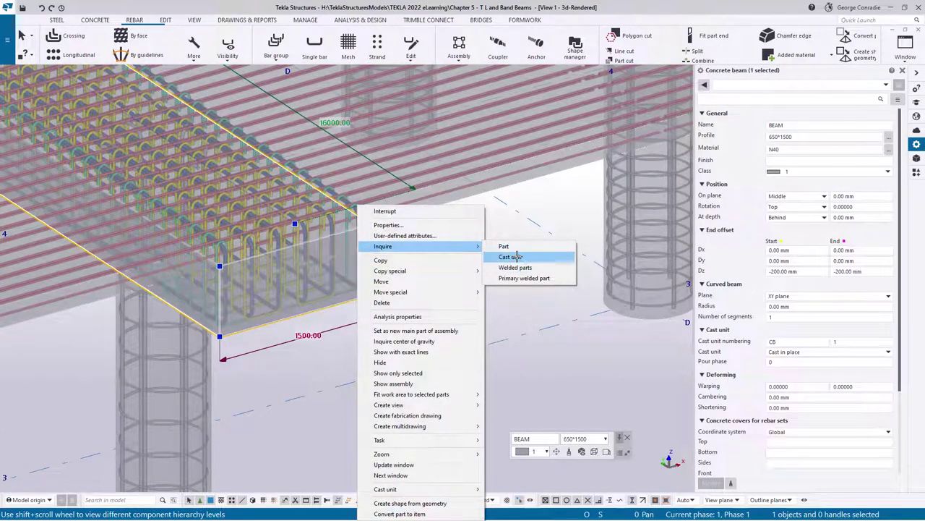
pyautogui.click(517, 256)
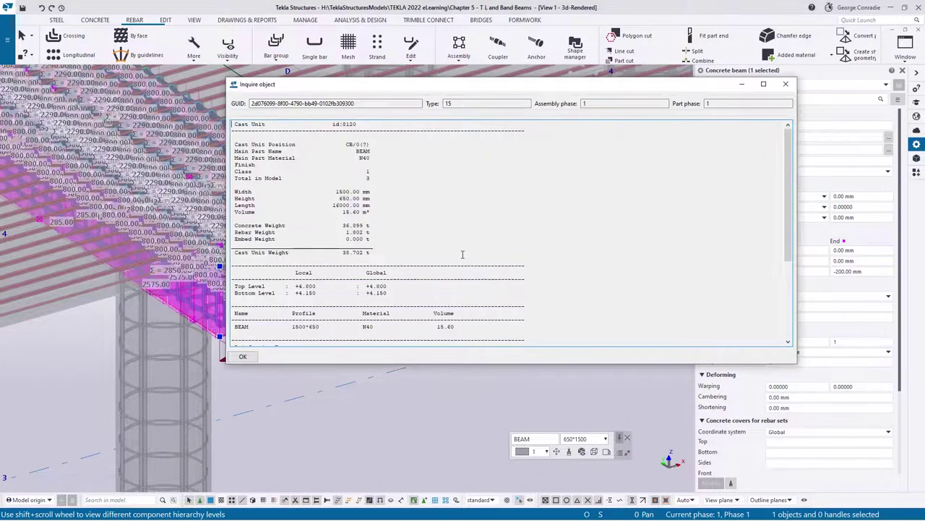
pyautogui.moveTo(343, 232); pyautogui.dragTo(372, 233)
pyautogui.click(786, 84)
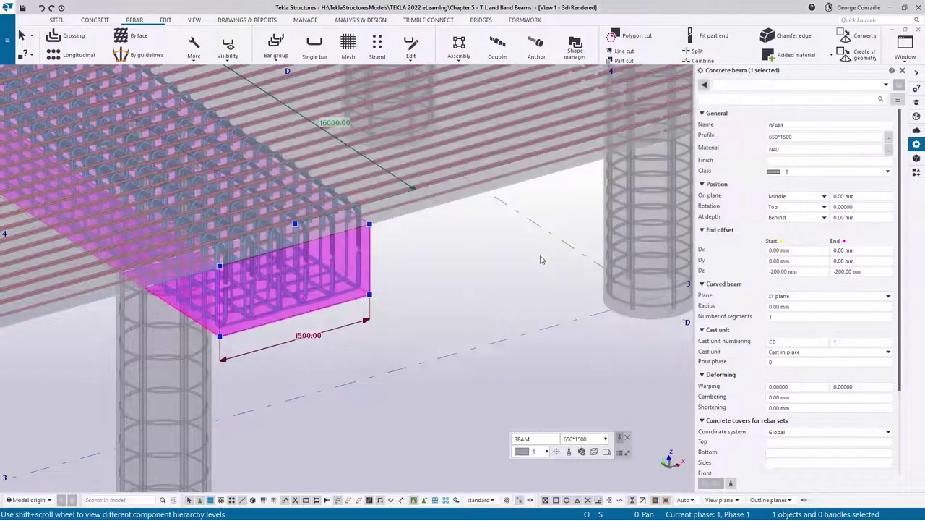
pyautogui.click(442, 275)
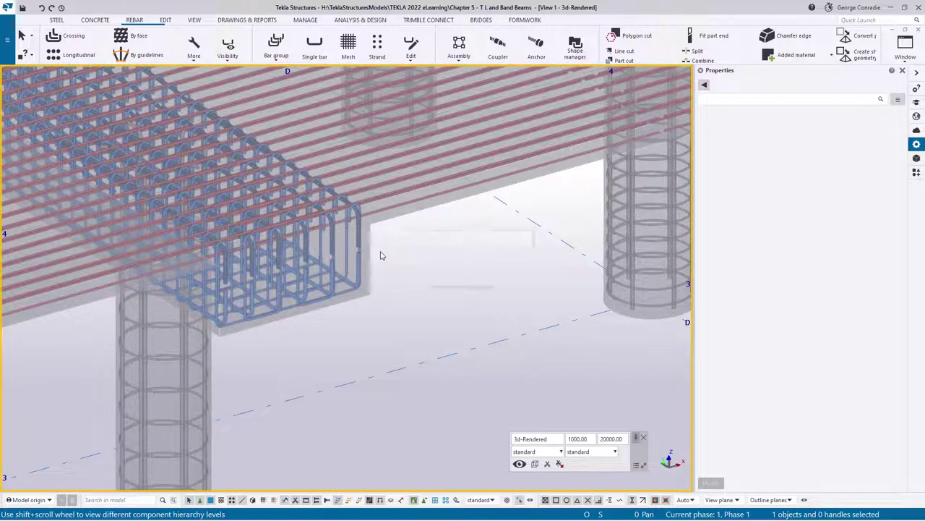
pyautogui.scroll(2, 381, 256)
pyautogui.moveTo(382, 255); pyautogui.dragTo(425, 293, button='middle')
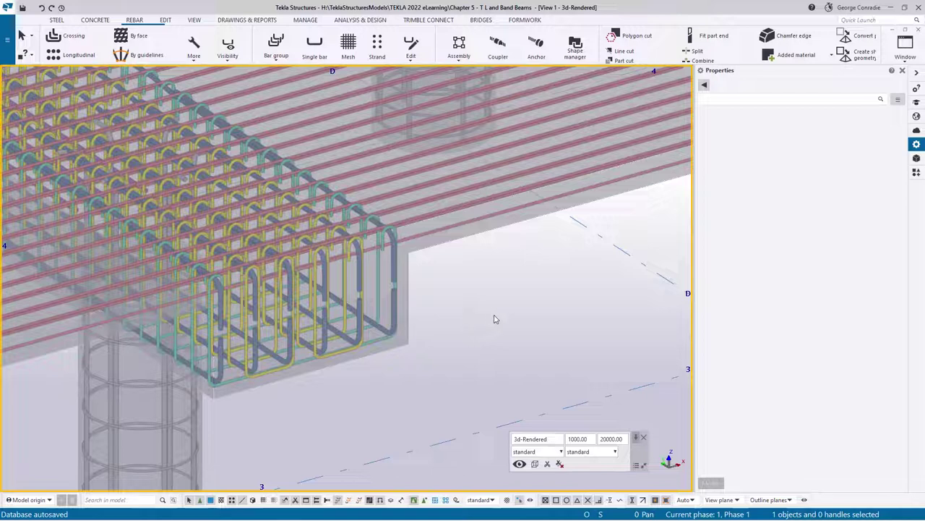
# Step: Attach the size 28 rebar set at the top of the grid C band beam's end to the beam part, and end the command
pyautogui.keyDown('ctrl'); pyautogui.moveTo(494, 316); pyautogui.dragTo(513, 306, button='middle'); pyautogui.keyUp('ctrl')
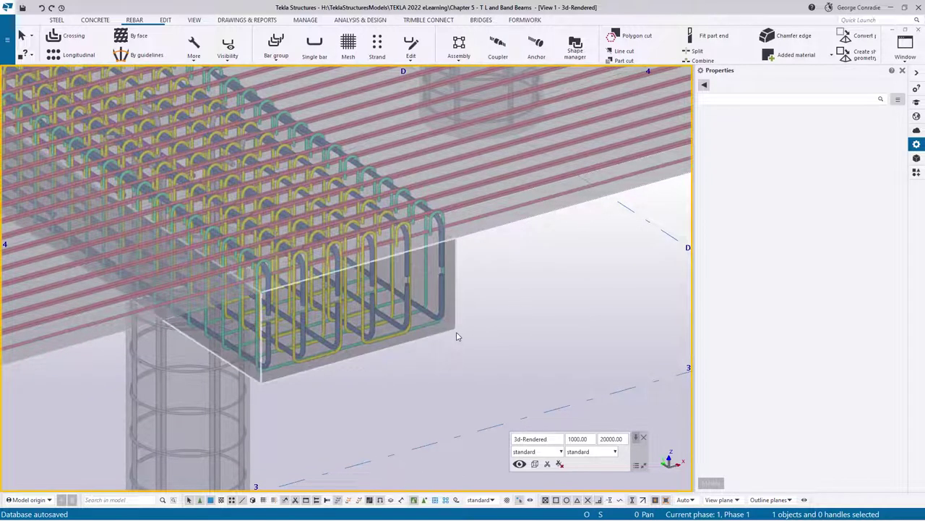
pyautogui.click(442, 229)
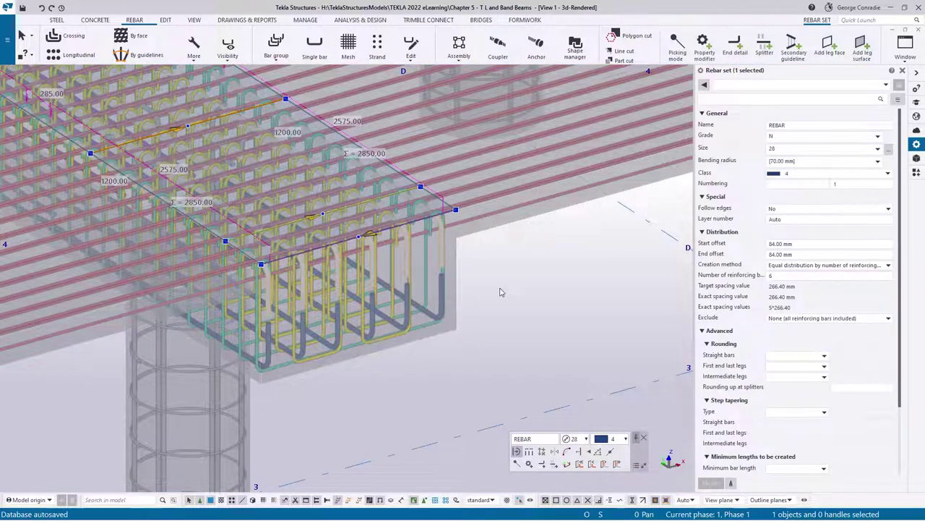
pyautogui.rightClick(499, 292)
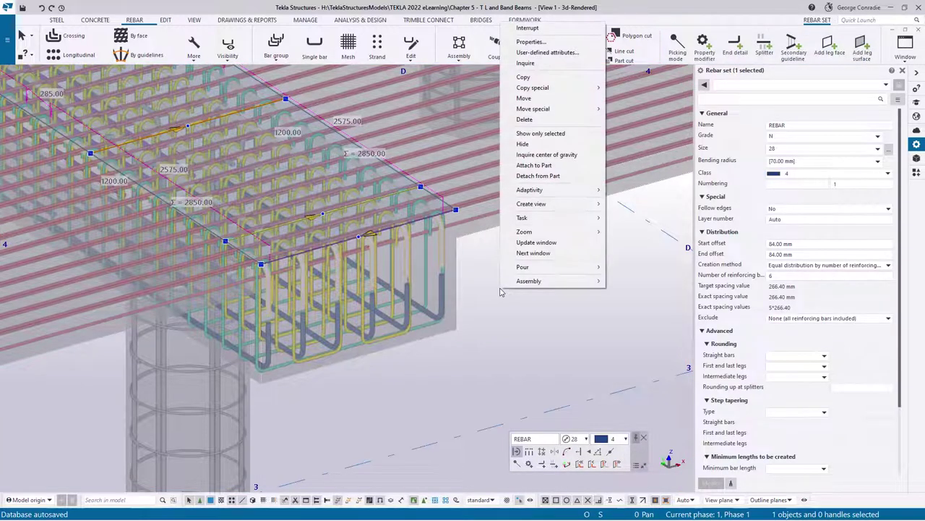
pyautogui.click(538, 165)
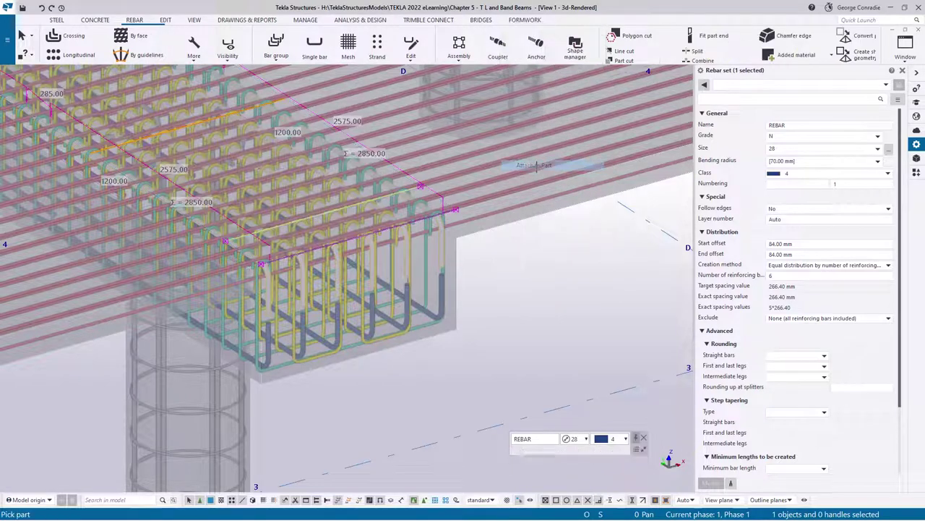
pyautogui.click(457, 262)
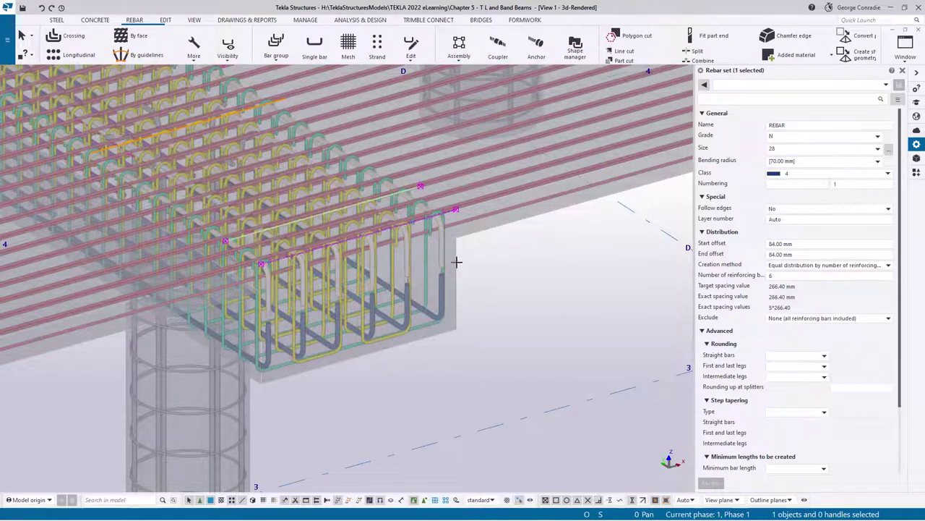
pyautogui.rightClick(503, 259)
pyautogui.click(529, 261)
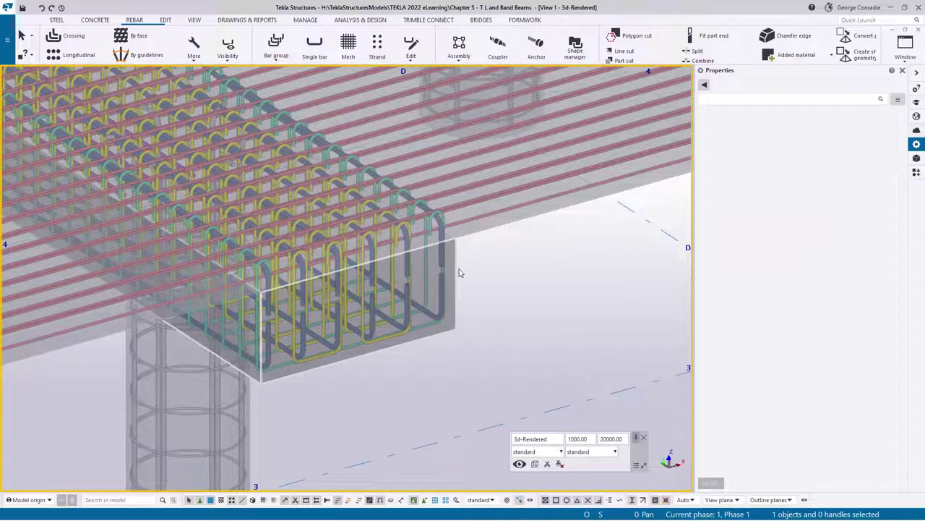
# Step: Switch to assembly selection, select the grid C band beam's cast unit to check its attached reinforcement, and deselect it
pyautogui.click(435, 500)
pyautogui.click(455, 336)
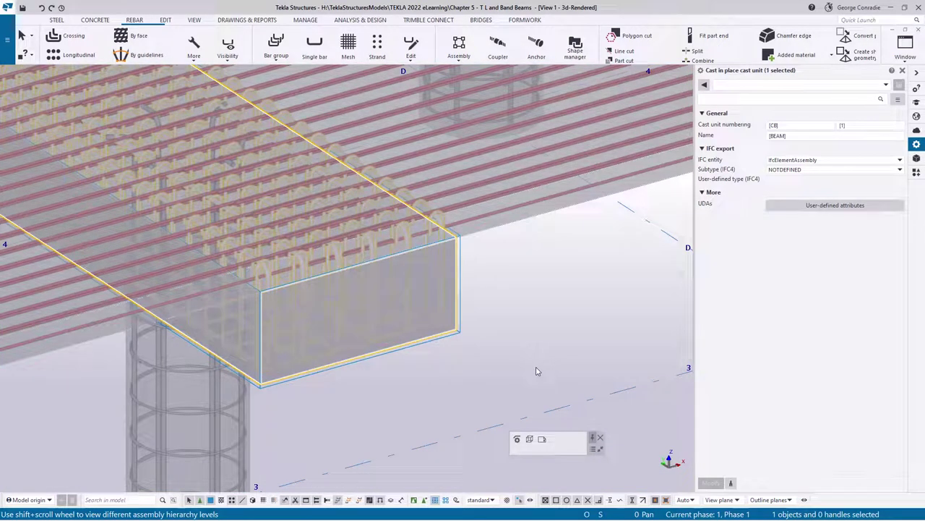
pyautogui.click(531, 309)
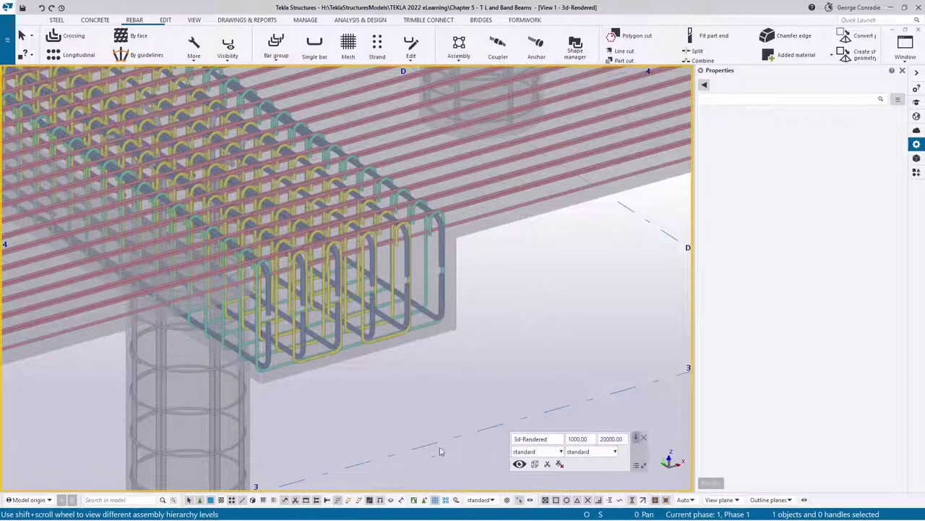
# Step: Return to component selection, inquire the grid C band beam's cast unit, mark its rebar weight, close the report, and deselect the beam
pyautogui.click(414, 500)
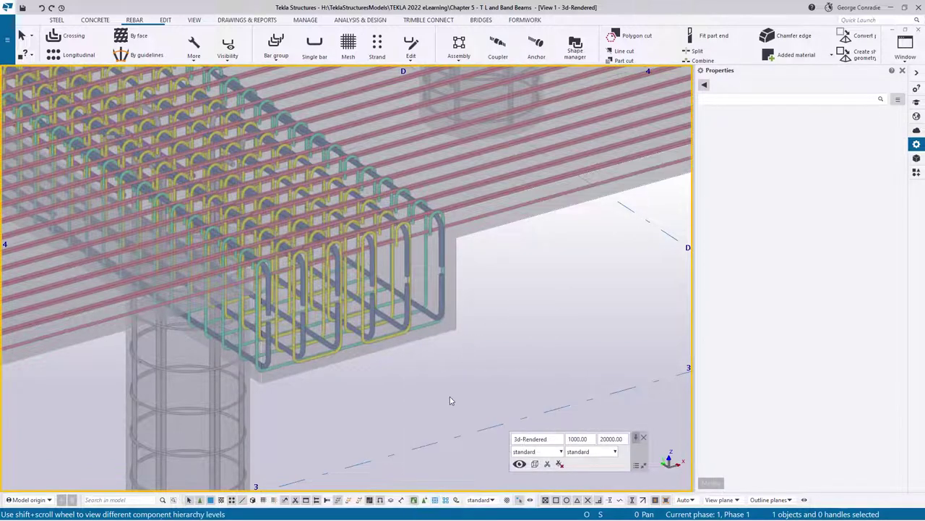
pyautogui.click(432, 343)
pyautogui.rightClick(432, 343)
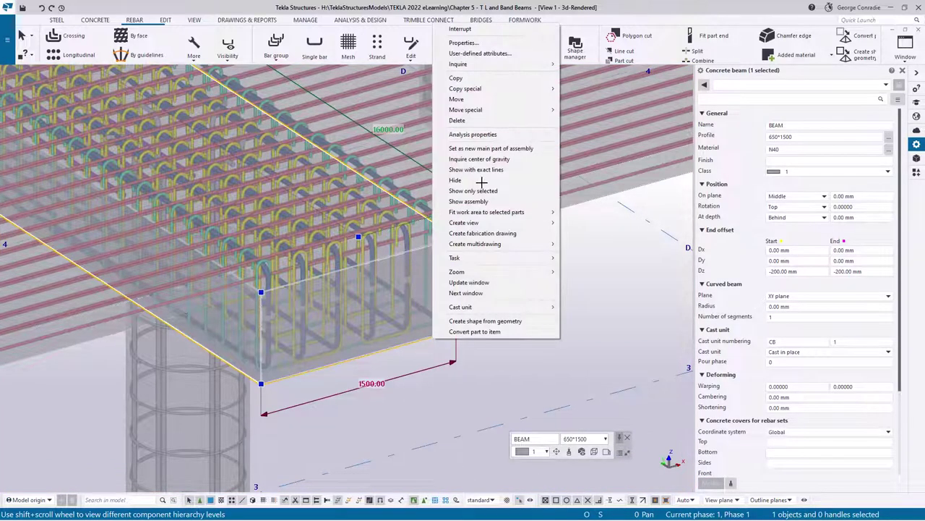
pyautogui.moveTo(472, 65)
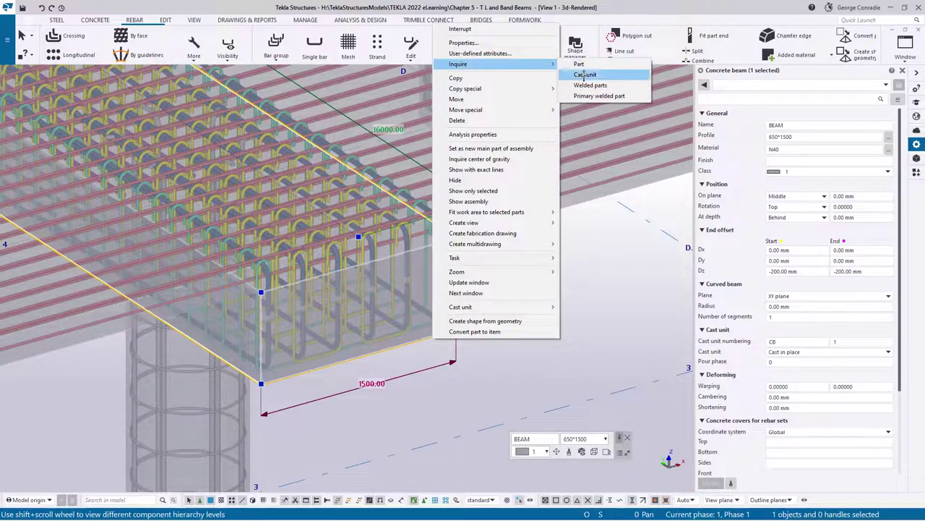
pyautogui.click(582, 76)
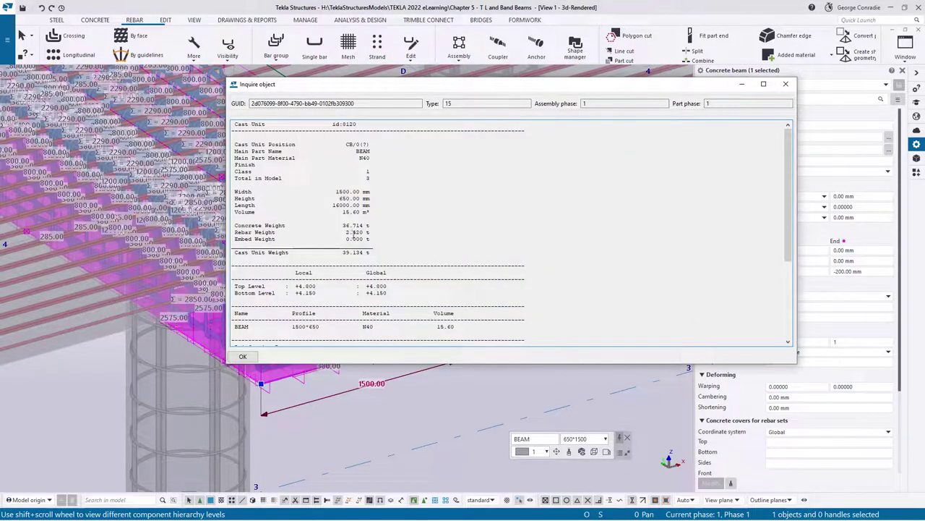
pyautogui.moveTo(346, 231); pyautogui.dragTo(371, 232)
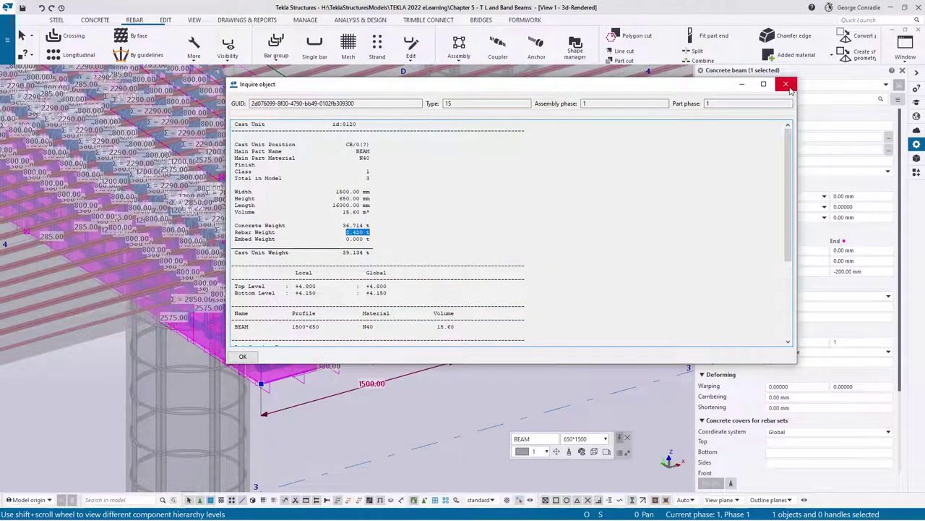
pyautogui.press('Escape')
pyautogui.click(524, 391)
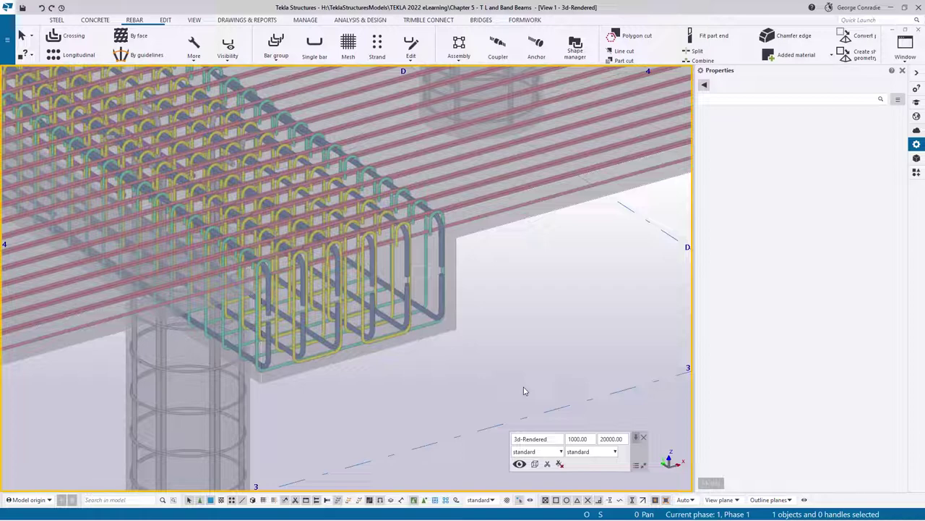
# Step: Switch to the Plan +5000 view and examine the bottom reinforcement at the end of the grid B band beam
pyautogui.scroll(-10, 519, 367)
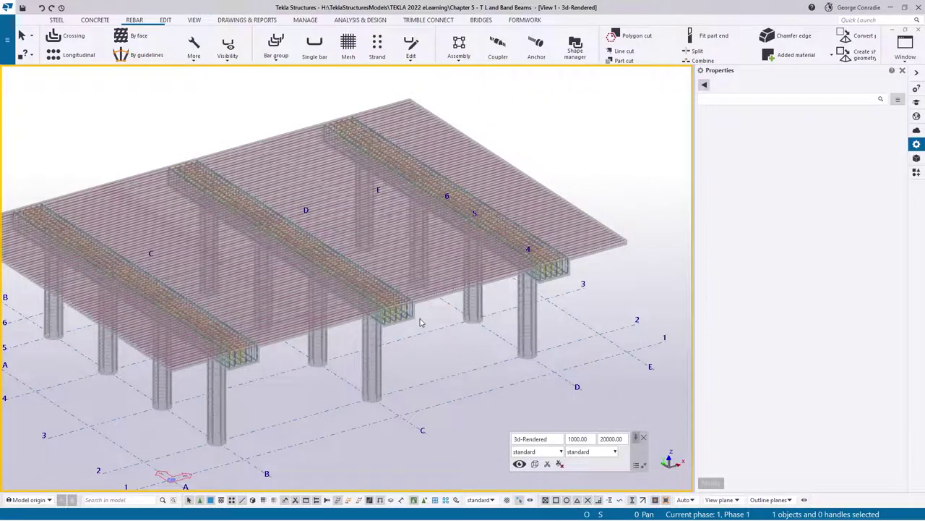
pyautogui.moveTo(421, 322)
pyautogui.keyDown('ctrl'); pyautogui.mouseDown(button='middle')
pyautogui.moveTo(437, 312)
pyautogui.moveTo(408, 323)
pyautogui.mouseUp(button='middle'); pyautogui.keyUp('ctrl')
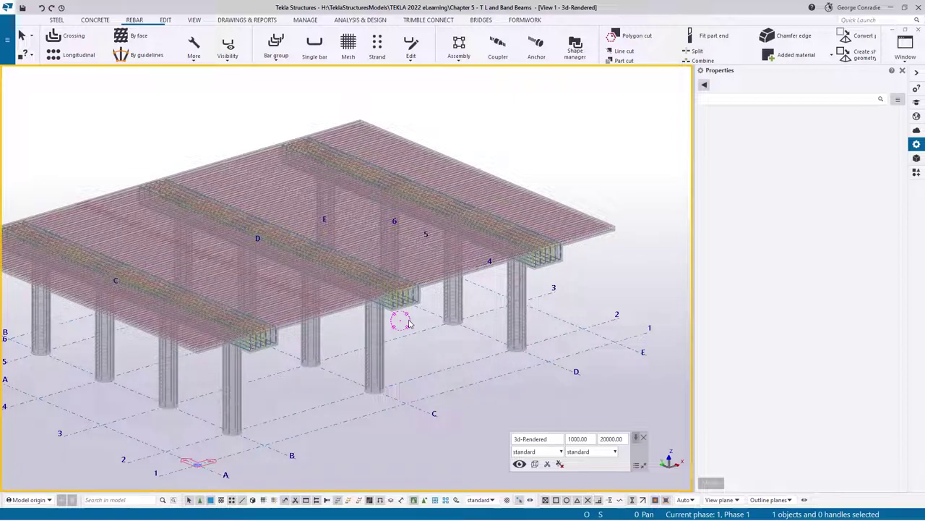
pyautogui.scroll(6, 267, 356)
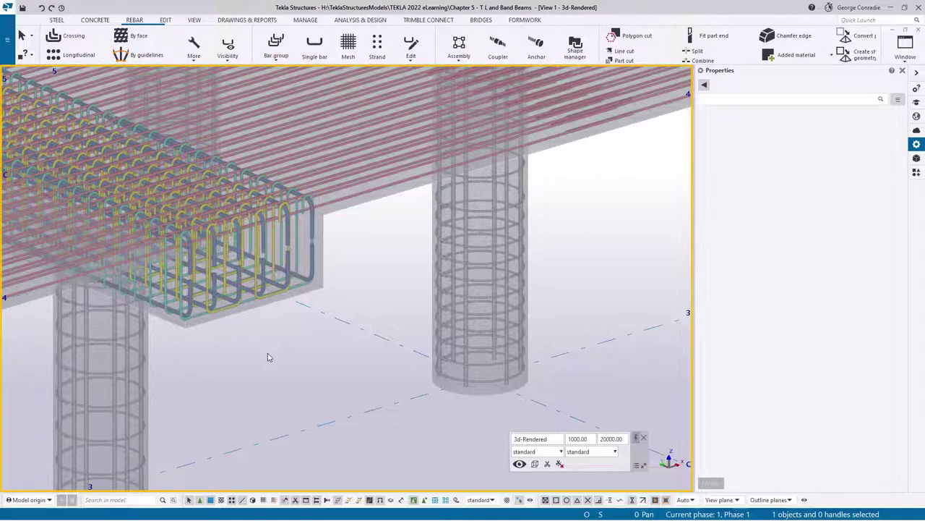
pyautogui.hotkey('ctrl', 'Tab')
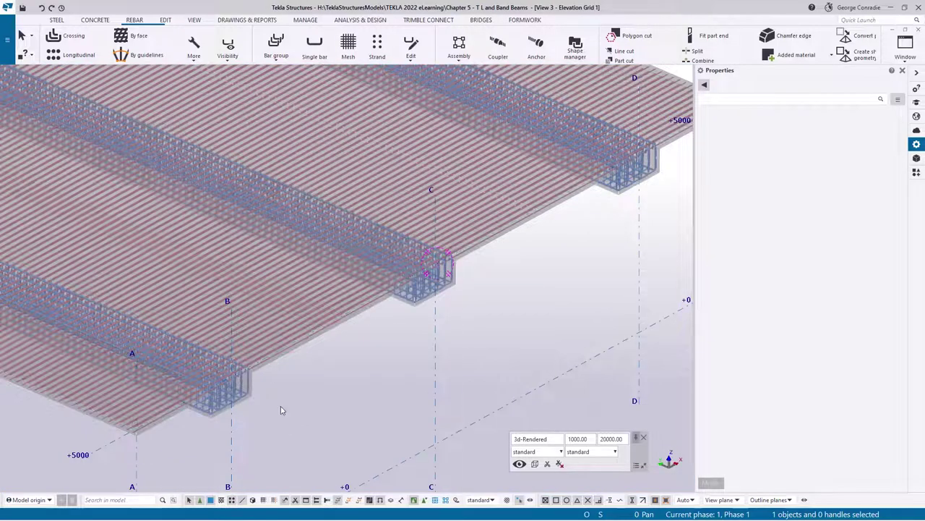
pyautogui.hotkey('ctrl', 'Tab')
pyautogui.scroll(6, 436, 287)
pyautogui.scroll(5, 436, 287)
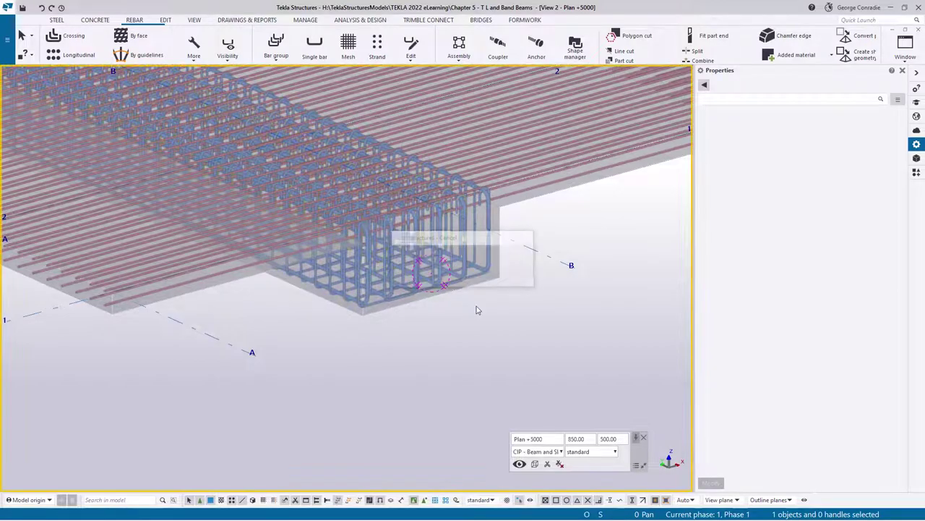
pyautogui.scroll(5, 355, 323)
pyautogui.moveTo(367, 293); pyautogui.dragTo(331, 347, button='middle')
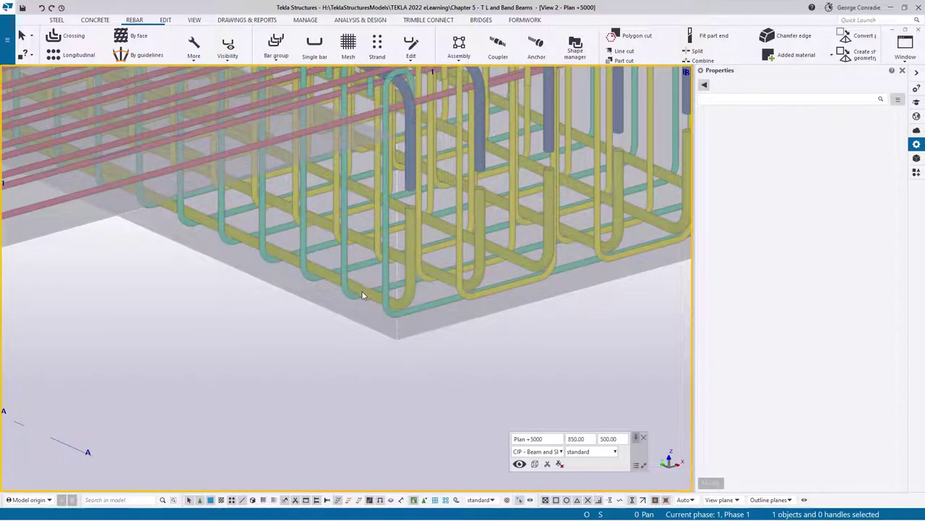
pyautogui.keyDown('ctrl'); pyautogui.moveTo(364, 292); pyautogui.dragTo(364, 278, button='middle'); pyautogui.keyUp('ctrl')
pyautogui.keyDown('ctrl'); pyautogui.moveTo(117, 208); pyautogui.dragTo(300, 305, button='middle'); pyautogui.keyUp('ctrl')
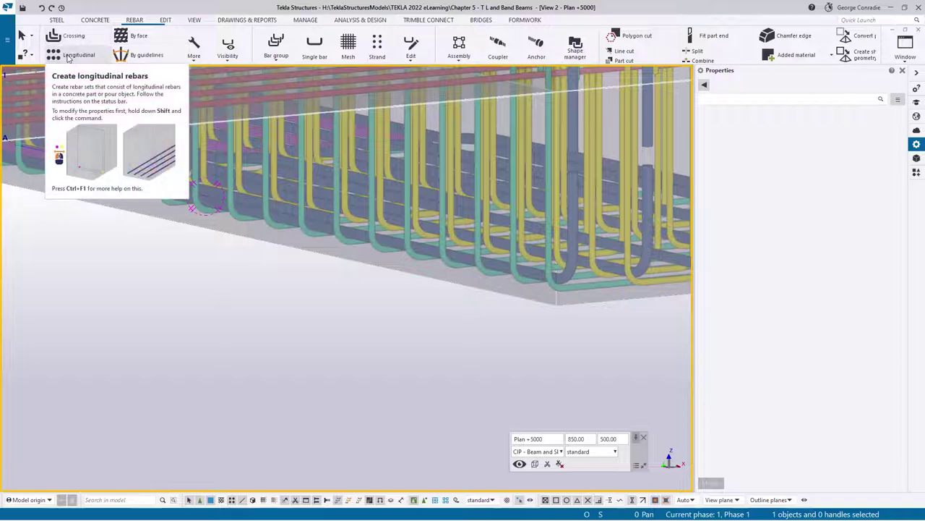
# Step: Start a crossing rebar set across the bottom of the grid B band beam, using grade N, size 28 main bars and class 9
pyautogui.click(71, 55)
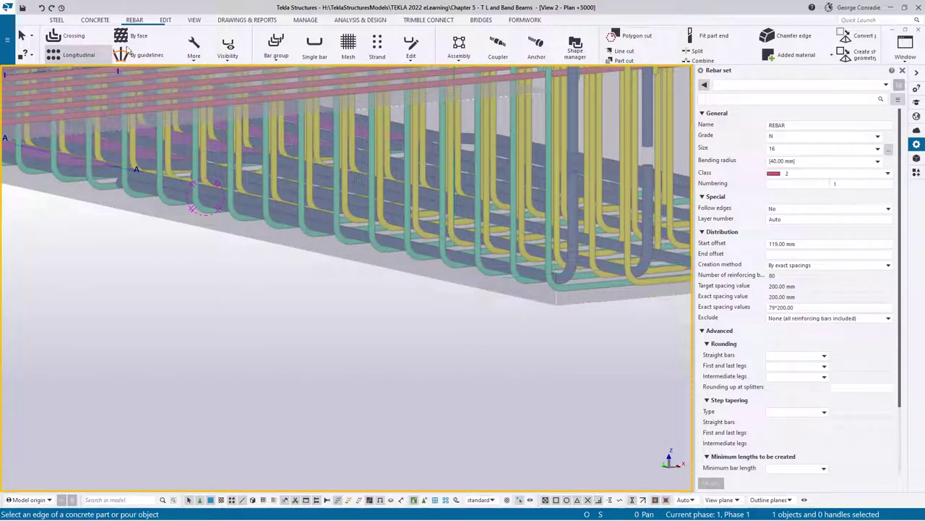
pyautogui.click(441, 280)
pyautogui.moveTo(443, 315); pyautogui.dragTo(208, 347, button='middle')
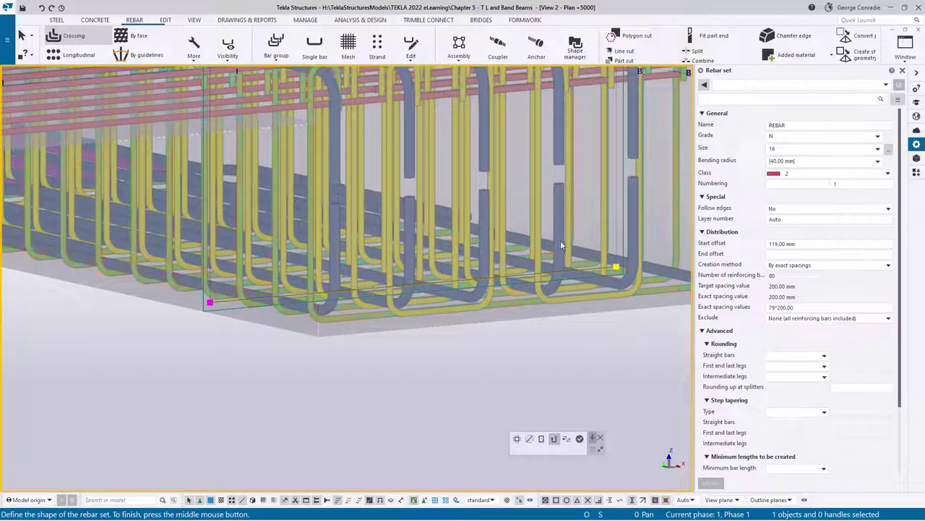
pyautogui.click(888, 155)
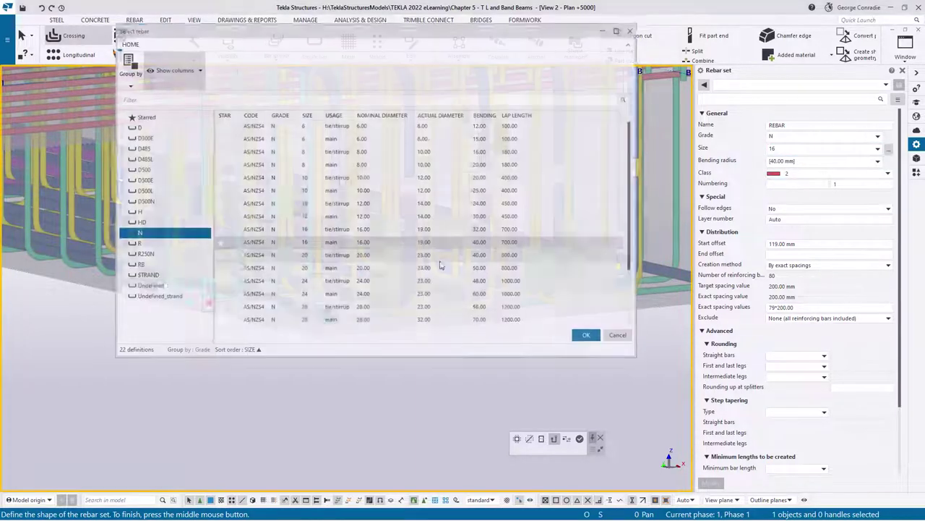
pyautogui.click(311, 321)
pyautogui.click(589, 336)
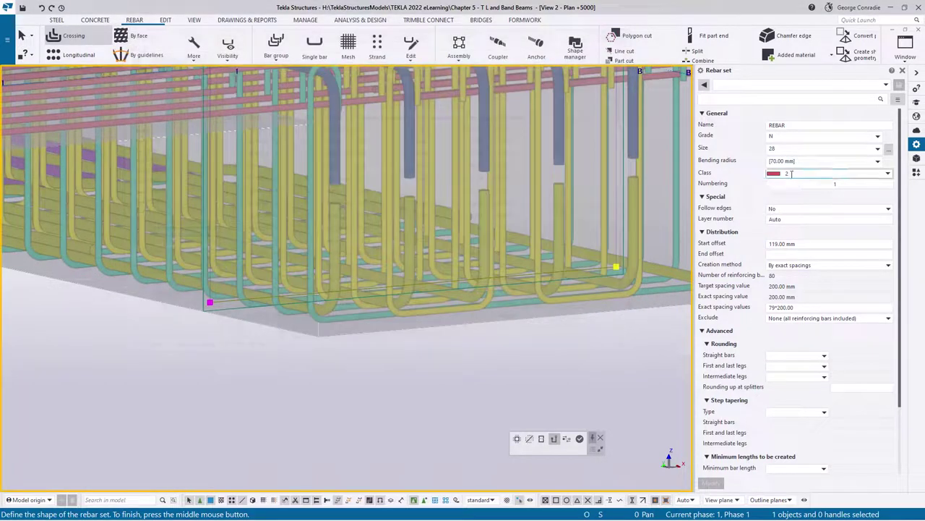
pyautogui.click(791, 173)
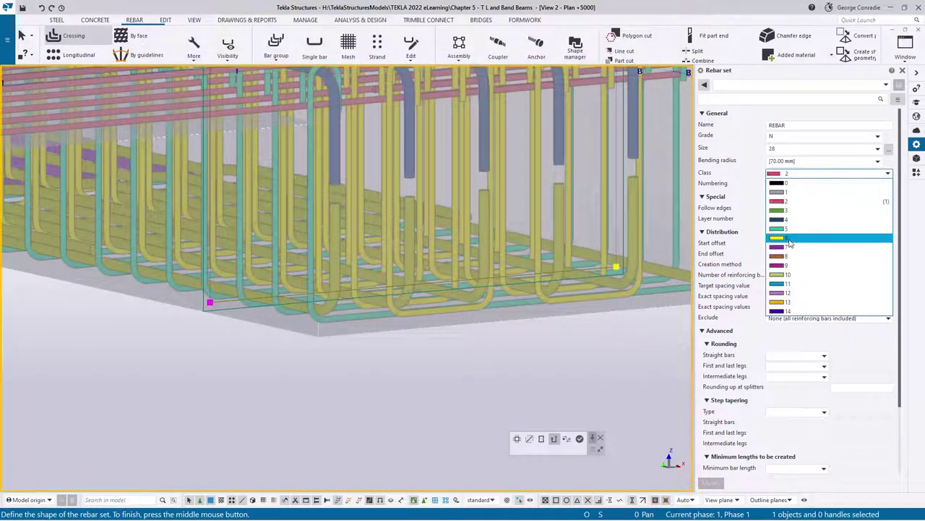
pyautogui.click(790, 266)
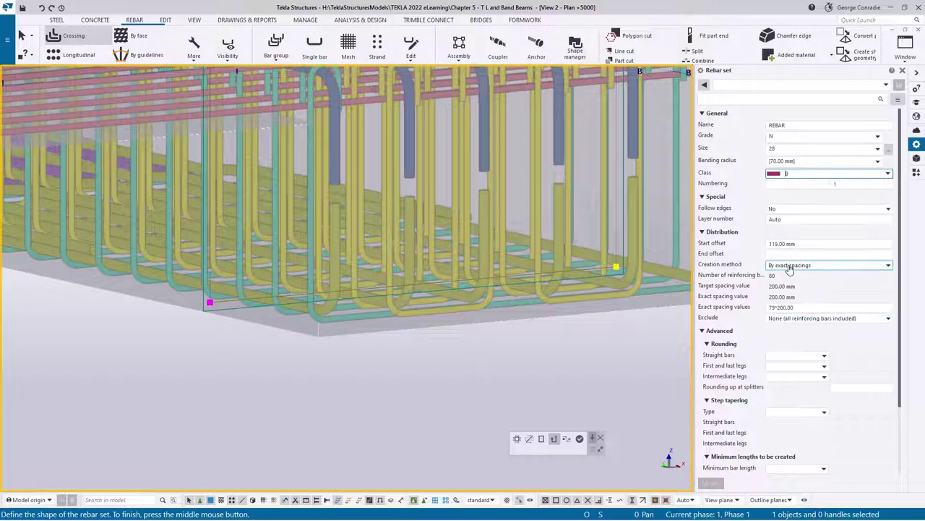
# Step: Set both distribution offsets to 1000 mm, distribute 8 bars equally by number, and create the crossing rebar set in the grid B band beam
pyautogui.click(804, 243)
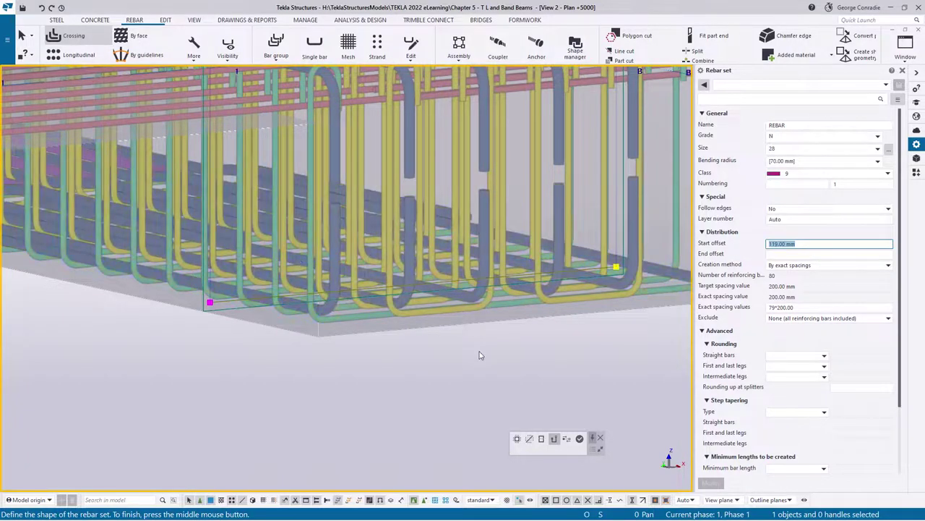
pyautogui.write('1000')
pyautogui.press('Tab')
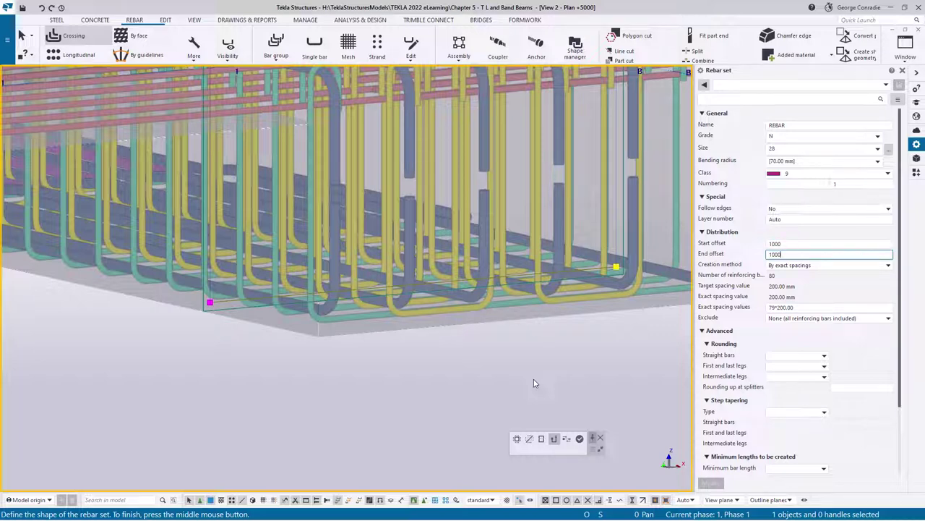
pyautogui.write('1000')
pyautogui.click(792, 266)
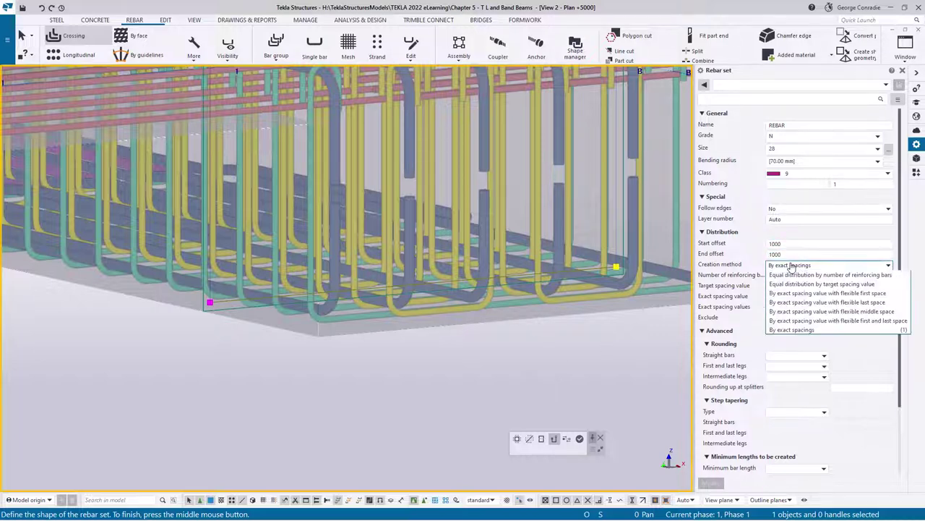
pyautogui.click(806, 276)
pyautogui.click(788, 275)
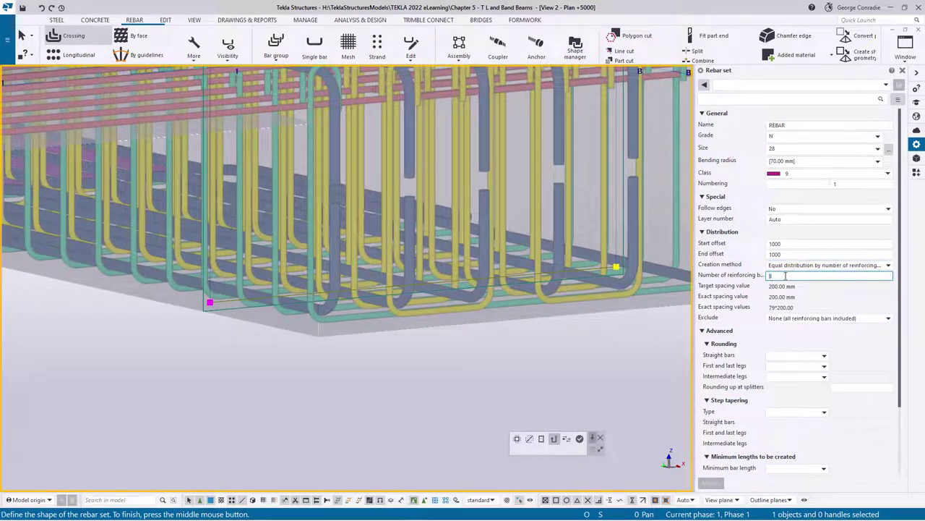
pyautogui.click(579, 439)
pyautogui.rightClick(487, 401)
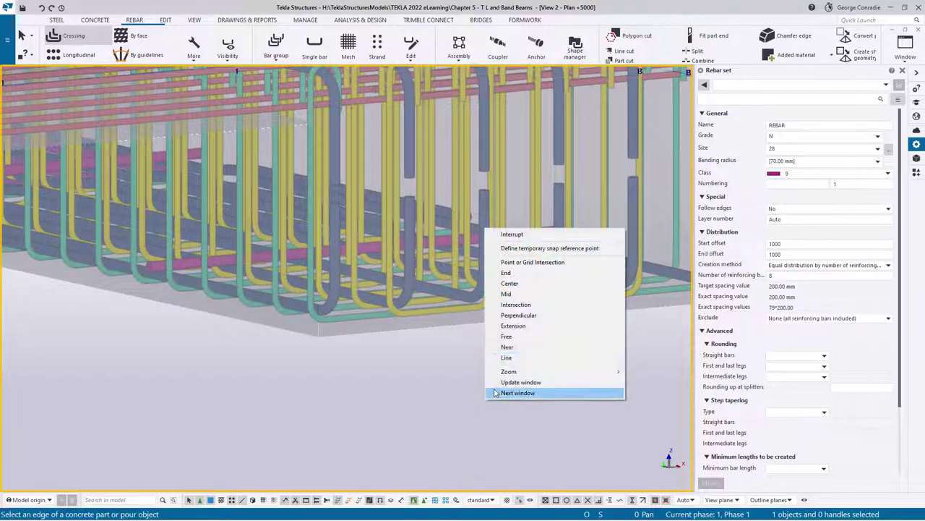
pyautogui.click(510, 236)
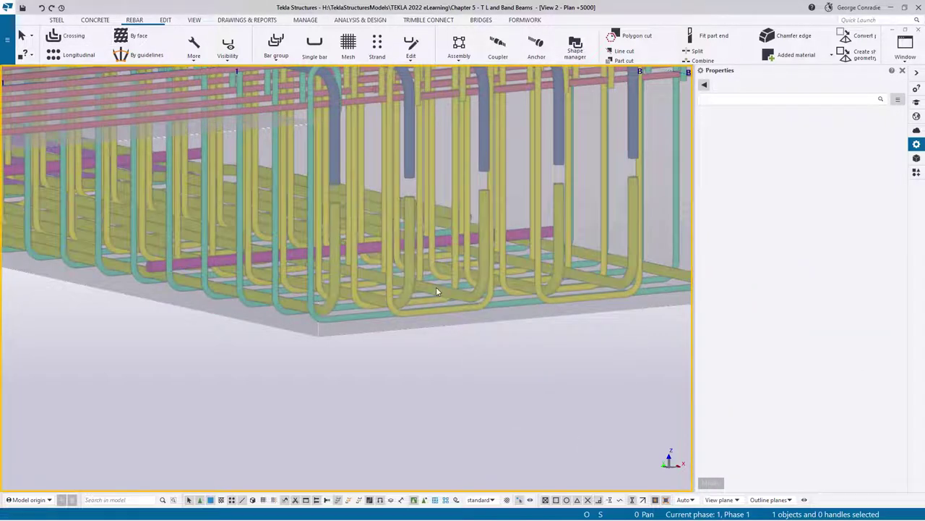
# Step: Select the bottom main bars and the new crossing bars to check them, and clear the selection
pyautogui.click(278, 277)
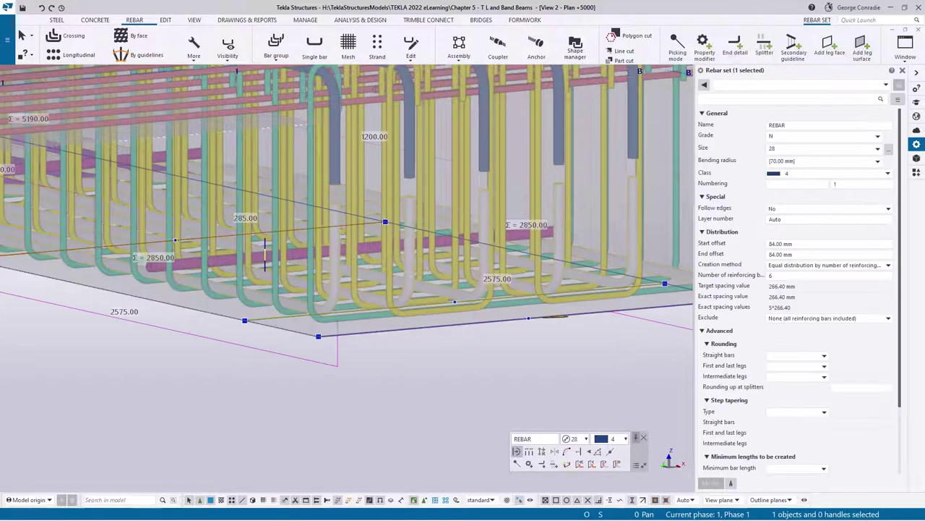
pyautogui.click(266, 259)
pyautogui.click(193, 368)
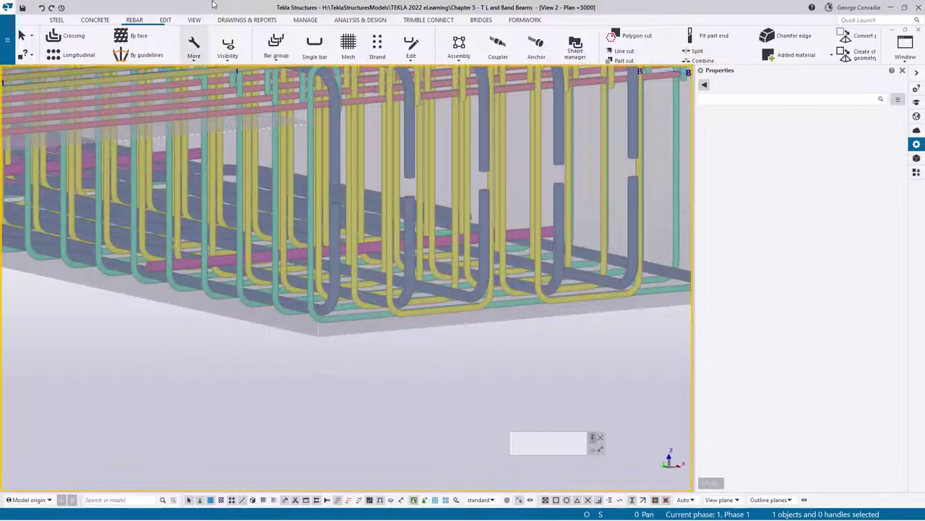
# Step: Show only the grid B band beam with its bottom main bars and crossing bars, and clear the selection
pyautogui.click(218, 48)
pyautogui.click(190, 377)
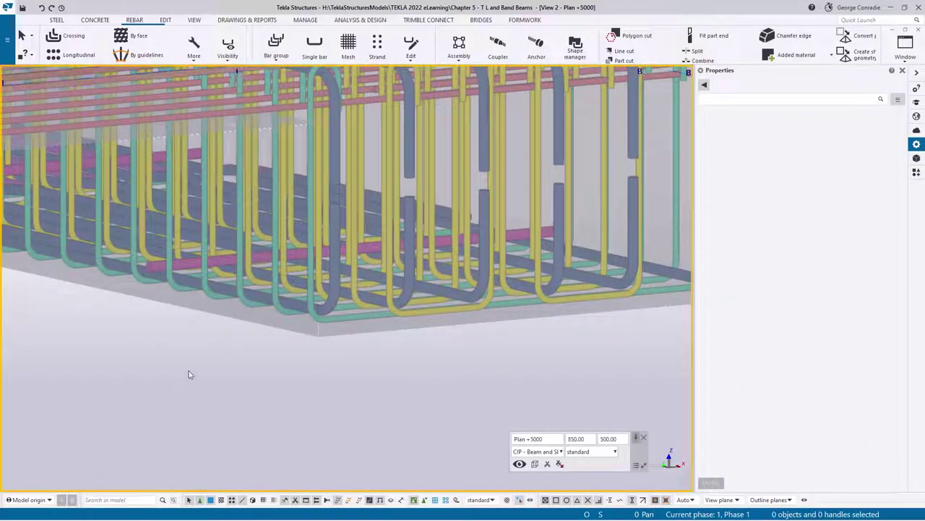
pyautogui.click(217, 260)
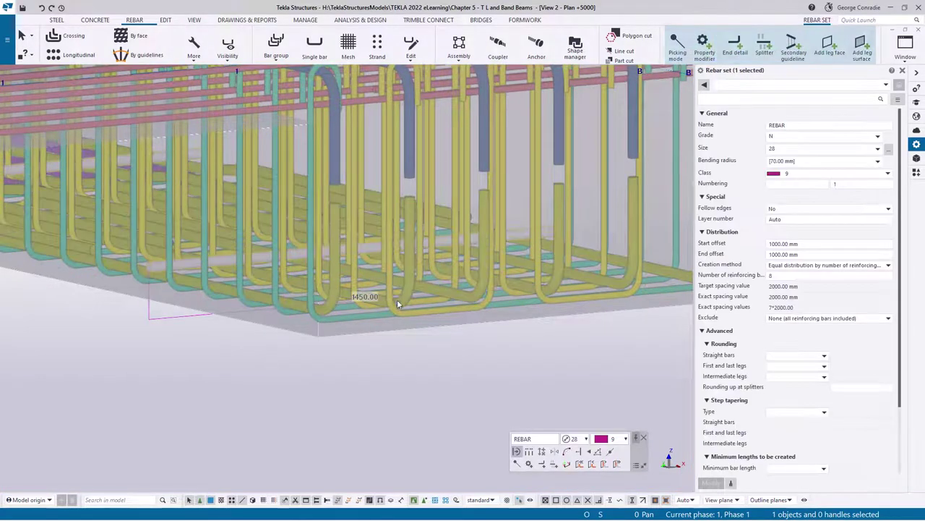
pyautogui.keyDown('ctrl'); pyautogui.click(436, 294); pyautogui.keyUp('ctrl')
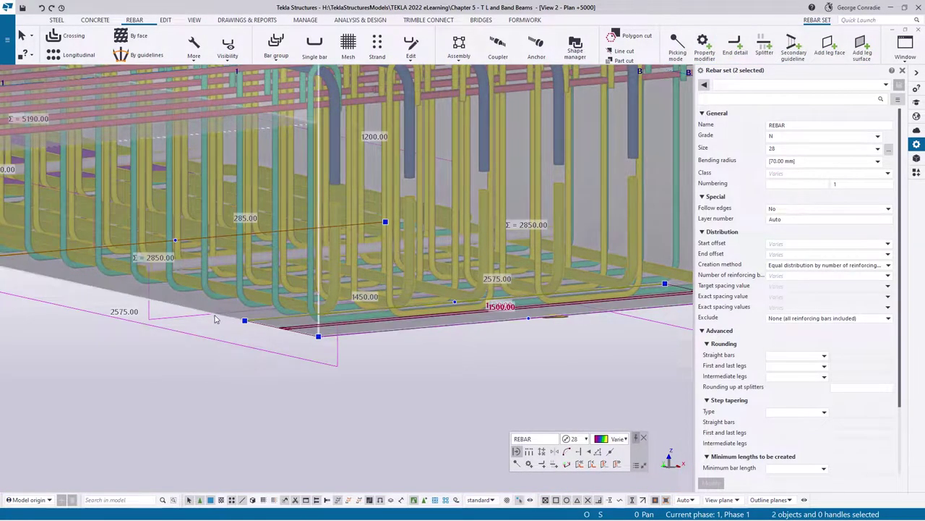
pyautogui.keyDown('ctrl'); pyautogui.click(215, 318); pyautogui.keyUp('ctrl')
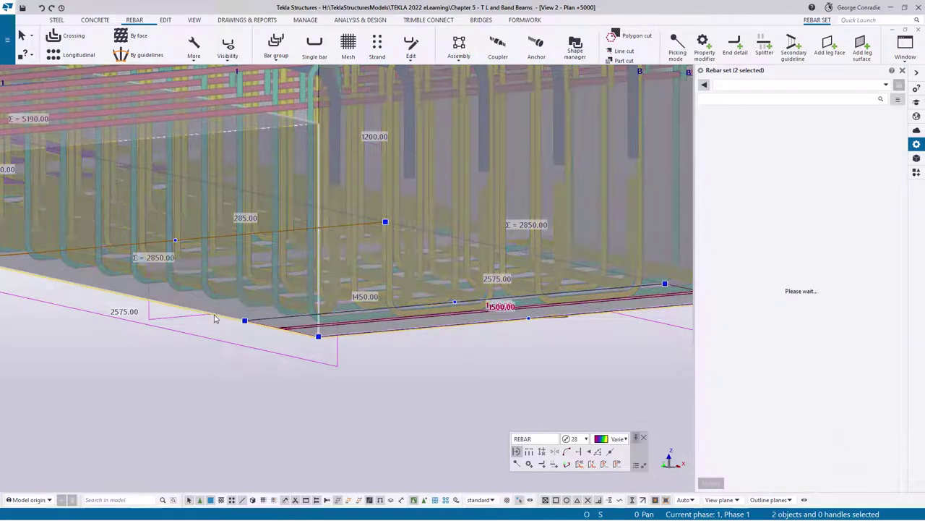
pyautogui.rightClick(216, 318)
pyautogui.click(254, 209)
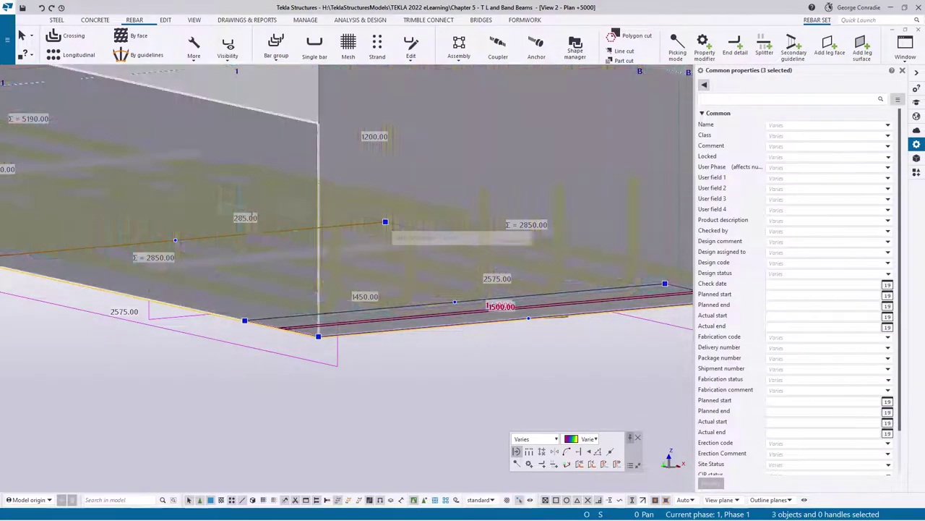
pyautogui.click(291, 381)
# Step: Start a longitudinal rebar set for the grid B band beam, using class 8 and keeping grade N, size 28
pyautogui.scroll(-5, 307, 363)
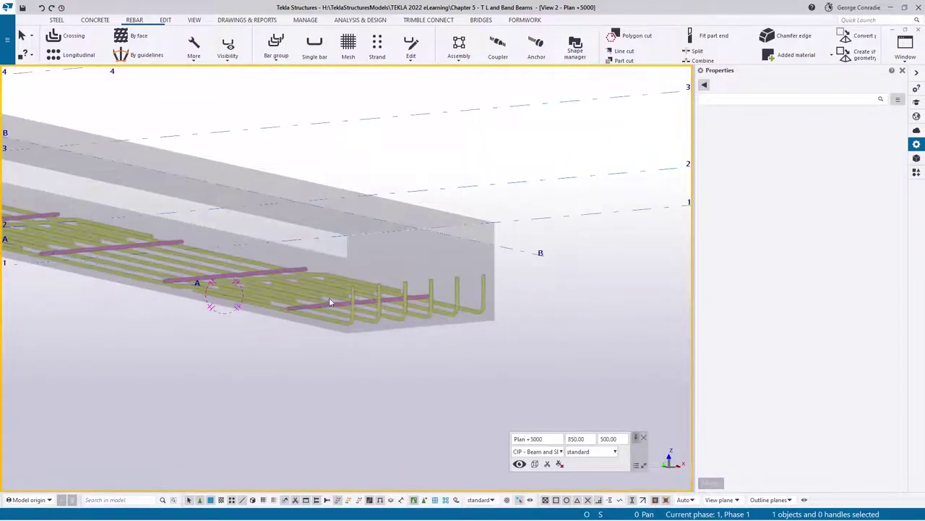
pyautogui.moveTo(329, 297); pyautogui.dragTo(416, 346, button='middle')
pyautogui.scroll(-2, 416, 346)
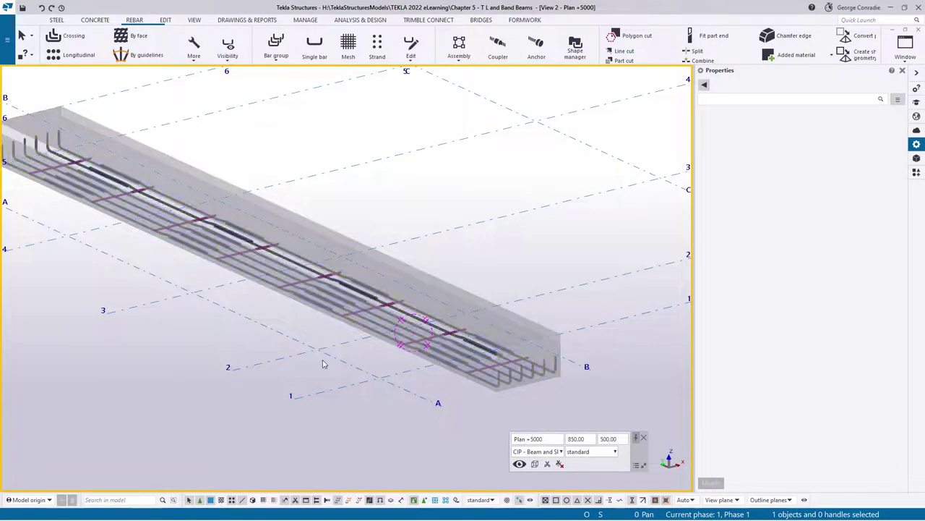
pyautogui.scroll(8, 322, 358)
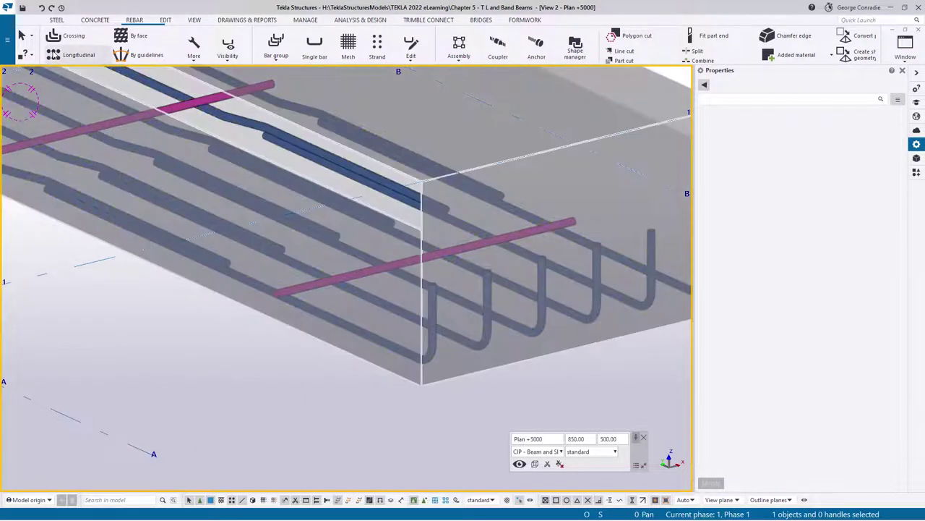
pyautogui.click(55, 56)
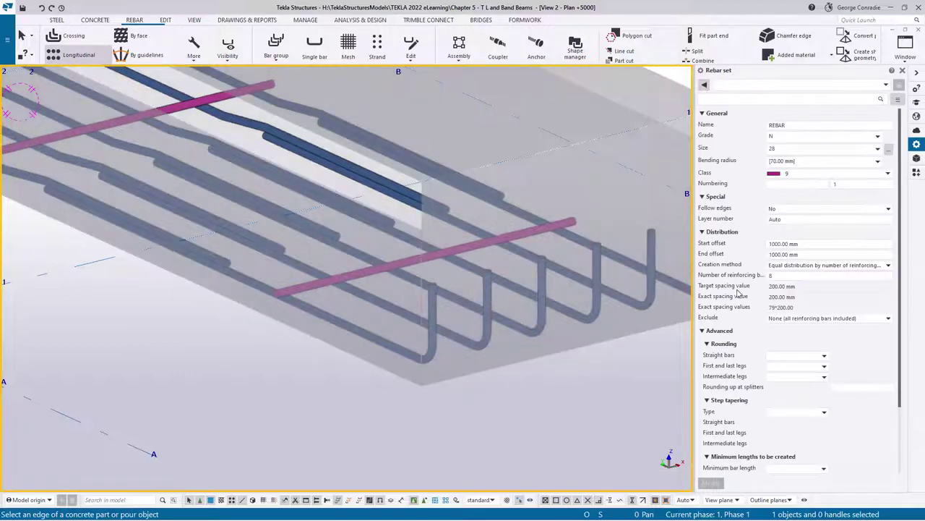
pyautogui.click(794, 173)
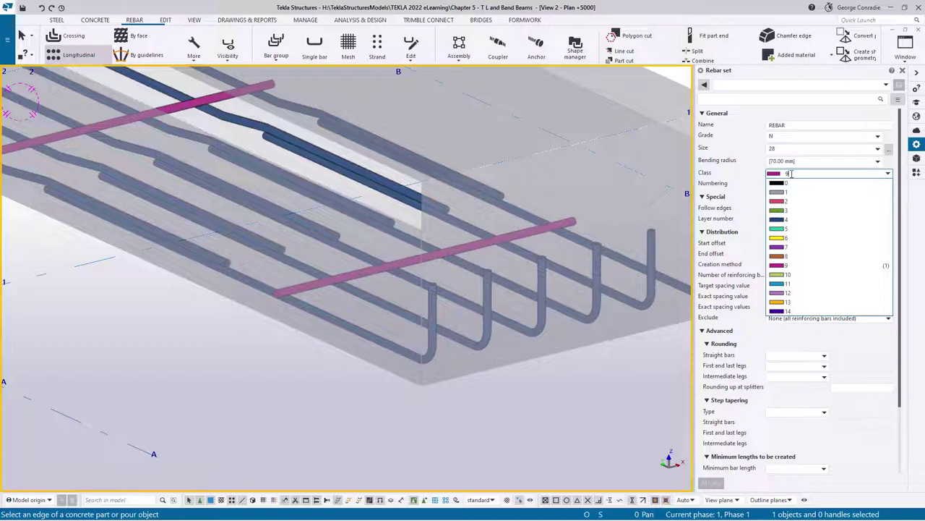
pyautogui.click(790, 256)
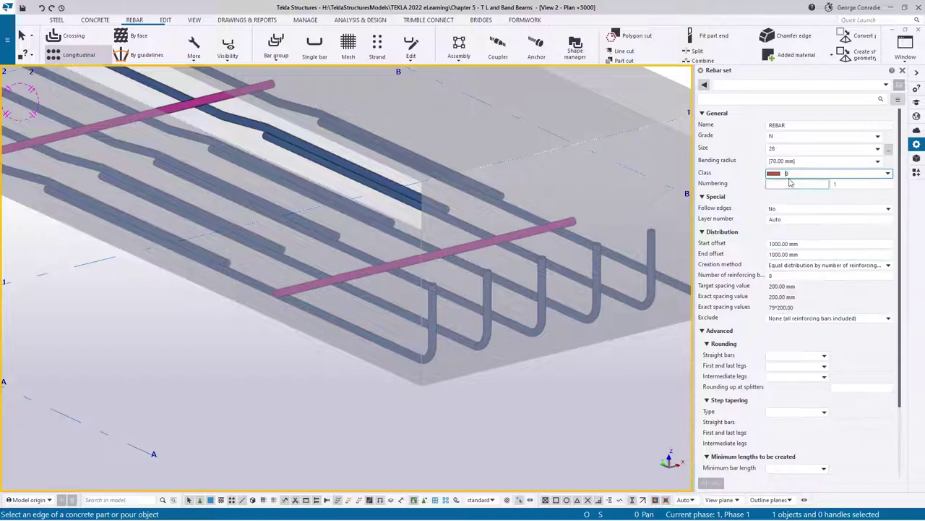
# Step: Set the longitudinal rebar set's start and end offsets to 84 mm
pyautogui.click(797, 243)
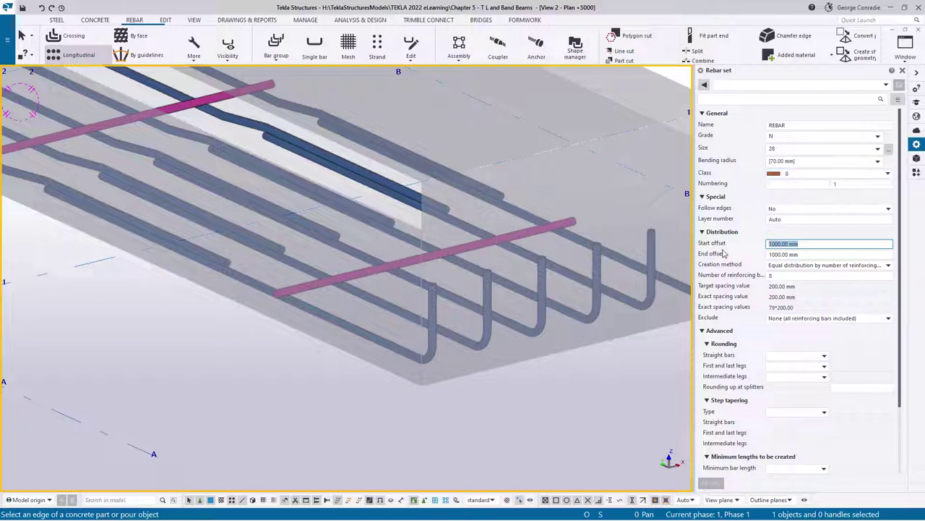
pyautogui.write('84')
pyautogui.press('Tab')
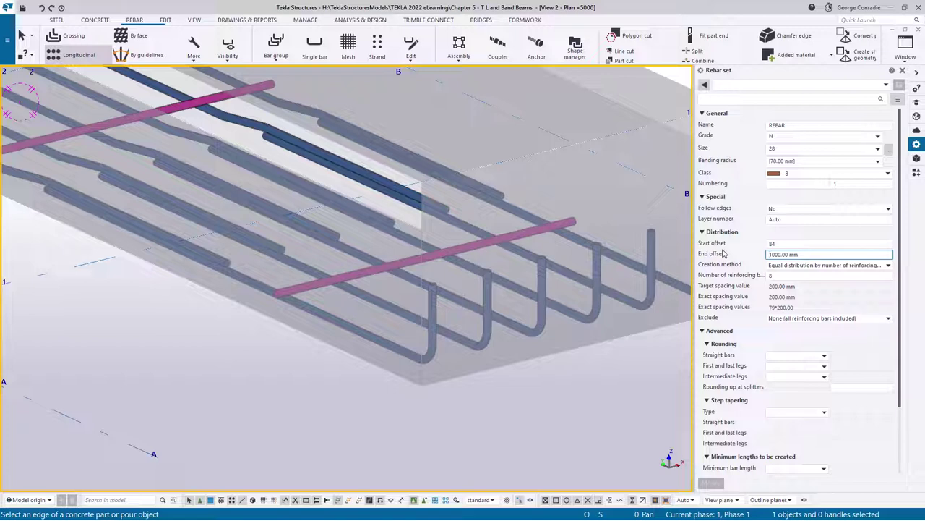
pyautogui.hotkey('ctrl', 'a')
pyautogui.write('8')
# Step: Distribute 6 bars equally by number, create the longitudinal set along the bottom of the grid B band beam, and end the command
pyautogui.click(828, 264)
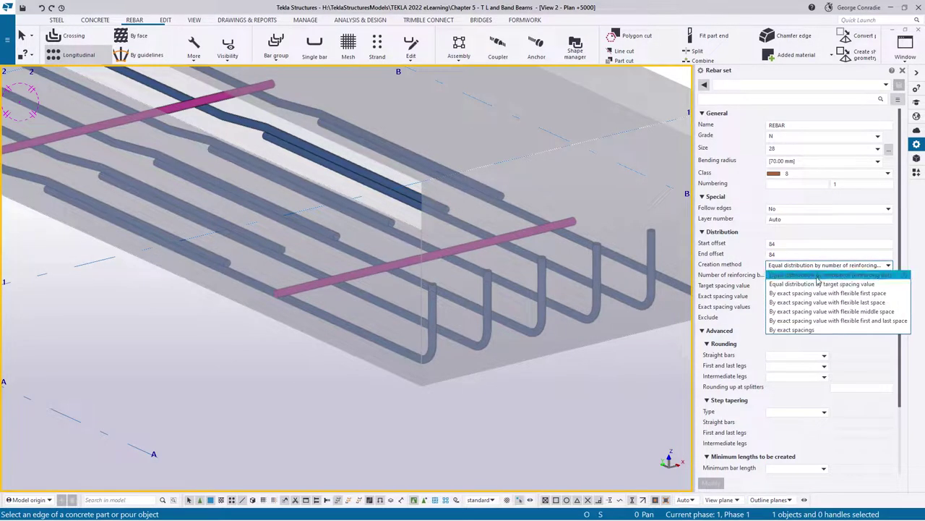
pyautogui.click(821, 278)
pyautogui.click(794, 279)
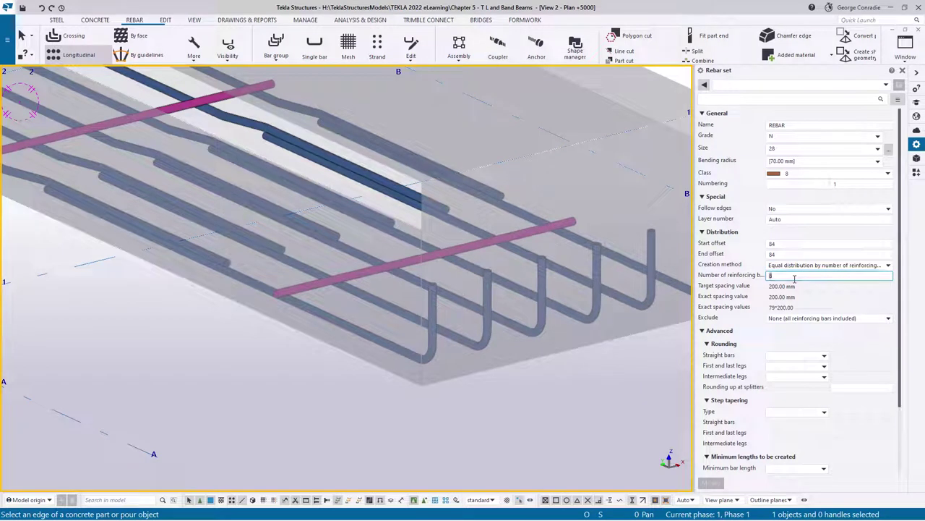
pyautogui.write('6')
pyautogui.click(321, 308)
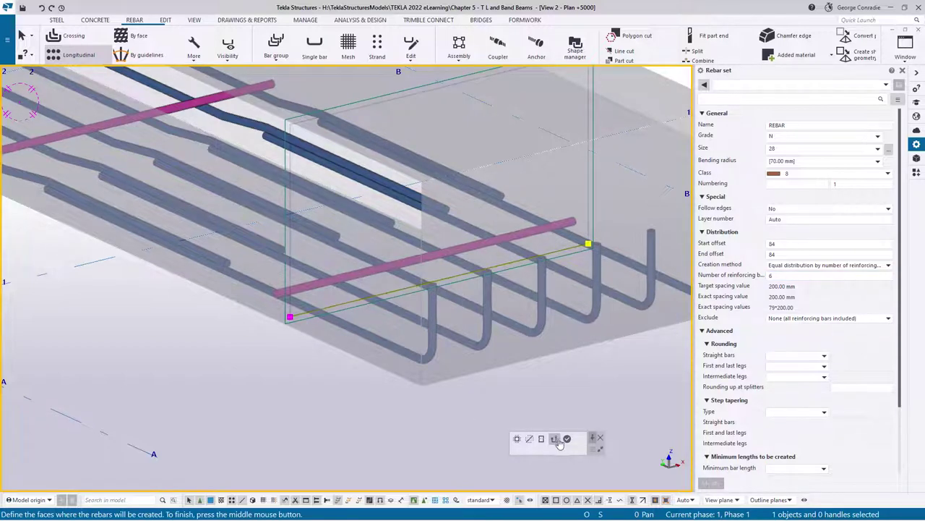
pyautogui.middleClick(555, 444)
pyautogui.rightClick(489, 394)
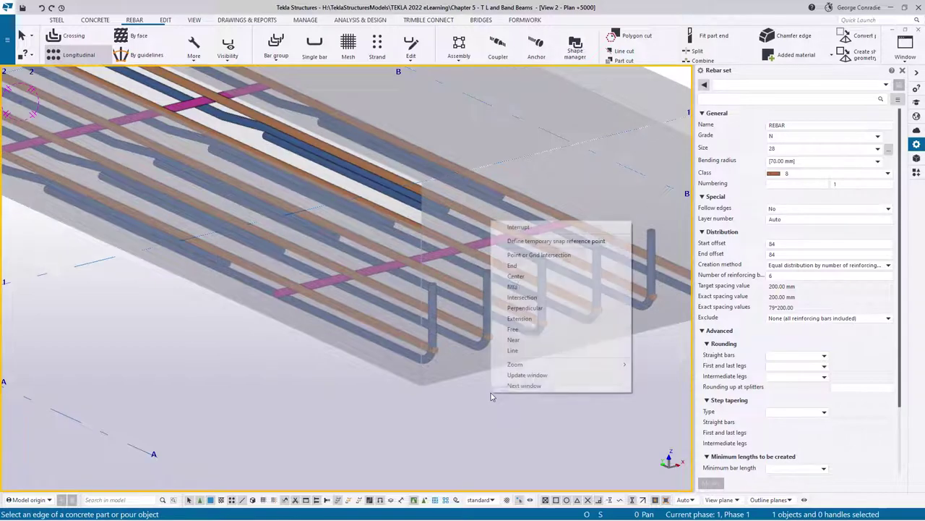
pyautogui.click(515, 226)
# Step: Examine how the new longitudinal bars sit above the crossing bars and bottom main bars along the grid B band beam
pyautogui.click(422, 354)
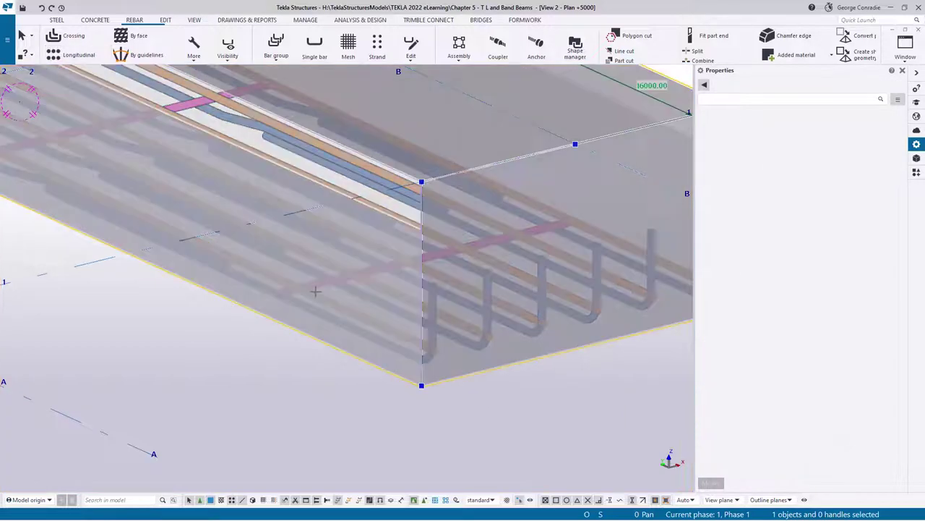
pyautogui.scroll(5, 292, 285)
pyautogui.moveTo(290, 274)
pyautogui.keyDown('ctrl'); pyautogui.mouseDown(button='middle')
pyautogui.moveTo(293, 256)
pyautogui.moveTo(283, 273)
pyautogui.mouseUp(button='middle'); pyautogui.keyUp('ctrl')
pyautogui.moveTo(237, 293); pyautogui.dragTo(529, 298, button='middle')
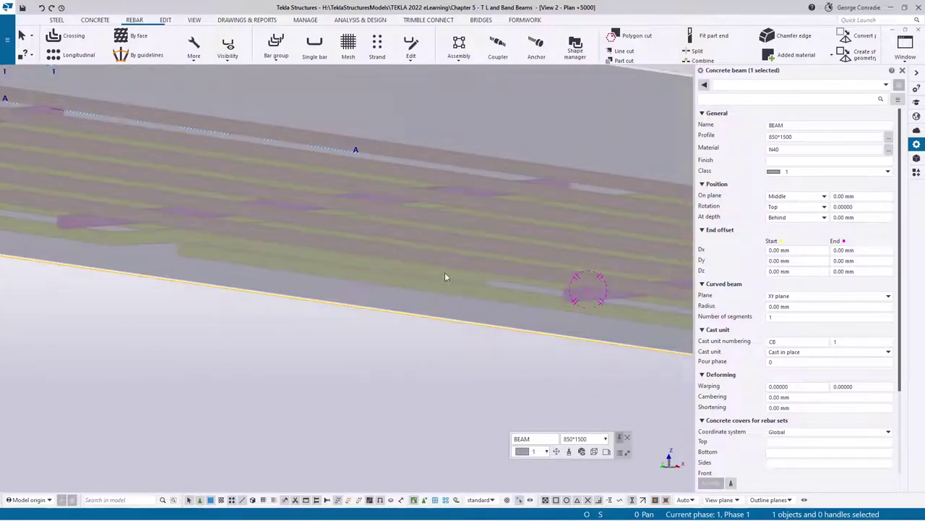
pyautogui.scroll(-2, 81, 238)
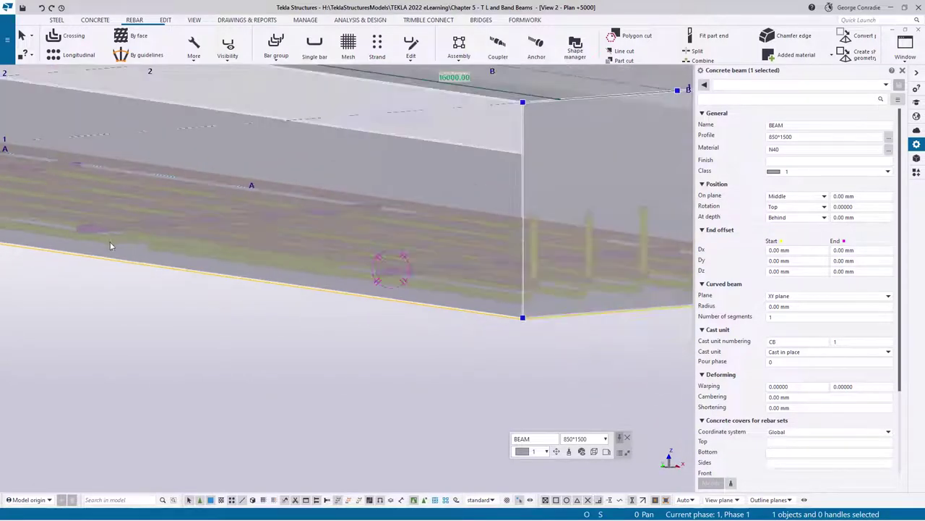
pyautogui.moveTo(52, 242); pyautogui.dragTo(281, 248, button='middle')
pyautogui.scroll(-1, 137, 234)
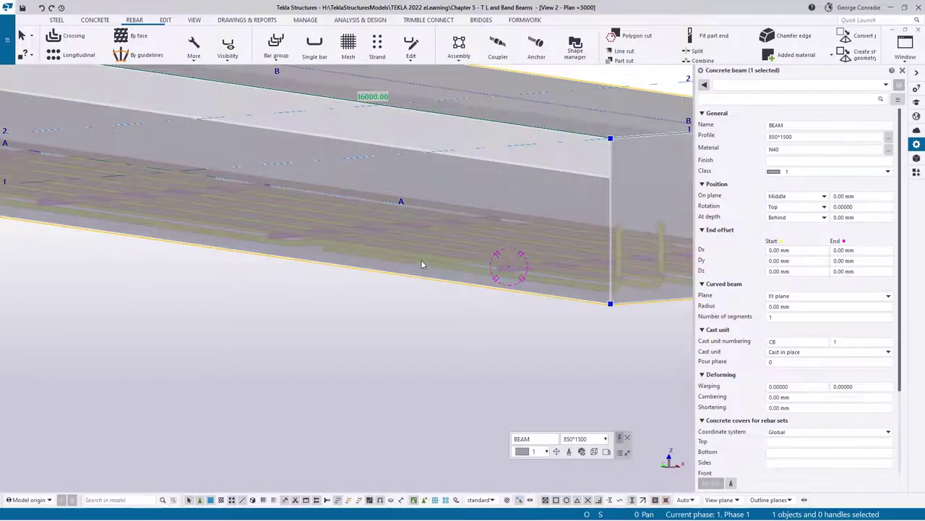
pyautogui.moveTo(423, 254); pyautogui.dragTo(367, 290, button='middle')
pyautogui.keyDown('ctrl'); pyautogui.moveTo(439, 306); pyautogui.dragTo(446, 310, button='middle'); pyautogui.keyUp('ctrl')
pyautogui.scroll(4, 446, 315)
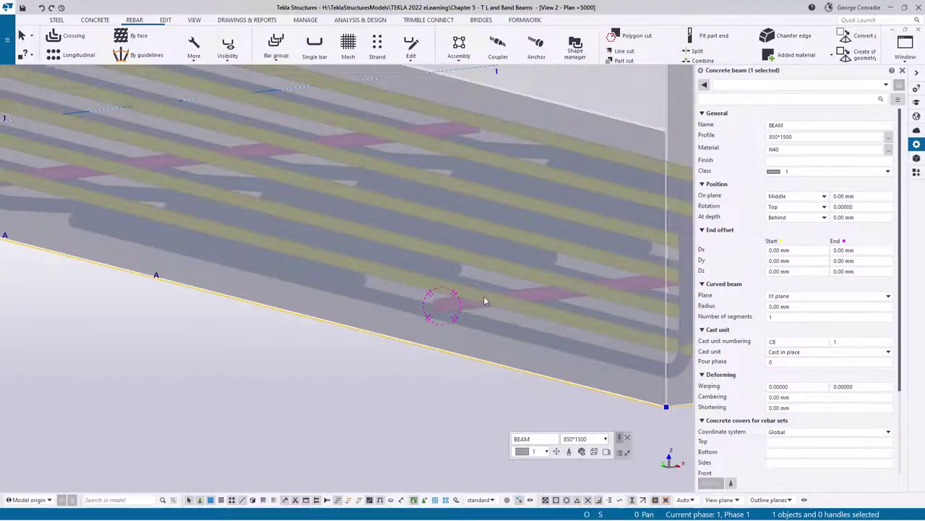
# Step: Select the new longitudinal rebar set, display the rebar set leg faces, and clear the selection
pyautogui.click(483, 301)
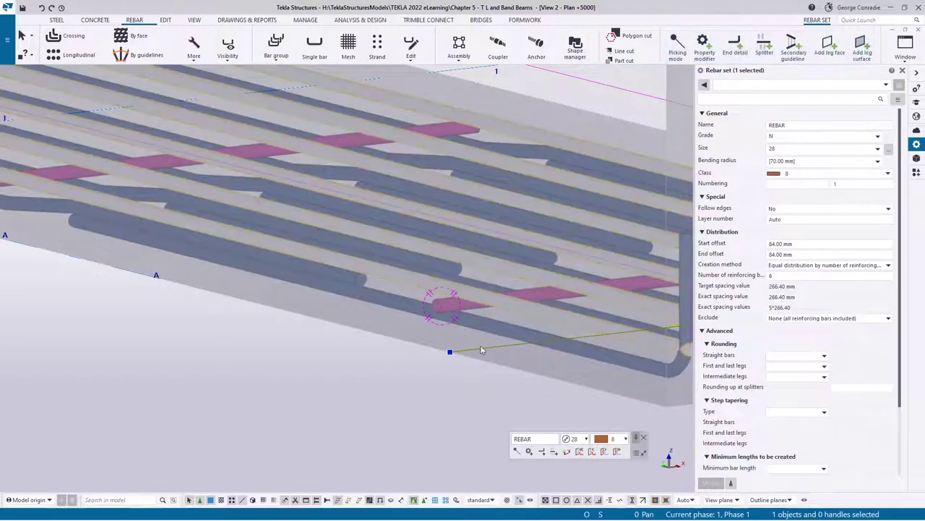
pyautogui.scroll(-3, 487, 348)
pyautogui.moveTo(487, 348); pyautogui.dragTo(424, 352, button='middle')
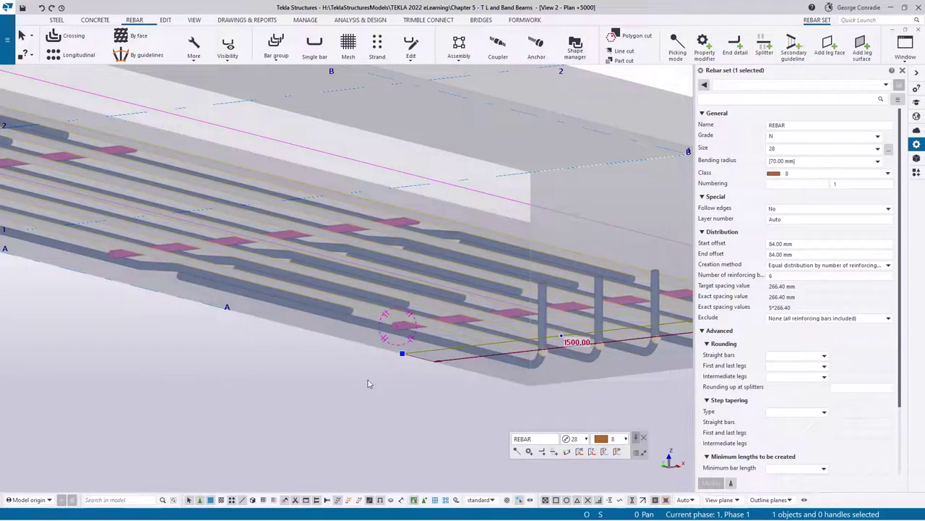
pyautogui.click(228, 47)
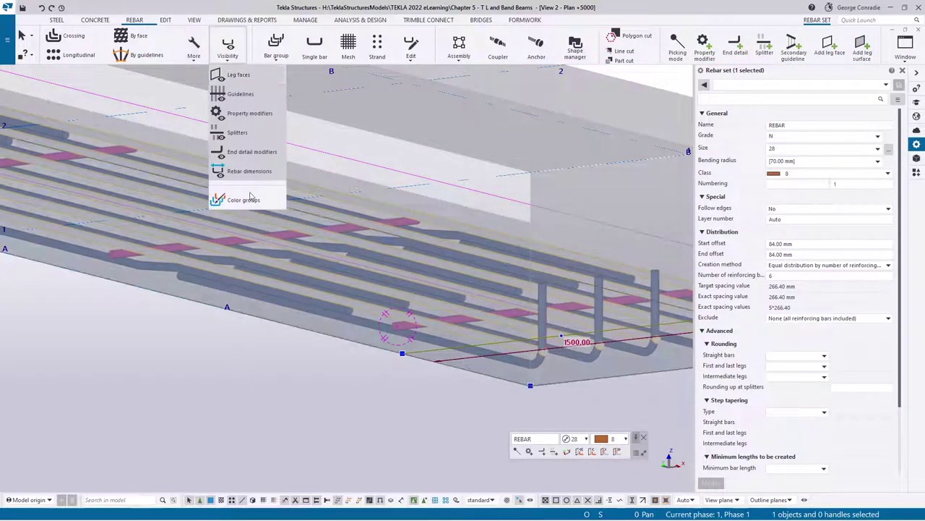
pyautogui.keyDown('ctrl'); pyautogui.moveTo(204, 339); pyautogui.dragTo(249, 308, button='middle'); pyautogui.keyUp('ctrl')
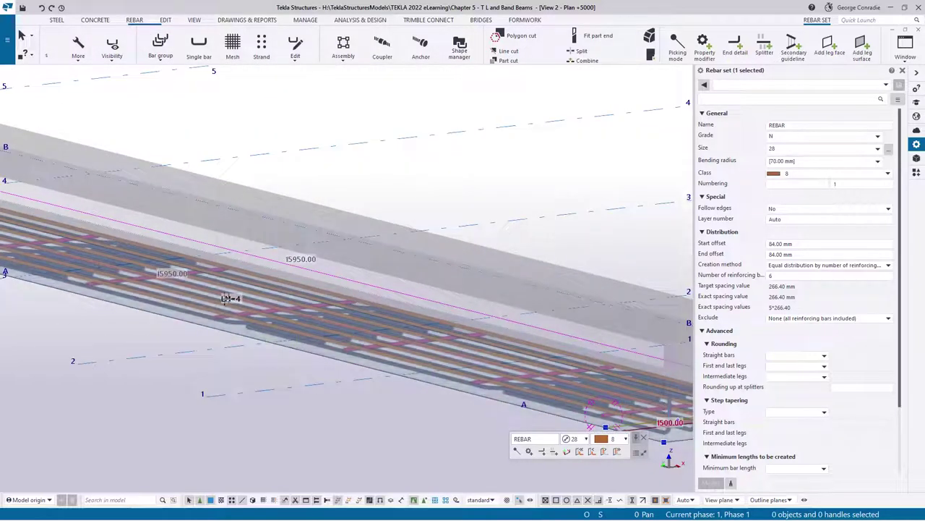
pyautogui.moveTo(405, 419); pyautogui.dragTo(212, 313, button='middle')
pyautogui.click(367, 341)
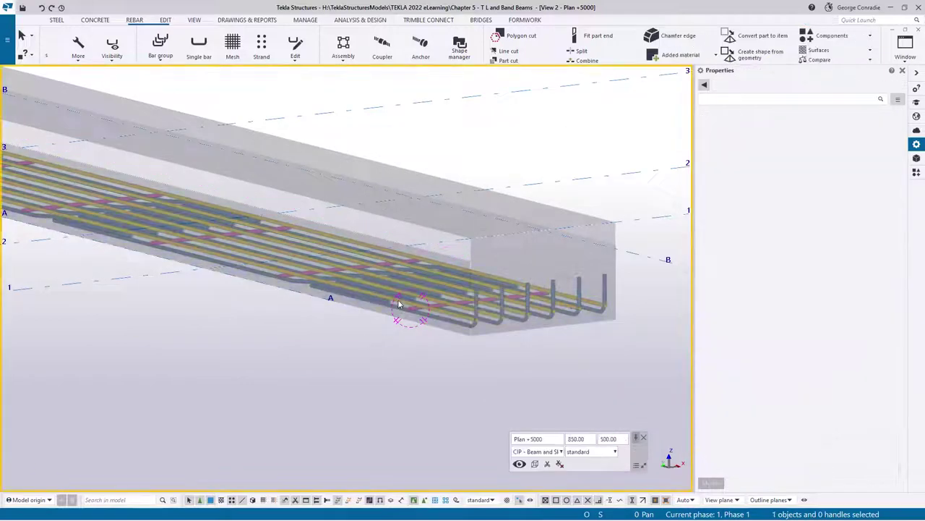
# Step: Set the leg face length of the class 8 longitudinal rebar set to 15000 mm at the beam end
pyautogui.scroll(3, 398, 304)
pyautogui.keyDown('ctrl'); pyautogui.moveTo(399, 288); pyautogui.dragTo(422, 305, button='middle'); pyautogui.keyUp('ctrl')
pyautogui.click(421, 305)
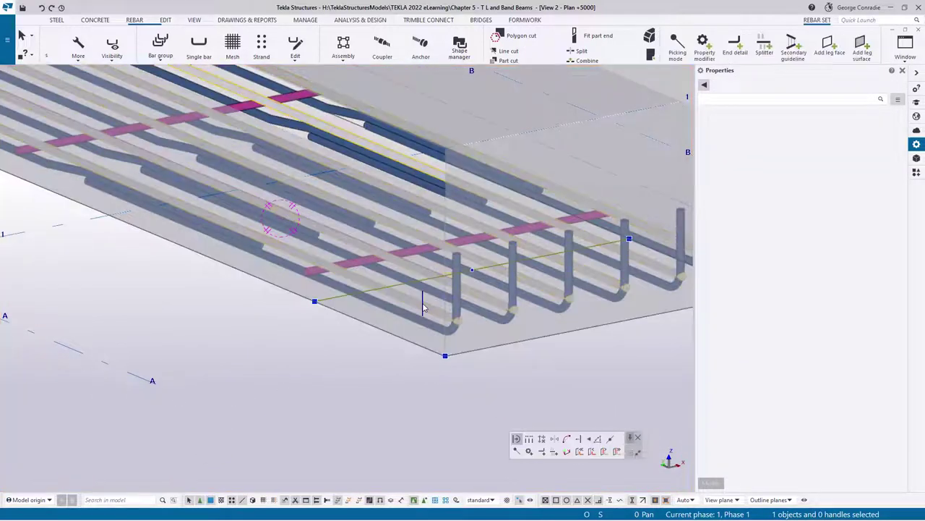
pyautogui.click(371, 320)
pyautogui.click(181, 305)
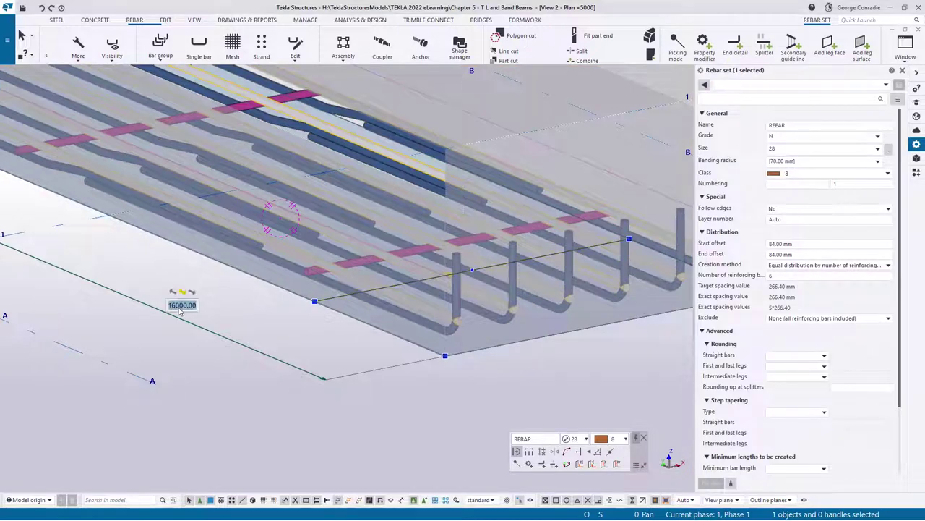
pyautogui.write('15')
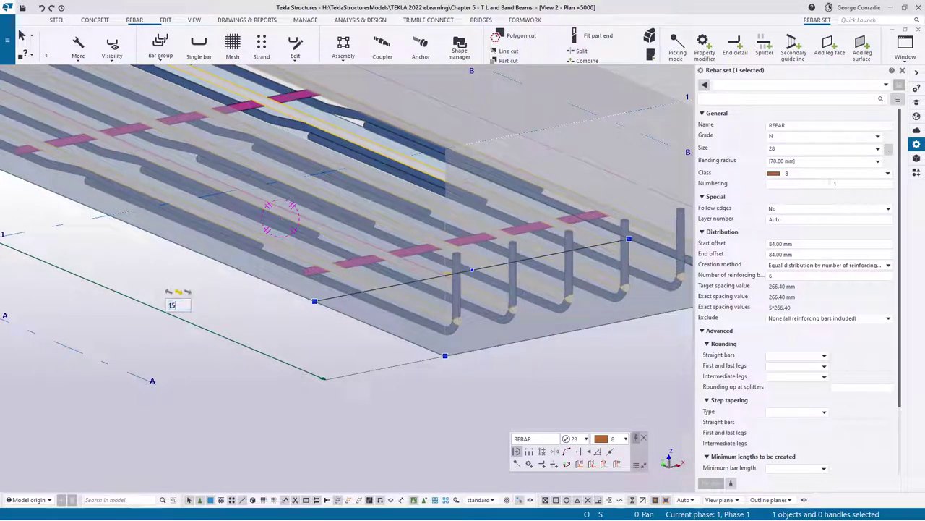
pyautogui.press('Return')
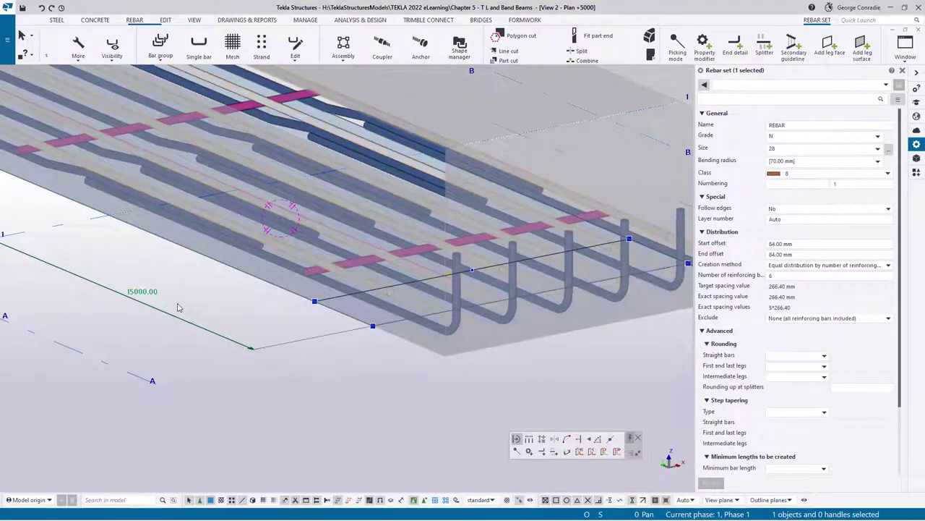
# Step: Clear the selection and examine the shortened longitudinal bars within the full reinforcement at the end of the grid B band beam
pyautogui.scroll(-2, 426, 280)
pyautogui.keyDown('ctrl'); pyautogui.moveTo(427, 284); pyautogui.dragTo(389, 308, button='middle'); pyautogui.keyUp('ctrl')
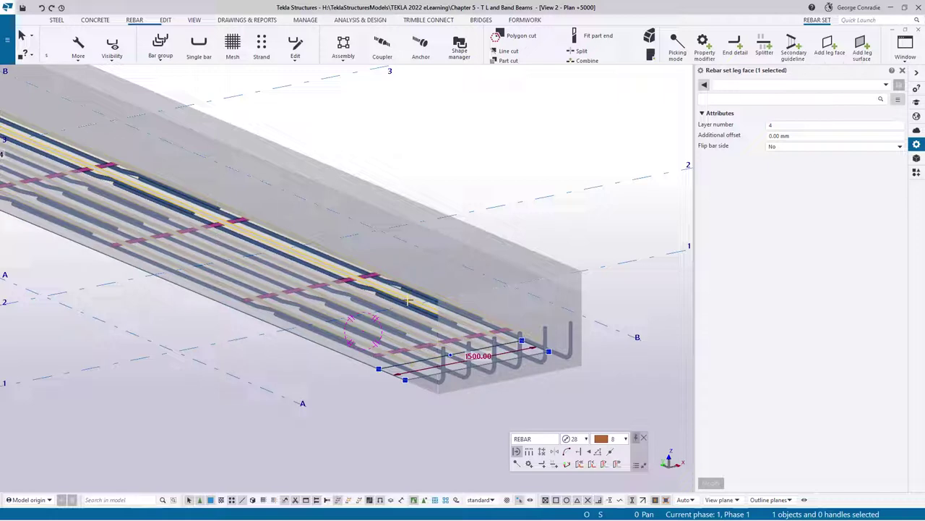
pyautogui.click(565, 388)
pyautogui.keyDown('ctrl'); pyautogui.moveTo(564, 390); pyautogui.dragTo(365, 420, button='middle'); pyautogui.keyUp('ctrl')
pyautogui.scroll(8, 384, 357)
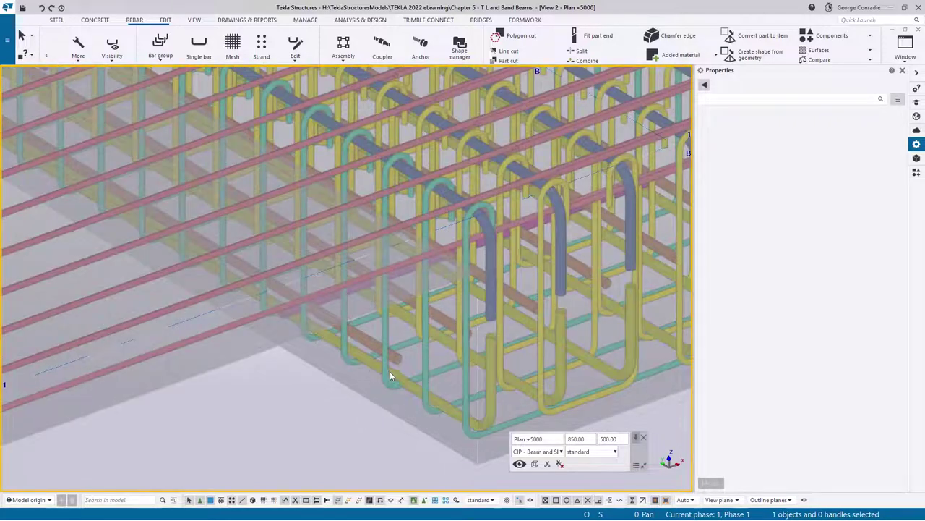
pyautogui.keyDown('ctrl'); pyautogui.moveTo(390, 371); pyautogui.dragTo(463, 382, button='middle'); pyautogui.keyUp('ctrl')
pyautogui.scroll(-3, 372, 352)
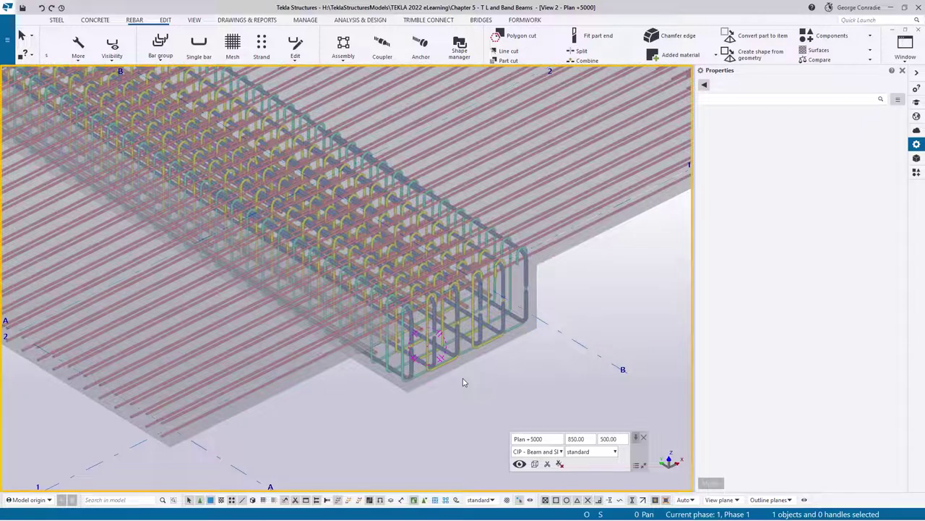
pyautogui.scroll(-3, 463, 382)
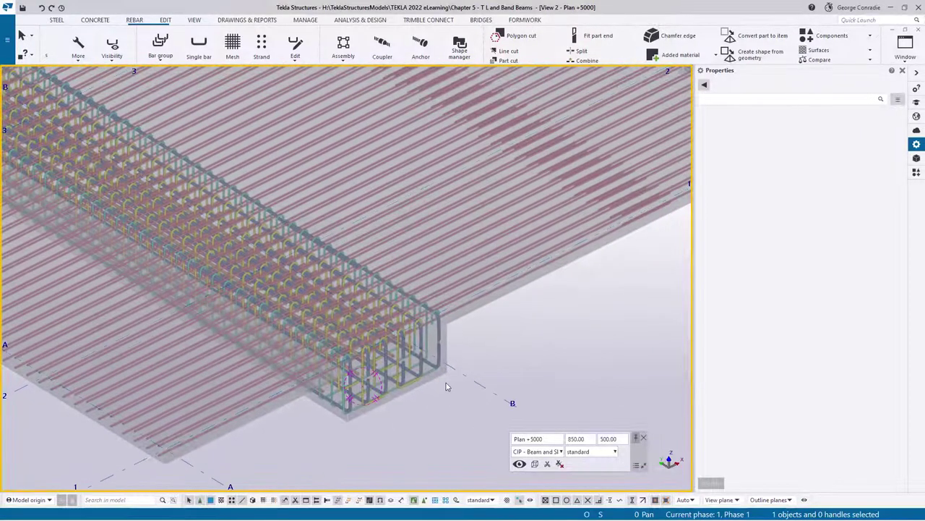
# Step: Browse the reinforcement components in the component catalog and inspect the bars at the end of the grid B band beam
pyautogui.click(915, 172)
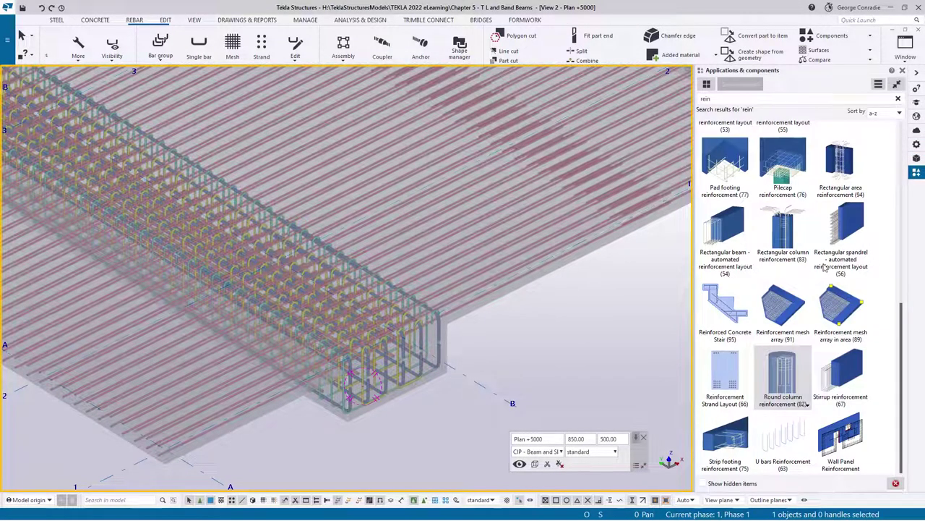
pyautogui.scroll(3, 760, 429)
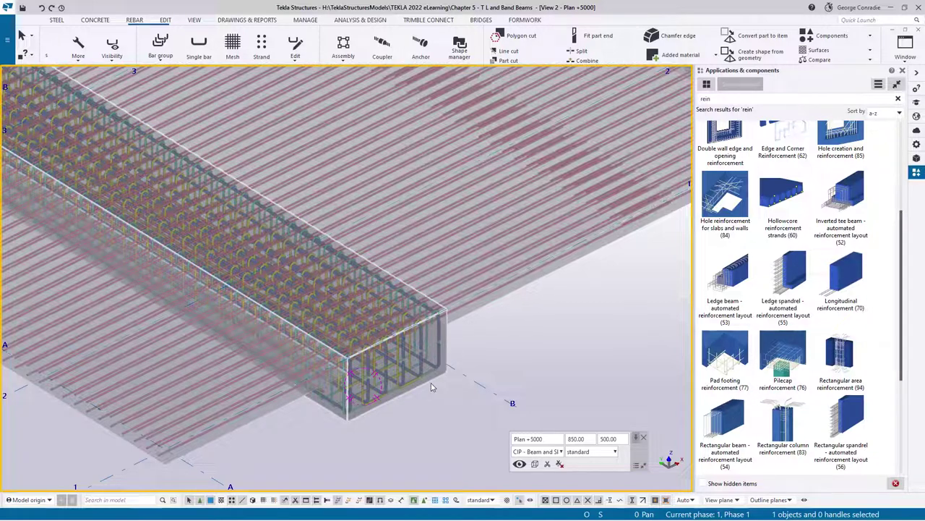
pyautogui.scroll(4, 448, 363)
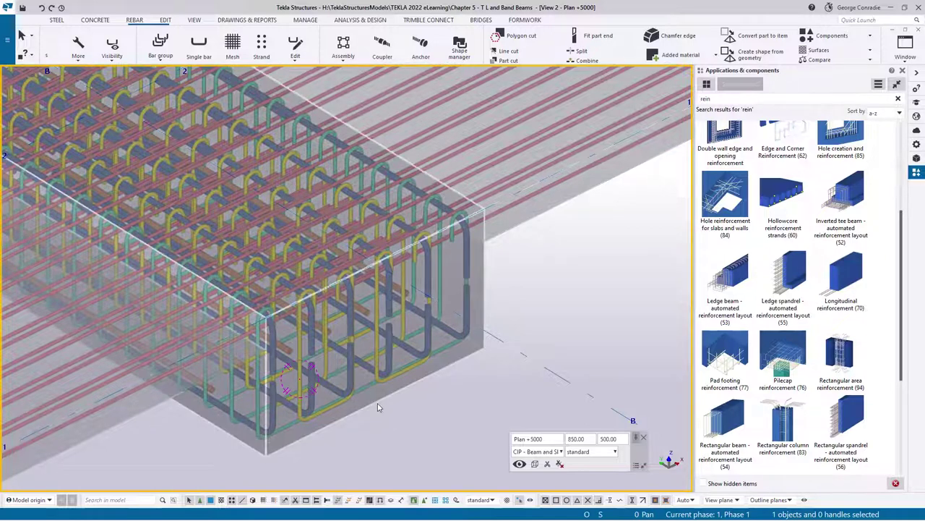
# Step: Inspect the reinforcement at the end of the grid C band beam, selecting its bottom longitudinal rebar set and clearing the selection
pyautogui.scroll(-10, 377, 408)
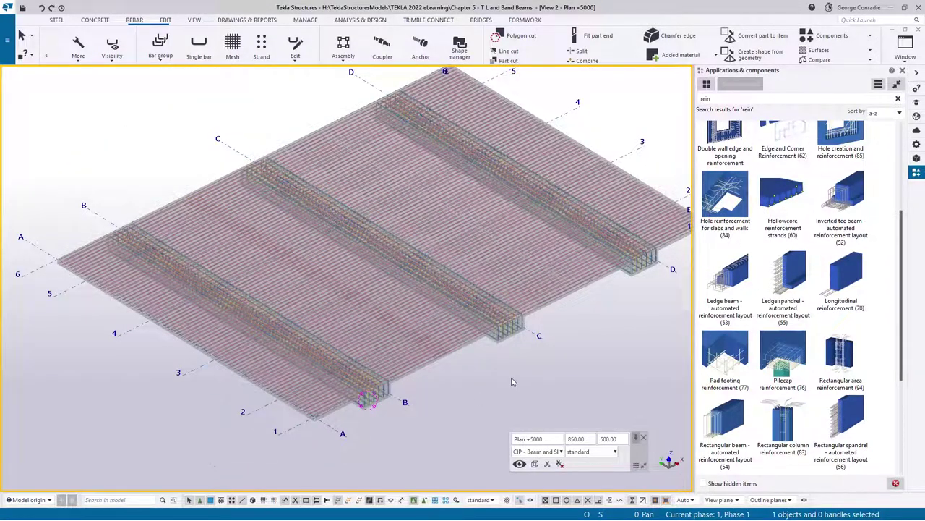
pyautogui.scroll(4, 514, 382)
pyautogui.scroll(5, 504, 285)
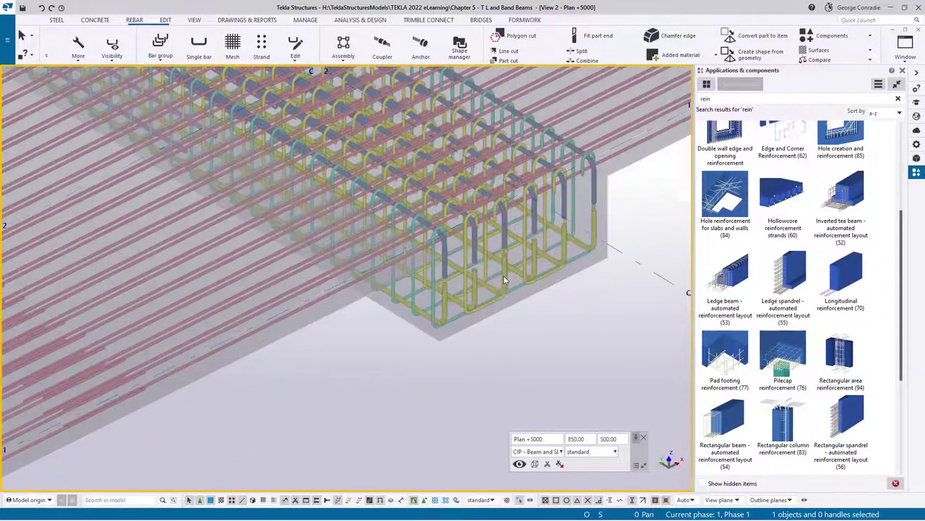
pyautogui.click(503, 275)
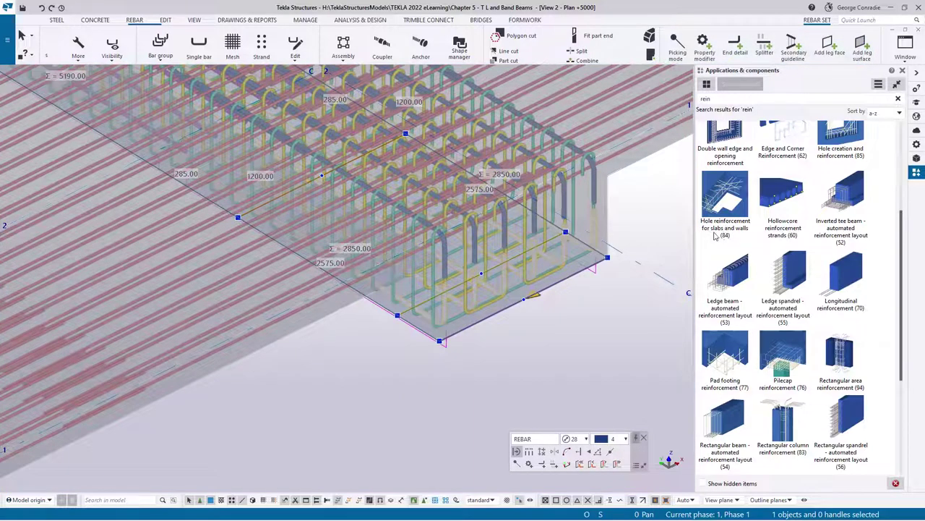
pyautogui.click(591, 320)
pyautogui.scroll(-8, 536, 350)
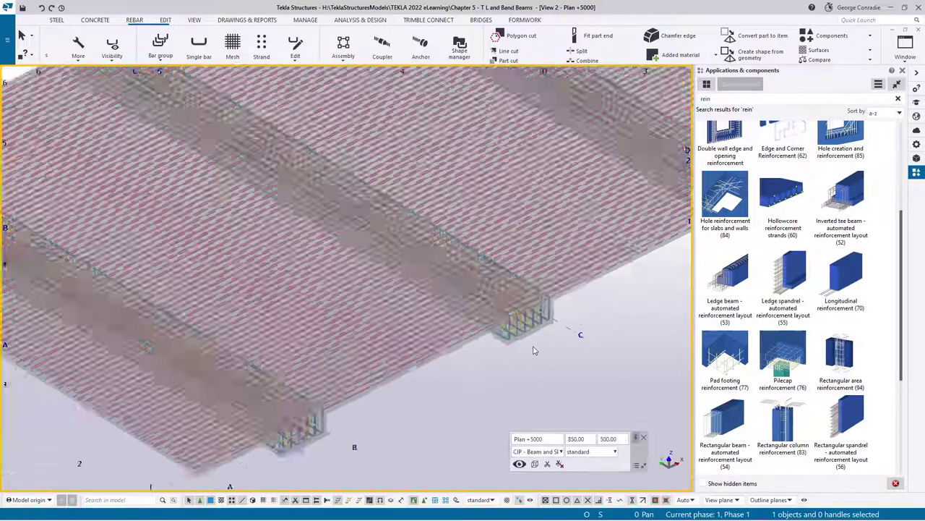